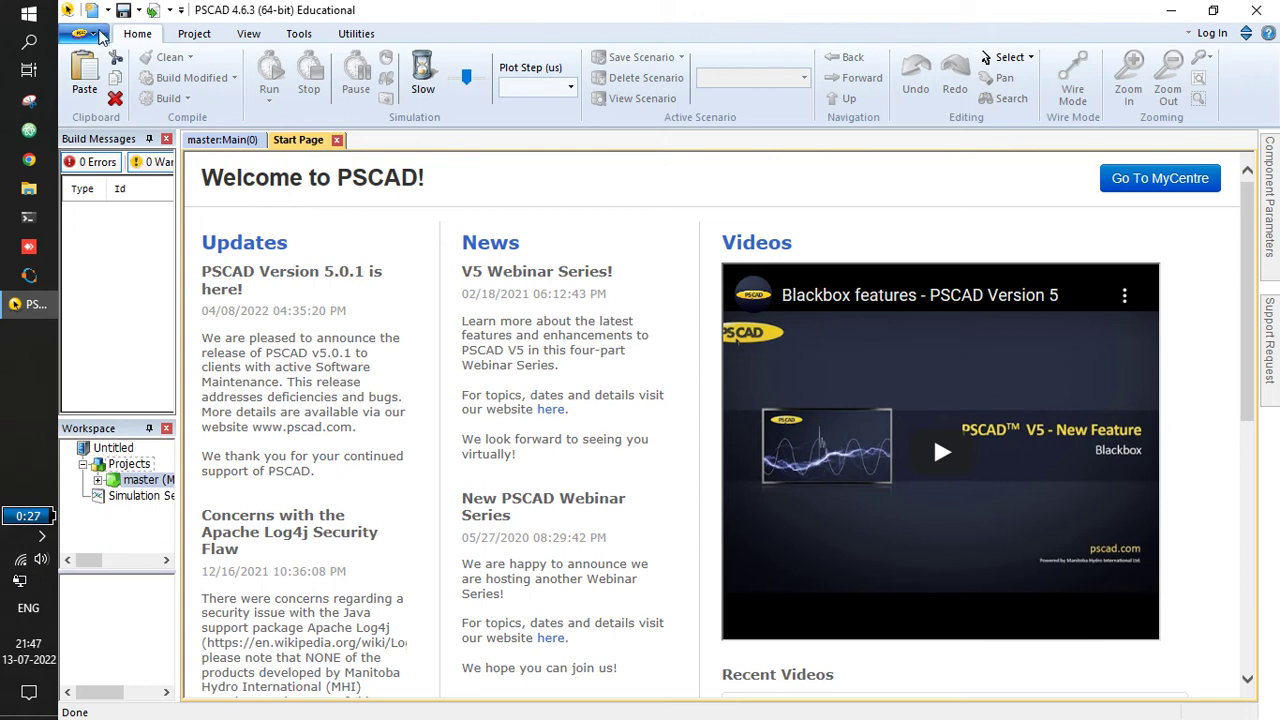
Review the system settings, including the license host address, and close them.
left_click(95, 37)
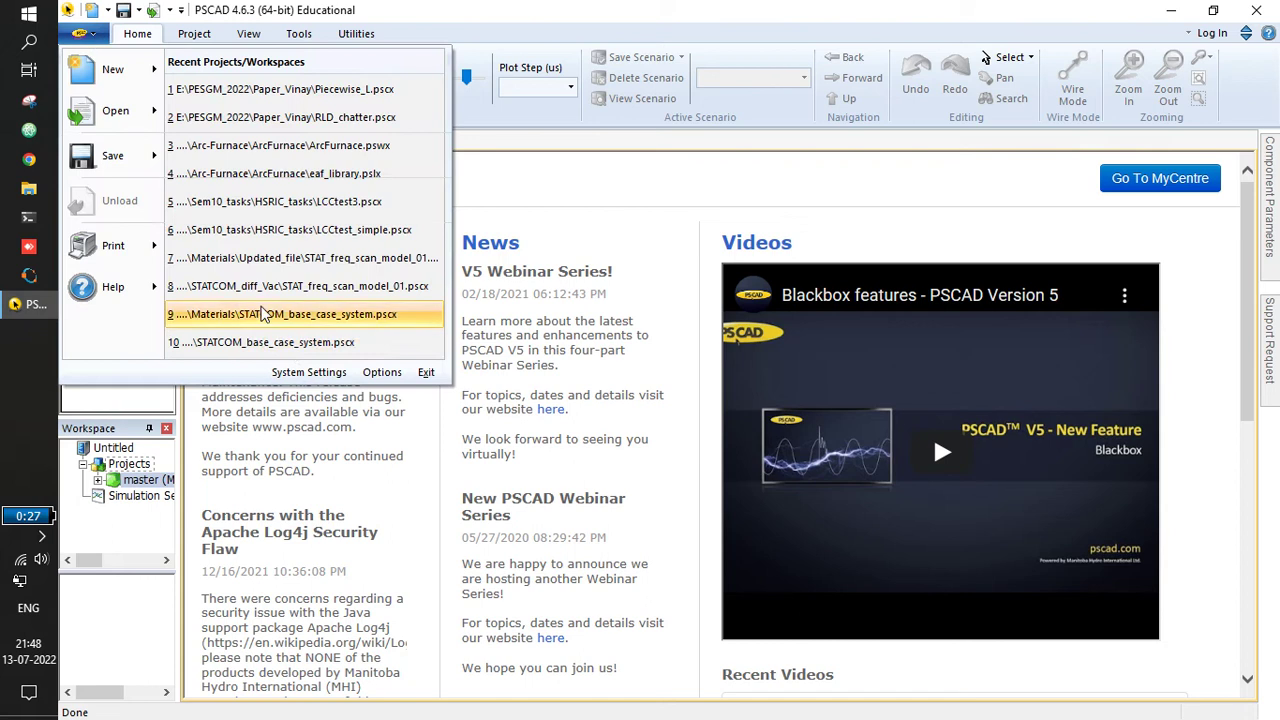
left_click(303, 369)
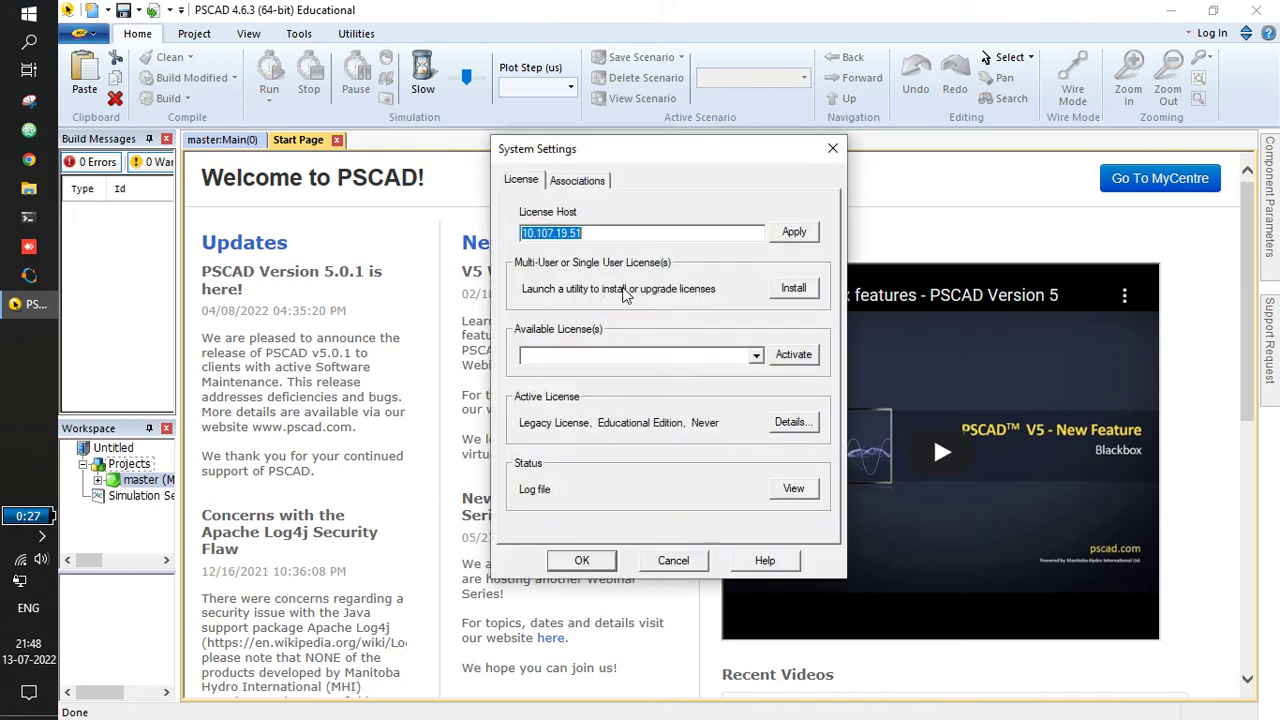
key("End")
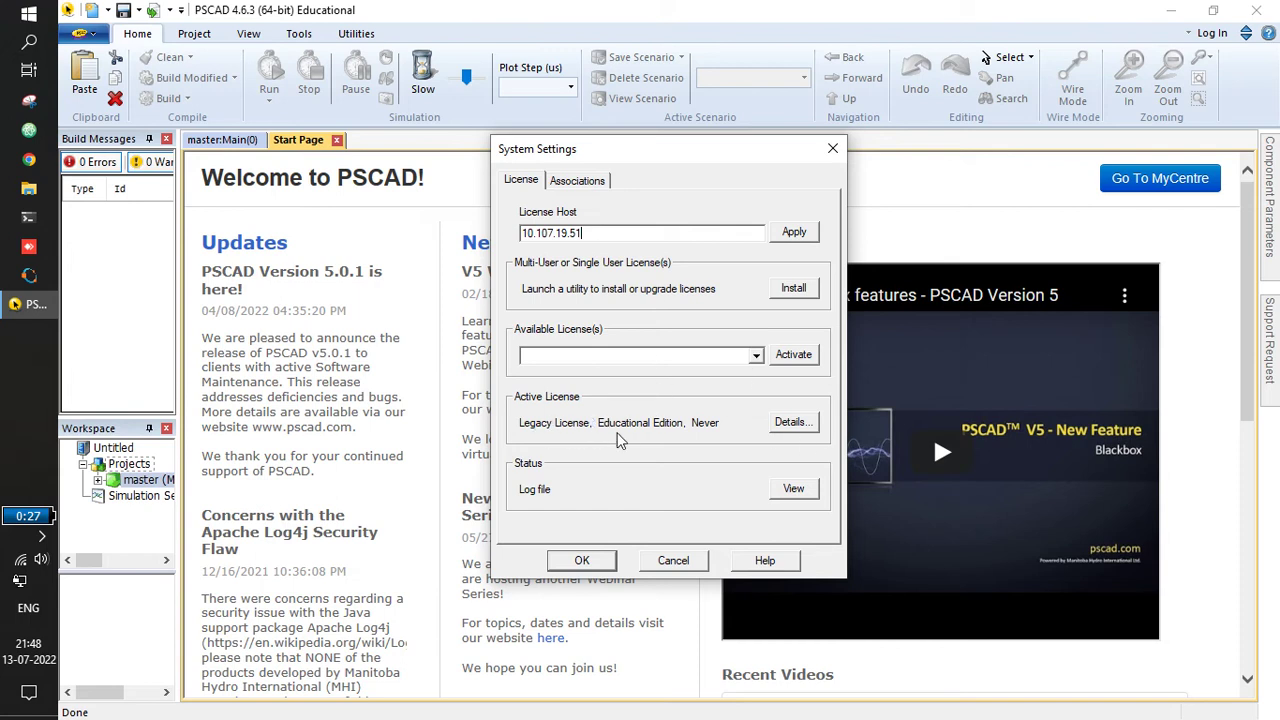
left_click(583, 563)
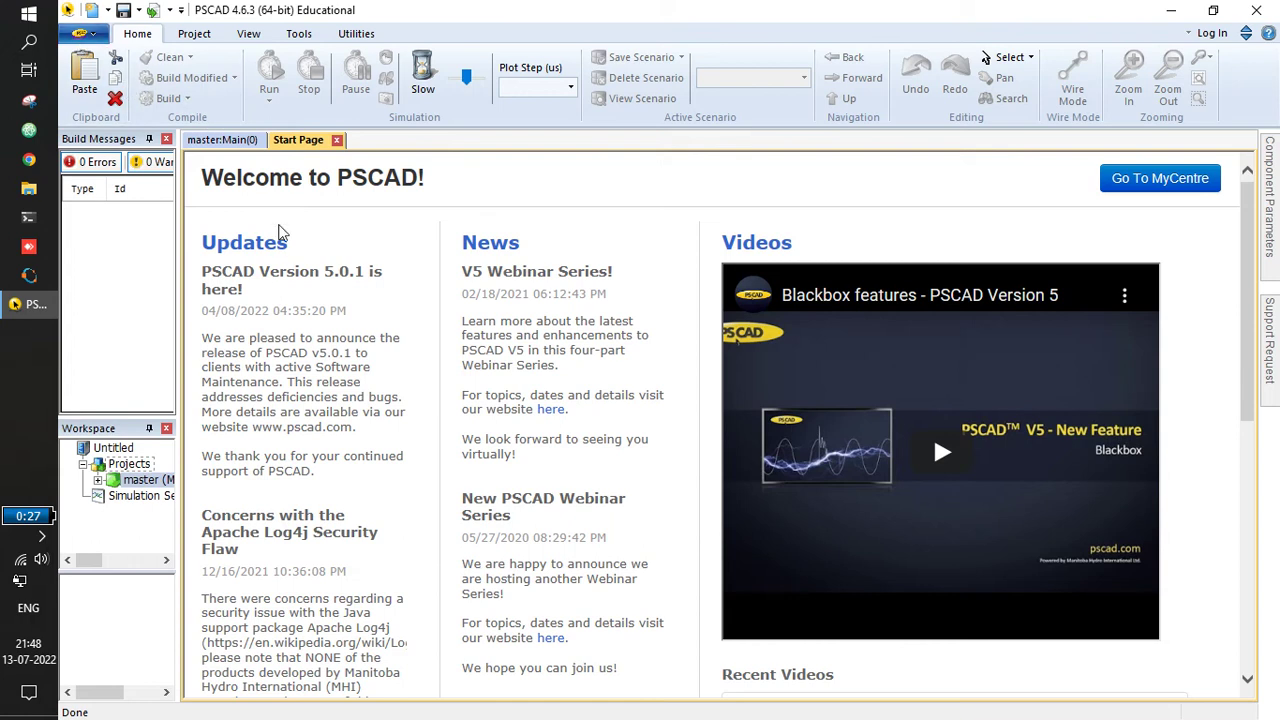
Create a new case project named Example1.
left_click(82, 33)
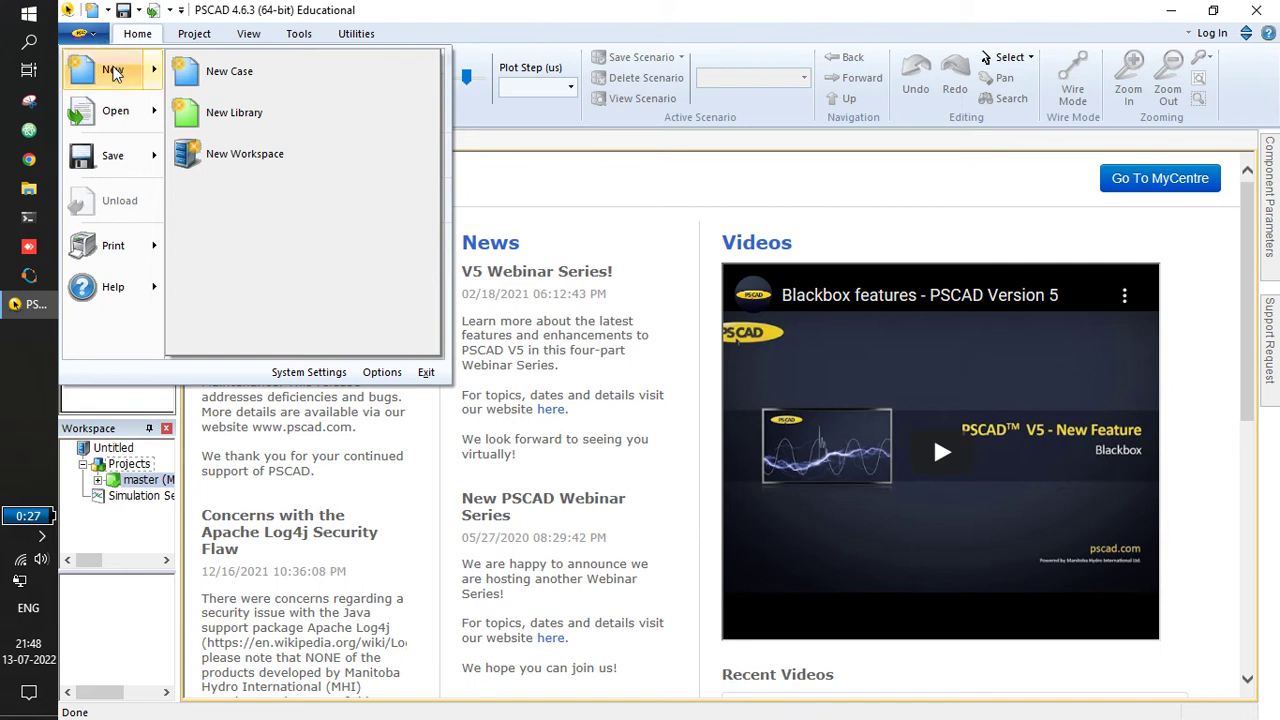
left_click(218, 75)
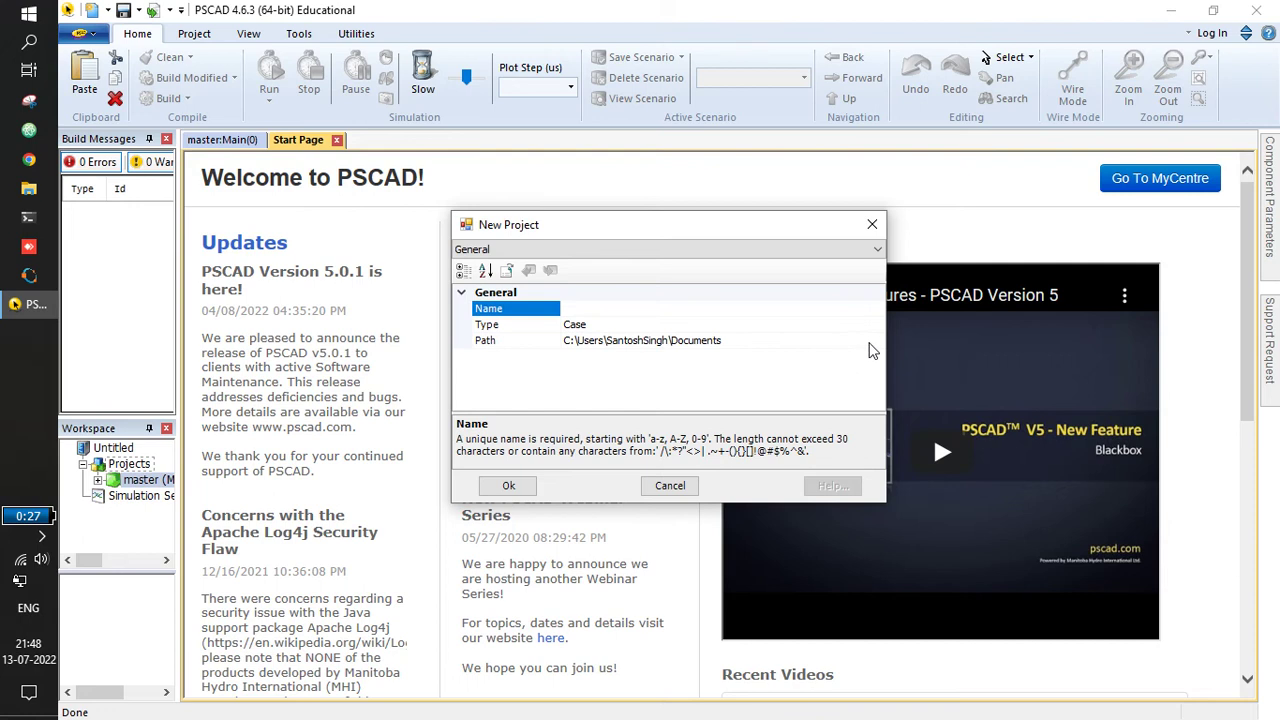
left_click(728, 340)
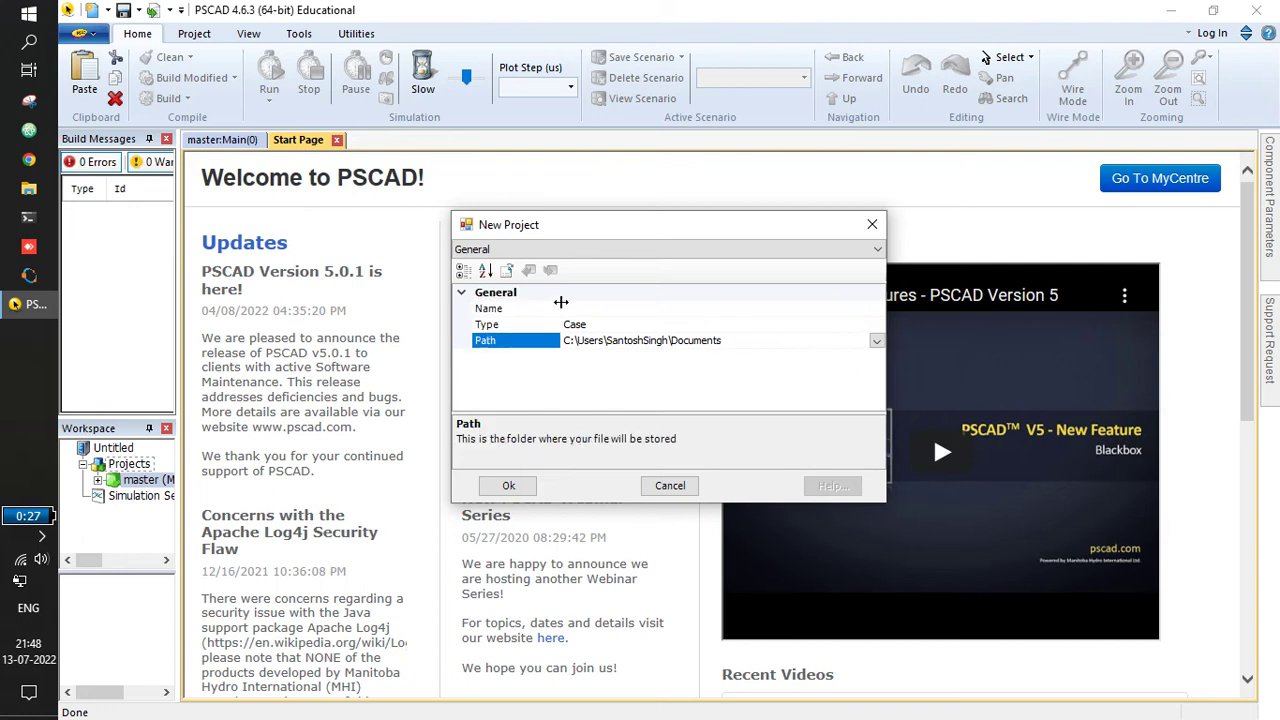
left_click(601, 309)
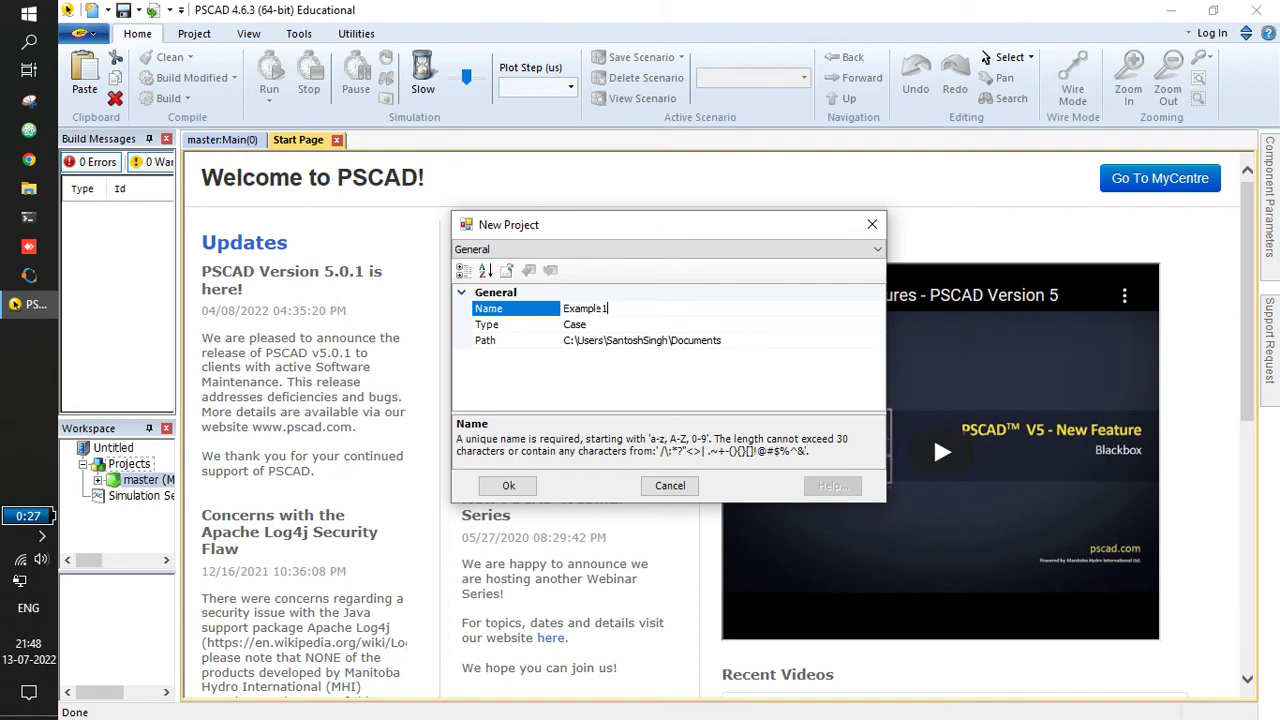
left_click(512, 490)
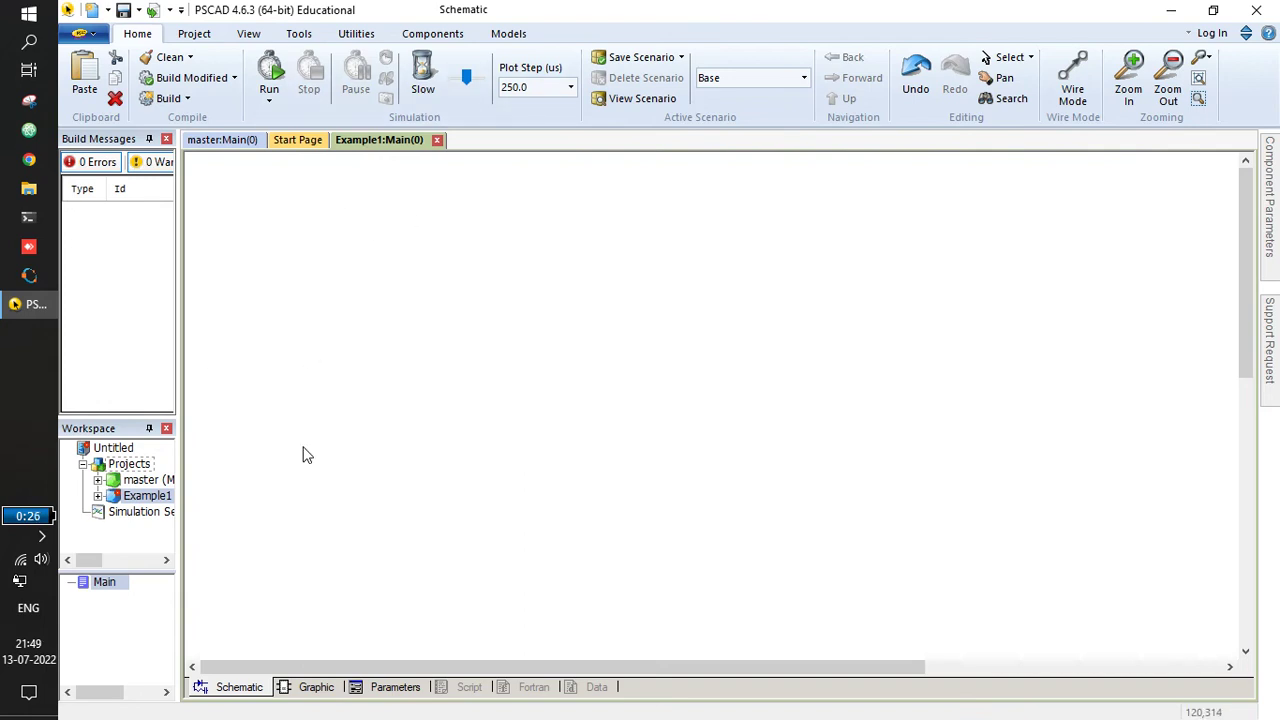
Save Example1, widen the left panels, and switch to the master library's Main page.
key("ctrl+s")
left_click_drag(179, 464, 270, 468)
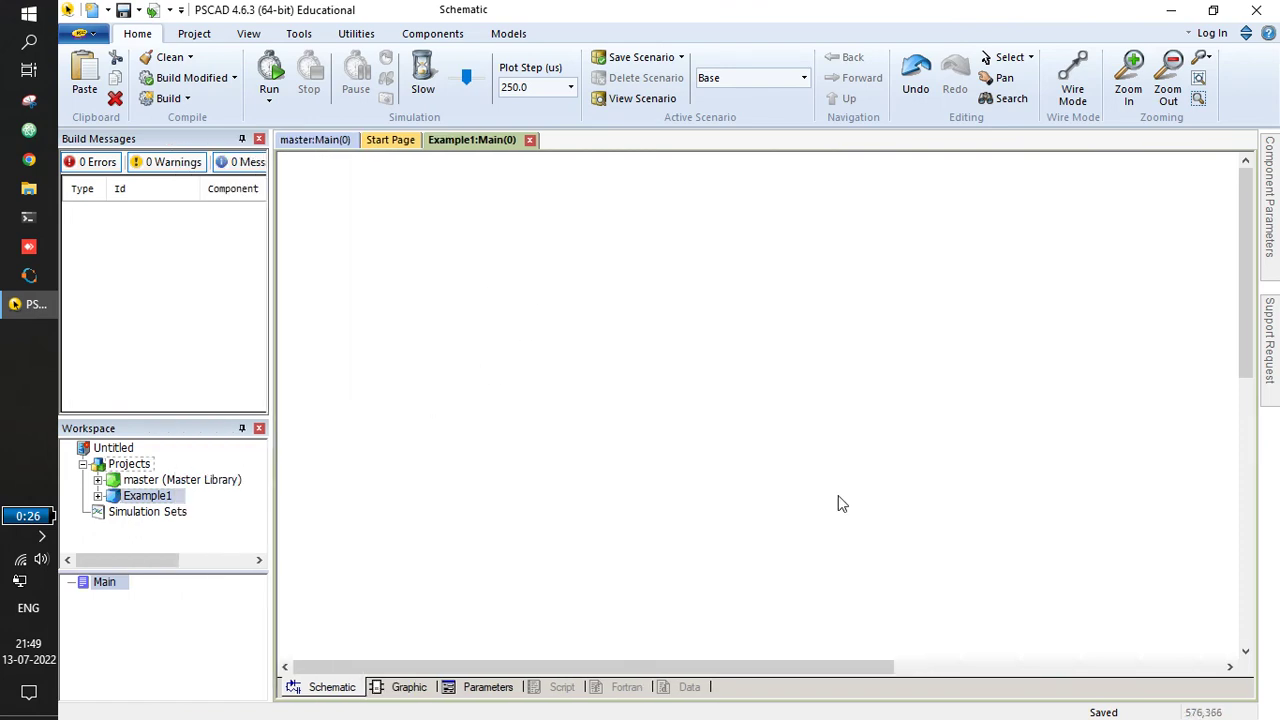
scroll(788, 385, "down", 2)
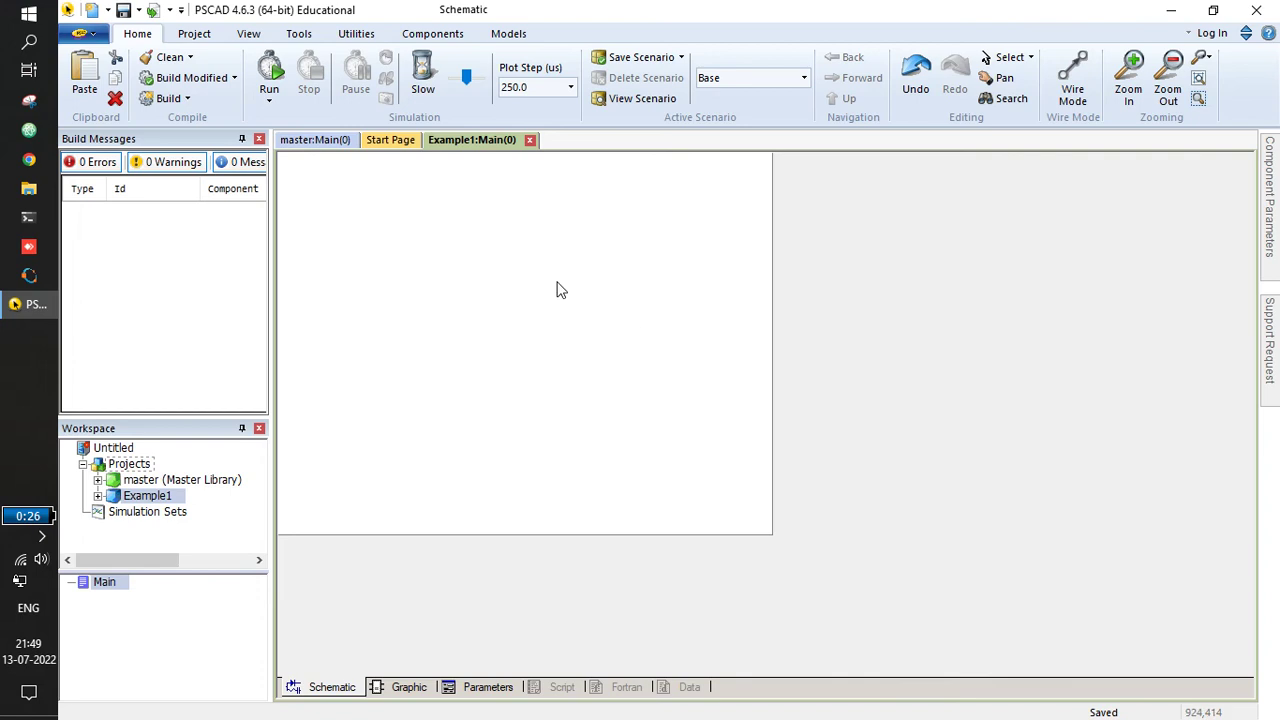
scroll(543, 292, "up", 2)
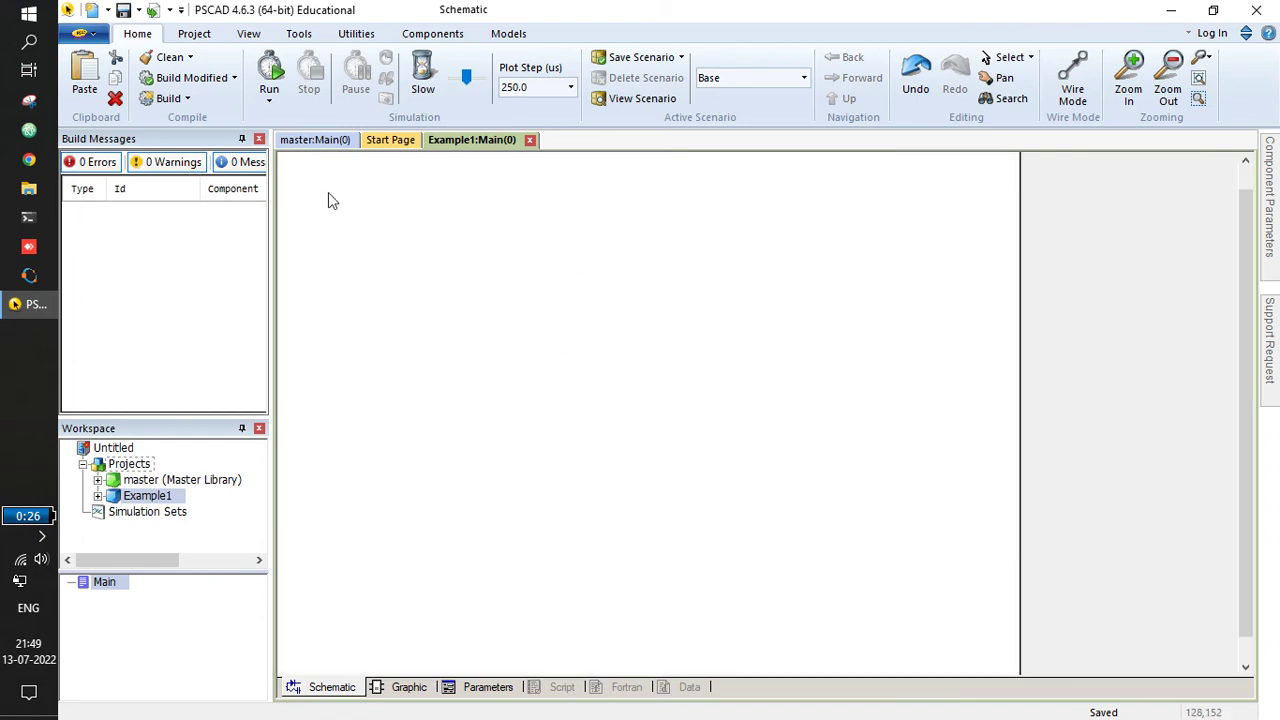
left_click(317, 140)
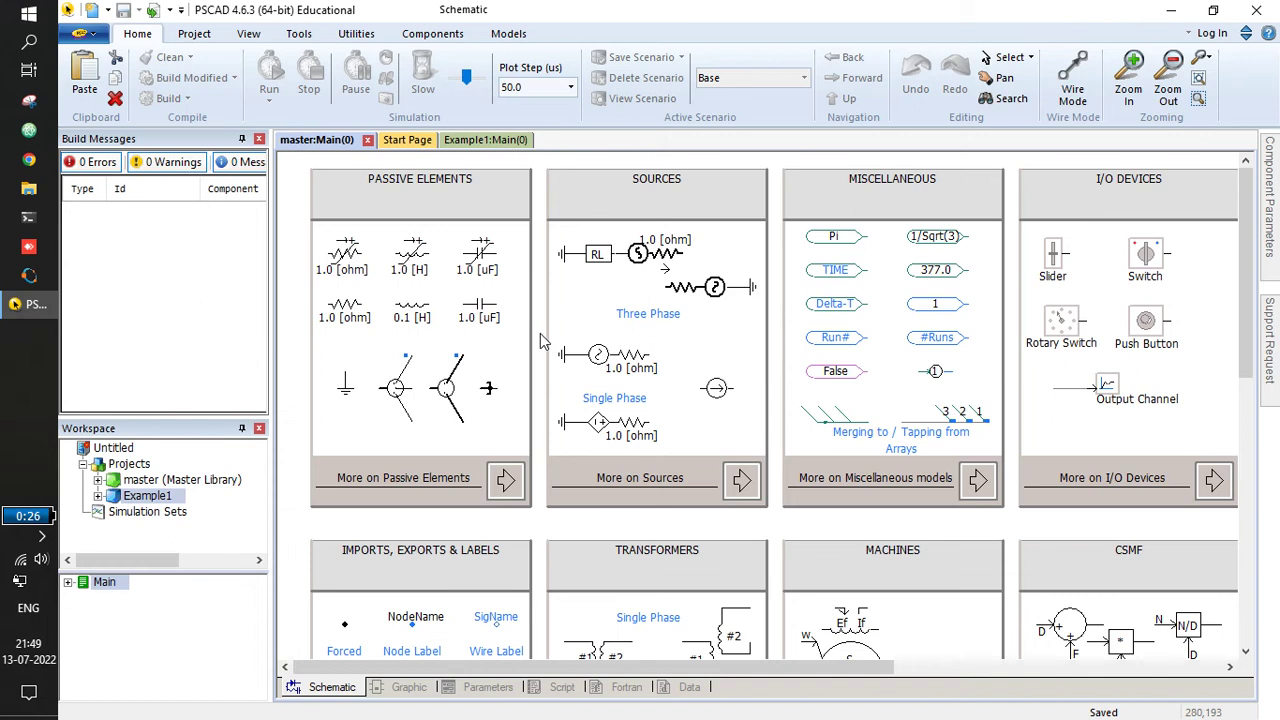
scroll(540, 341, "down", 1)
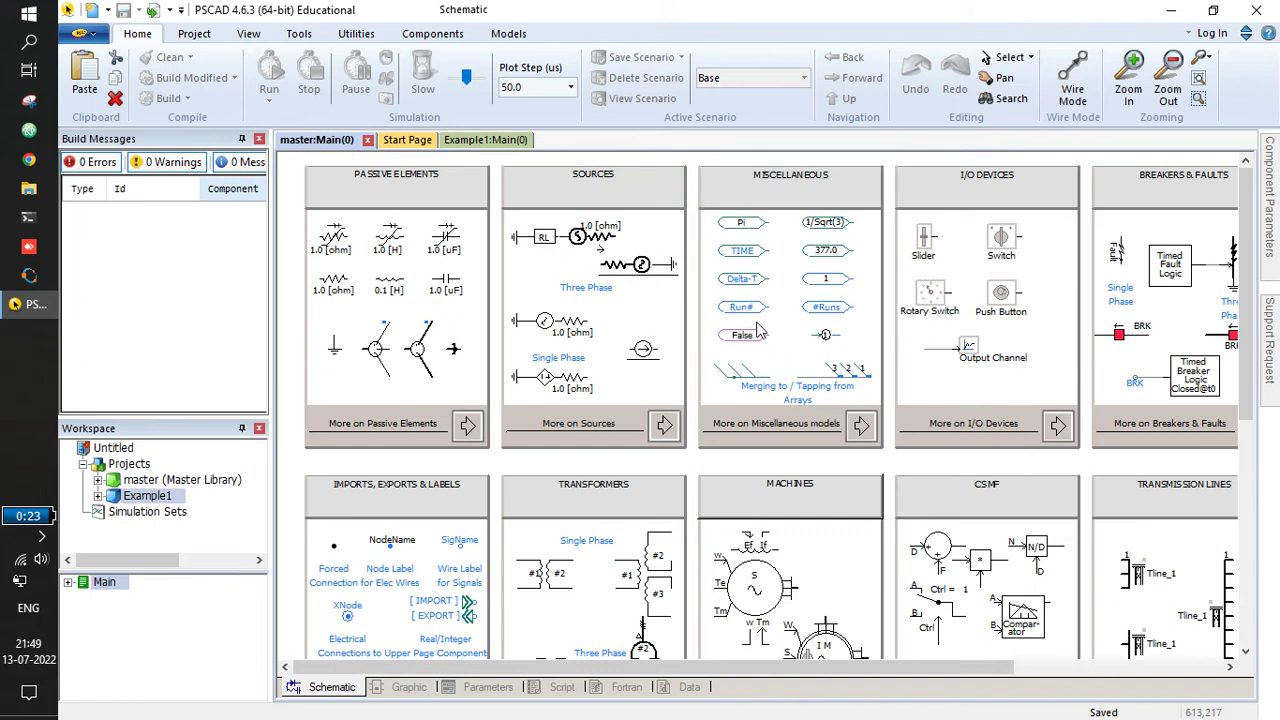
left_click(863, 428)
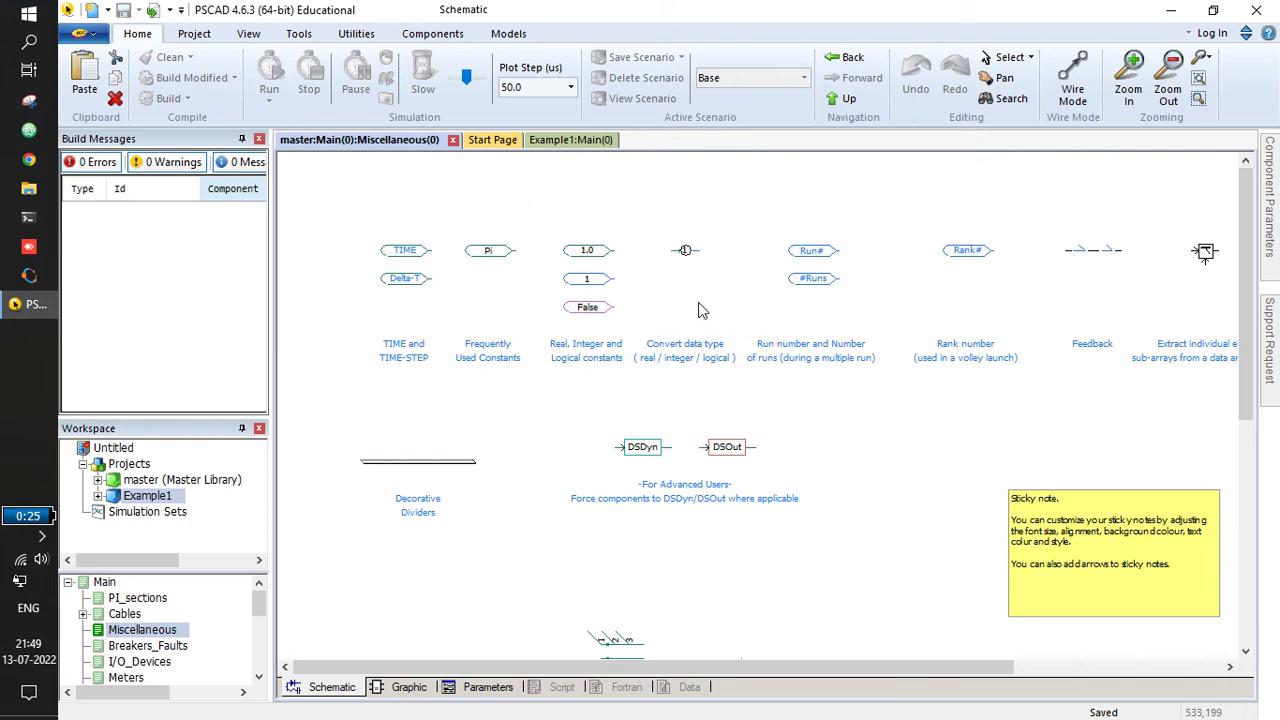
key("alt+Left")
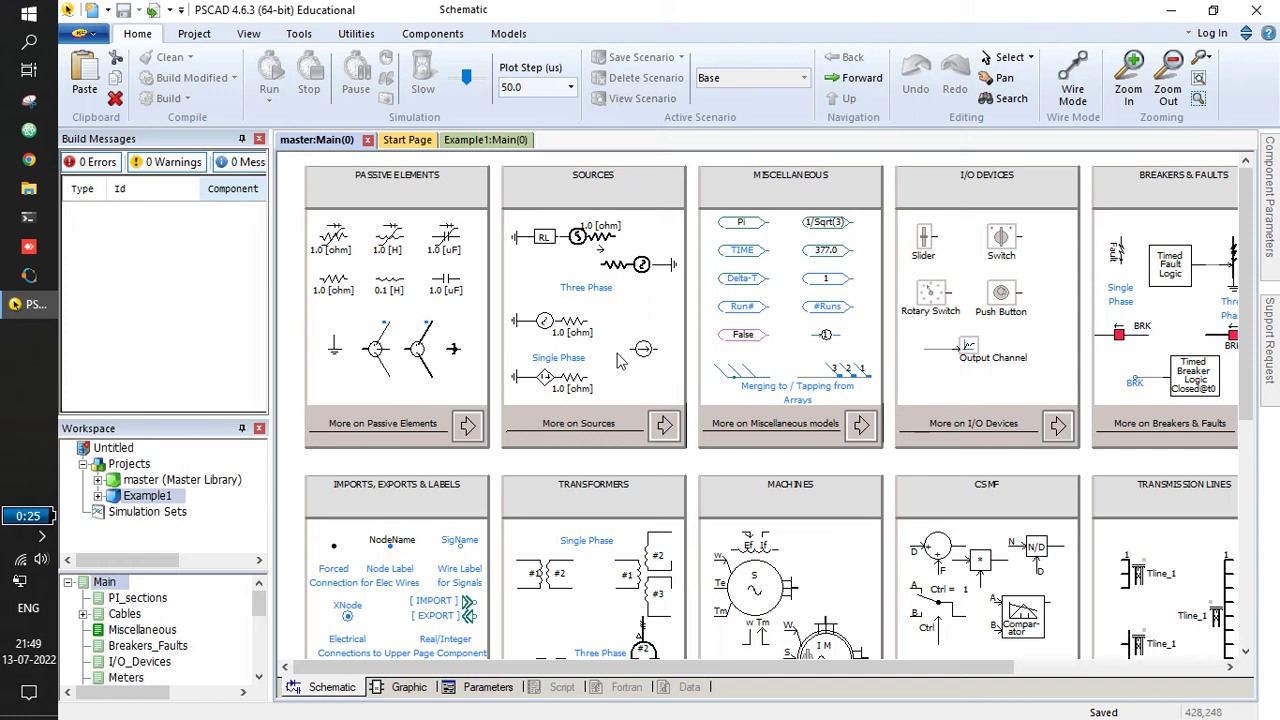
Open the master library's Sources page and browse its voltage, current and harmonic source models.
left_click(666, 428)
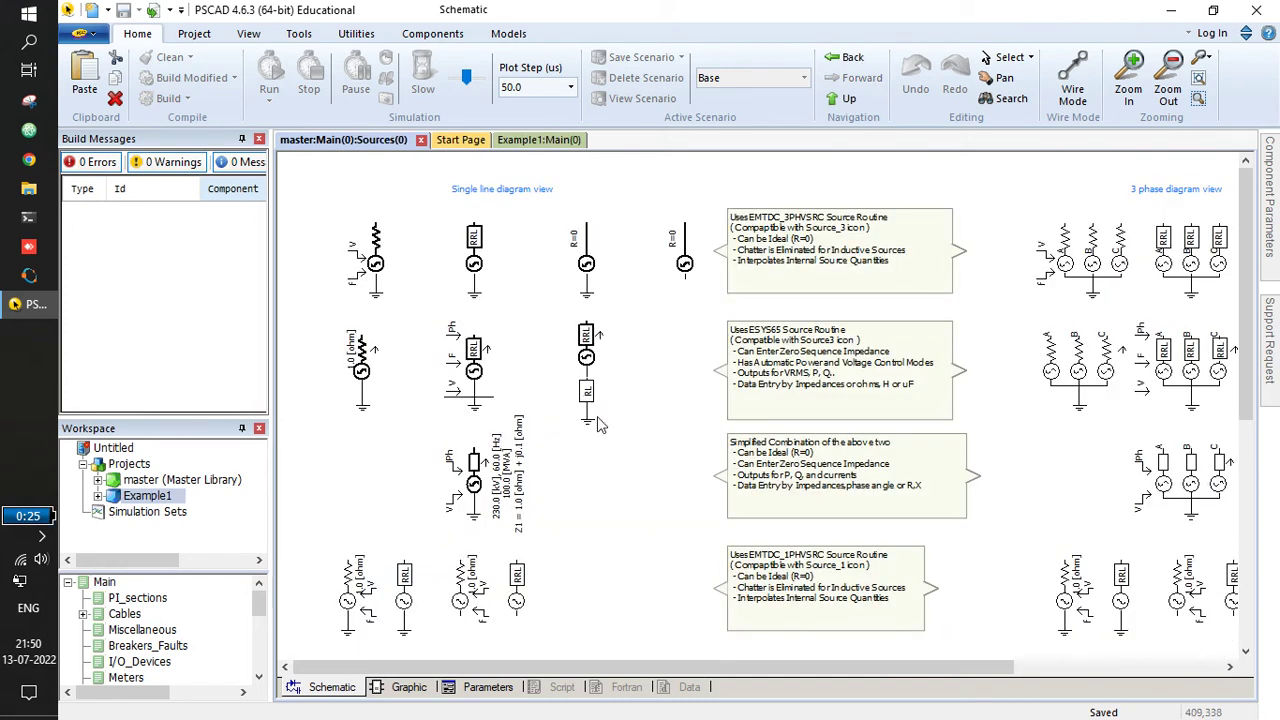
scroll(617, 486, "down", 4)
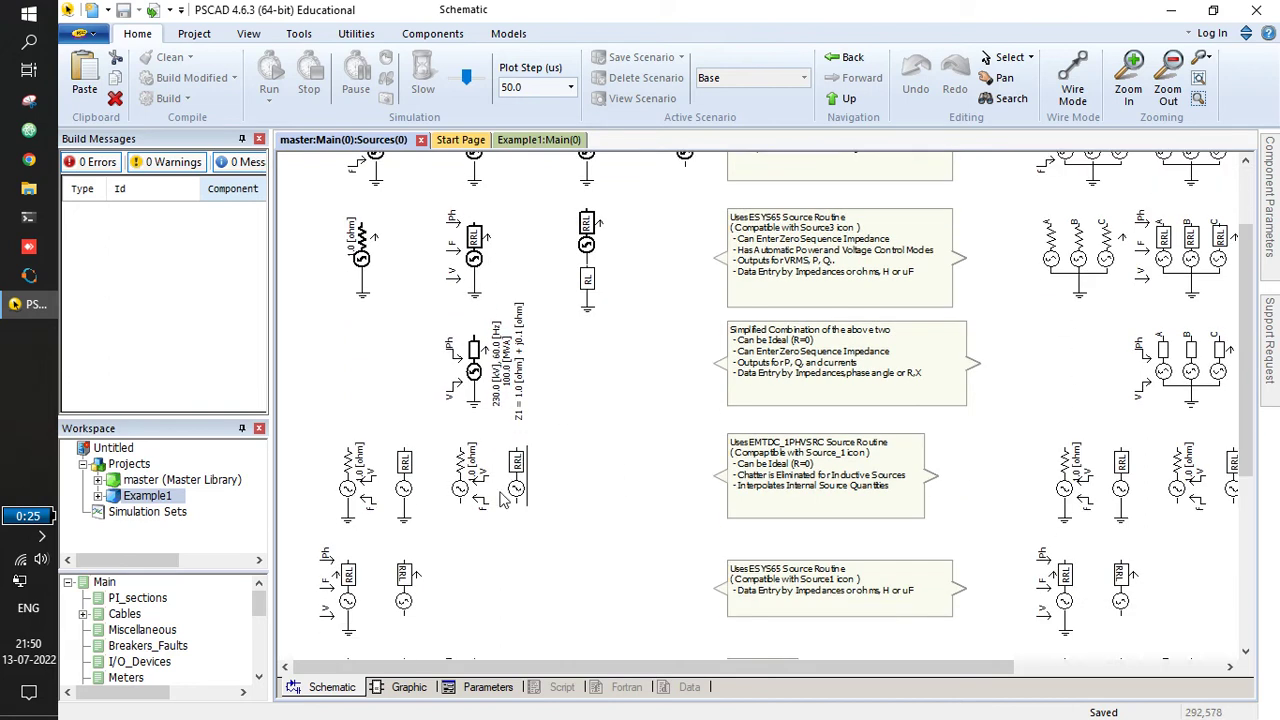
scroll(640, 404, "up", 1)
scroll(640, 404, "right", 2)
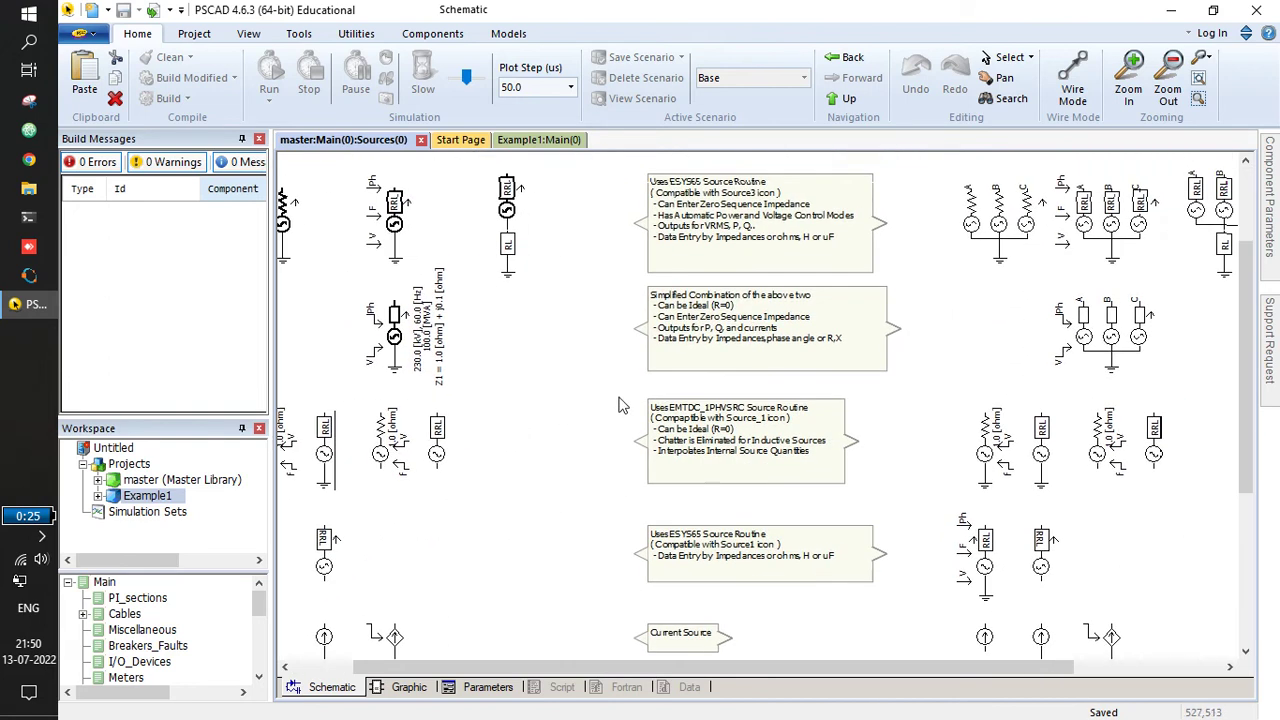
scroll(814, 390, "down", 2)
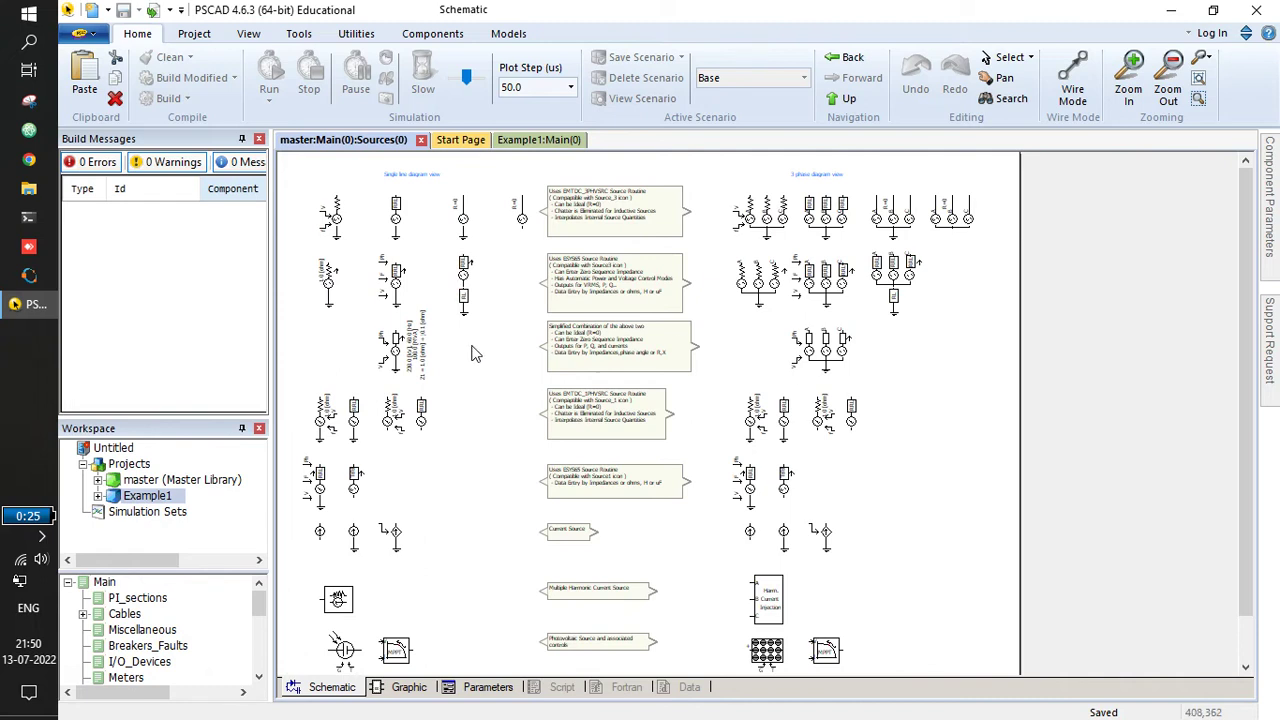
scroll(640, 226, "up", 2)
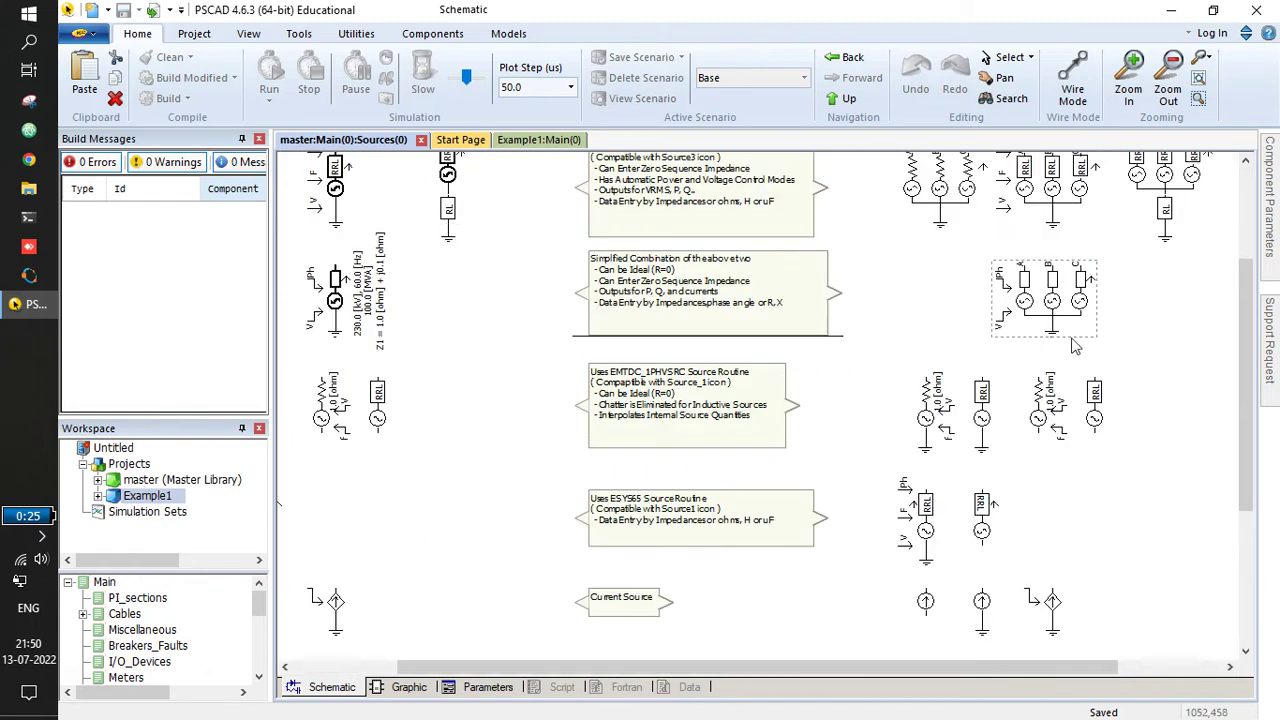
scroll(480, 238, "up", 1)
scroll(1025, 362, "up", 2)
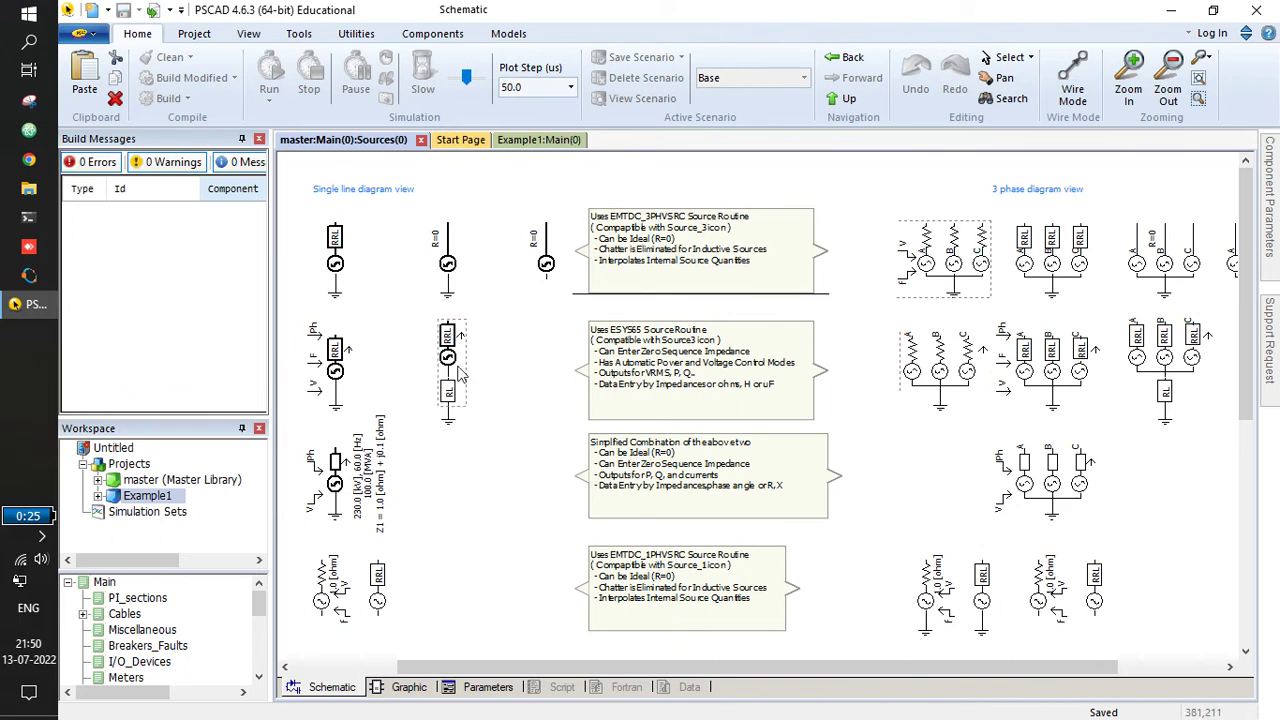
left_click_drag(517, 466, 681, 318)
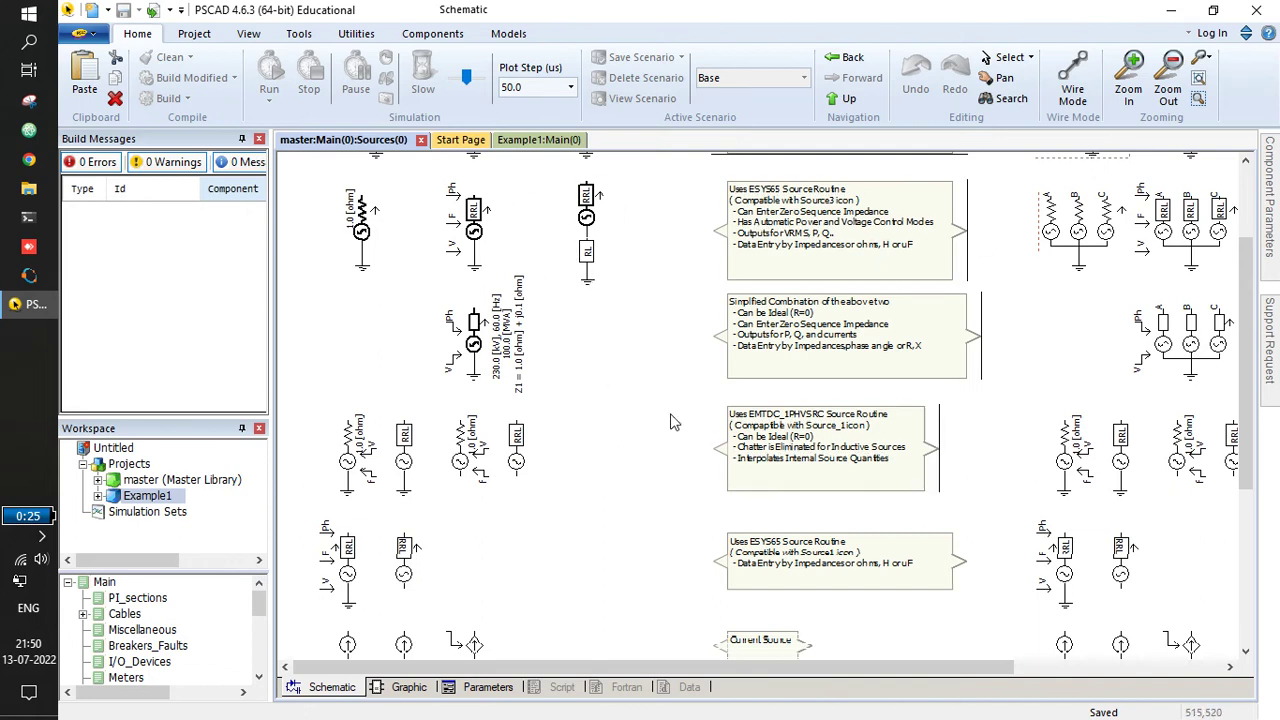
scroll(614, 416, "down", 4)
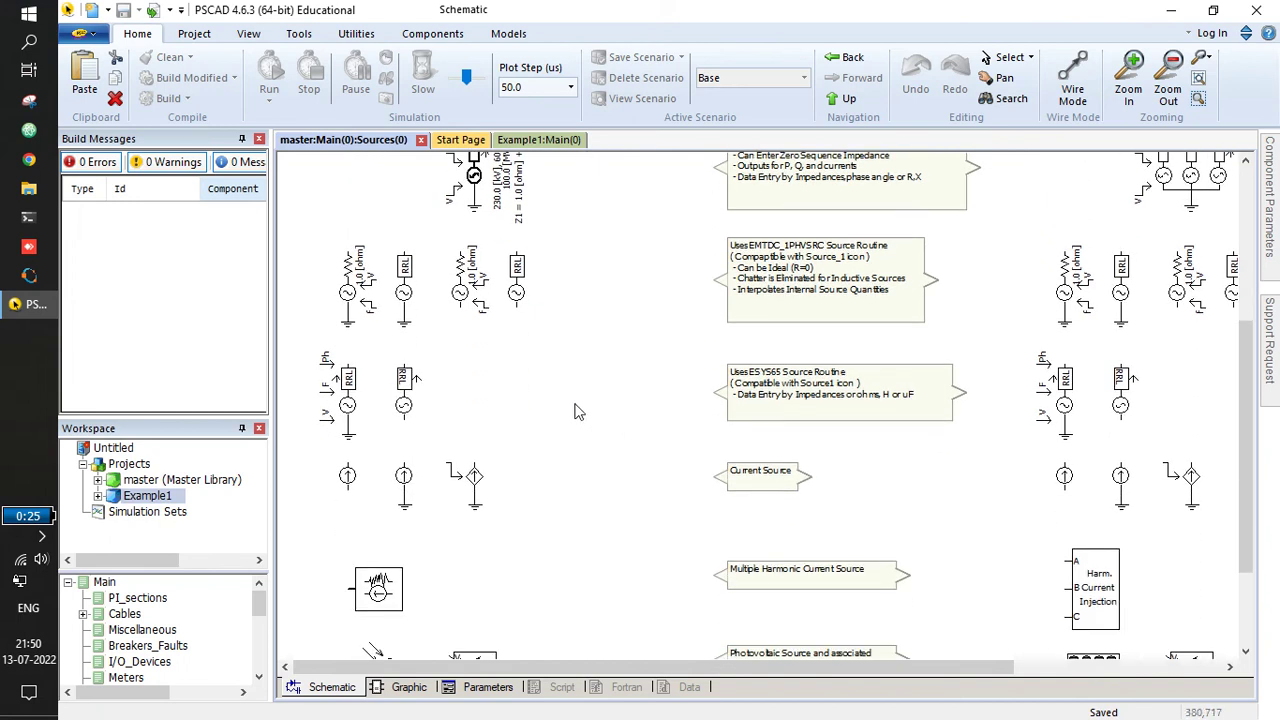
scroll(414, 275, "up", 3)
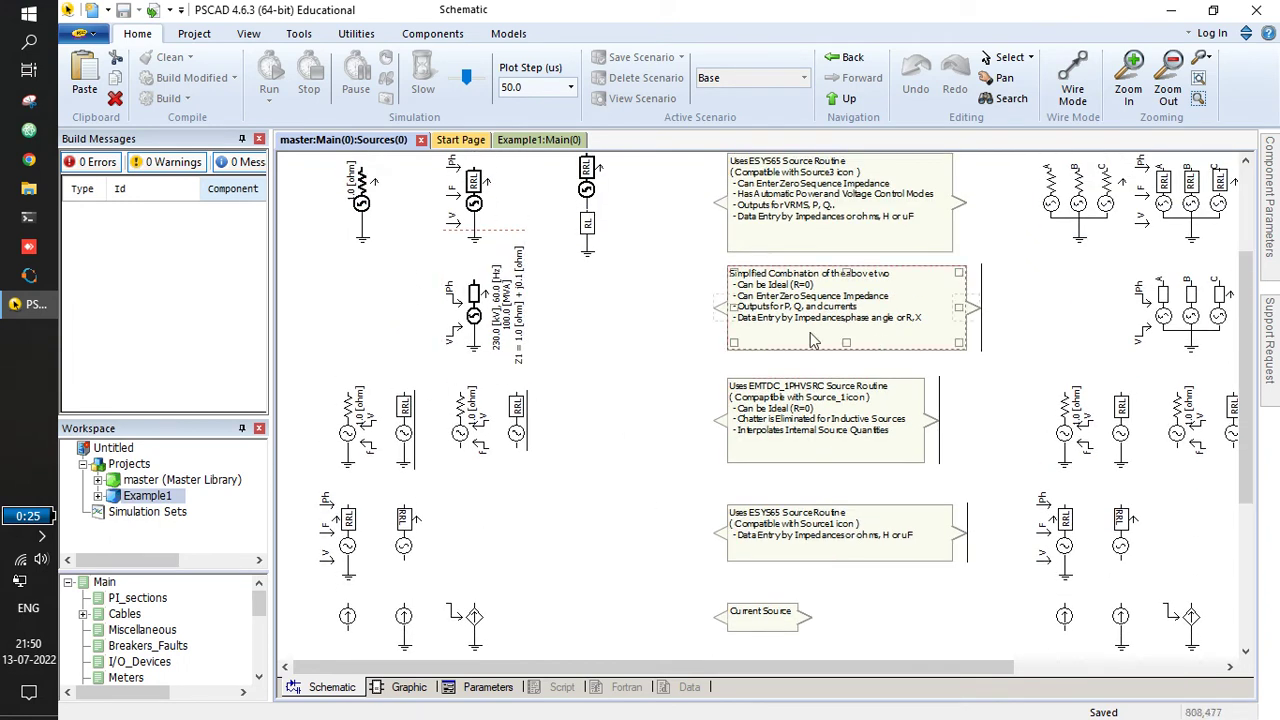
scroll(812, 340, "up", 4)
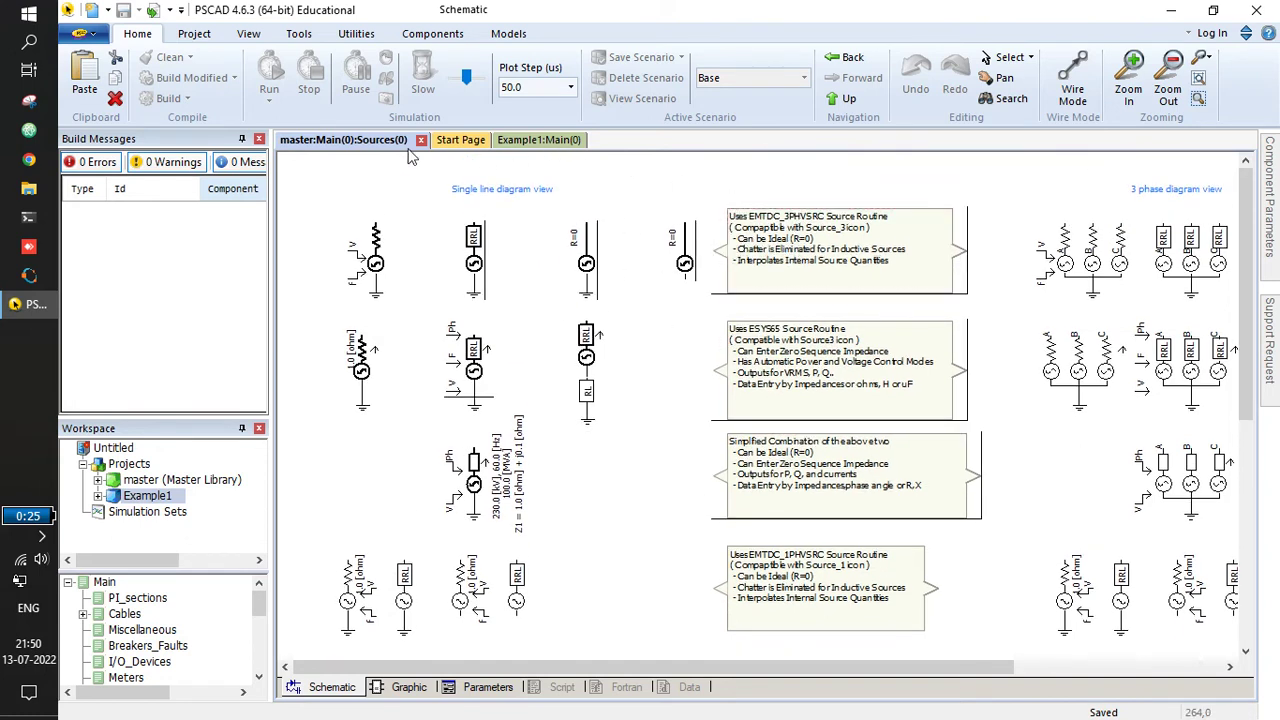
left_click(843, 100)
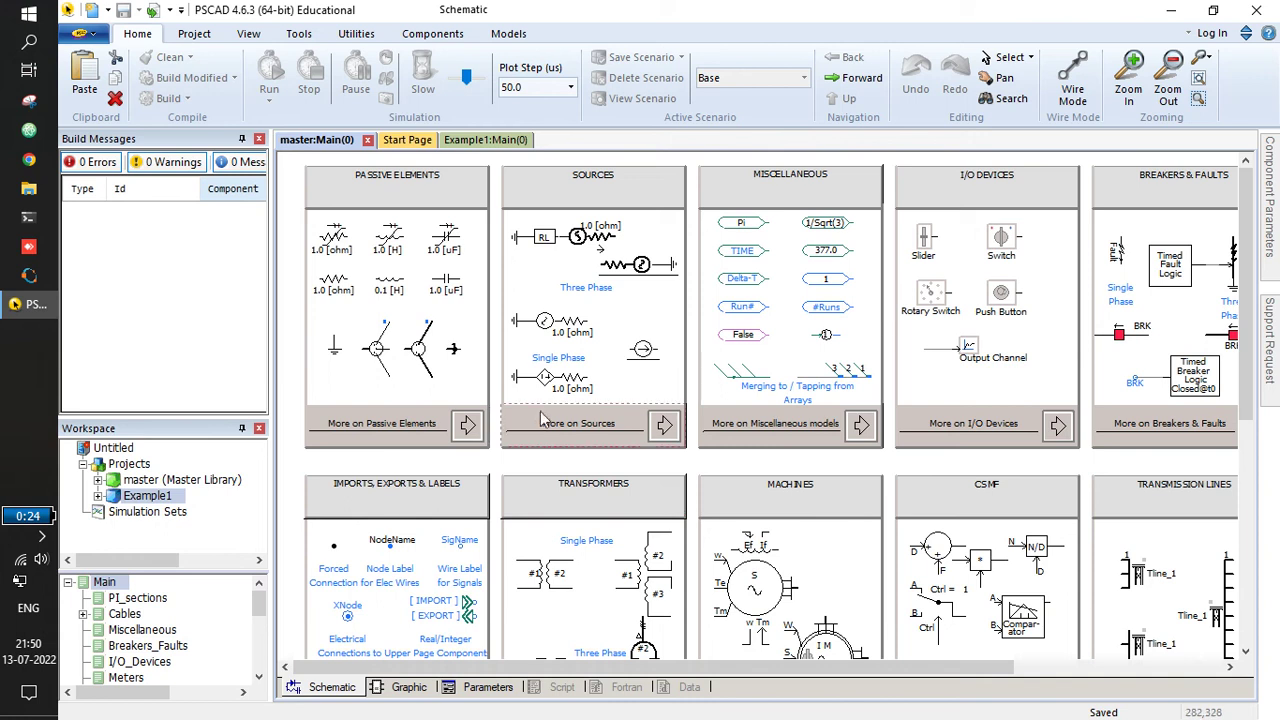
scroll(817, 487, "down", 3)
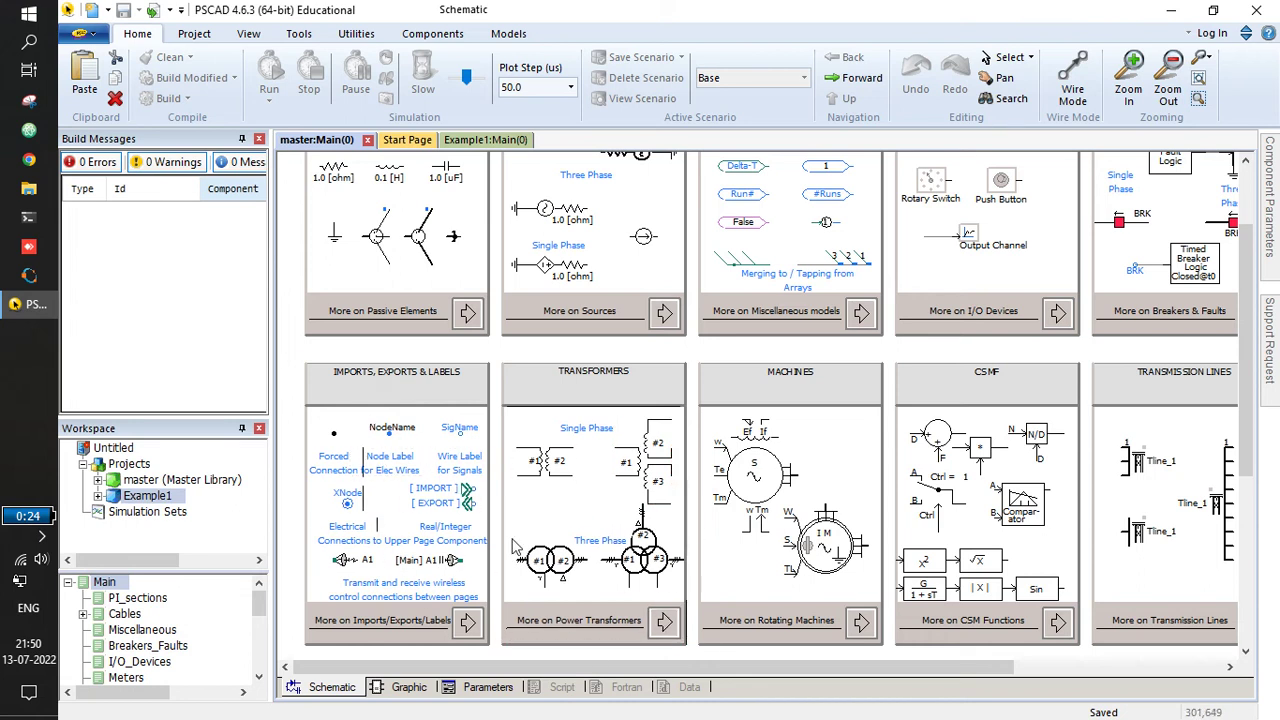
scroll(370, 470, "right", 3)
scroll(330, 420, "down", 2)
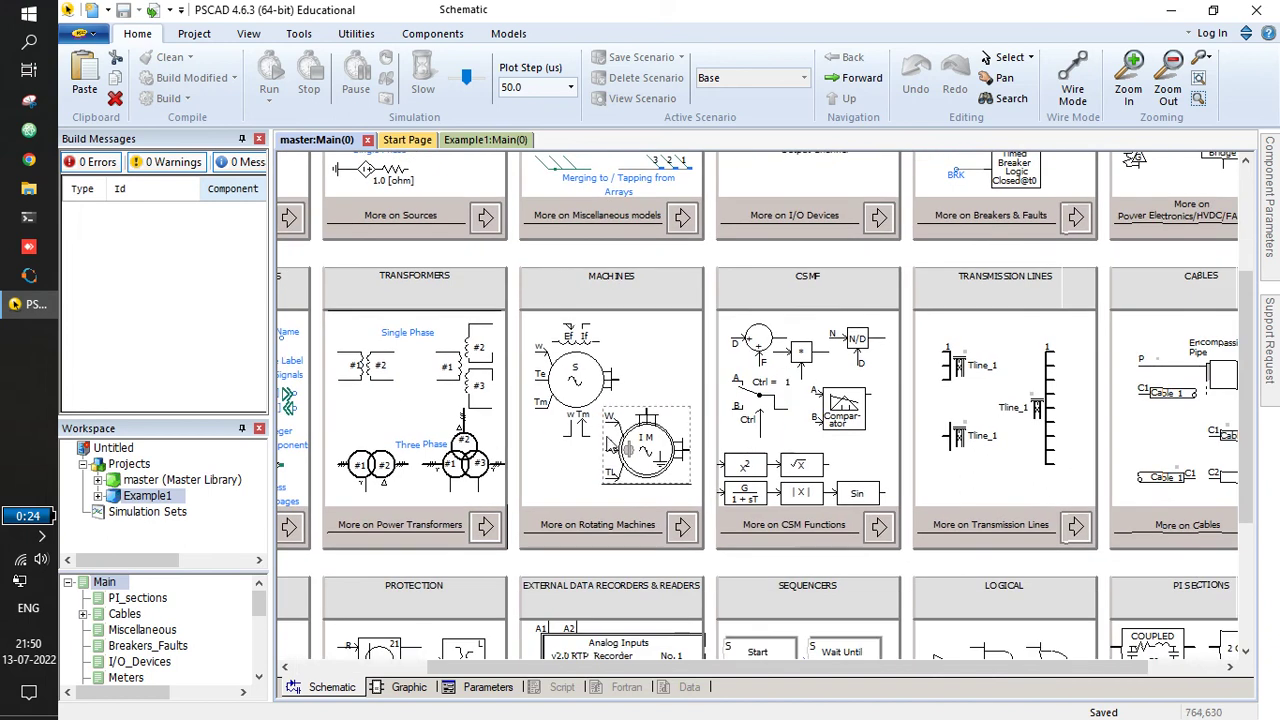
scroll(315, 395, "right", 2)
scroll(500, 385, "down", 2)
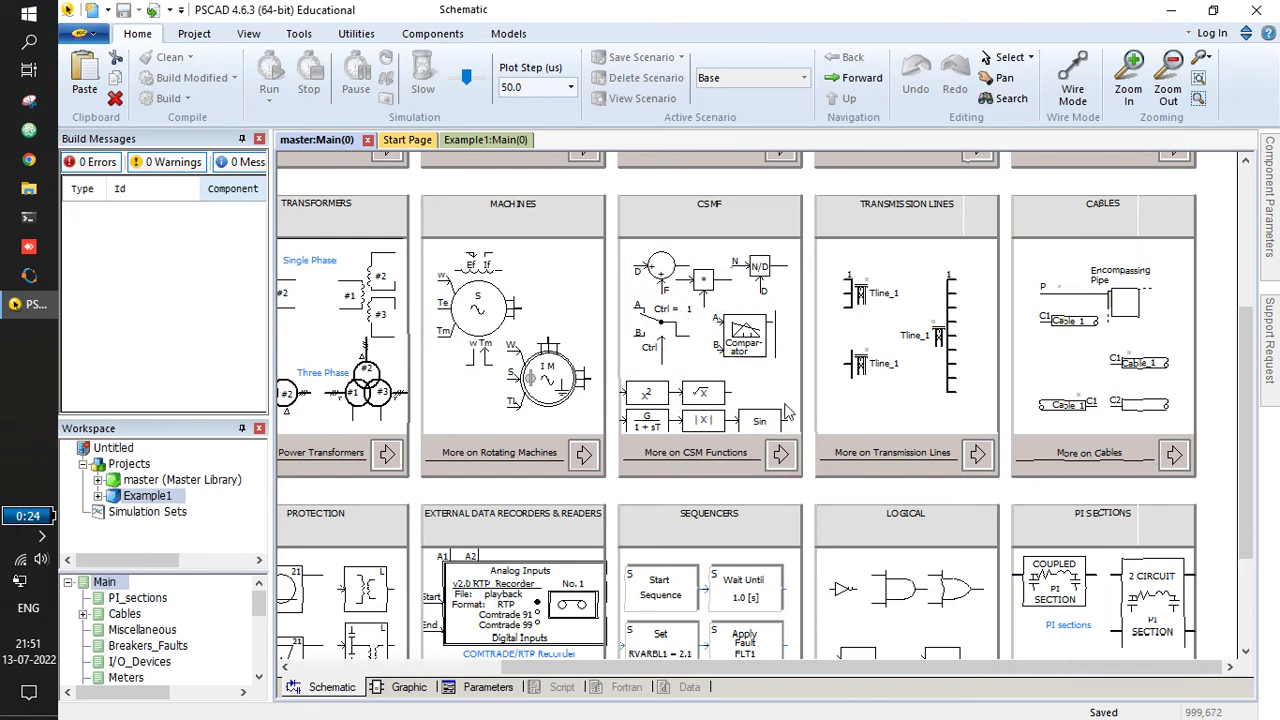
scroll(897, 477, "down", 2)
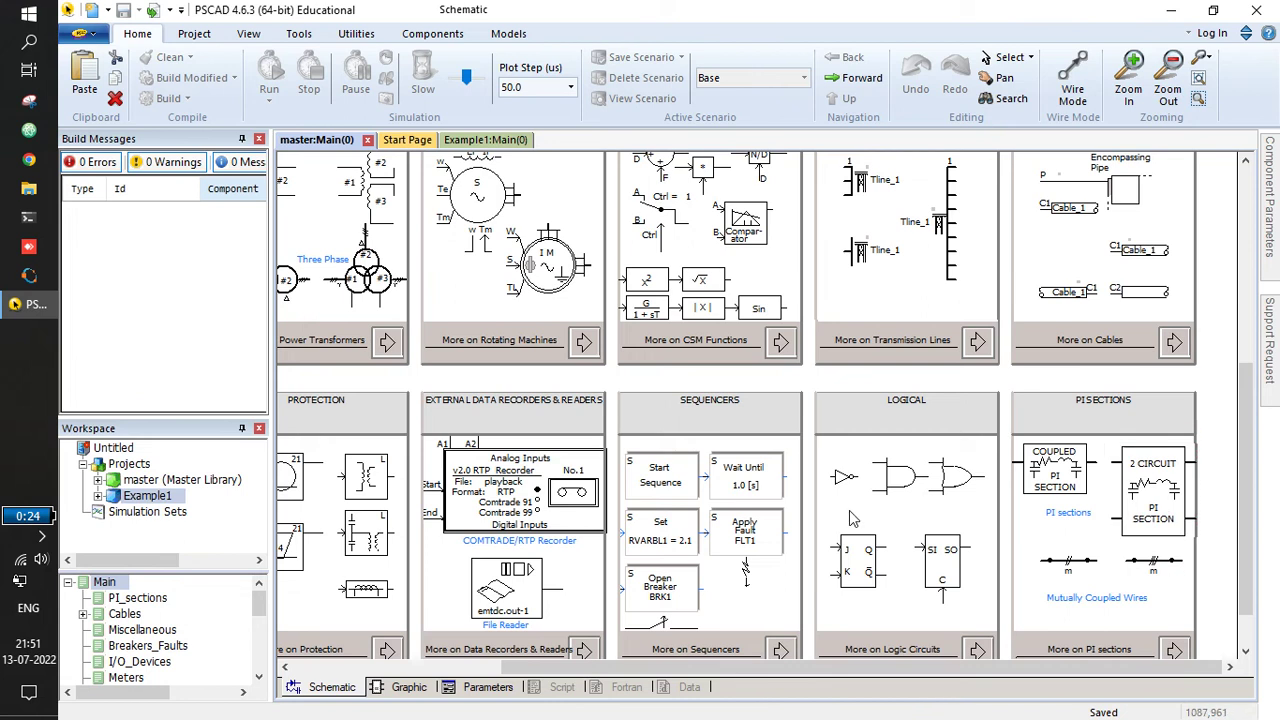
scroll(1120, 549, "down", 1)
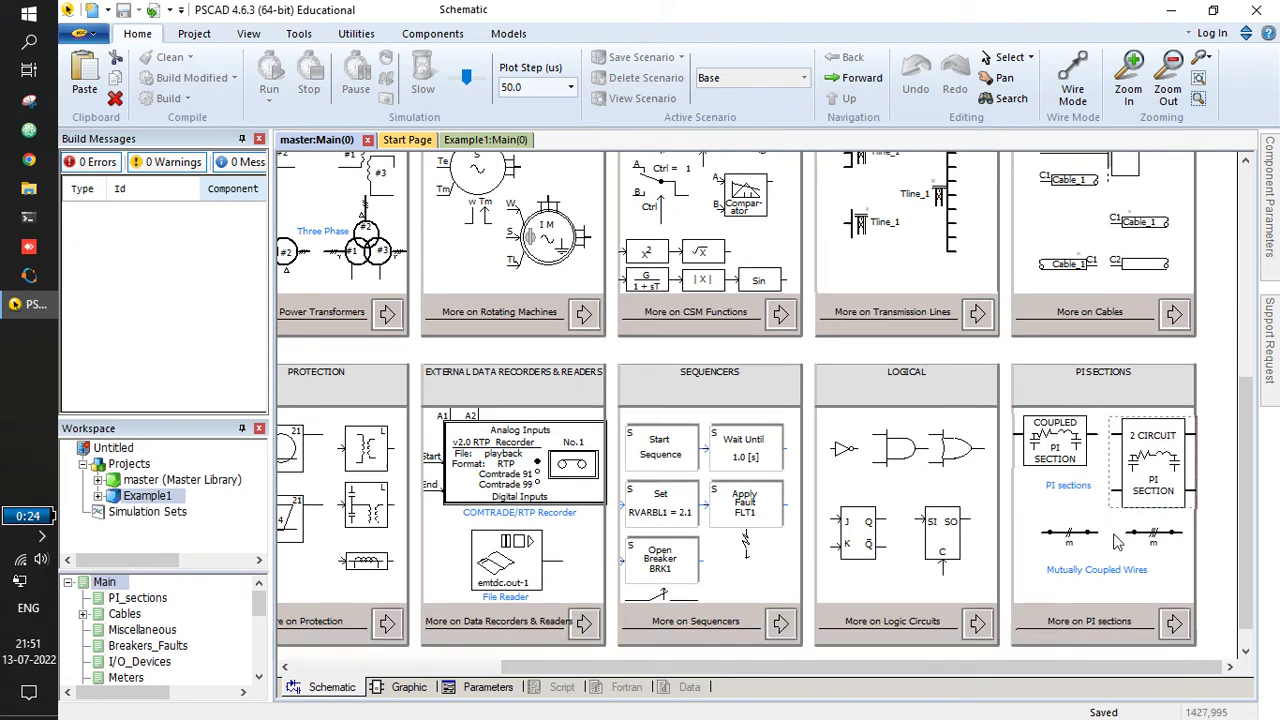
scroll(1100, 430, "up", 2)
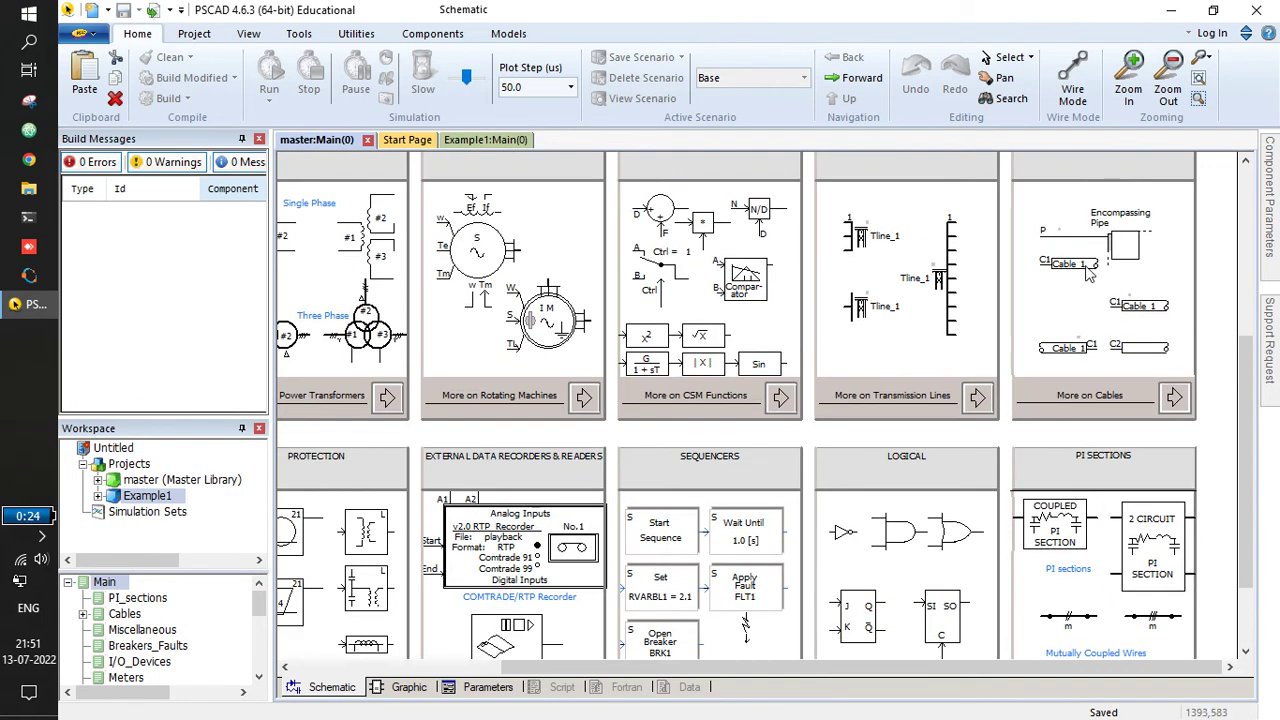
left_click_drag(852, 334, 912, 380)
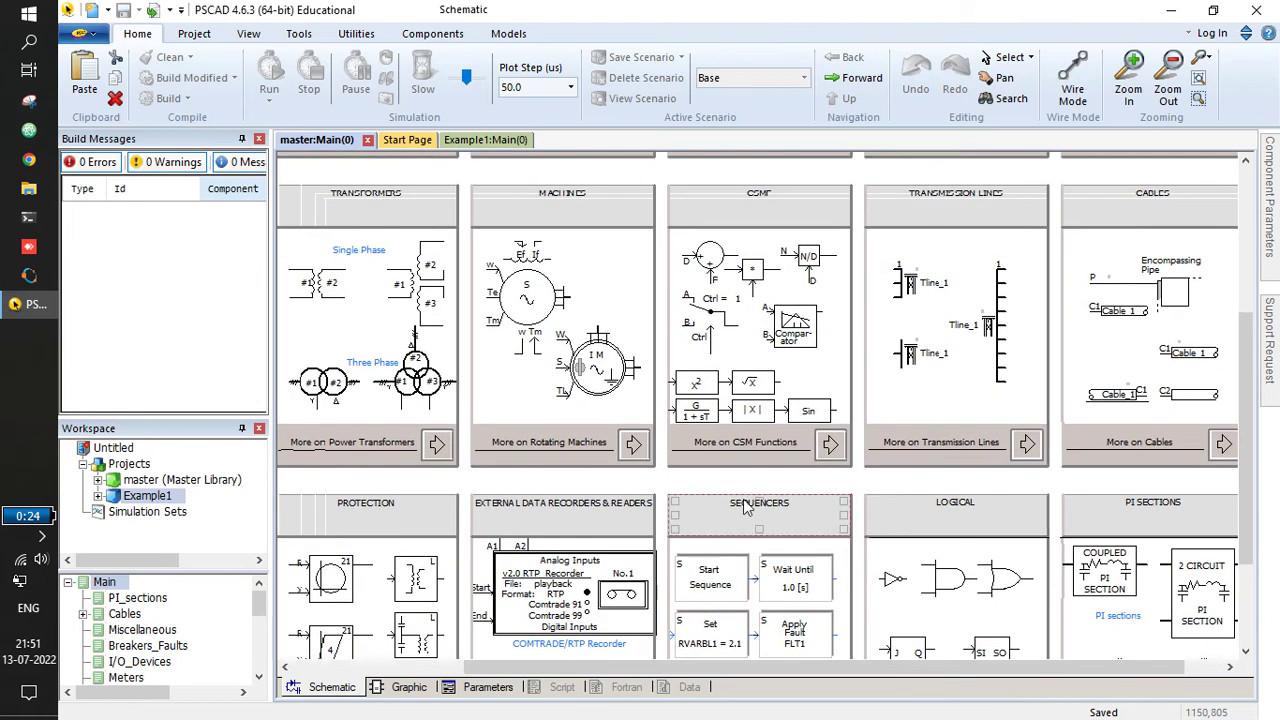
left_click_drag(741, 426, 926, 314)
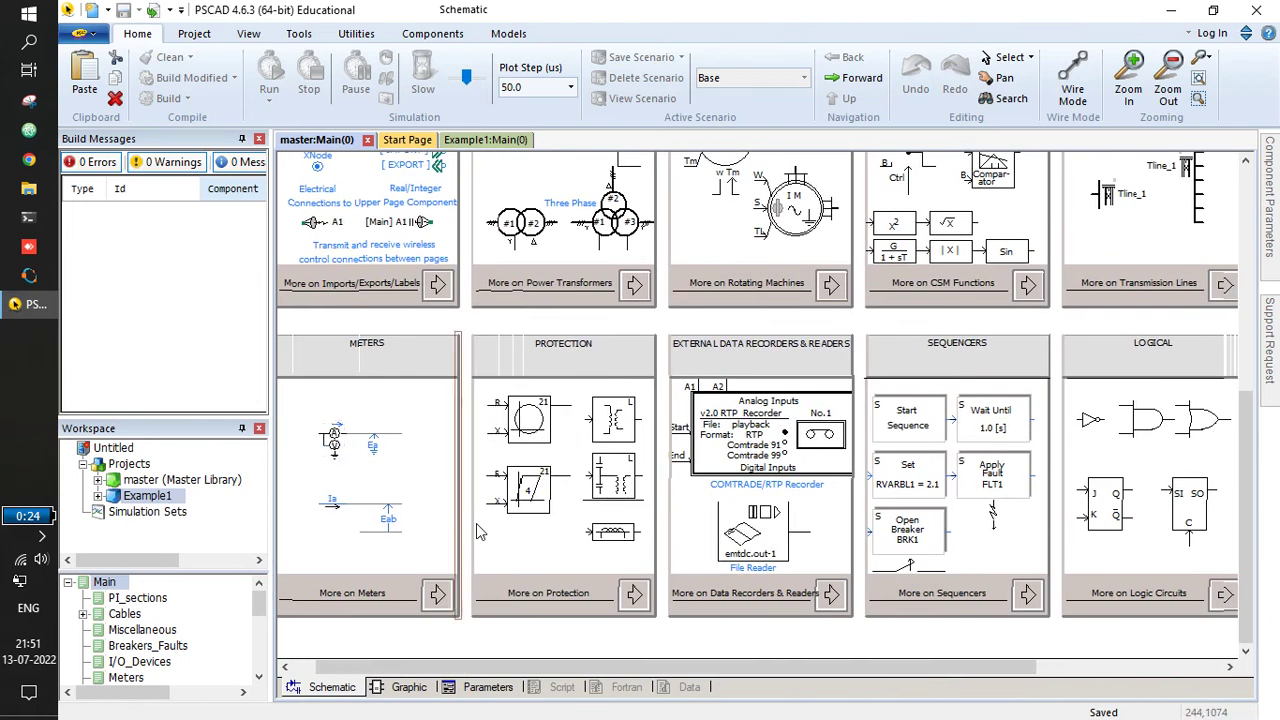
scroll(618, 535, "up", 2)
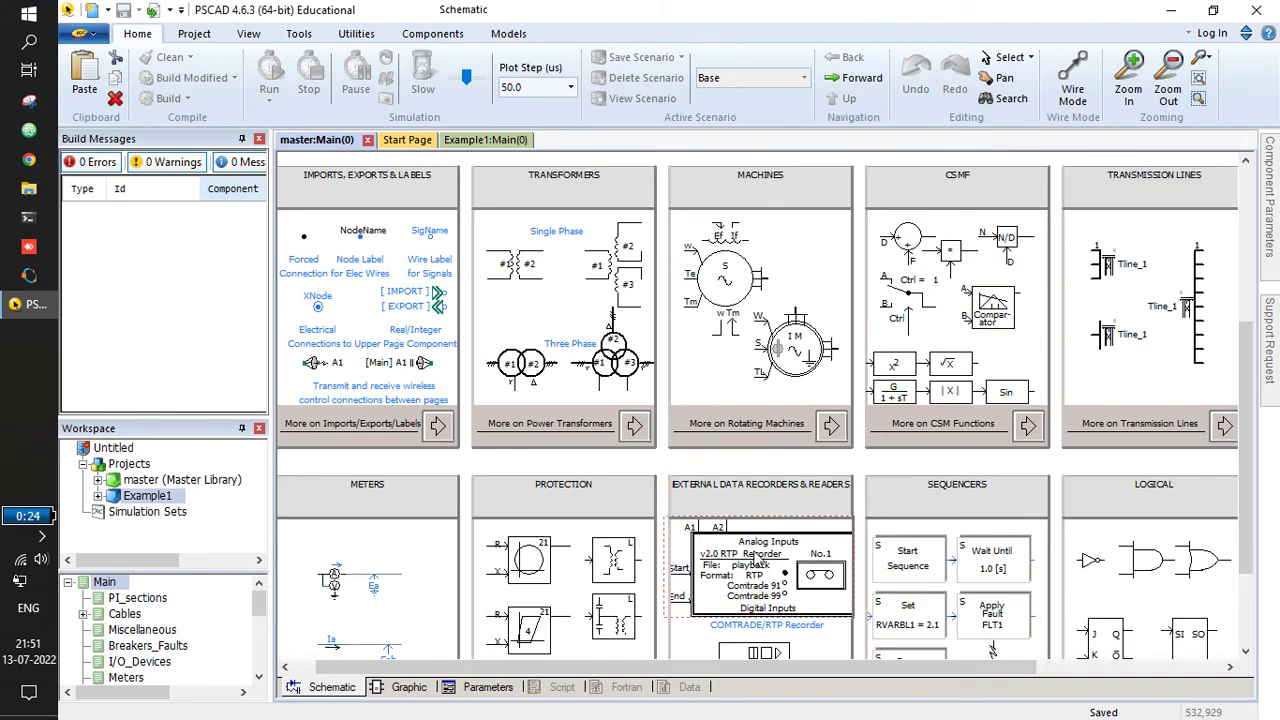
scroll(790, 565, "up", 4)
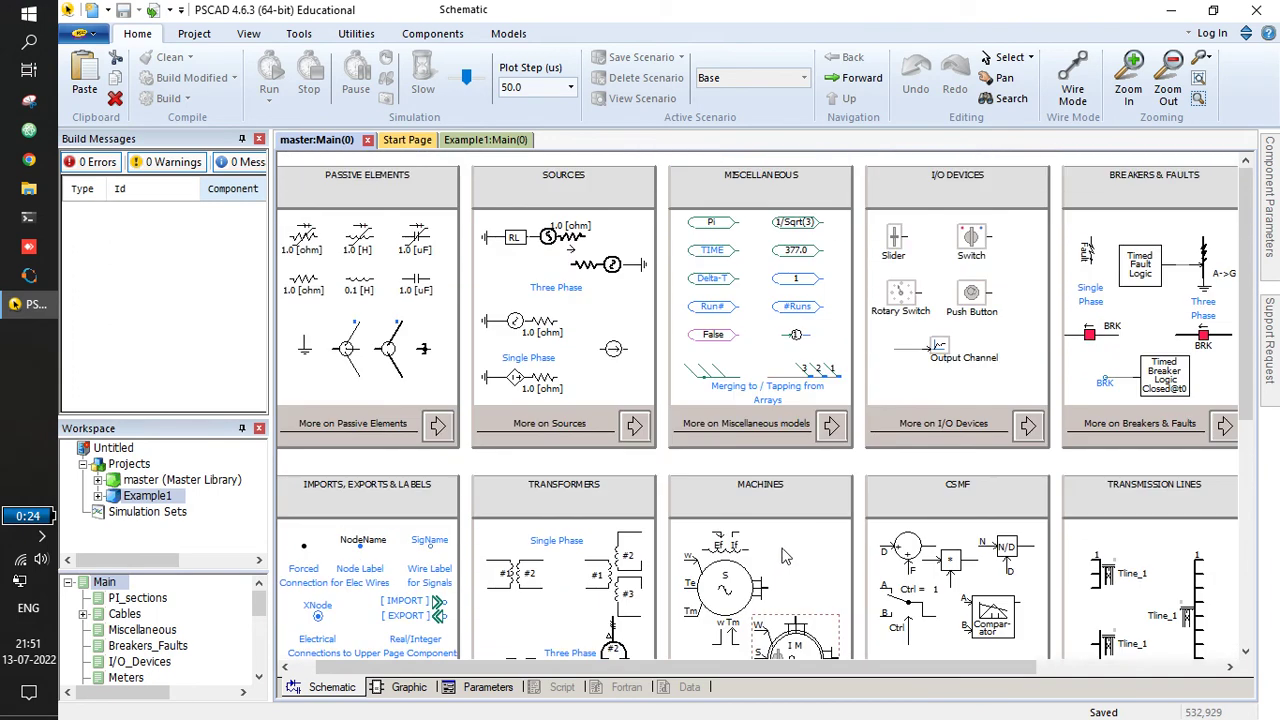
Copy the single-phase source with 1.0 ohm resistor from the master library into Example1.
left_click(488, 142)
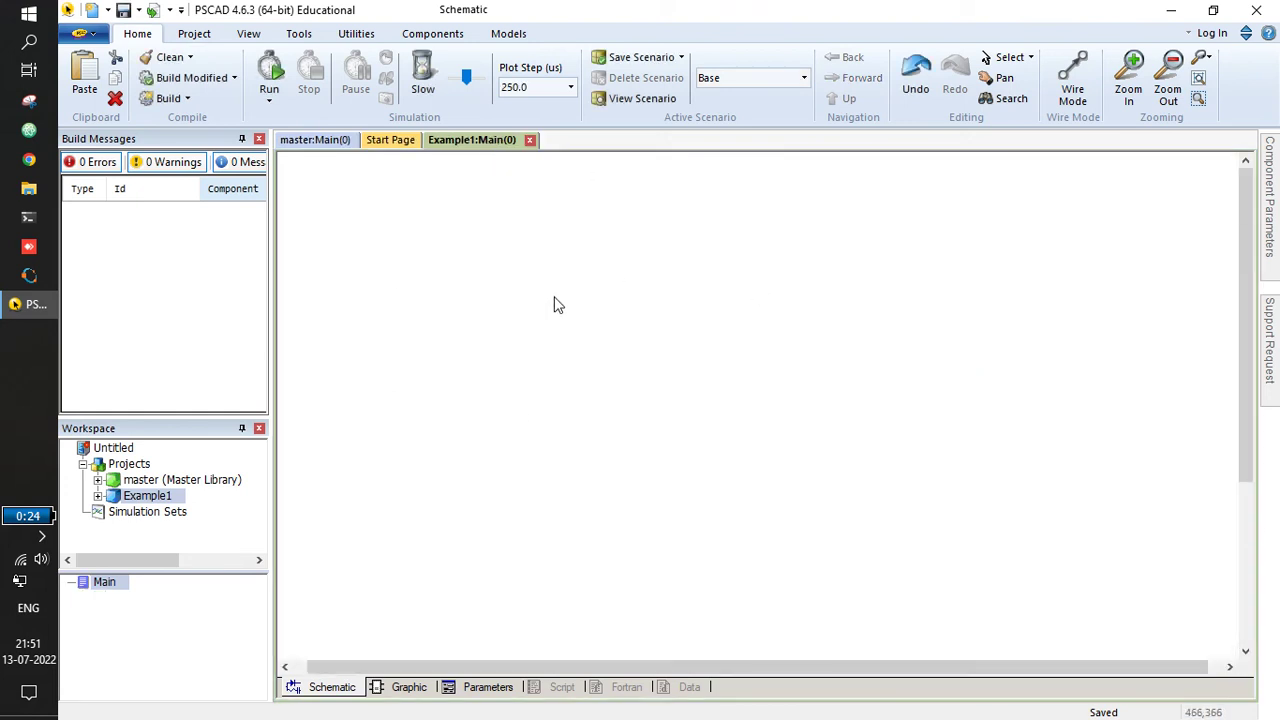
left_click(311, 141)
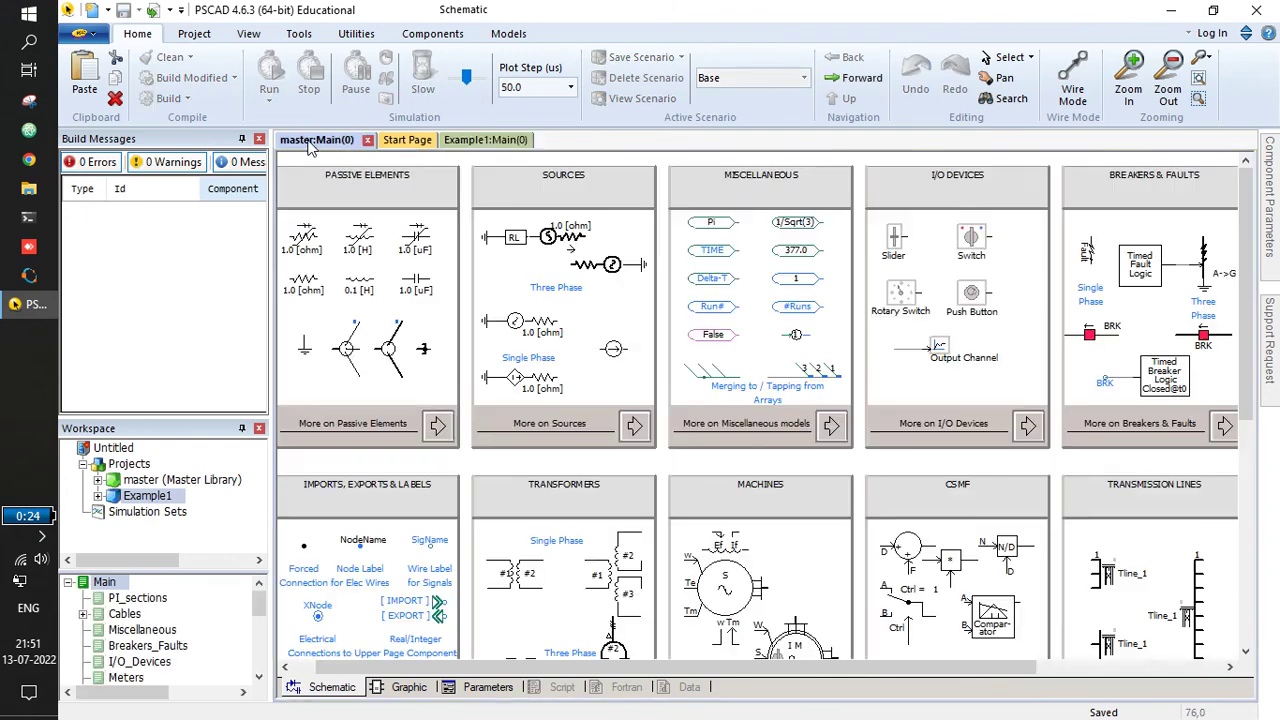
left_click(353, 328)
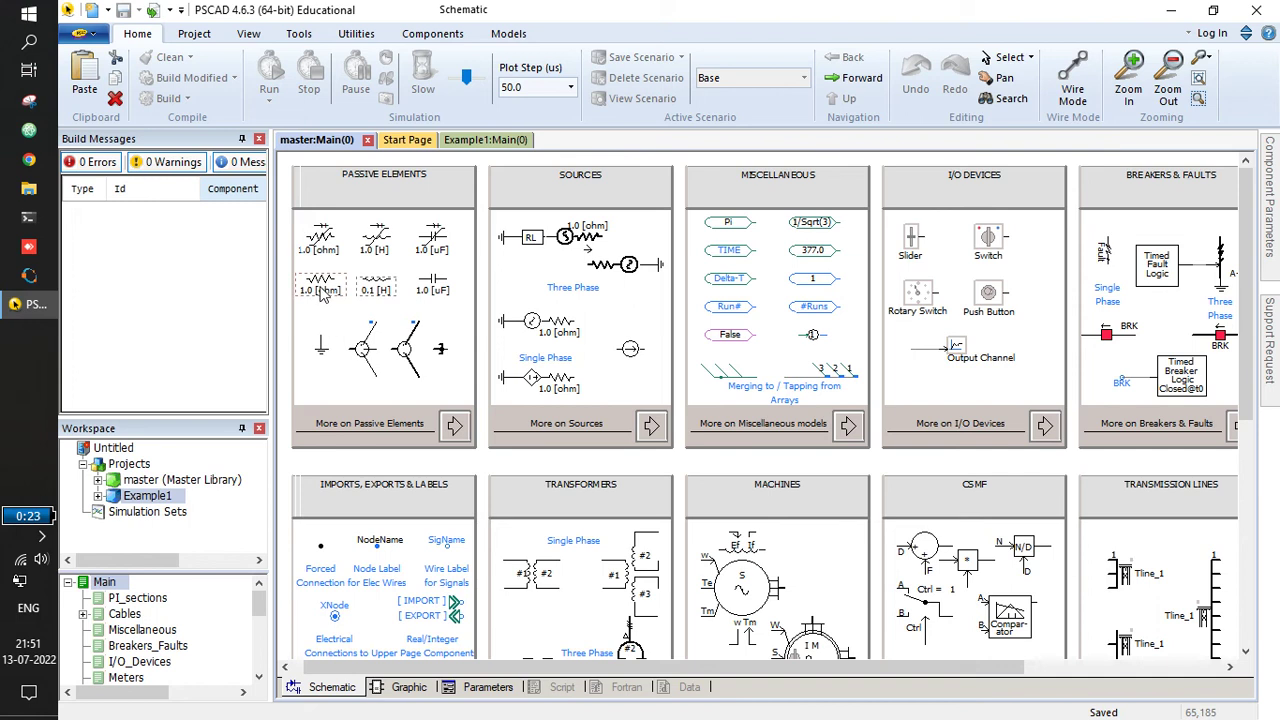
left_click_drag(323, 287, 318, 290)
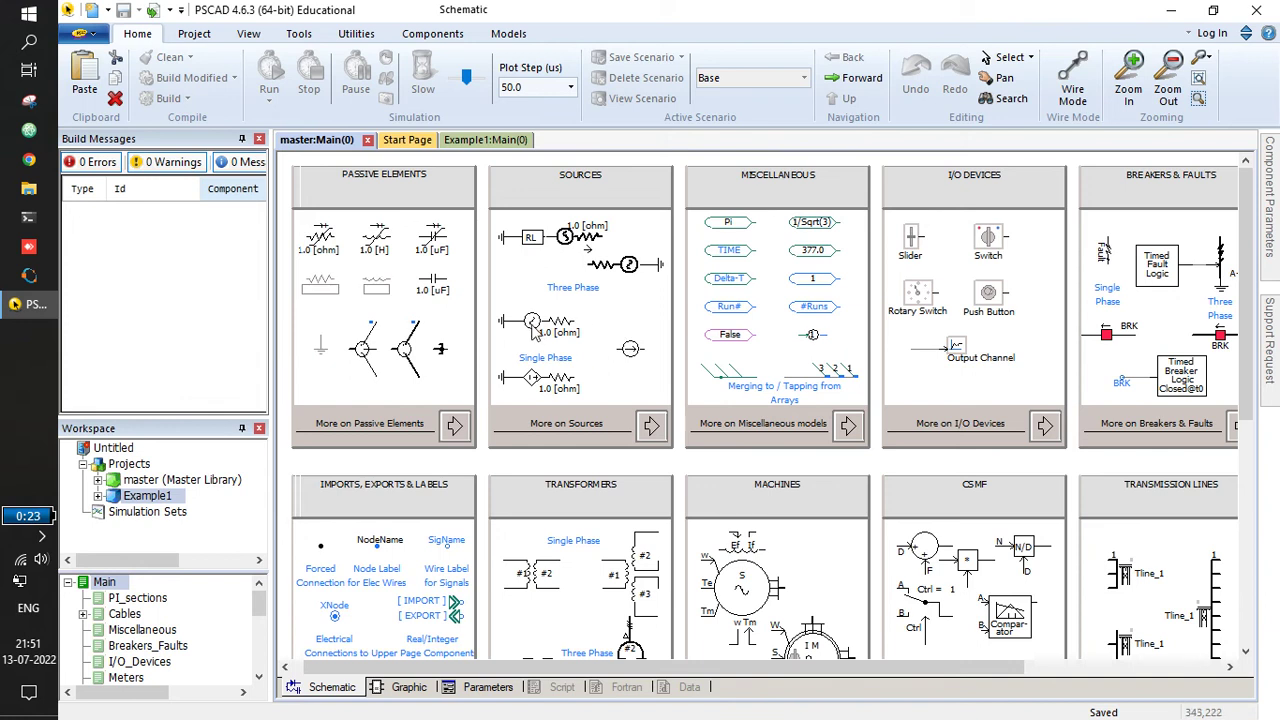
mouse_move(532, 320)
left_mouse_down()
mouse_move(553, 346)
mouse_move(532, 328)
mouse_move(527, 342)
mouse_move(557, 340)
mouse_move(512, 337)
mouse_move(537, 332)
left_mouse_up()
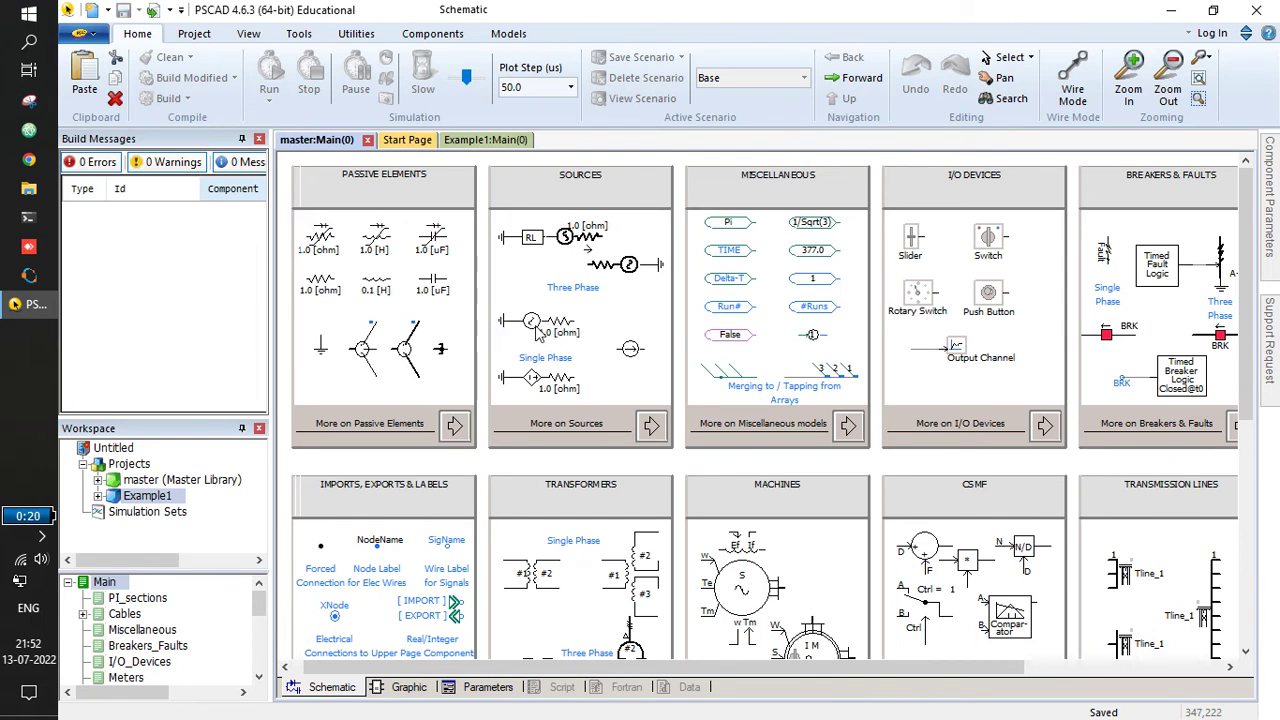
left_click(482, 141)
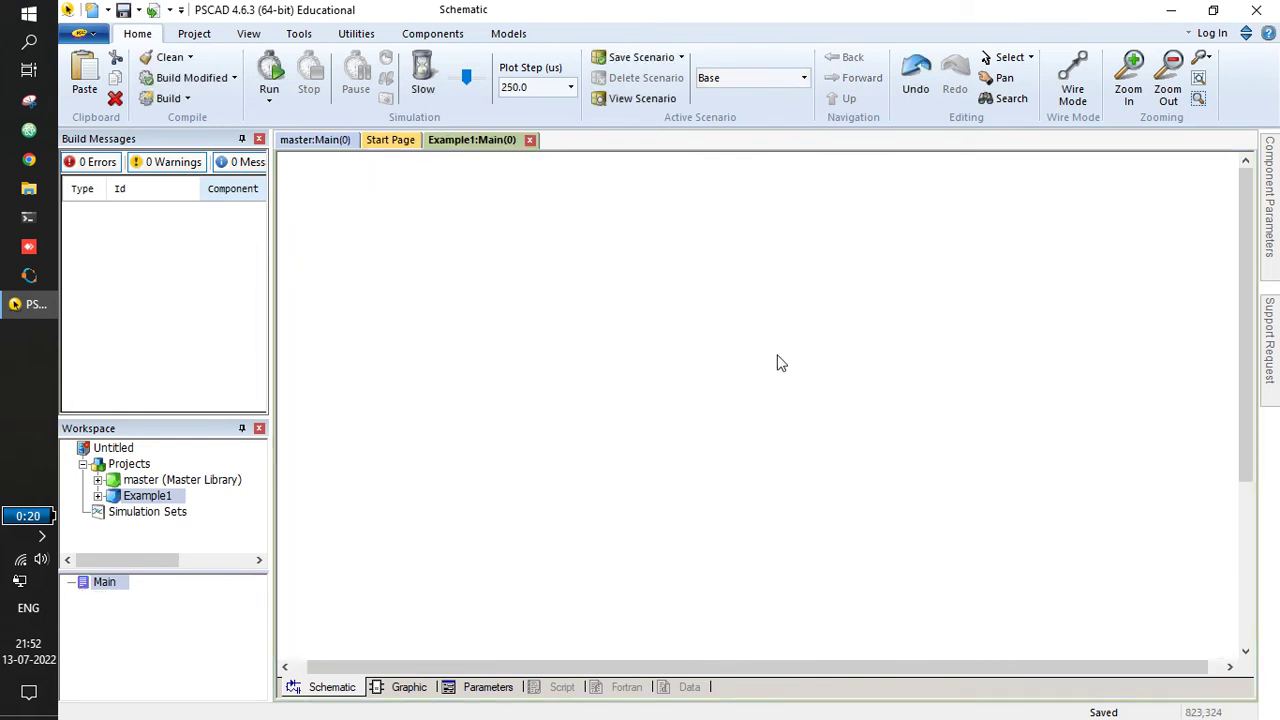
key("ctrl+v")
Copy the 1.0 ohm resistor, 0.1 H inductor and ground into Example1 and drop them.
left_click(340, 142)
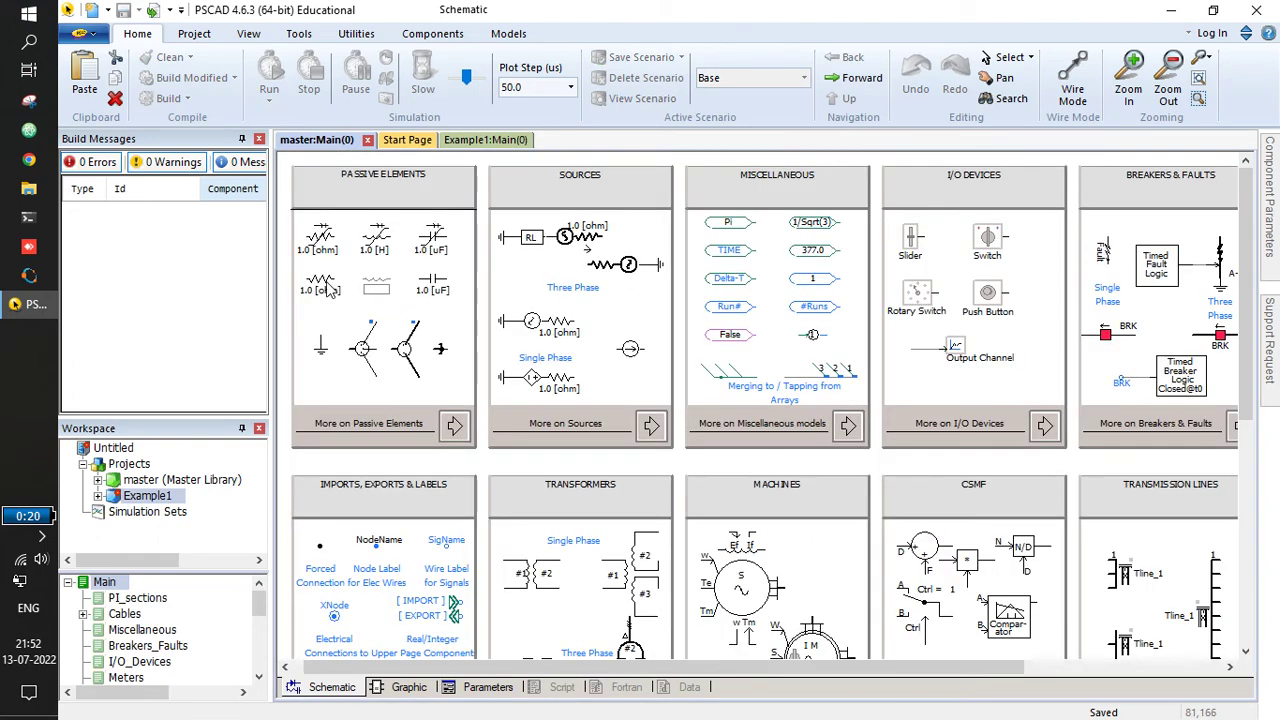
left_click_drag(330, 287, 320, 355)
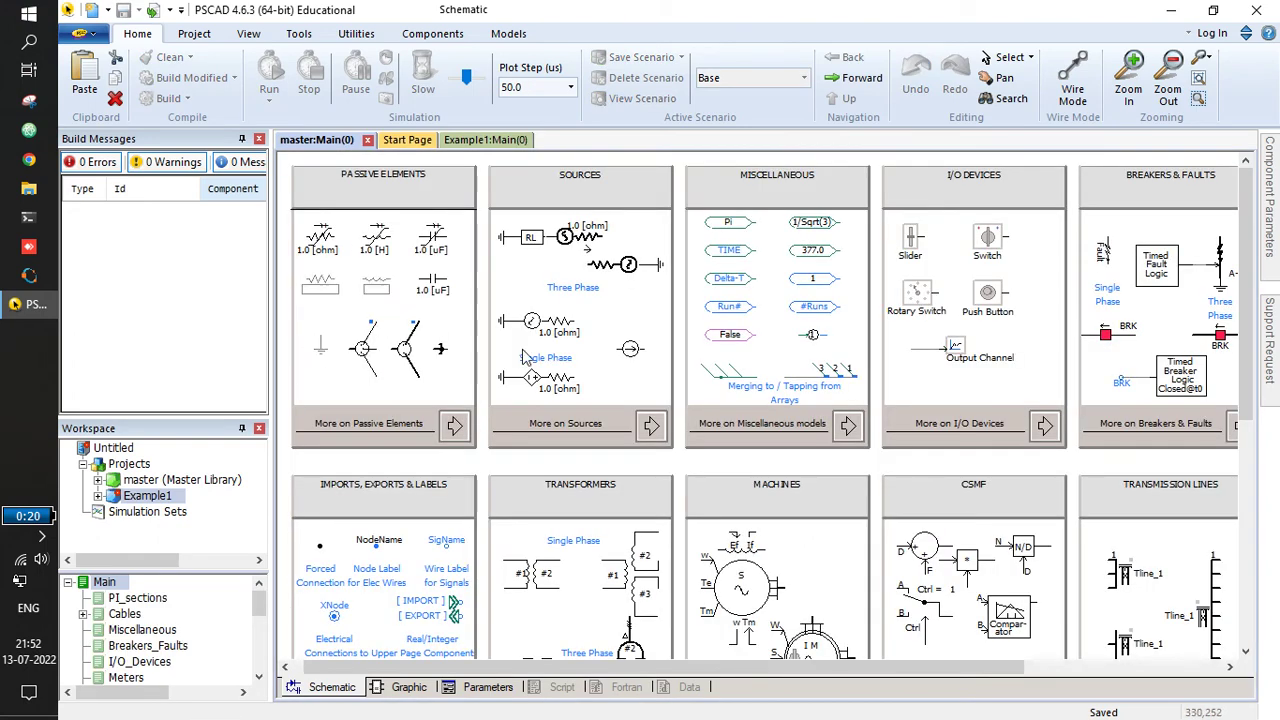
left_click(476, 140)
key("ctrl+v")
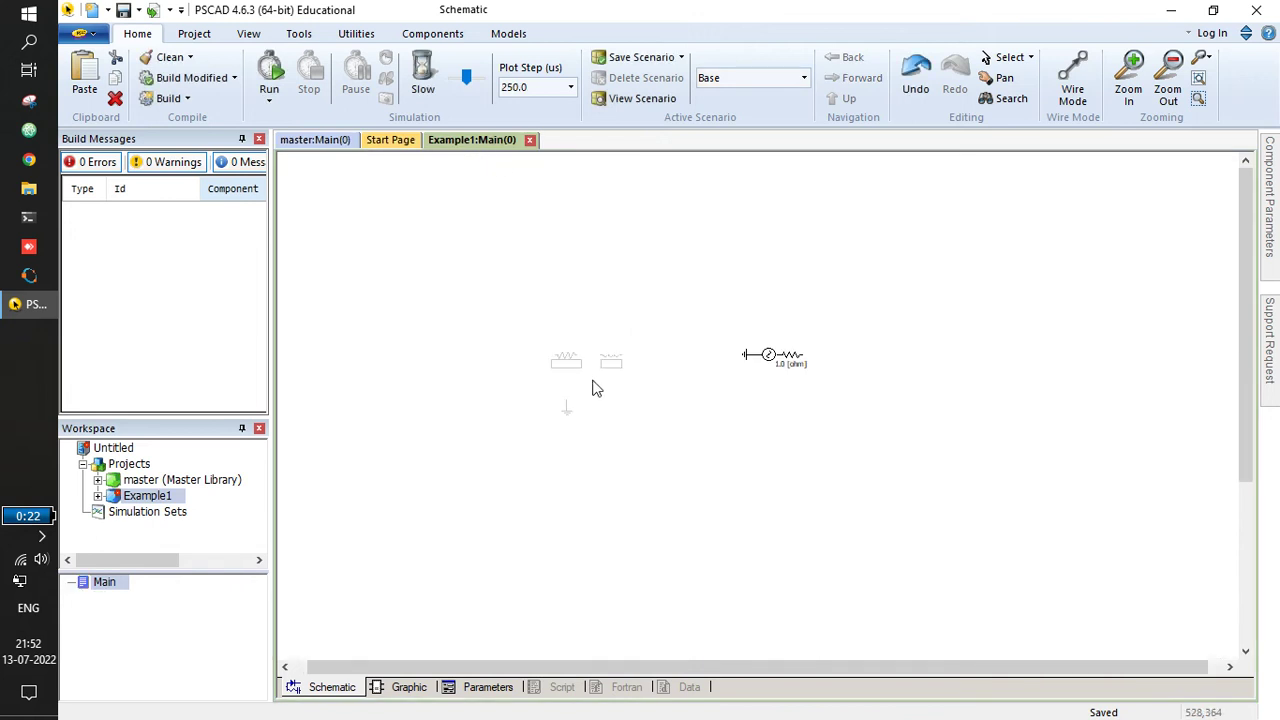
left_click(652, 458)
Move the source group to the left and rotate it upright with the resistor on top.
left_click_drag(748, 355, 668, 400)
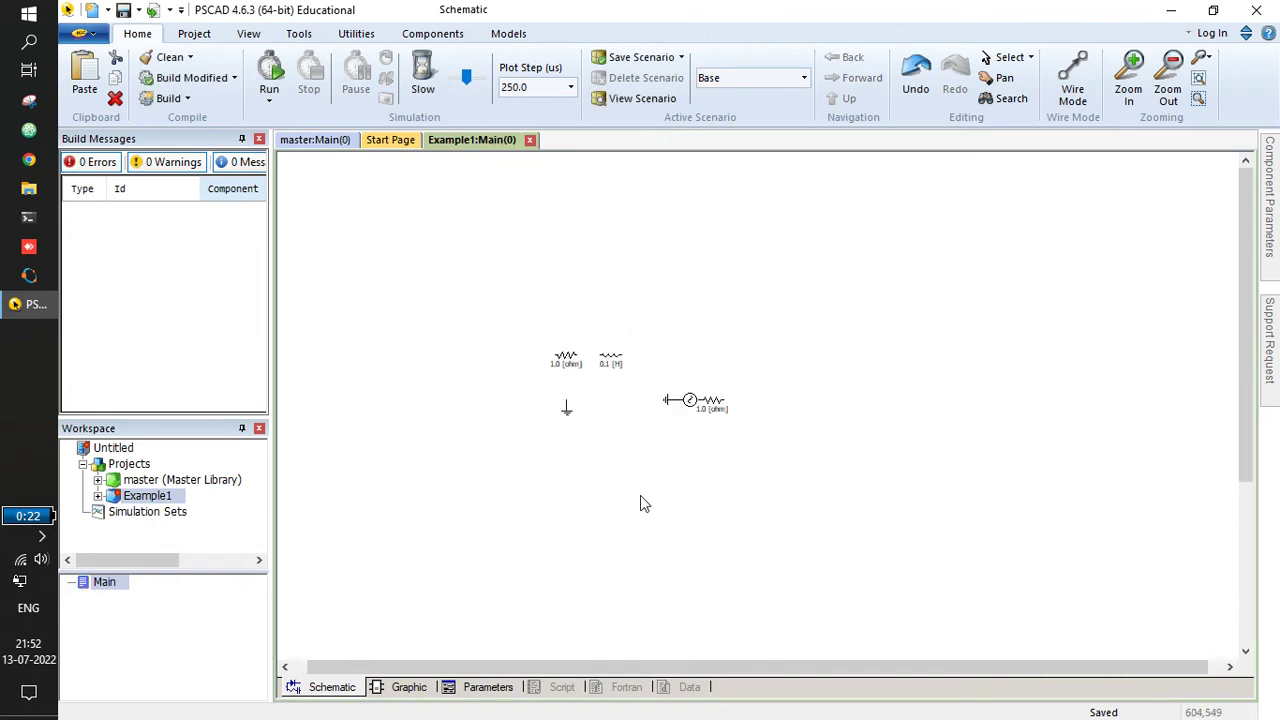
scroll(602, 390, "up", 2)
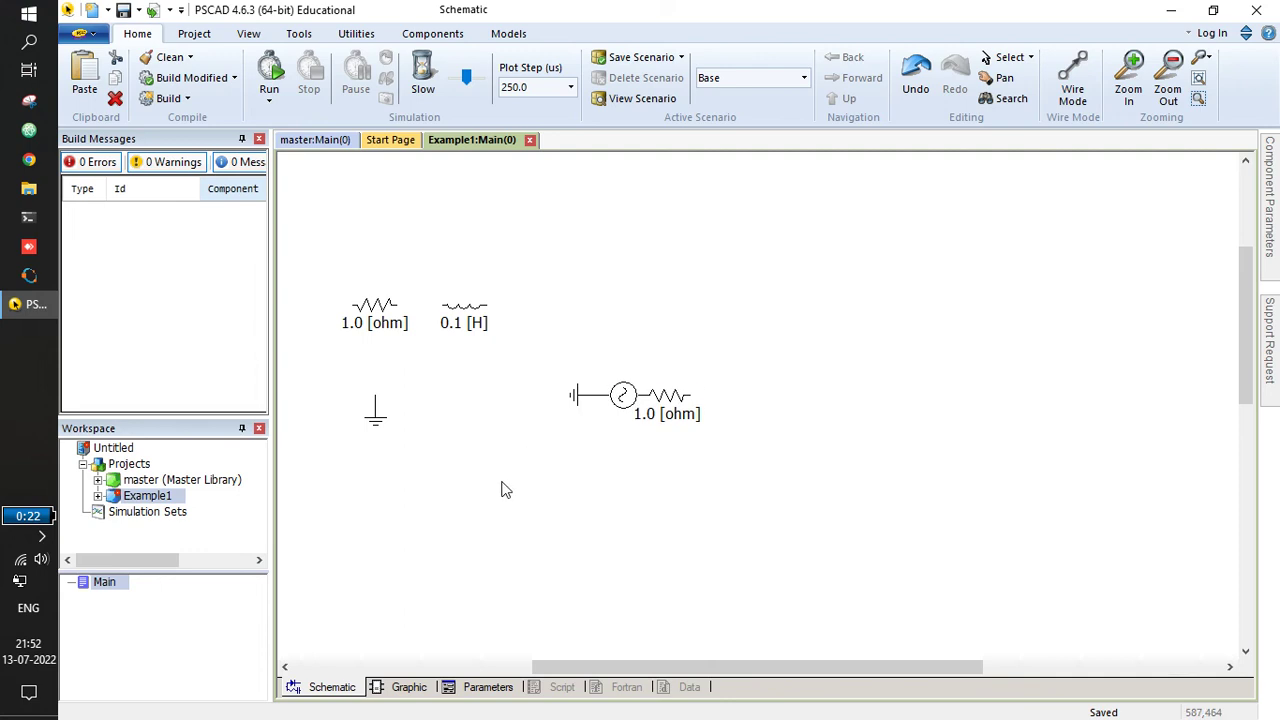
scroll(543, 443, "up", 2)
scroll(527, 383, "up", 1)
left_click_drag(471, 423, 780, 443)
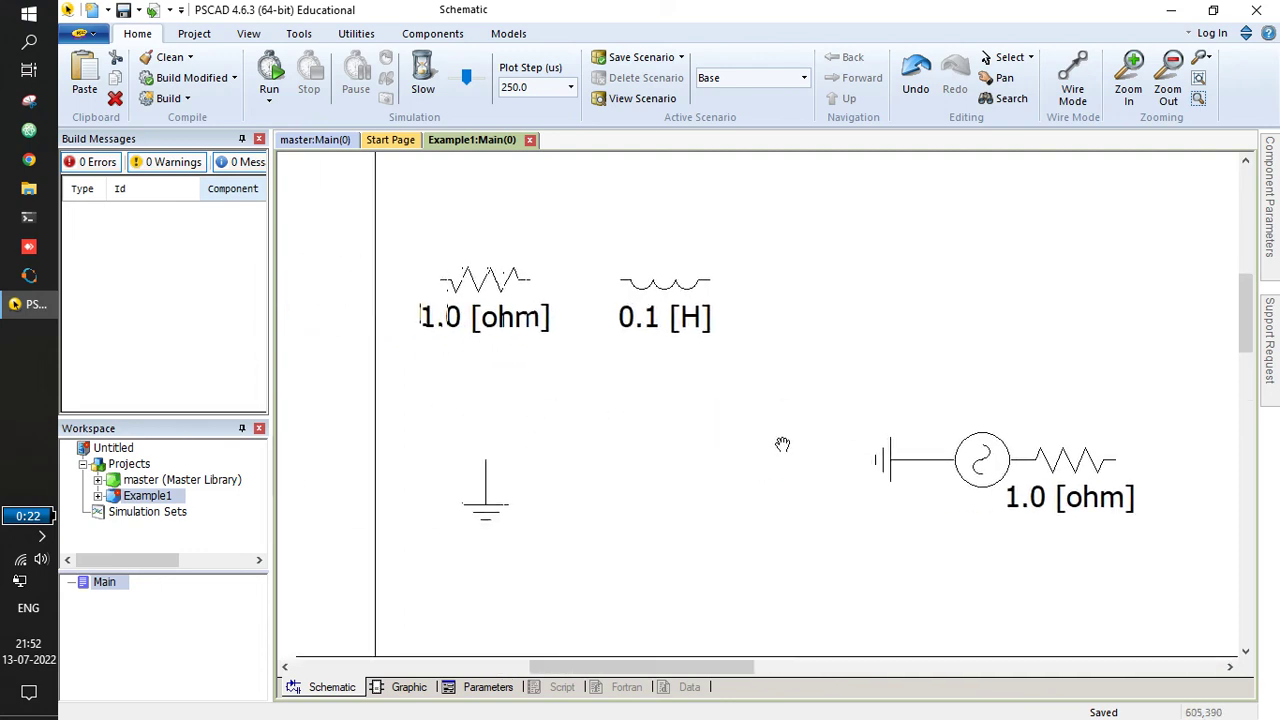
scroll(713, 462, "down", 1)
scroll(714, 467, "up", 1)
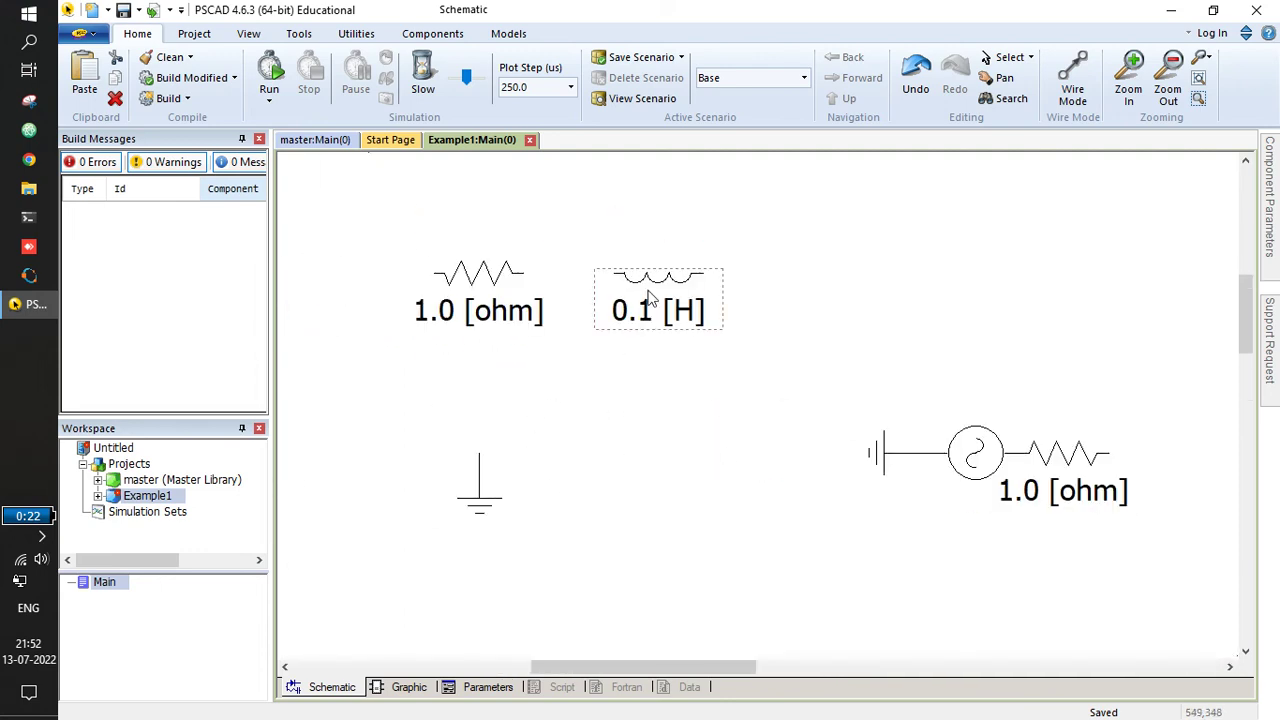
left_click_drag(988, 452, 673, 496)
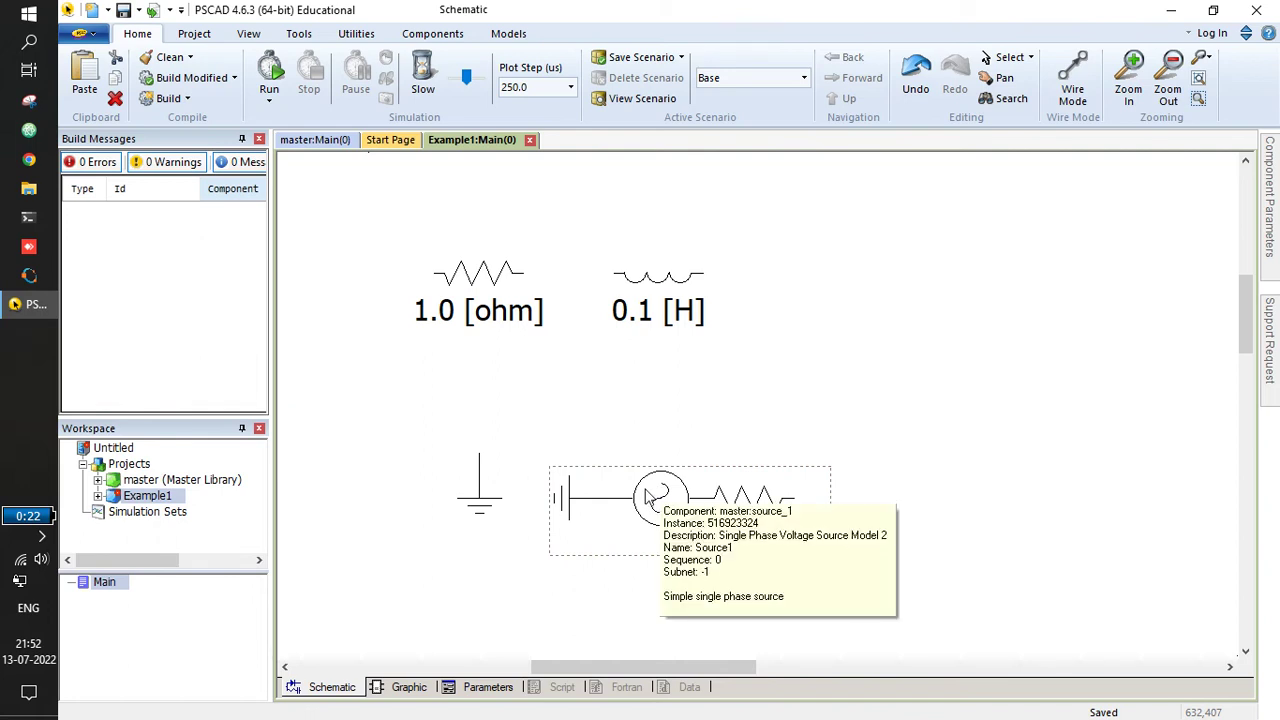
key("ctrl+r")
key("ctrl+r")
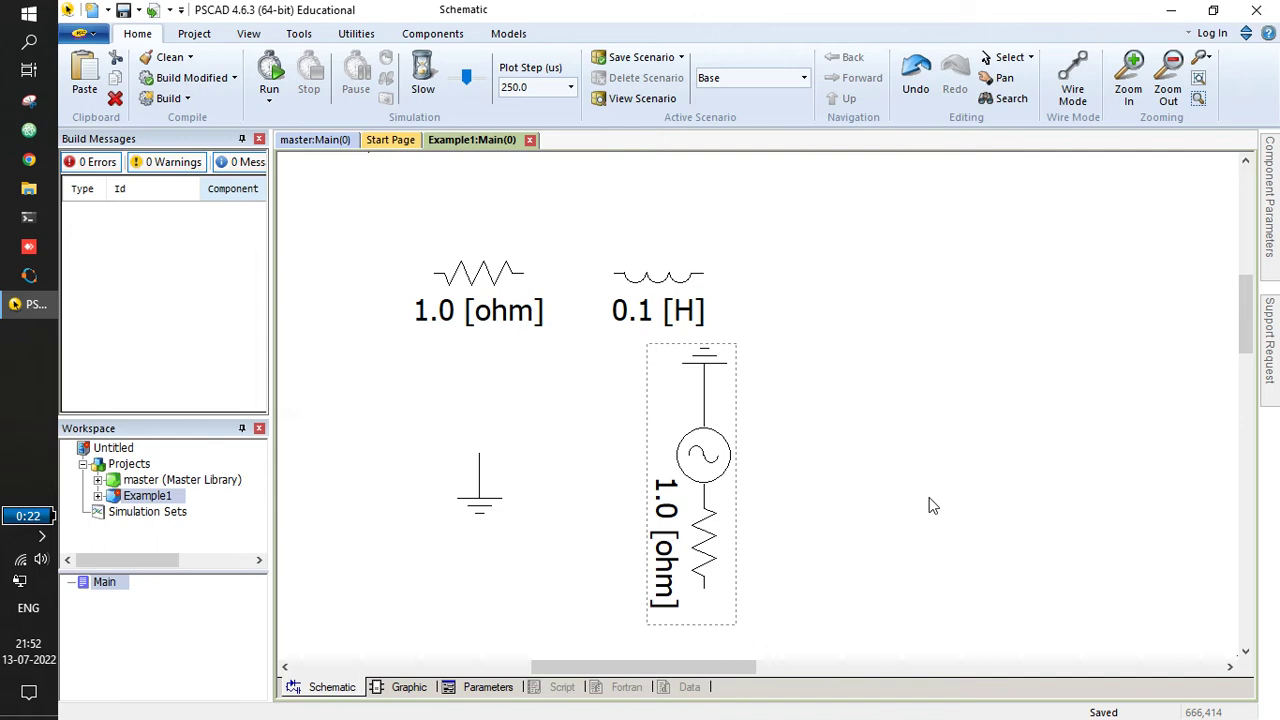
key("ctrl+r")
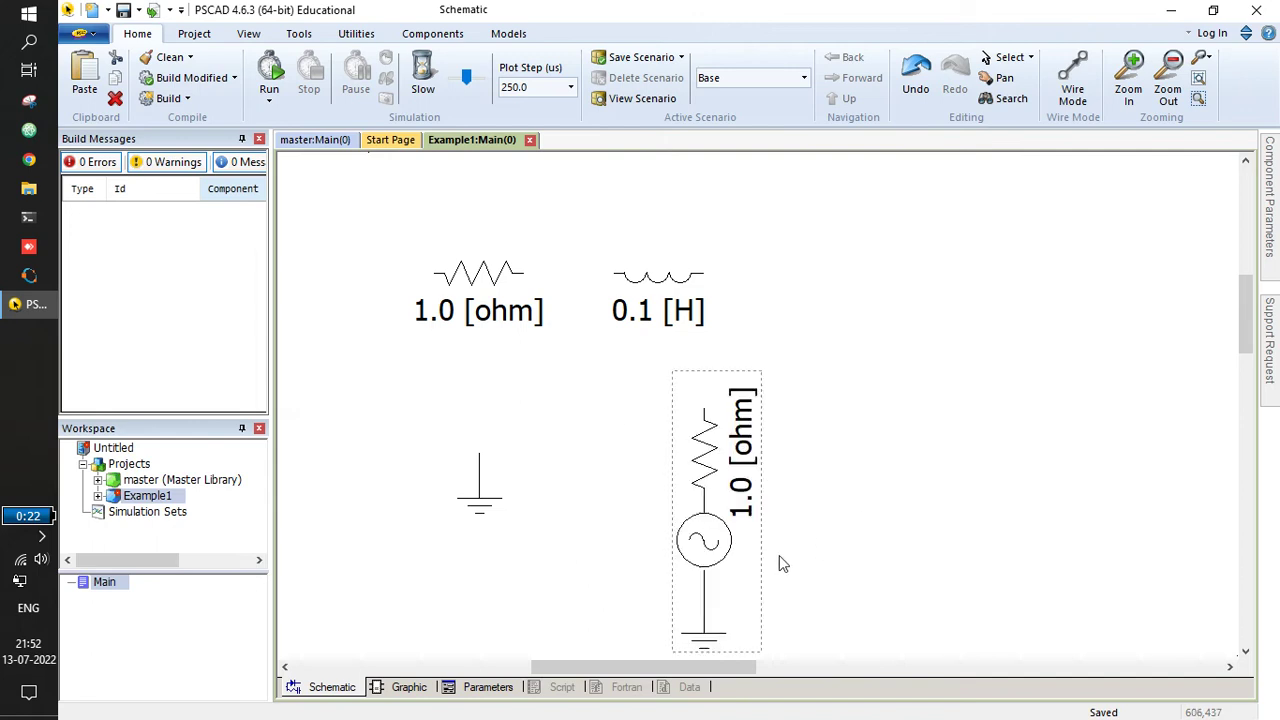
left_click_drag(703, 543, 343, 455)
Place the resistor and rotated 0.1 H inductor in a row above, with the ground lower right.
left_click_drag(445, 230, 845, 558)
left_click_drag(700, 294, 970, 292)
left_click_drag(505, 277, 904, 185)
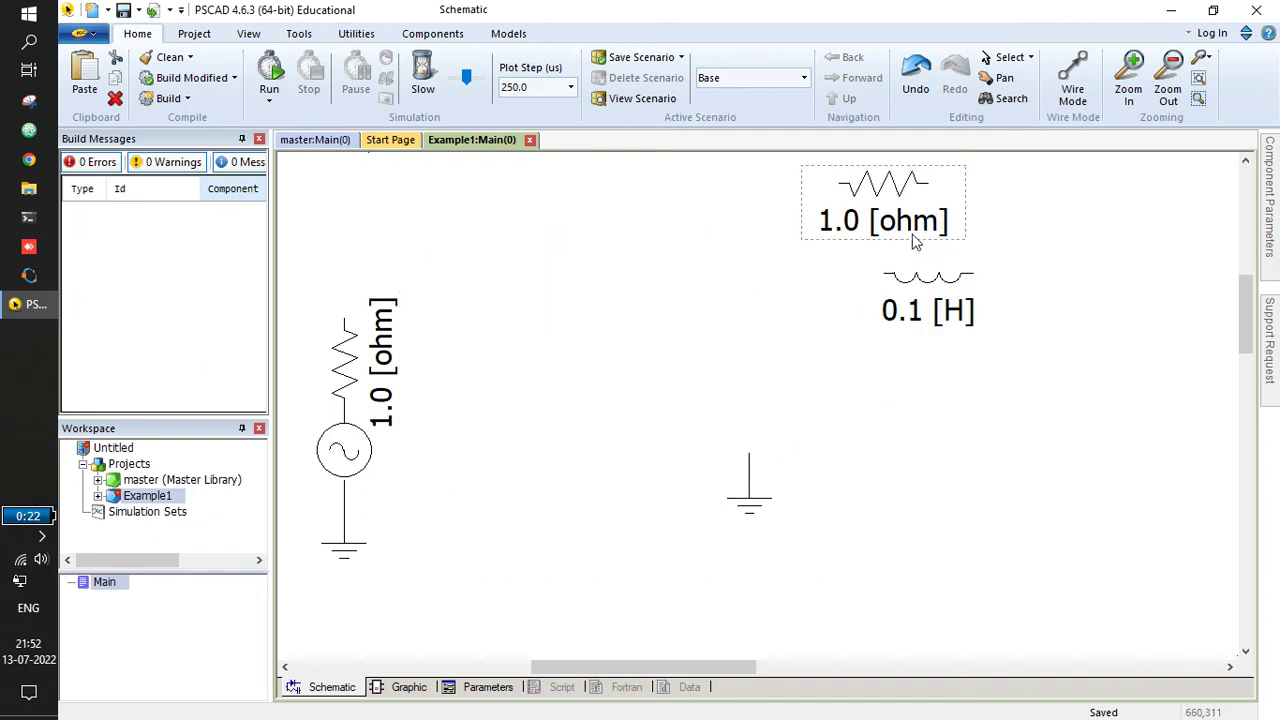
left_click_drag(914, 240, 585, 308)
left_click_drag(938, 290, 766, 307)
key("ctrl+r")
key("ctrl+r")
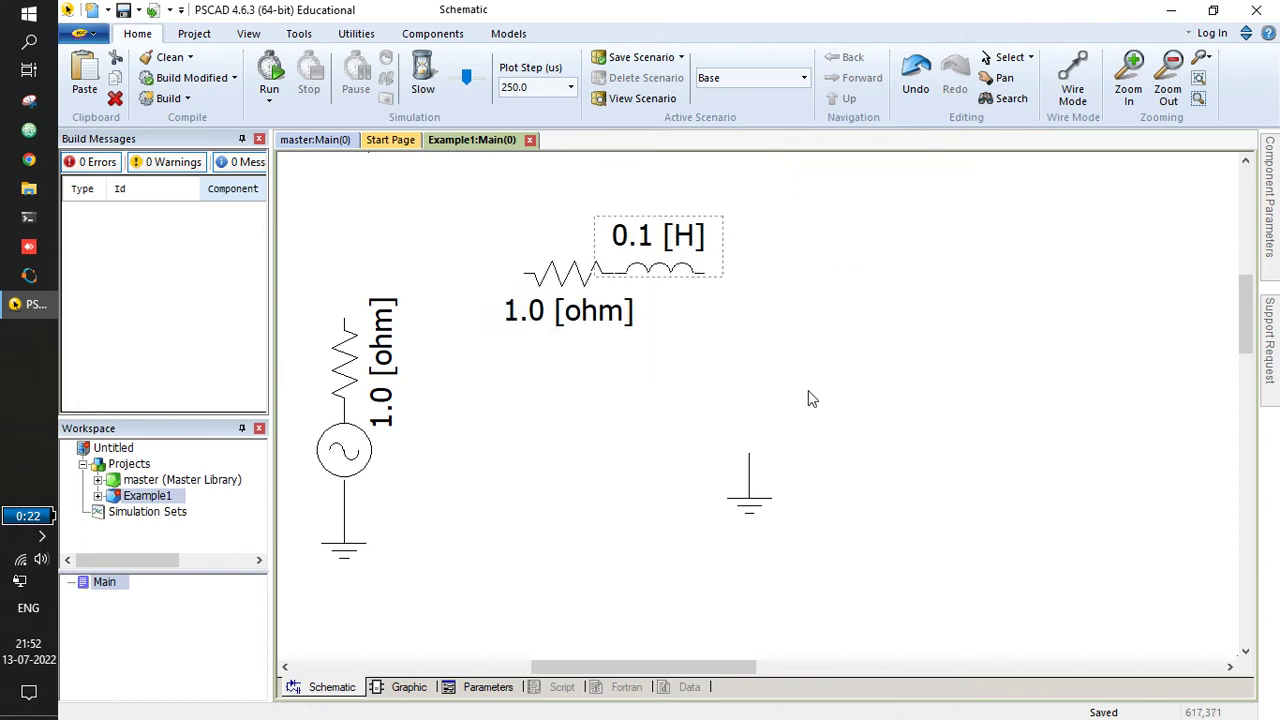
left_click_drag(674, 280, 758, 268)
left_click_drag(750, 490, 840, 535)
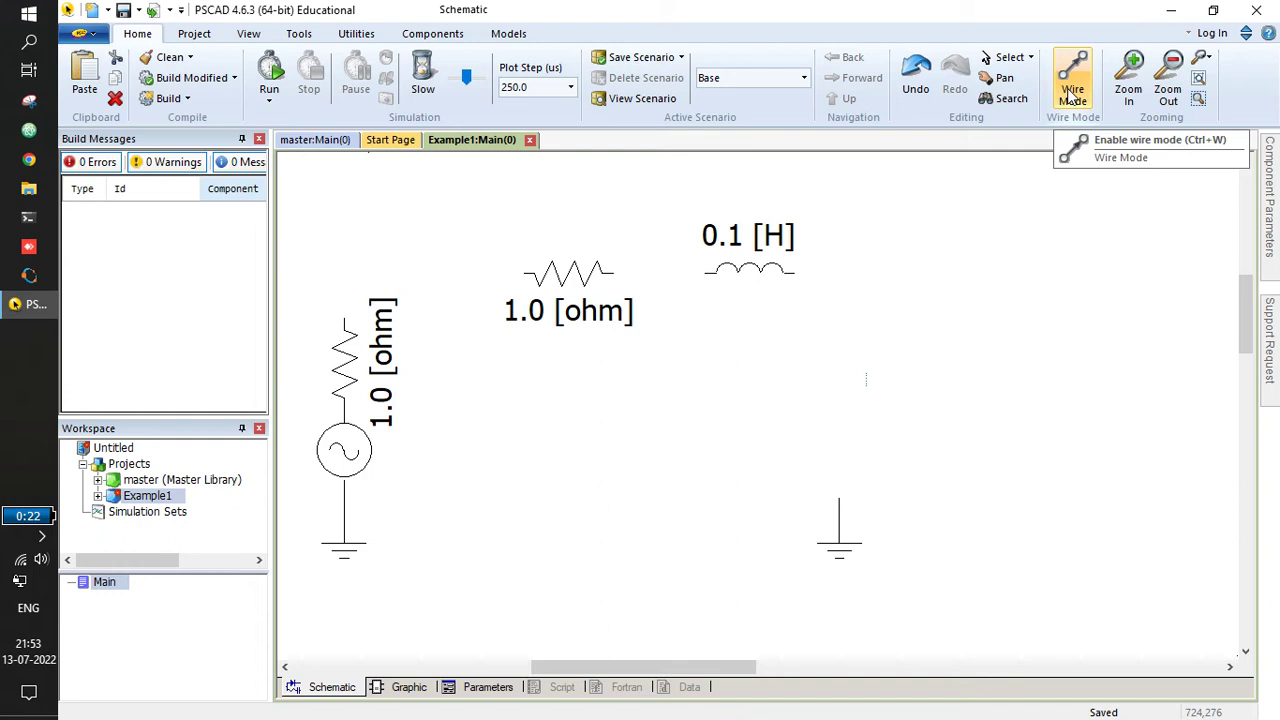
Wire the vertical resistor's top to the left end of the series 1.0 ohm resistor.
key("ctrl+w")
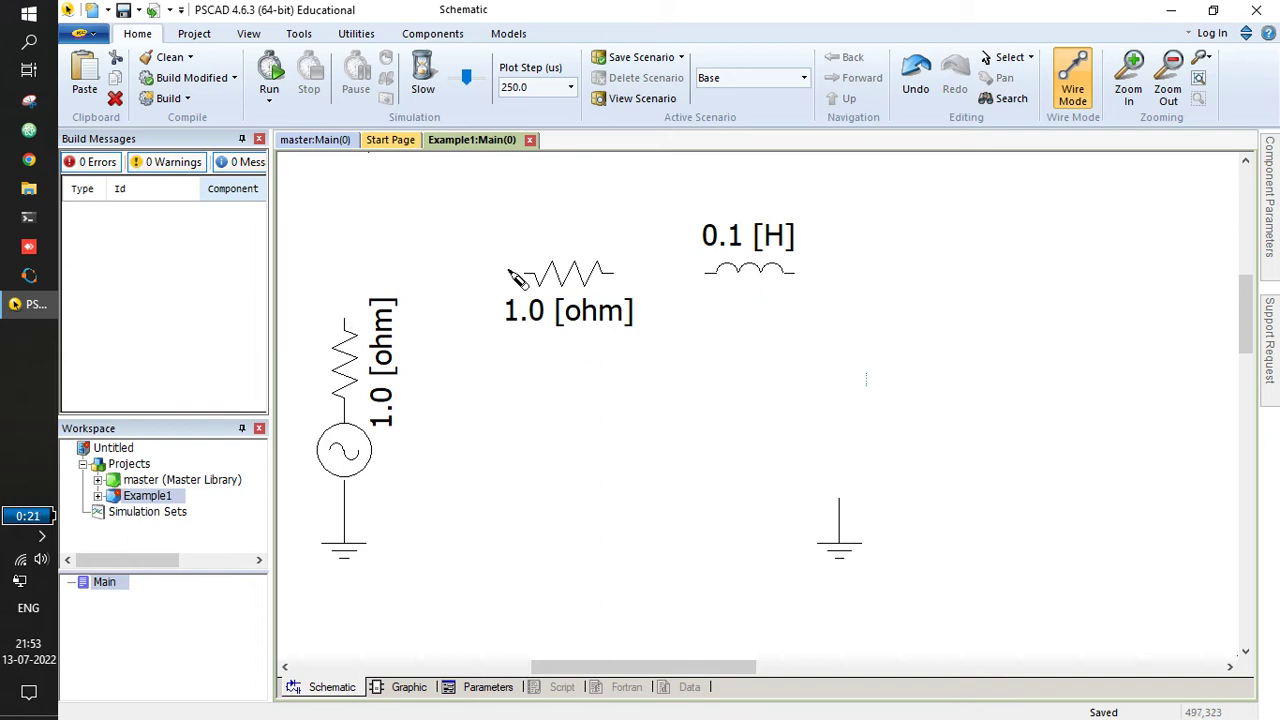
left_click(344, 320)
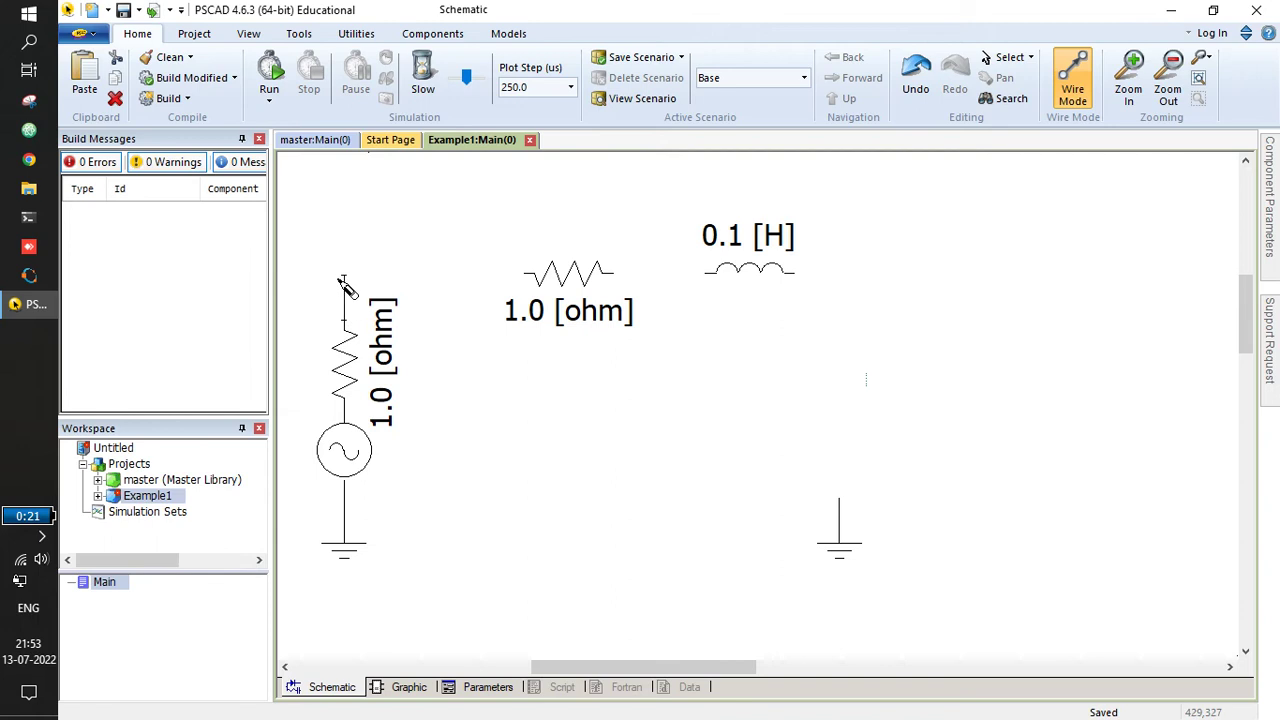
left_click(500, 294)
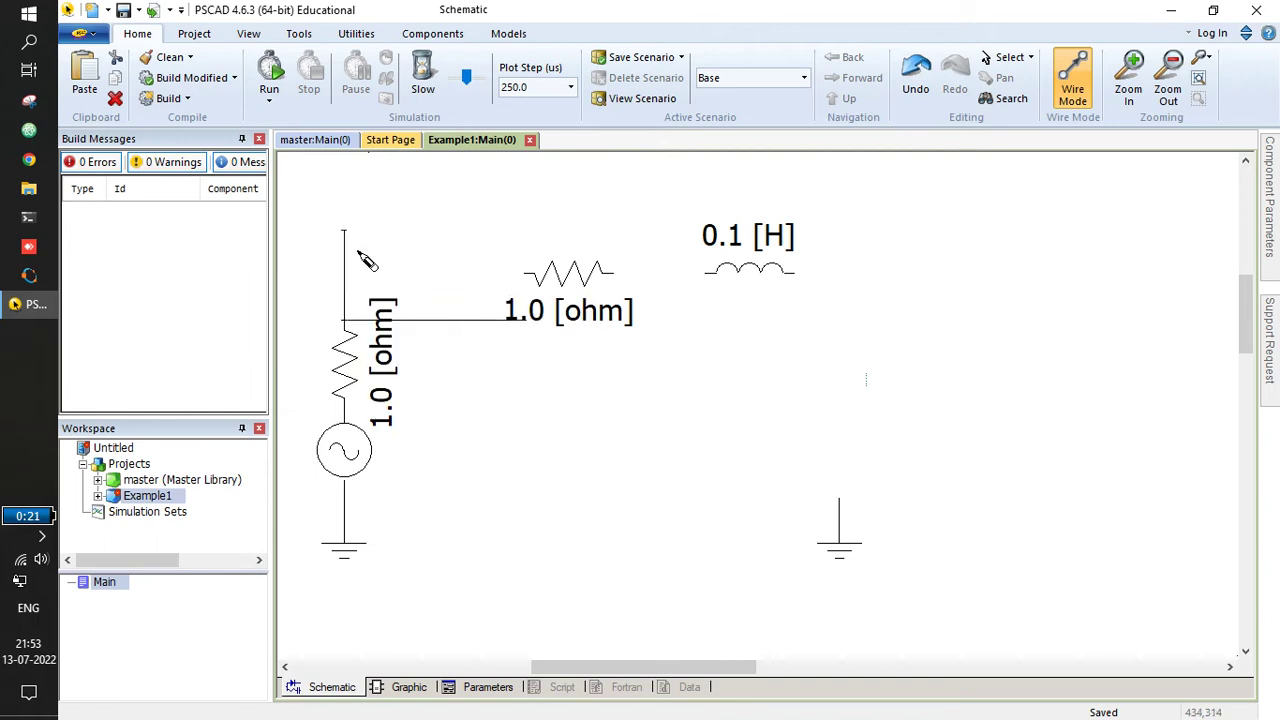
key("Escape")
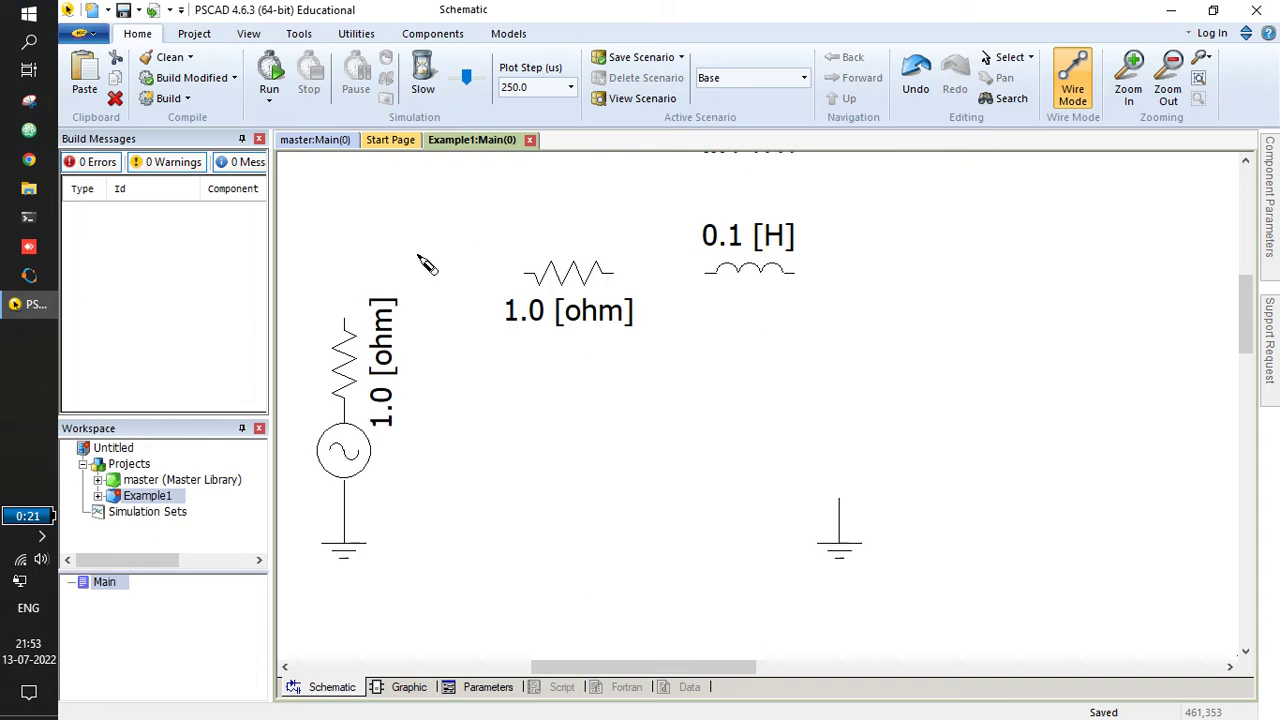
left_click(436, 320)
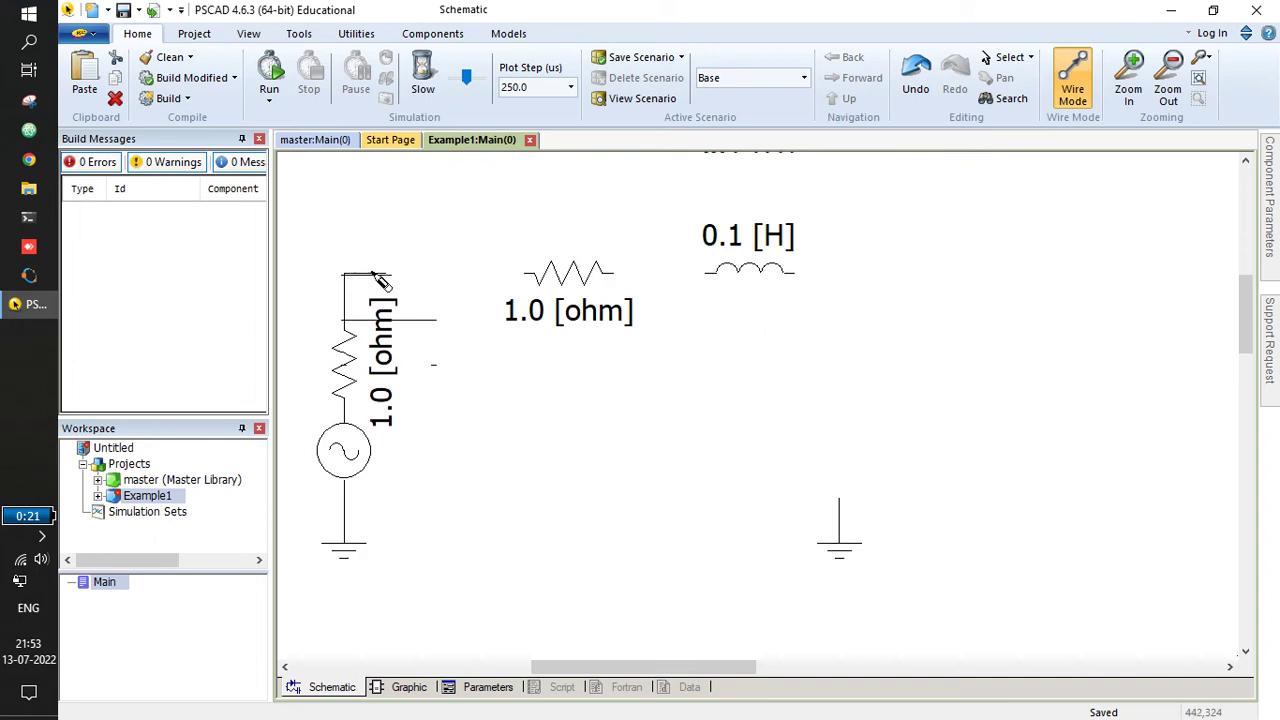
left_click(396, 276)
left_click(296, 270)
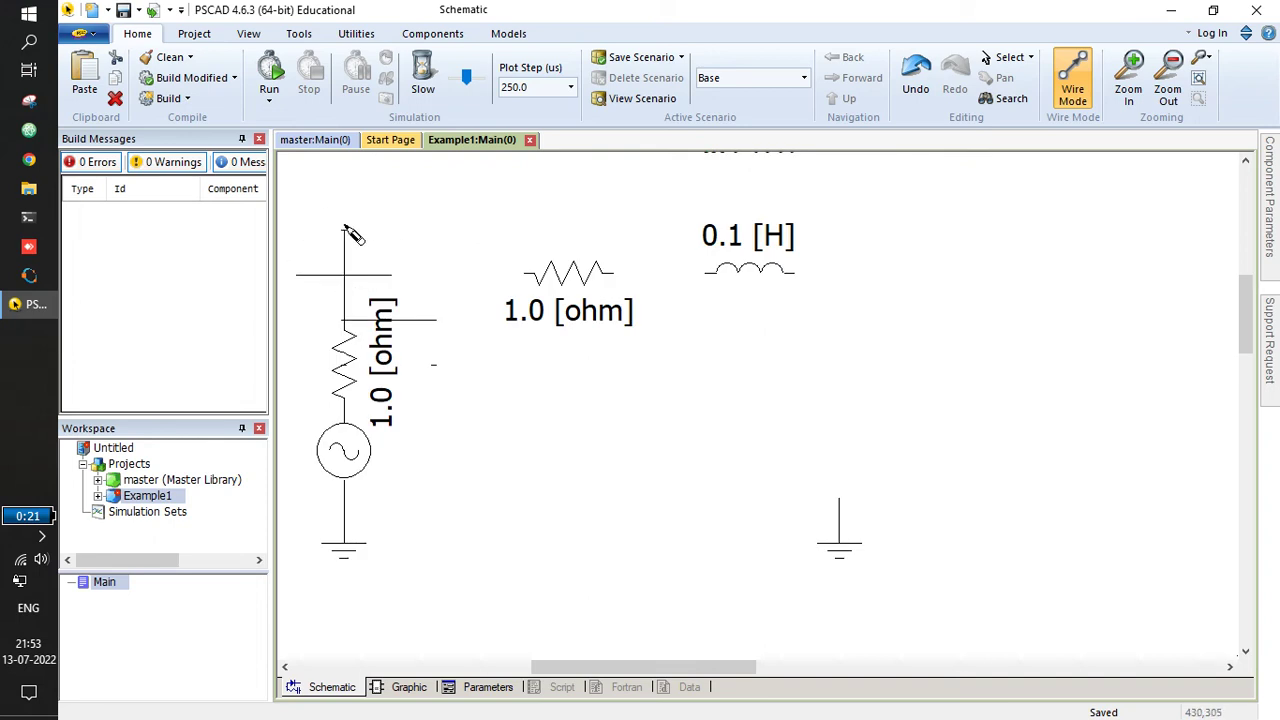
right_click(522, 278)
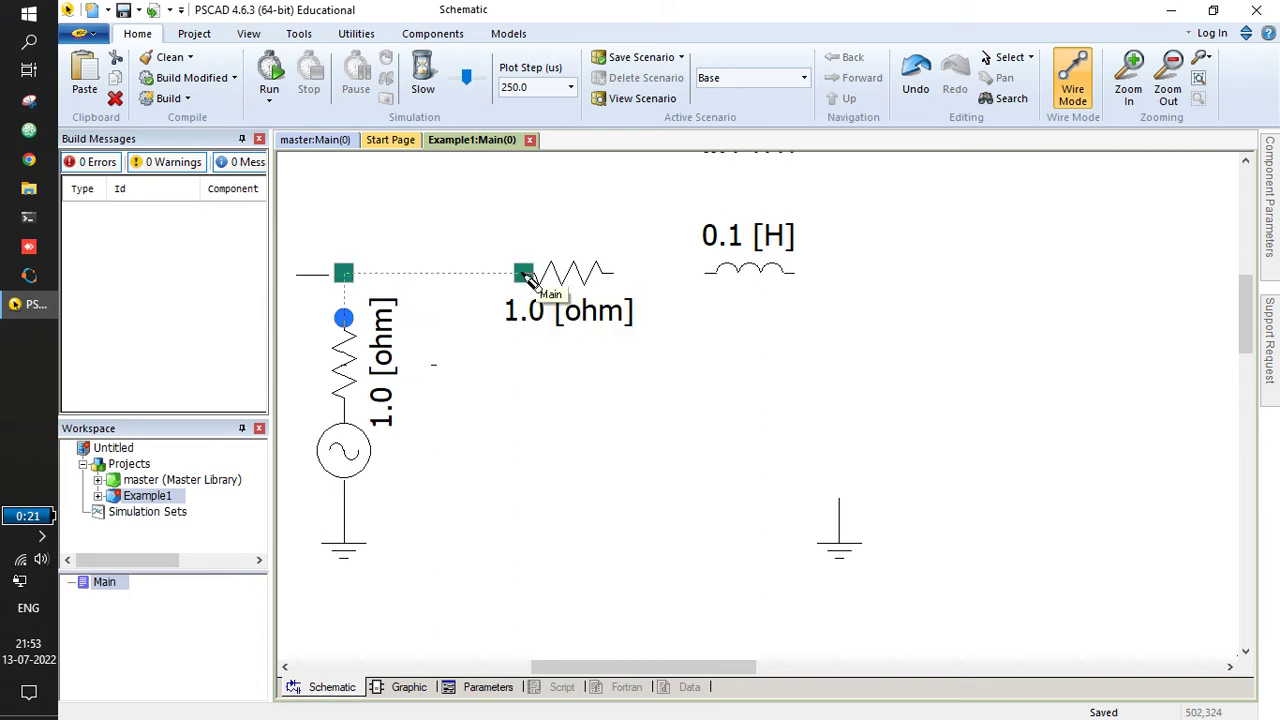
Draw an extra multi-segment wire on the empty right side of the schematic.
left_click(976, 240)
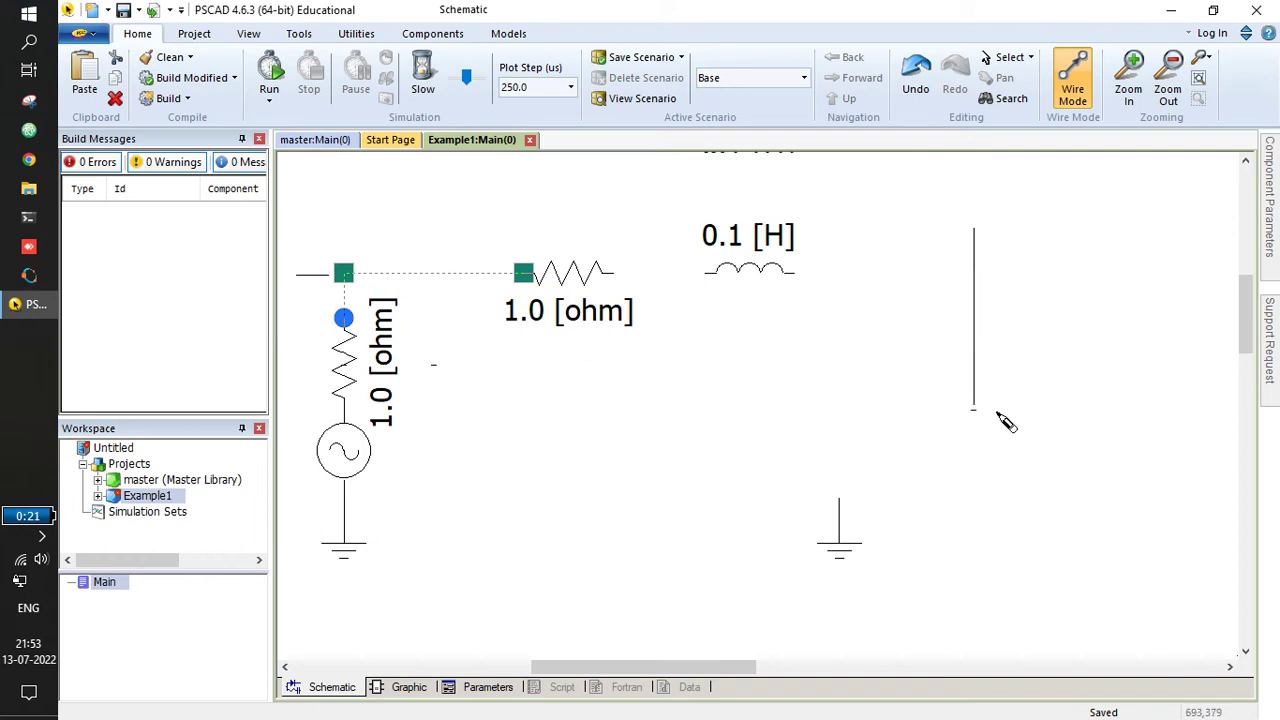
left_click(1109, 455)
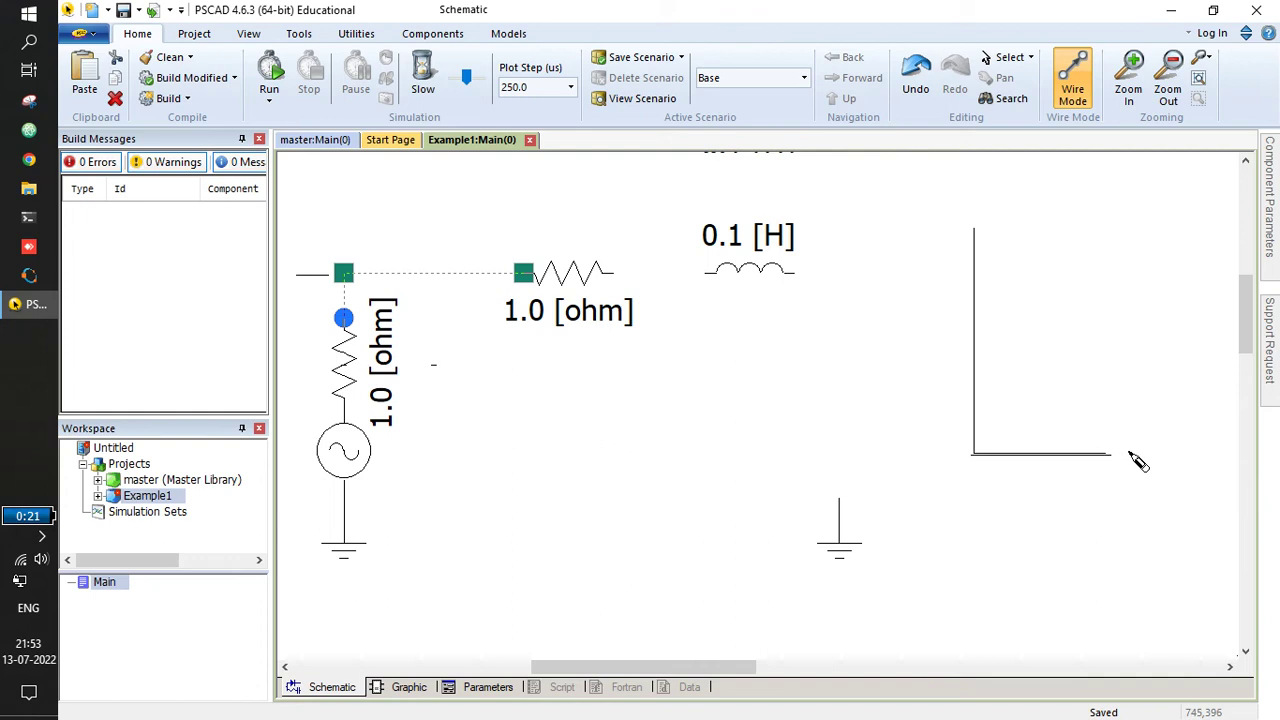
left_click(1121, 352)
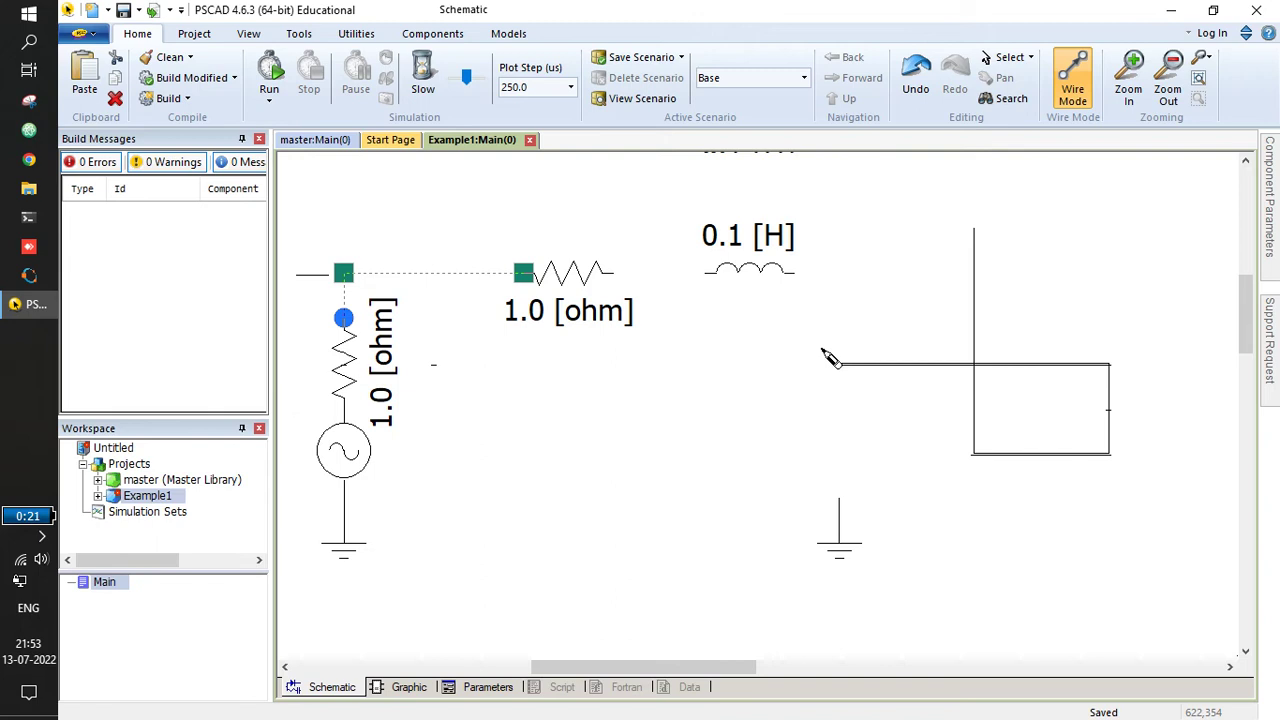
right_click(826, 359)
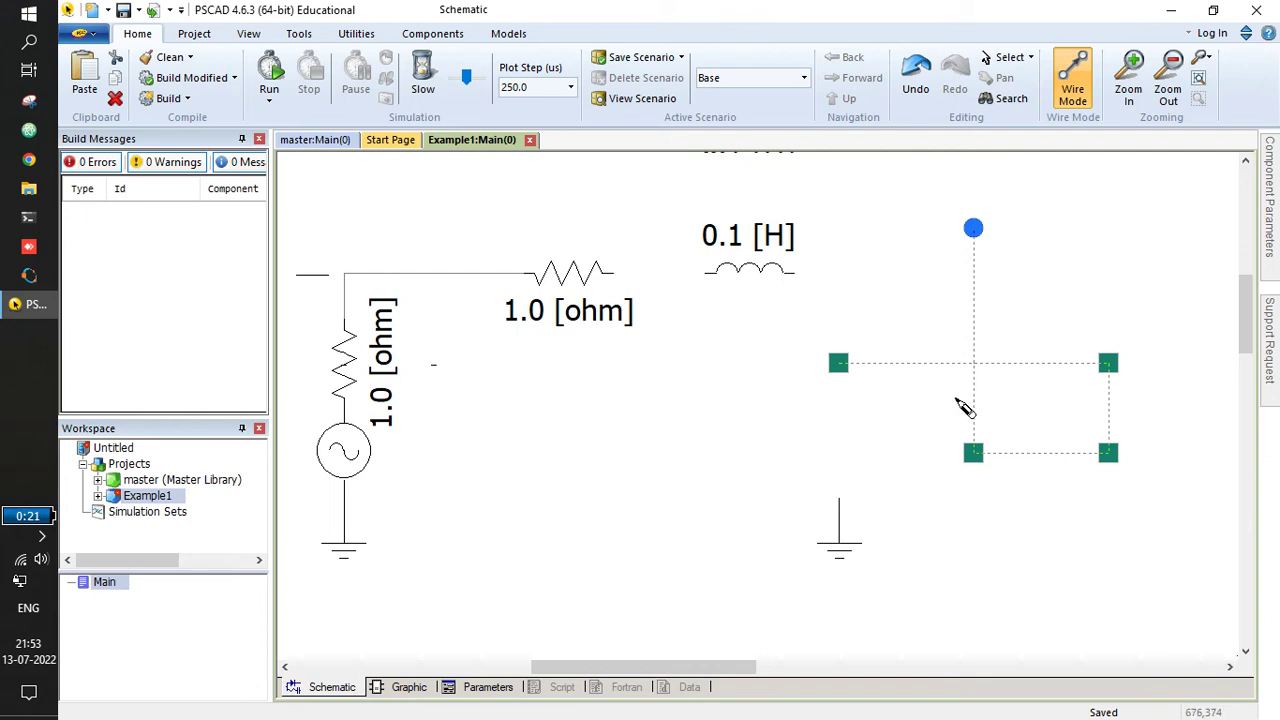
key("Escape")
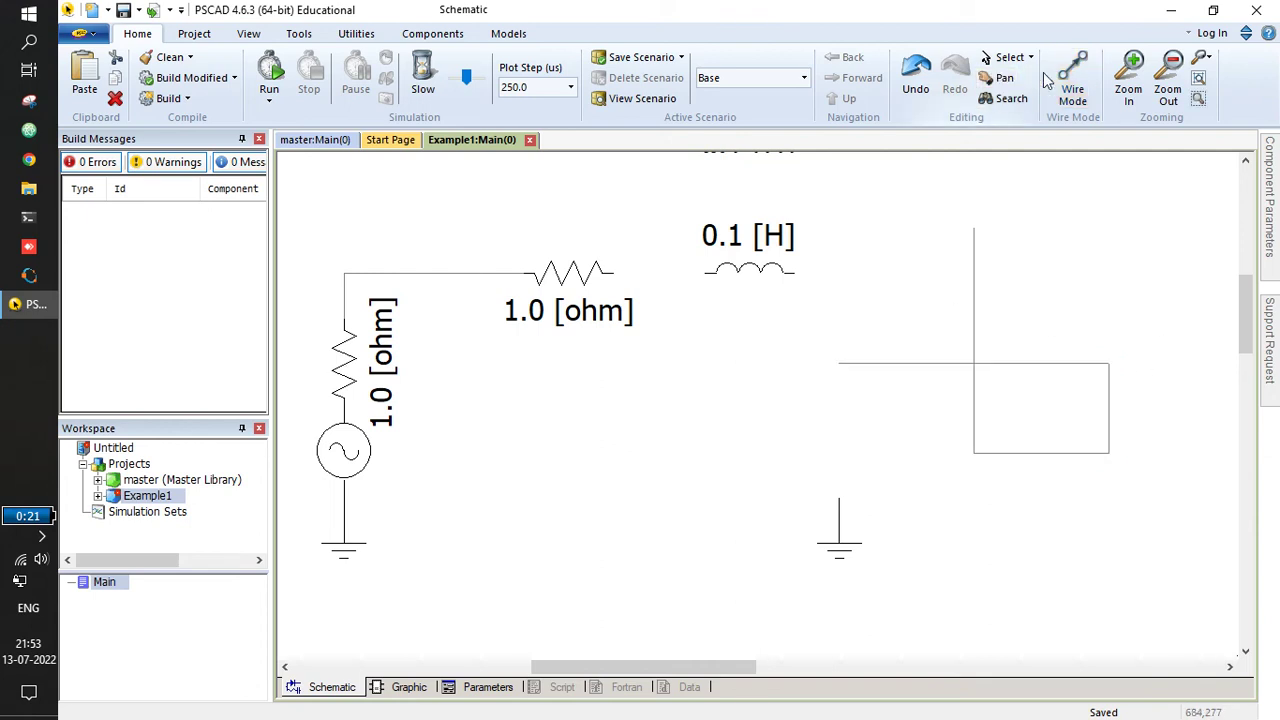
Reshape the stray right-hand wire into an L shape, then delete it.
left_click(871, 370)
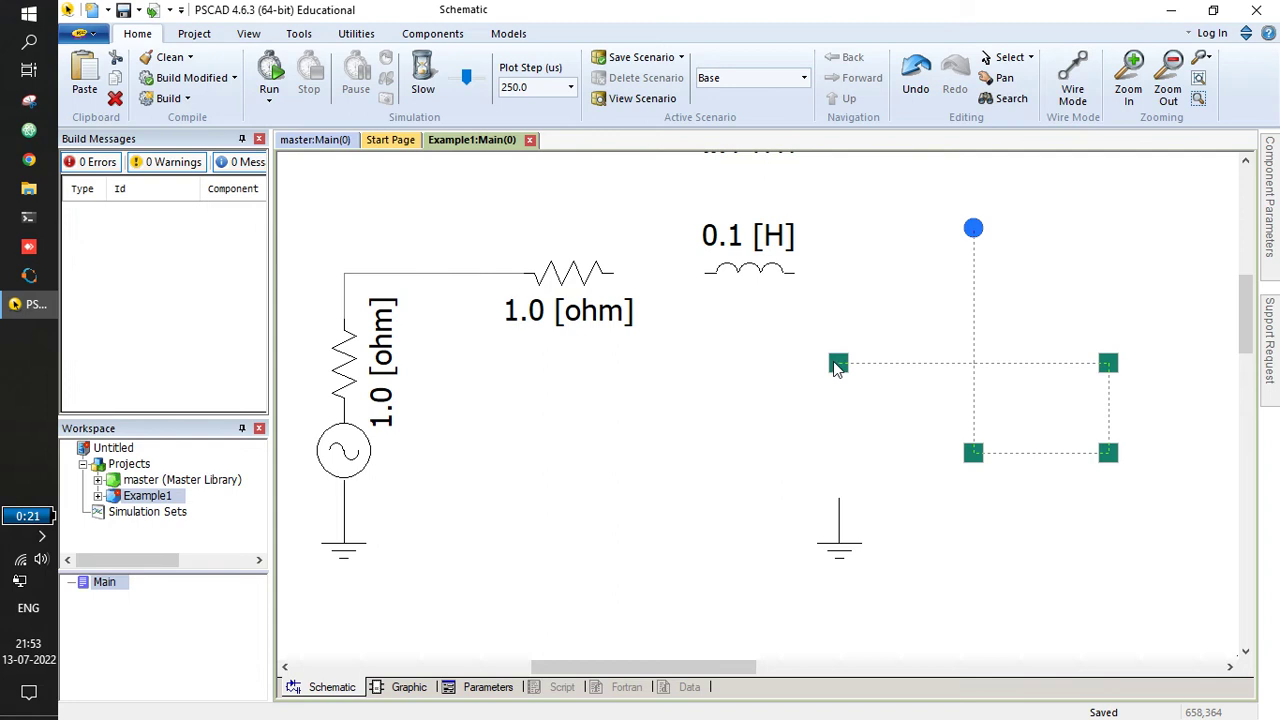
left_click_drag(838, 366, 1185, 310)
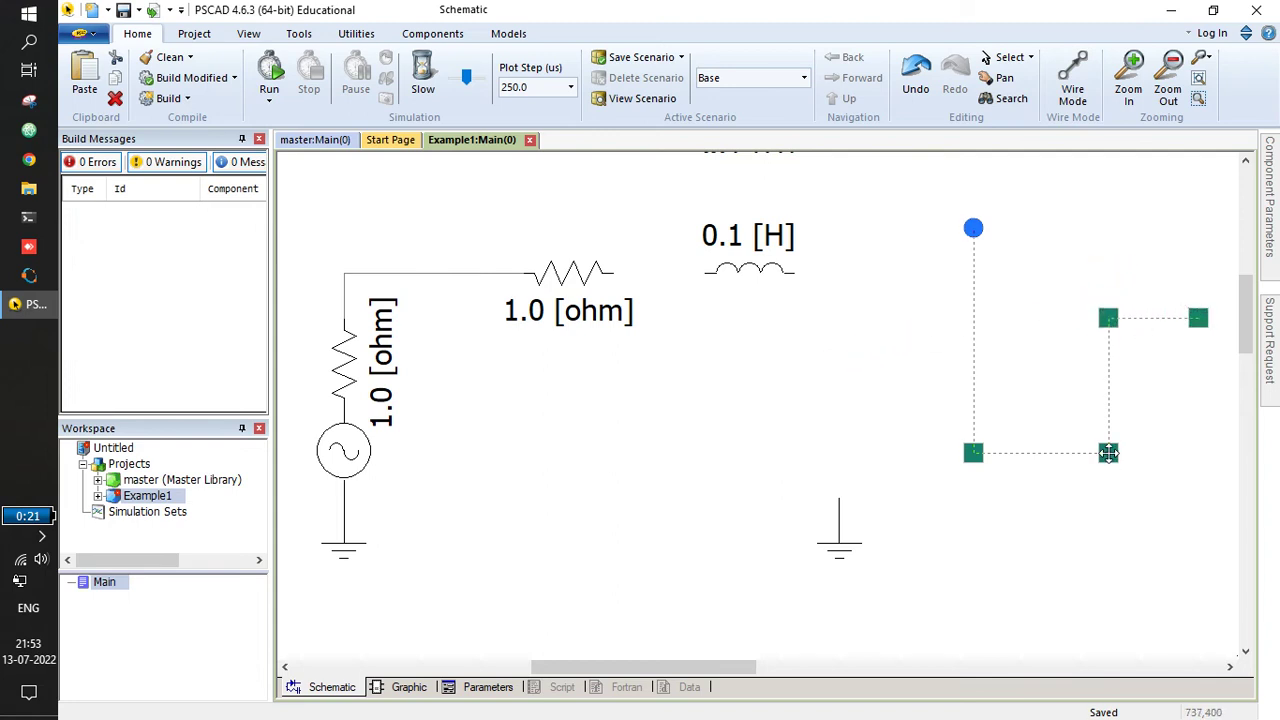
left_click_drag(1108, 453, 1063, 407)
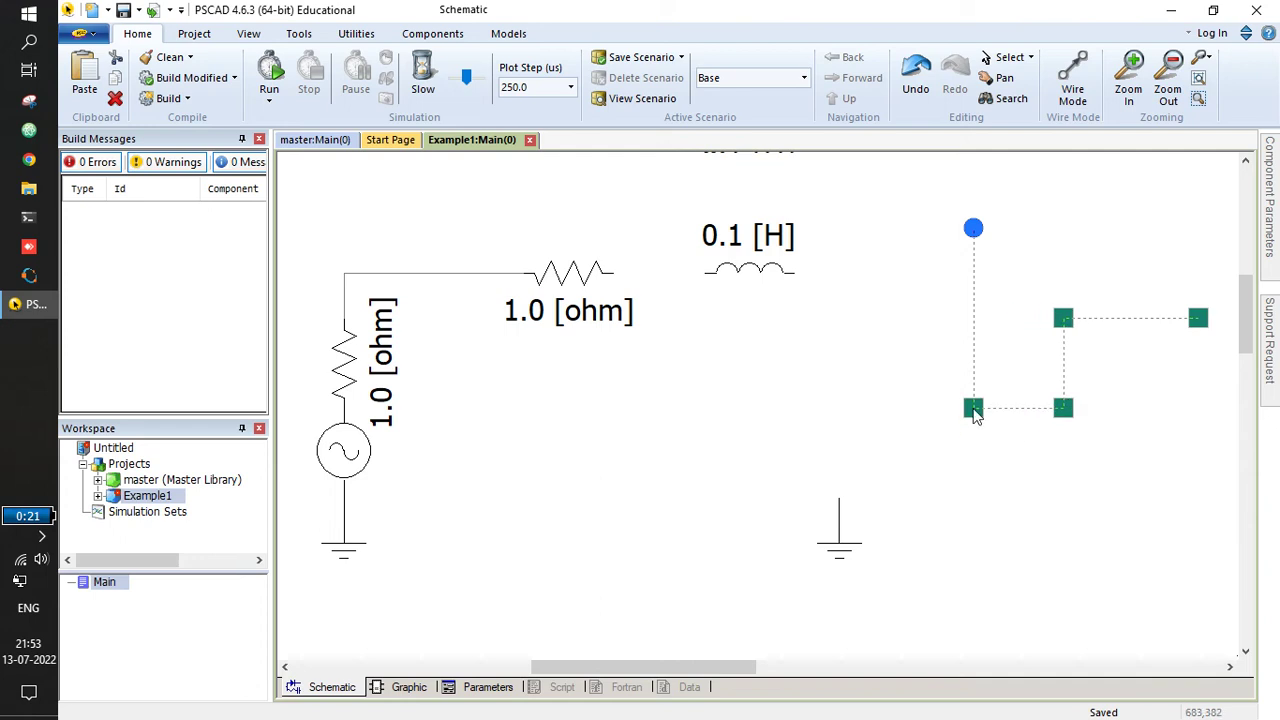
left_click_drag(975, 413, 928, 318)
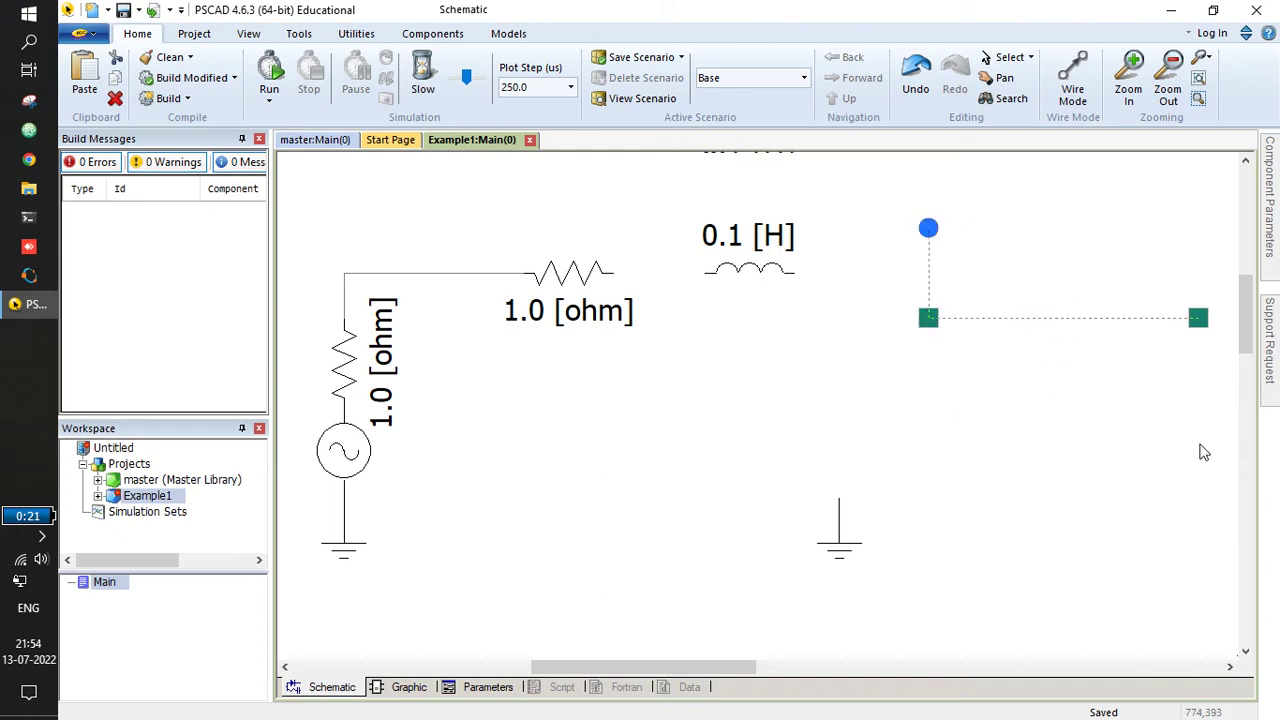
left_click(1203, 452)
left_click(1015, 316)
key("Delete")
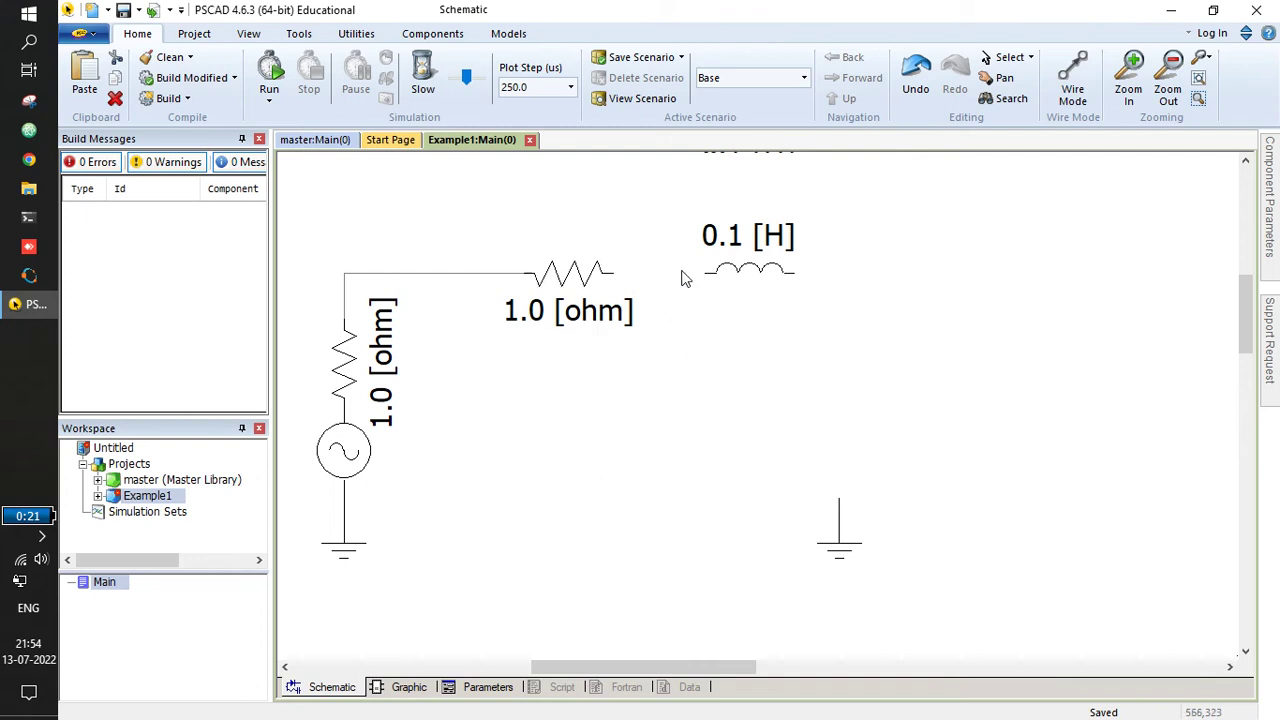
key("ctrl+w")
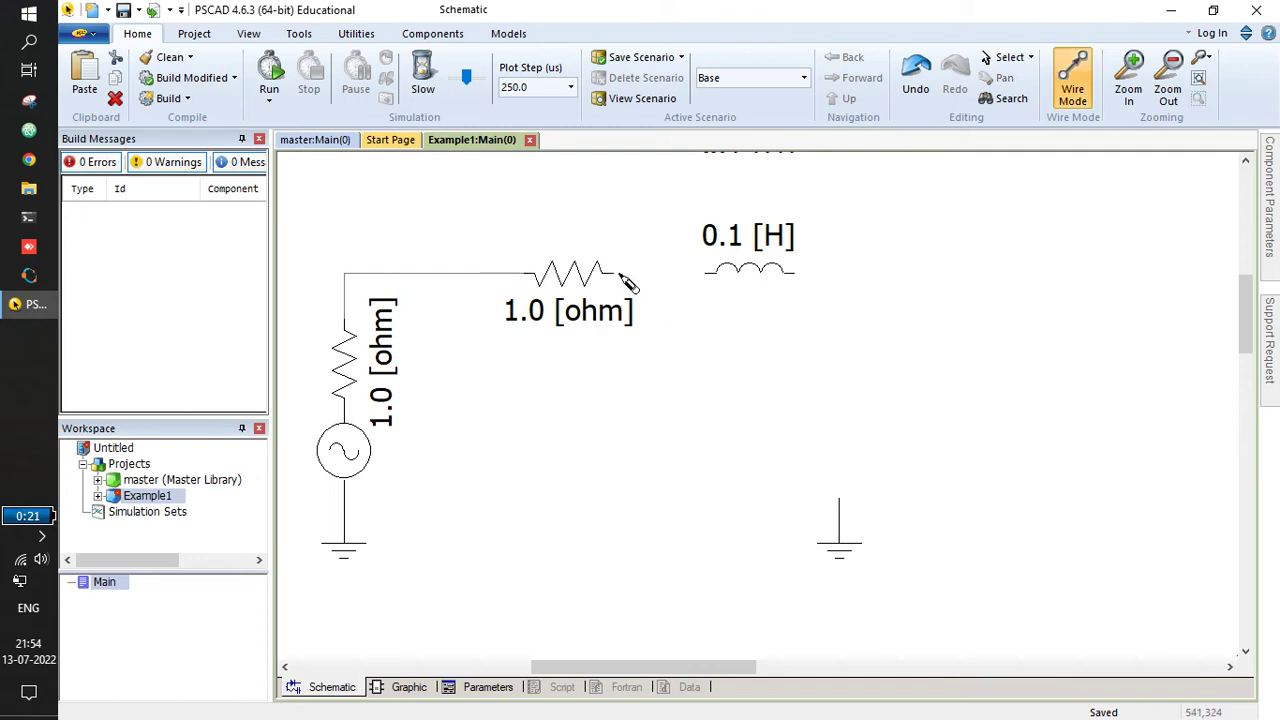
Wire the series resistor to the 0.1 H inductor, and the inductor down to the right-hand ground.
left_click(612, 274)
right_click(707, 272)
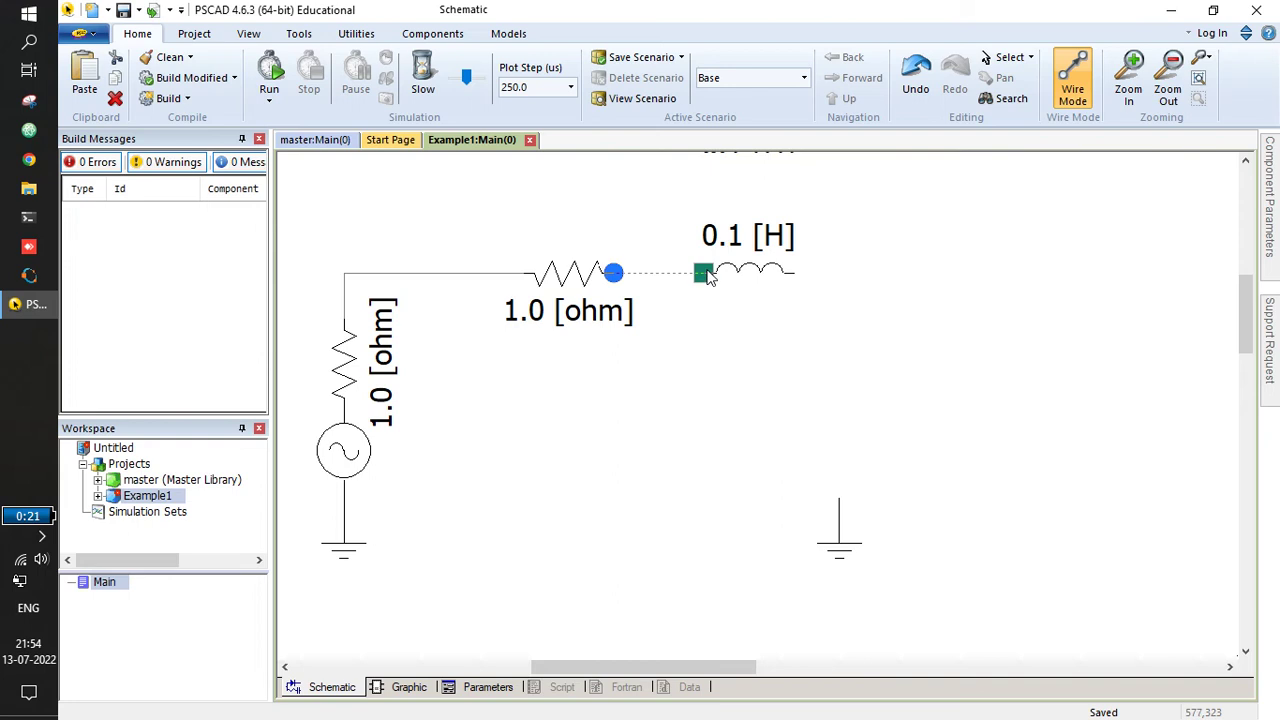
key("Escape")
key("ctrl+w")
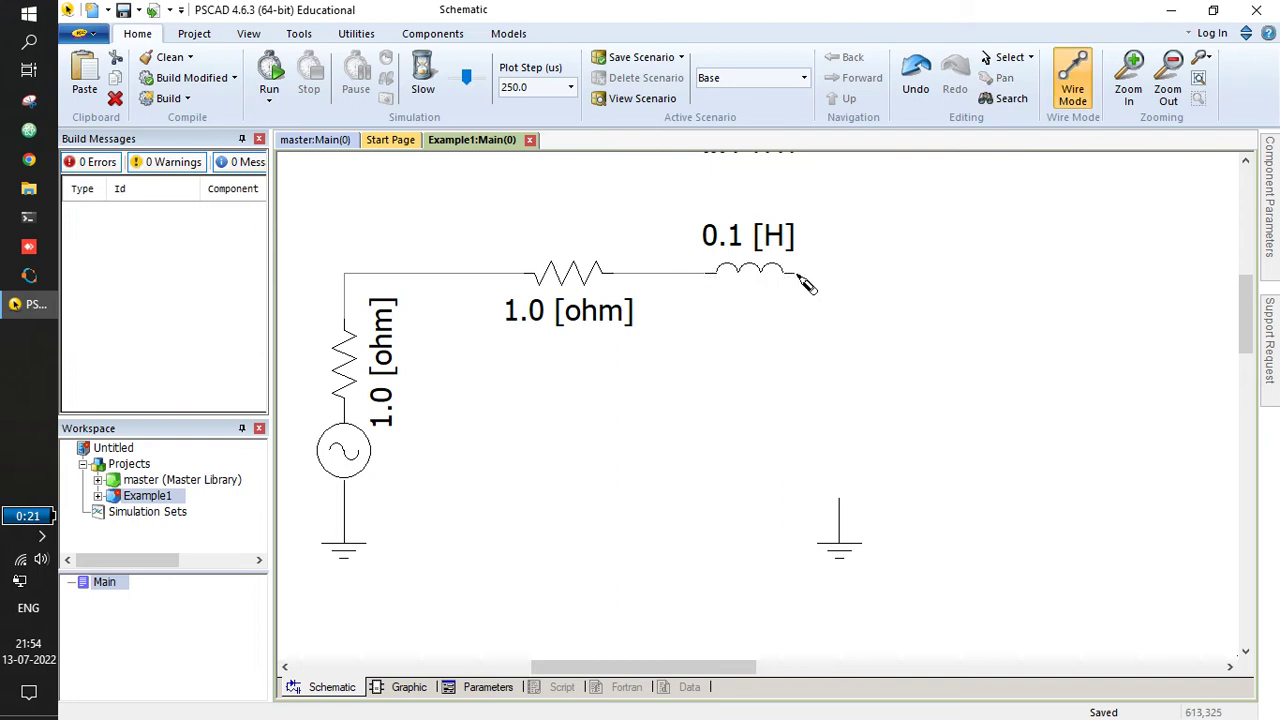
left_click(806, 284)
right_click(839, 499)
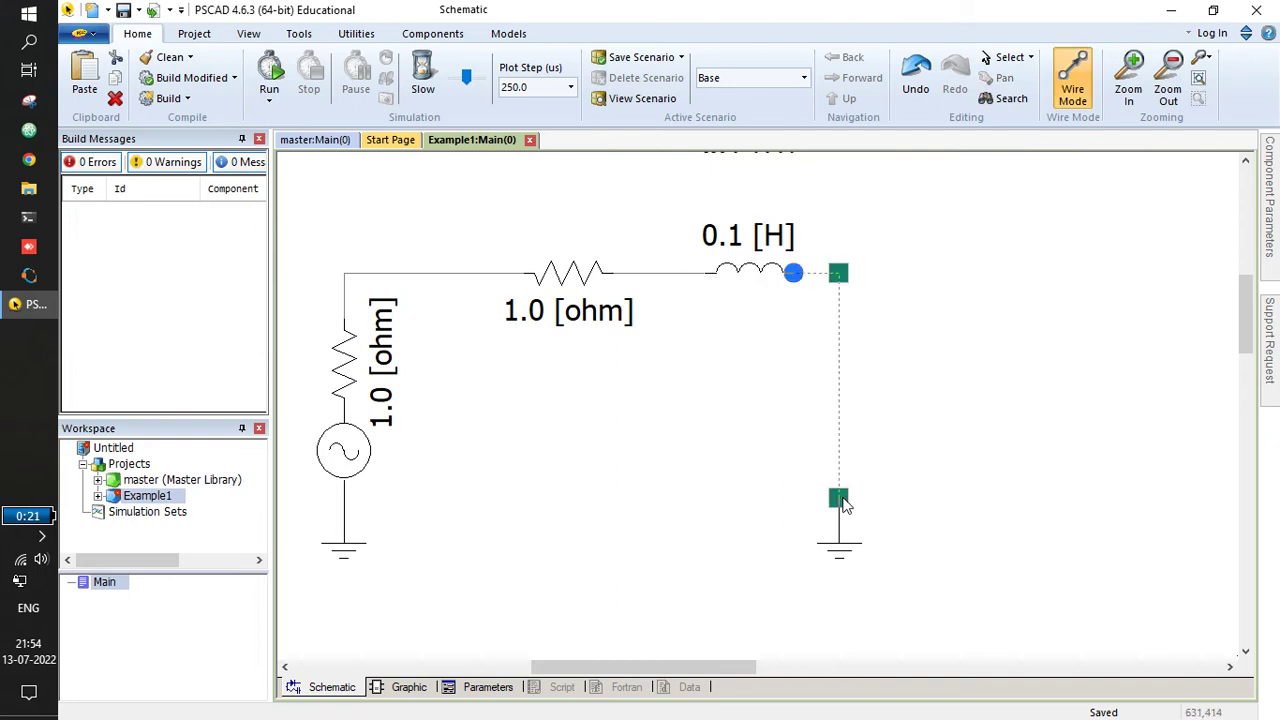
key("Escape")
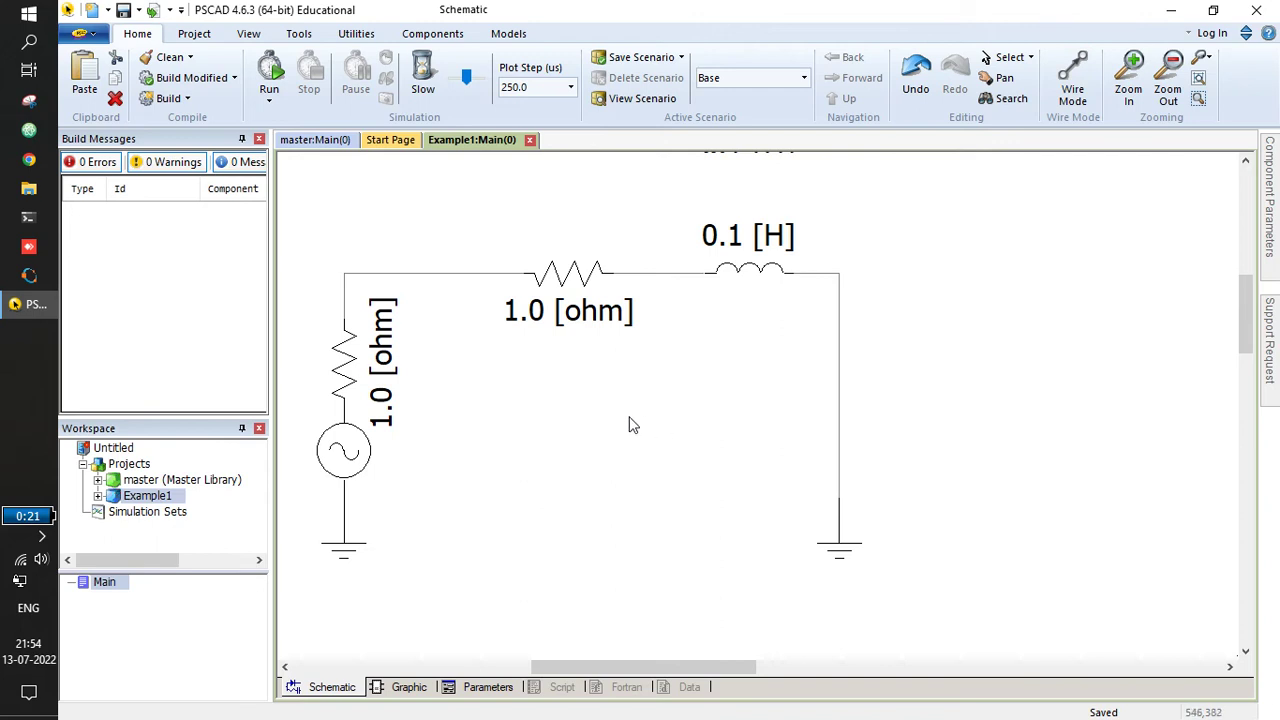
Pull the series resistor down off the top wire and set it back in place.
left_click_drag(560, 560, 646, 526)
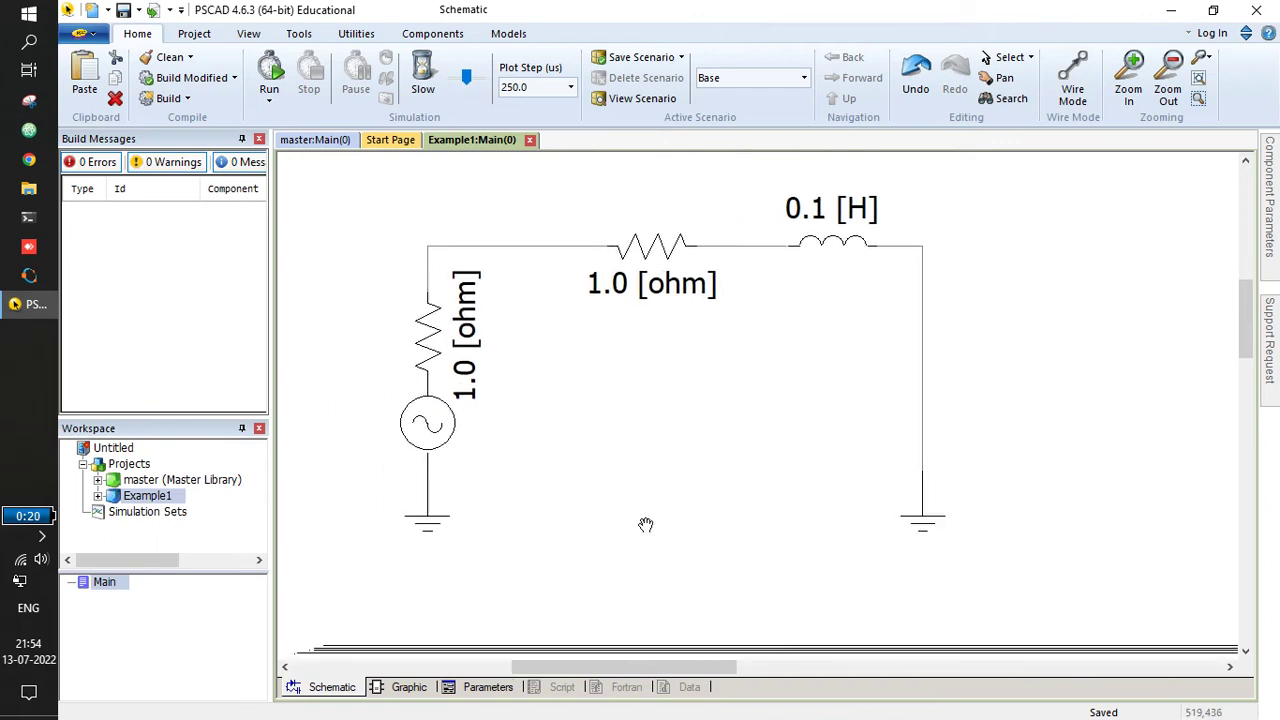
left_click_drag(642, 256, 638, 302)
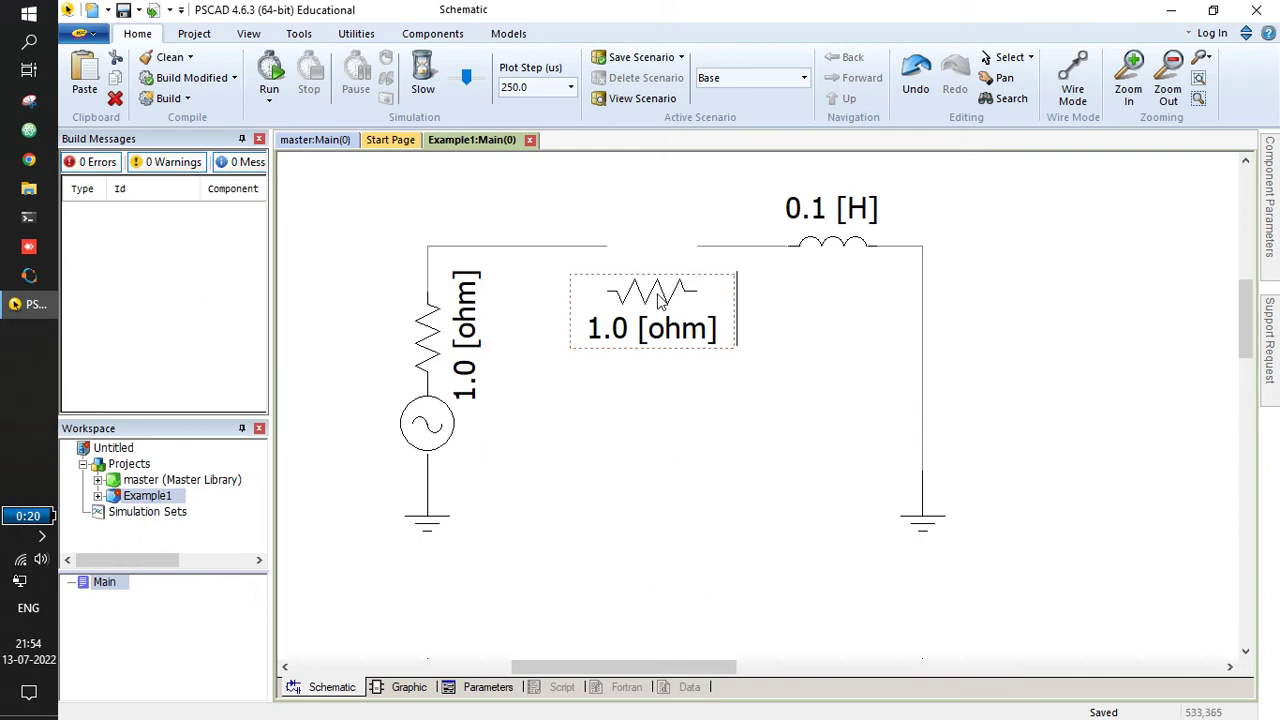
left_click_drag(660, 302, 660, 255)
scroll(675, 428, "up", 3)
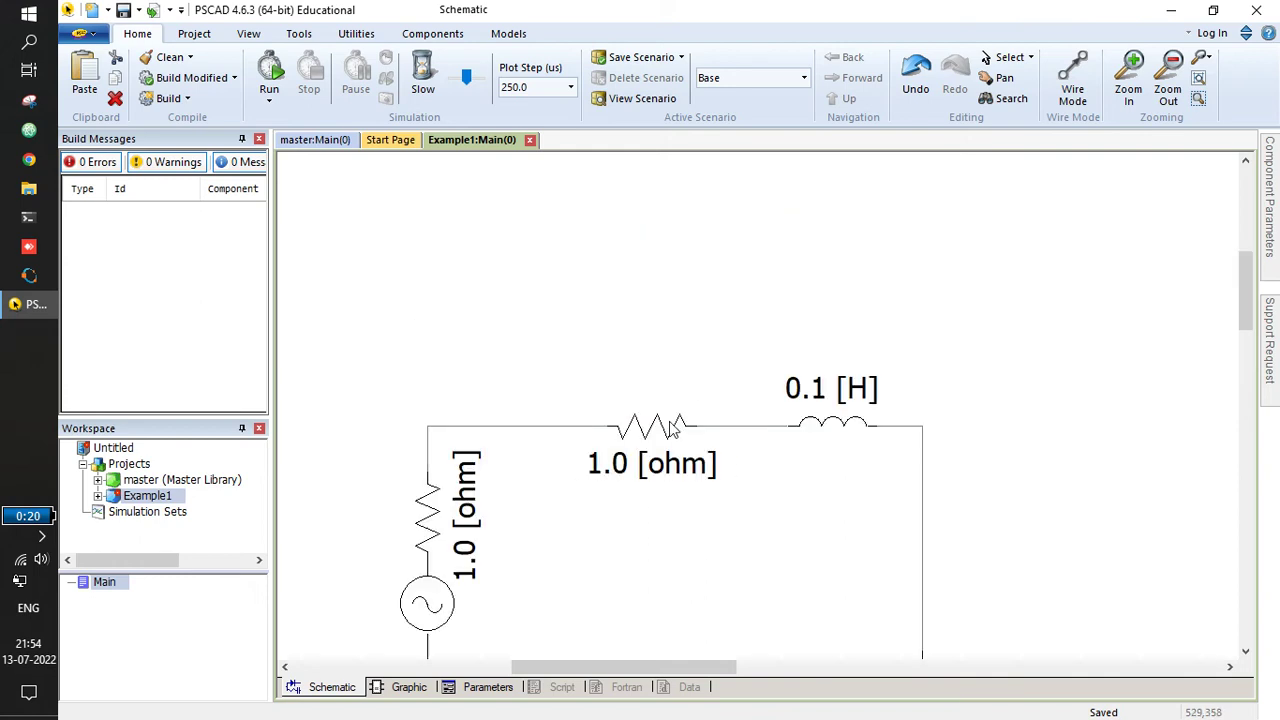
scroll(675, 428, "down", 2)
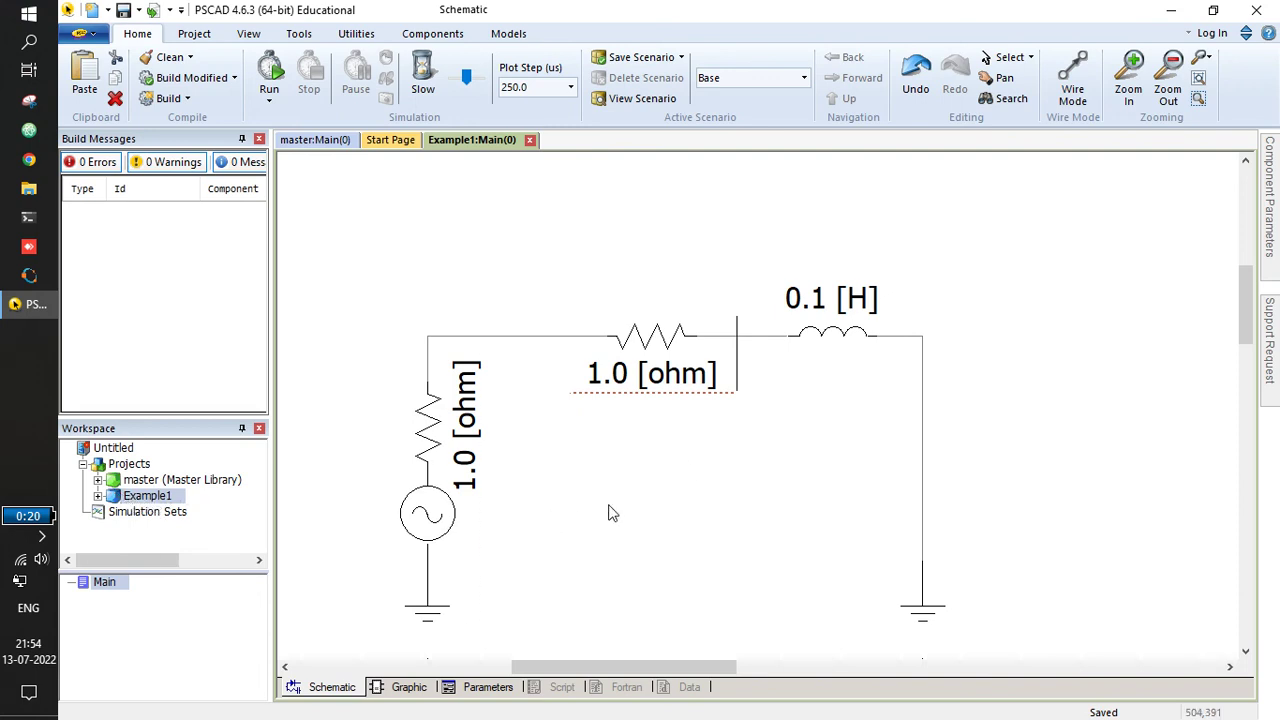
scroll(626, 503, "down", 2)
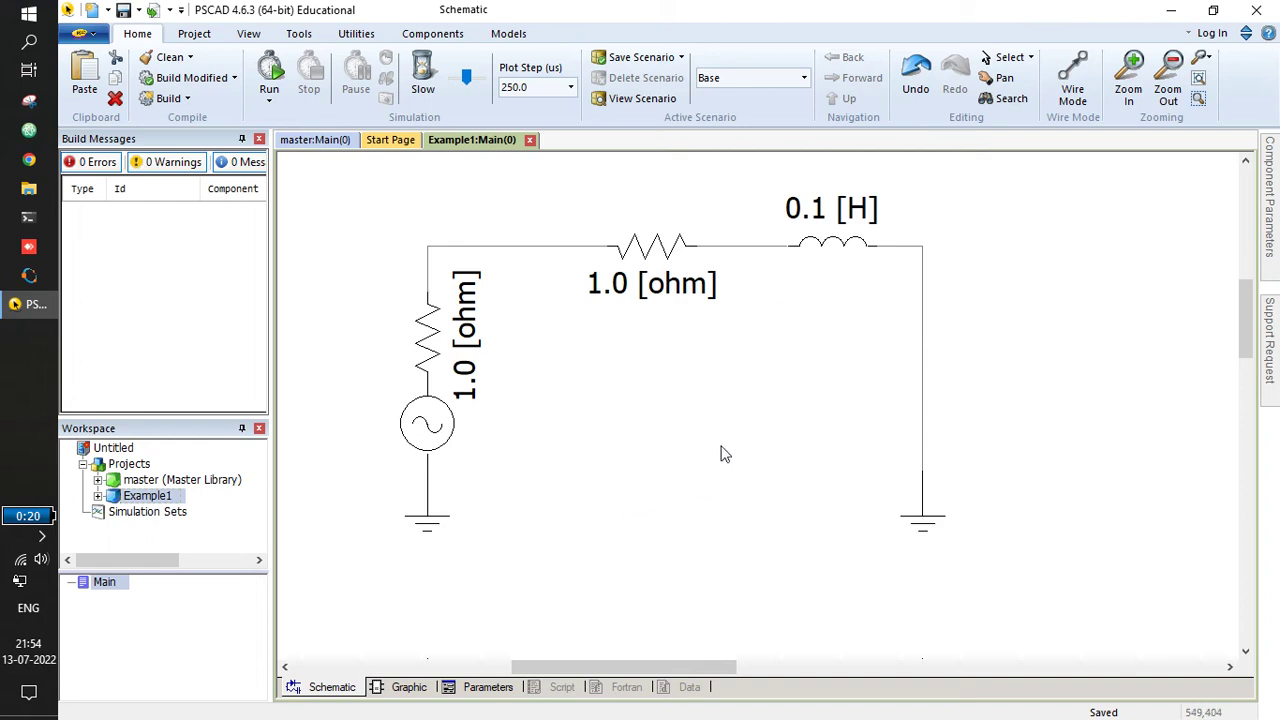
Set the voltage source's Source Impedance to Ideal in its Configuration parameters.
double_click(432, 416)
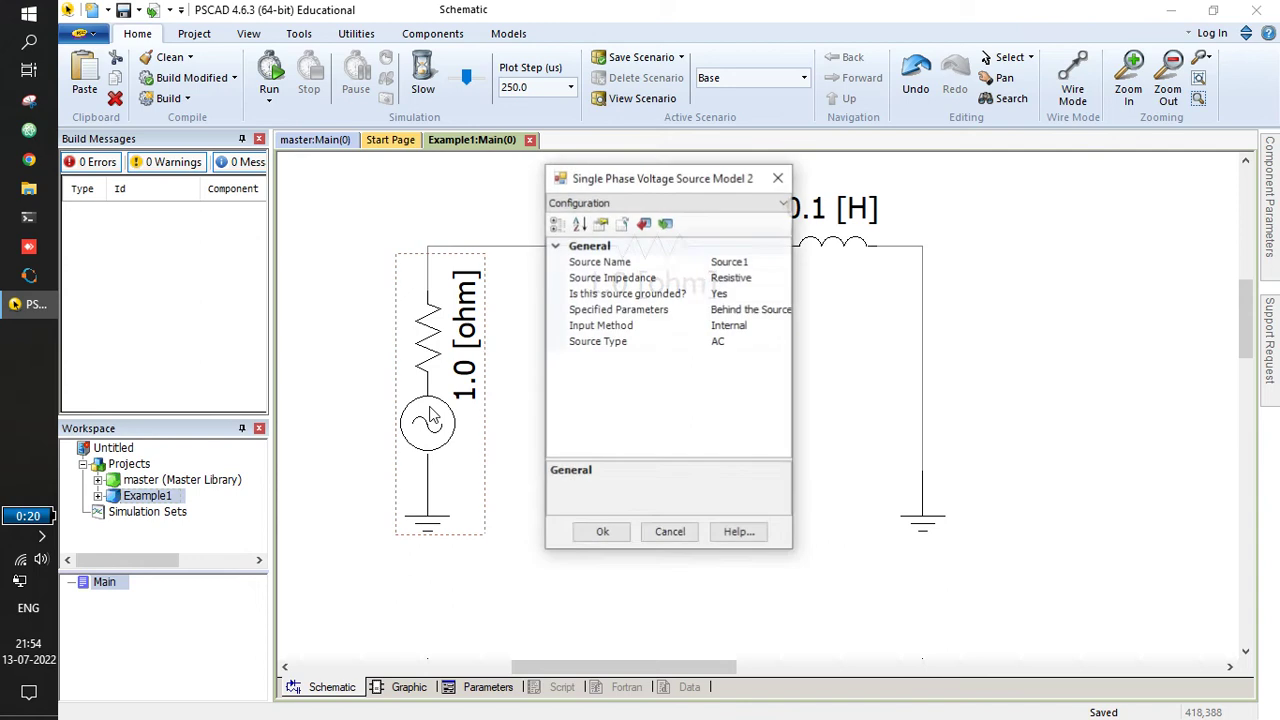
left_click(700, 203)
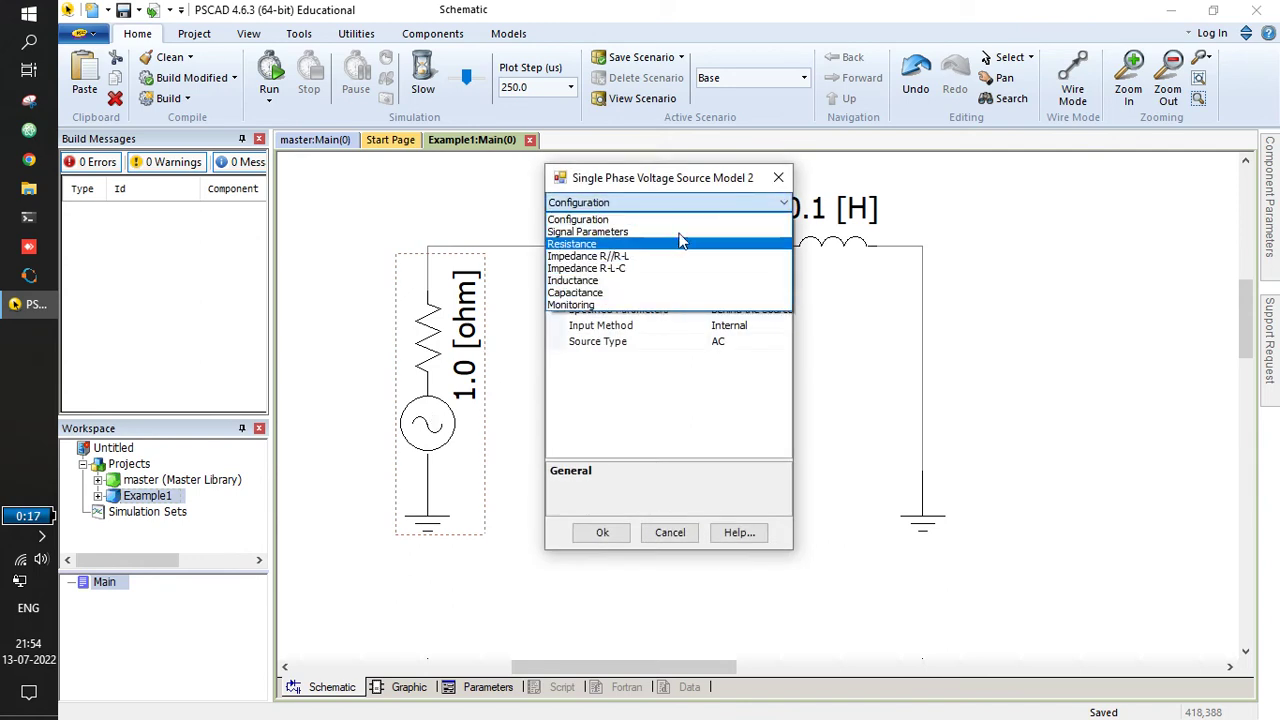
left_click(677, 224)
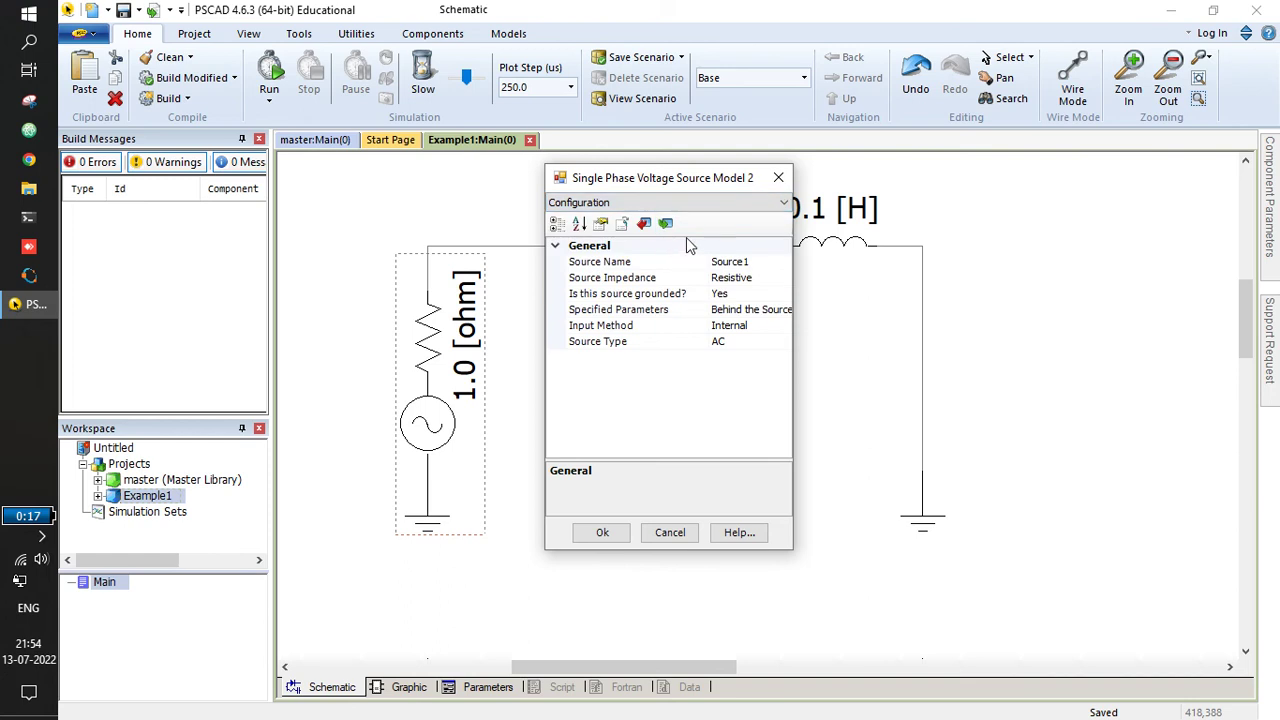
left_click(752, 262)
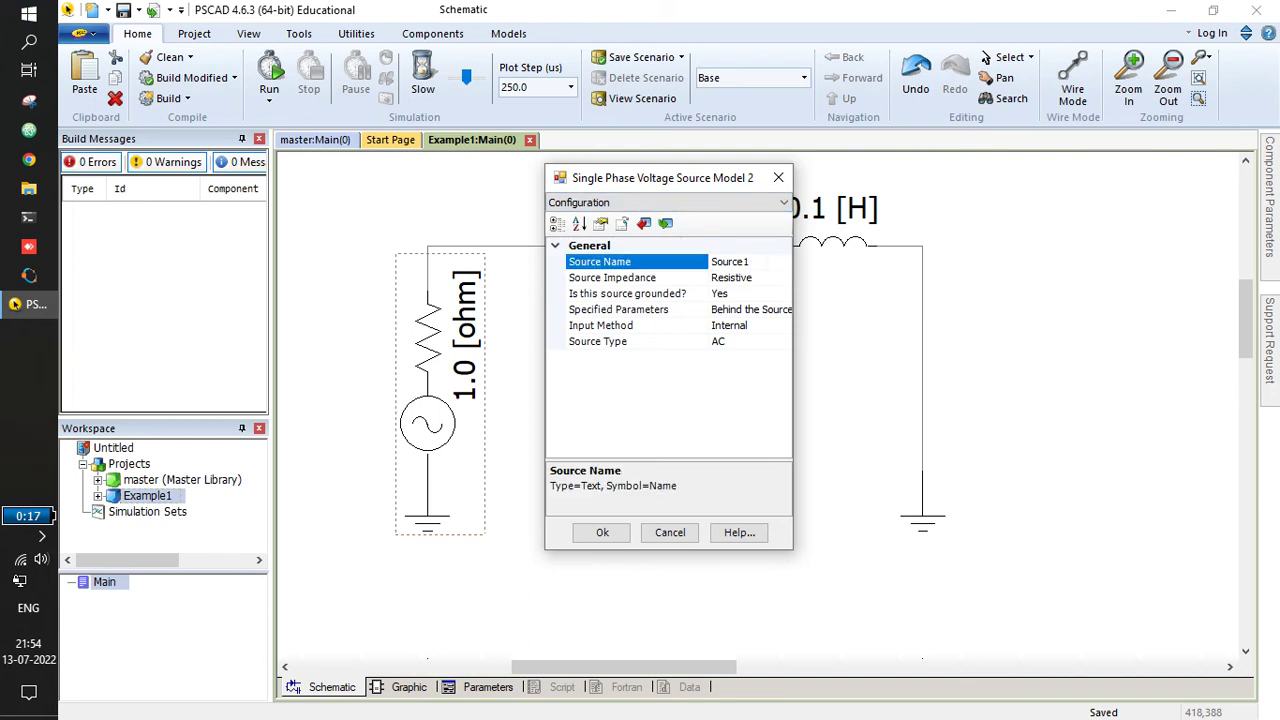
key("ctrl+a")
left_click(766, 282)
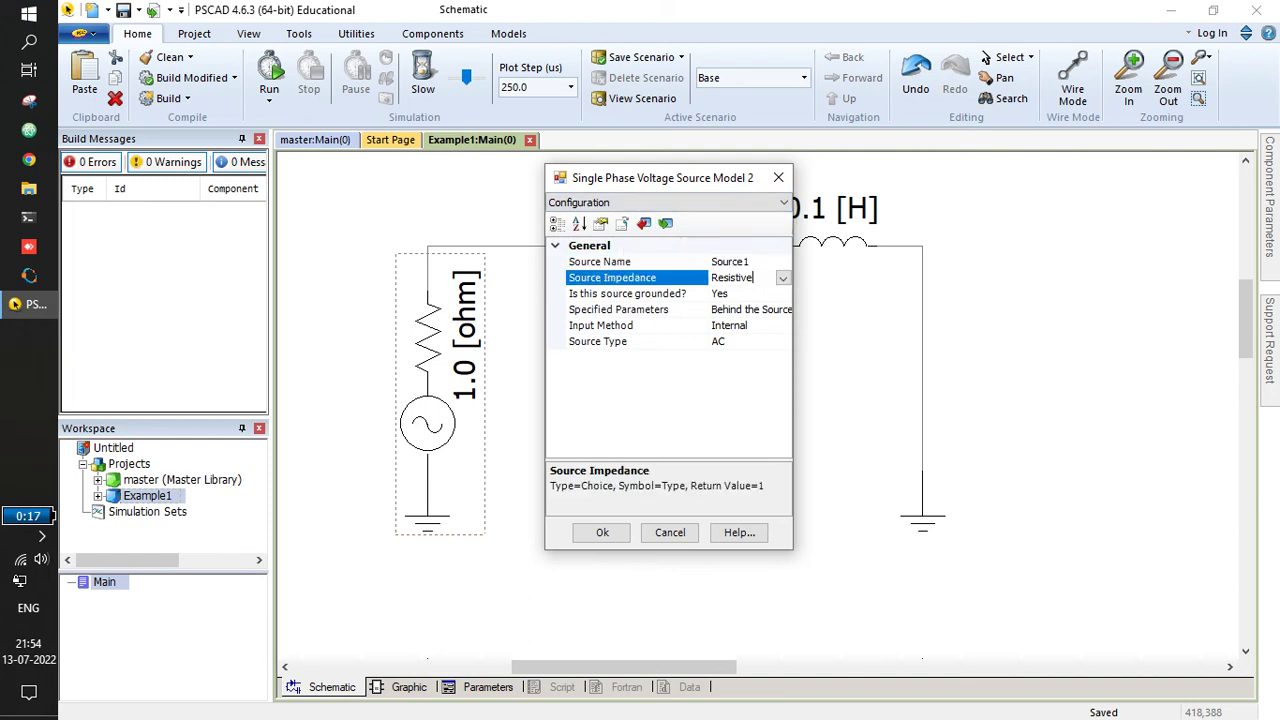
left_click(783, 278)
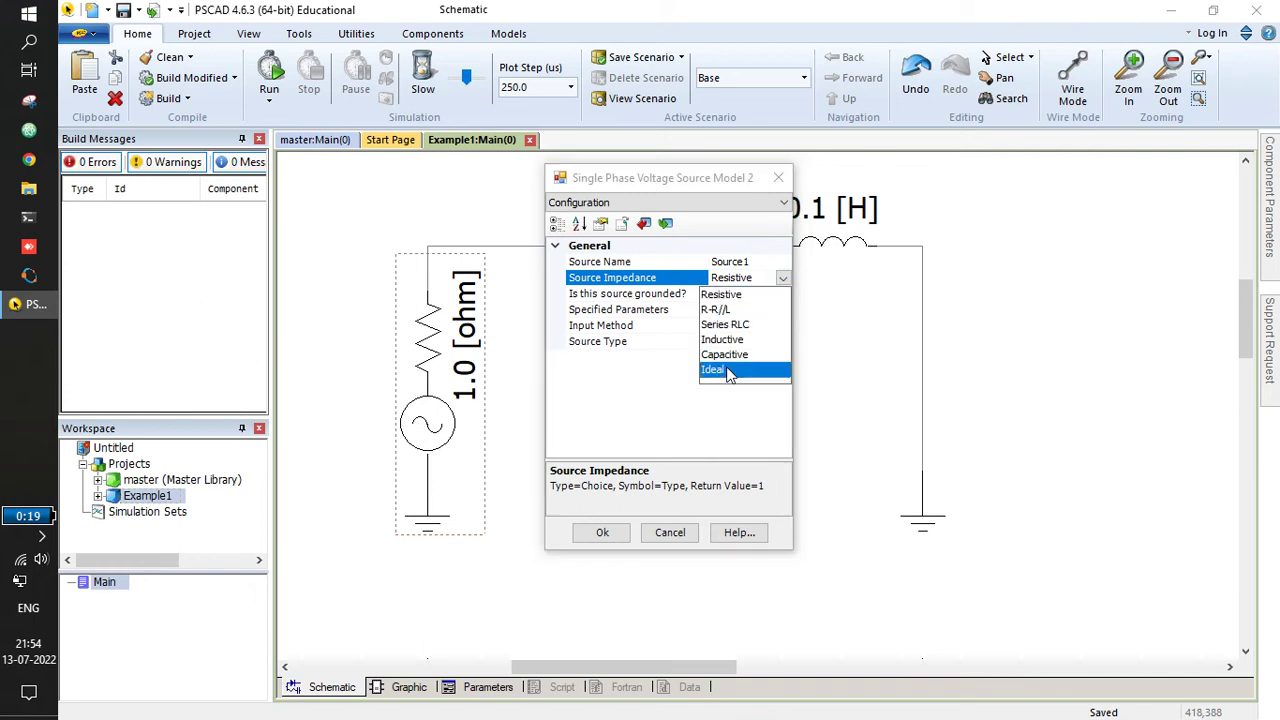
left_click(728, 369)
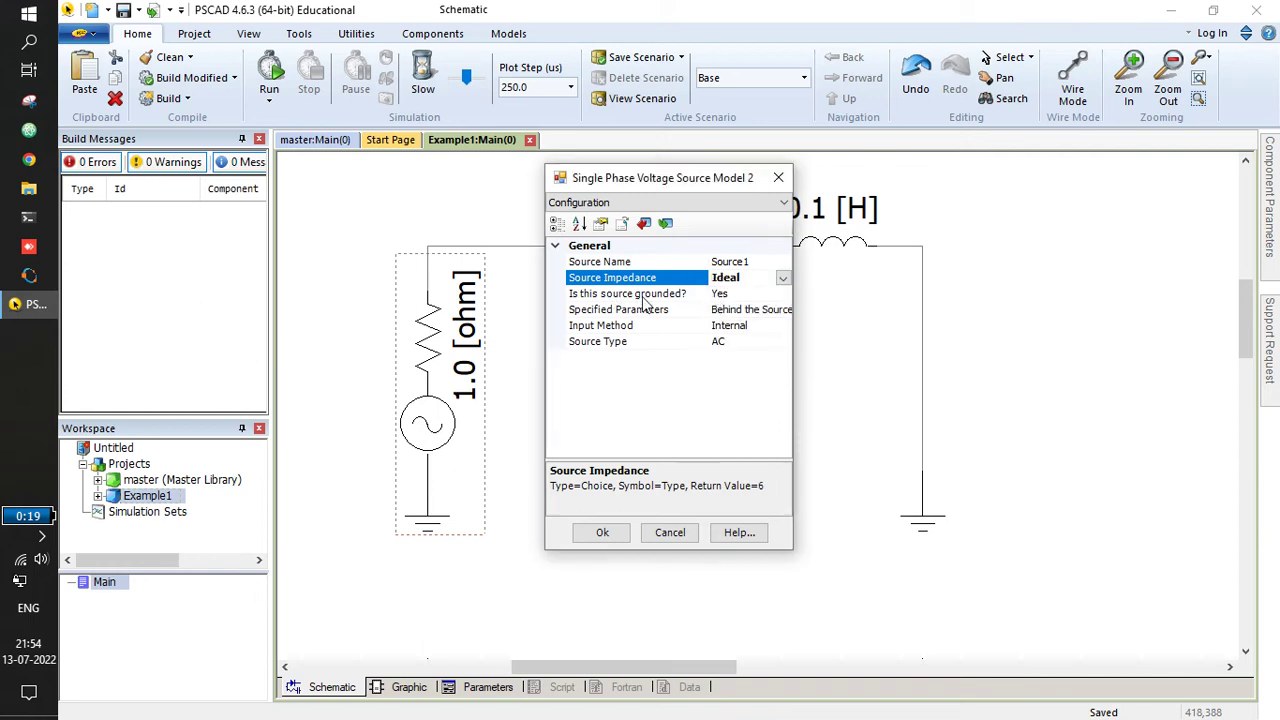
Change the source's Source Type from AC to DC.
left_click(727, 297)
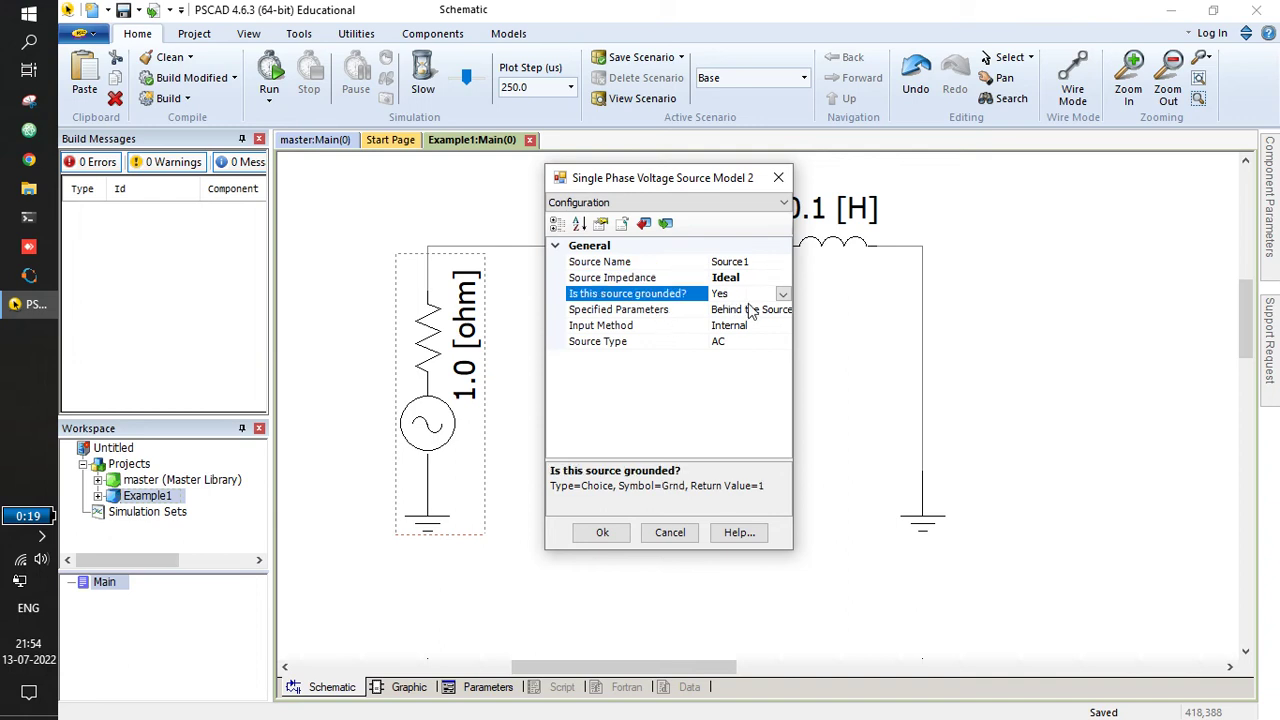
left_click_drag(793, 337, 871, 336)
left_click(828, 342)
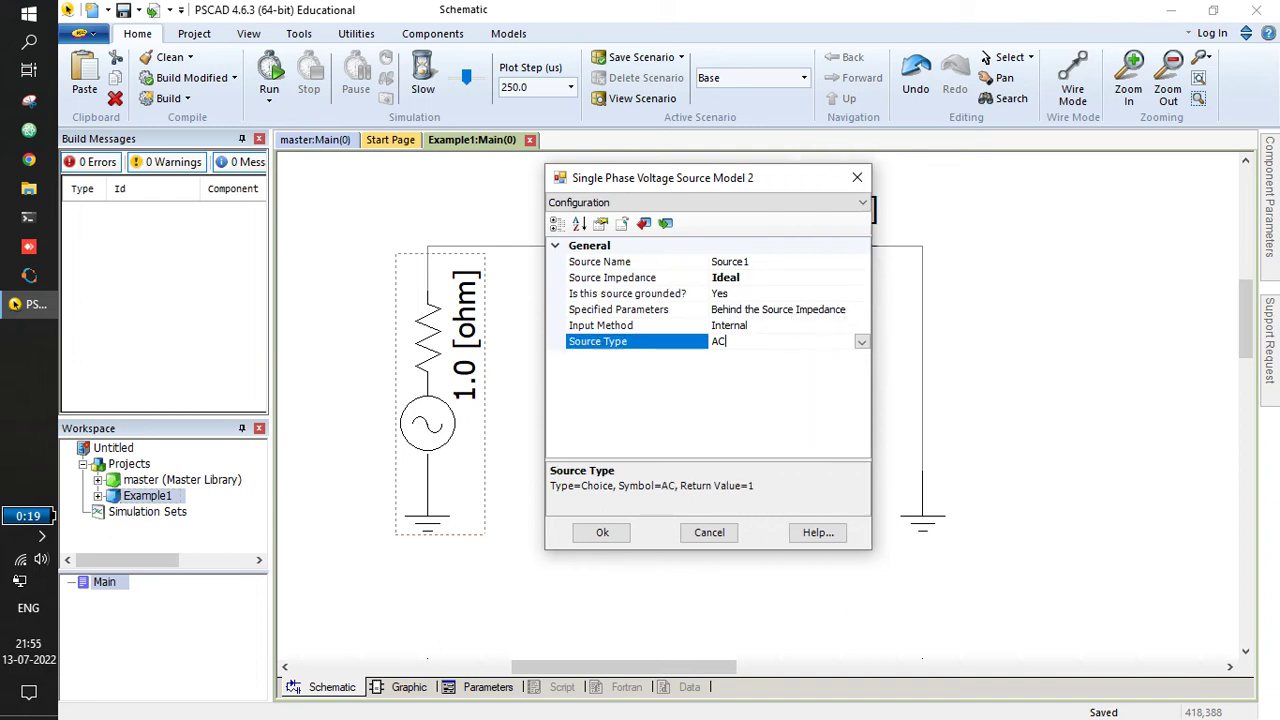
left_click(861, 341)
left_click(735, 375)
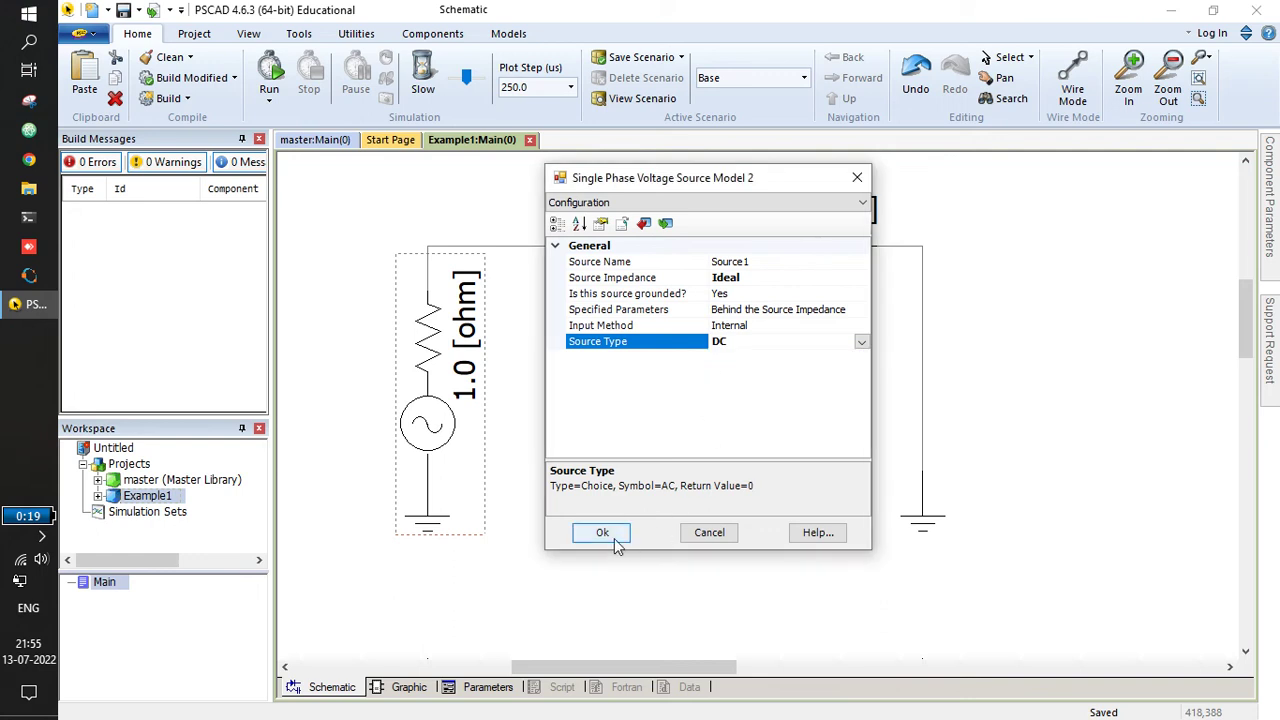
left_click(675, 204)
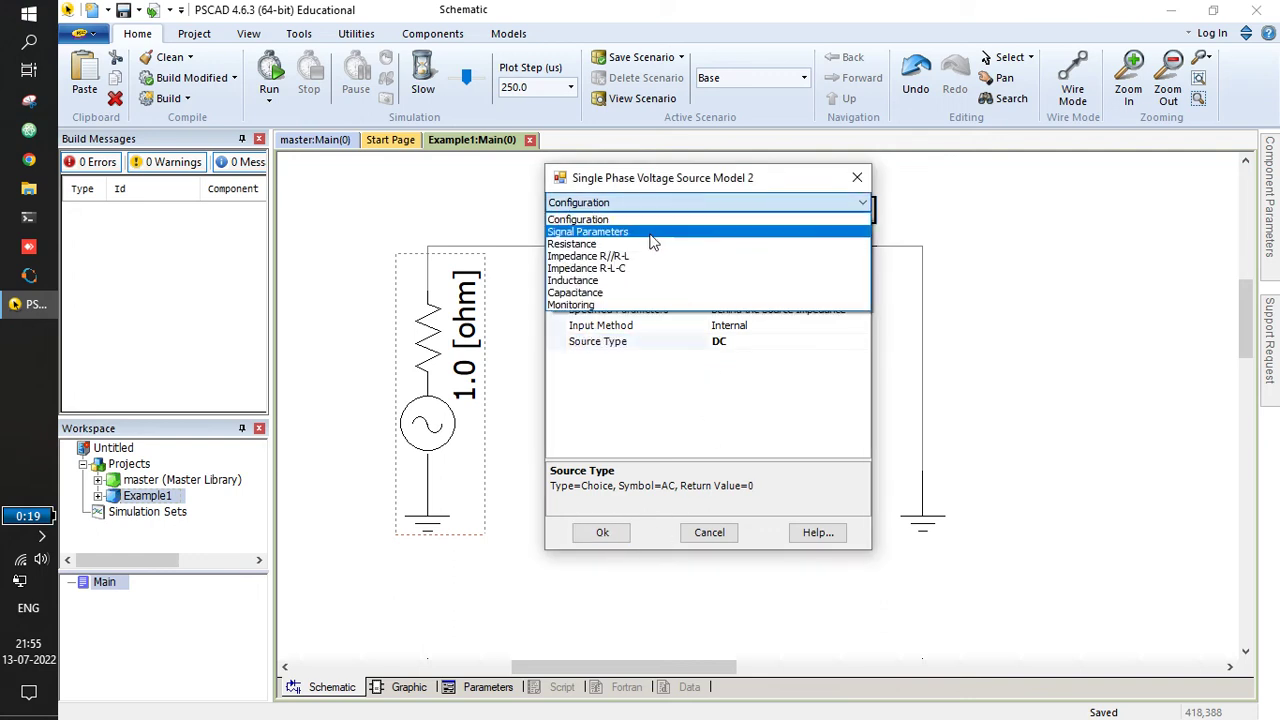
On the Signal Parameters page, replace the 132.79 magnitude with 0.1 kV.
left_click(652, 234)
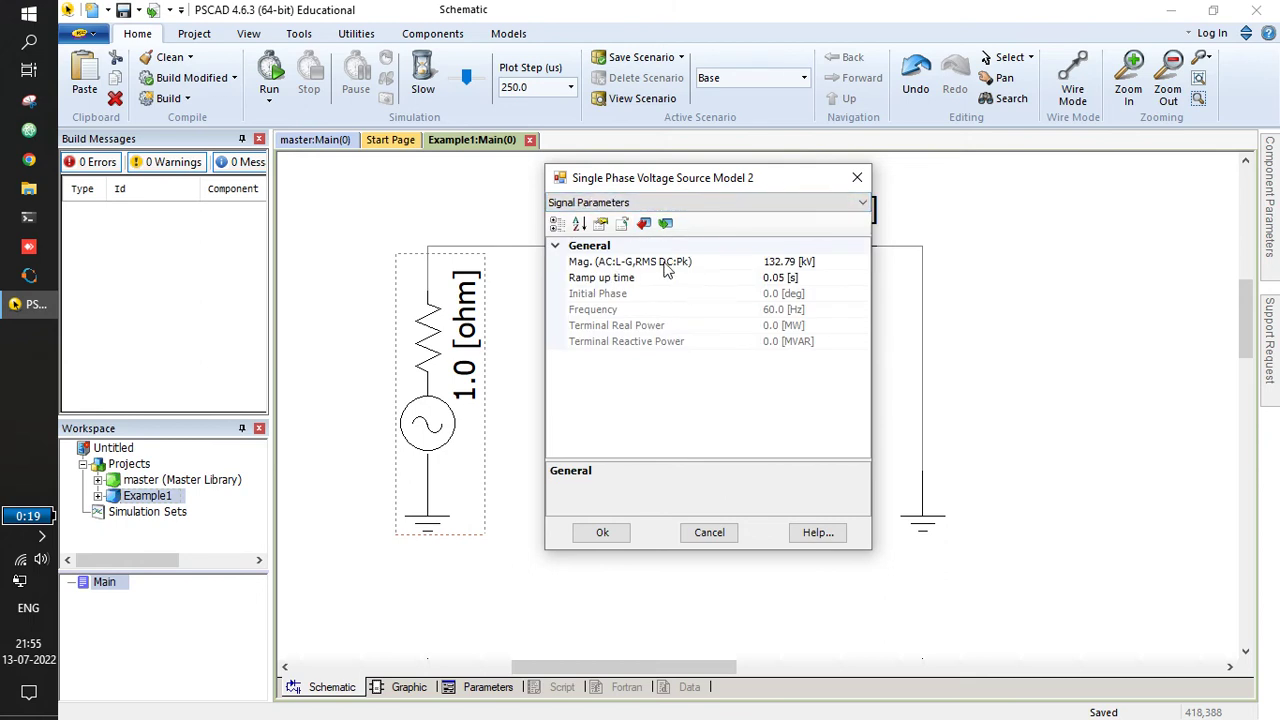
left_click(781, 262)
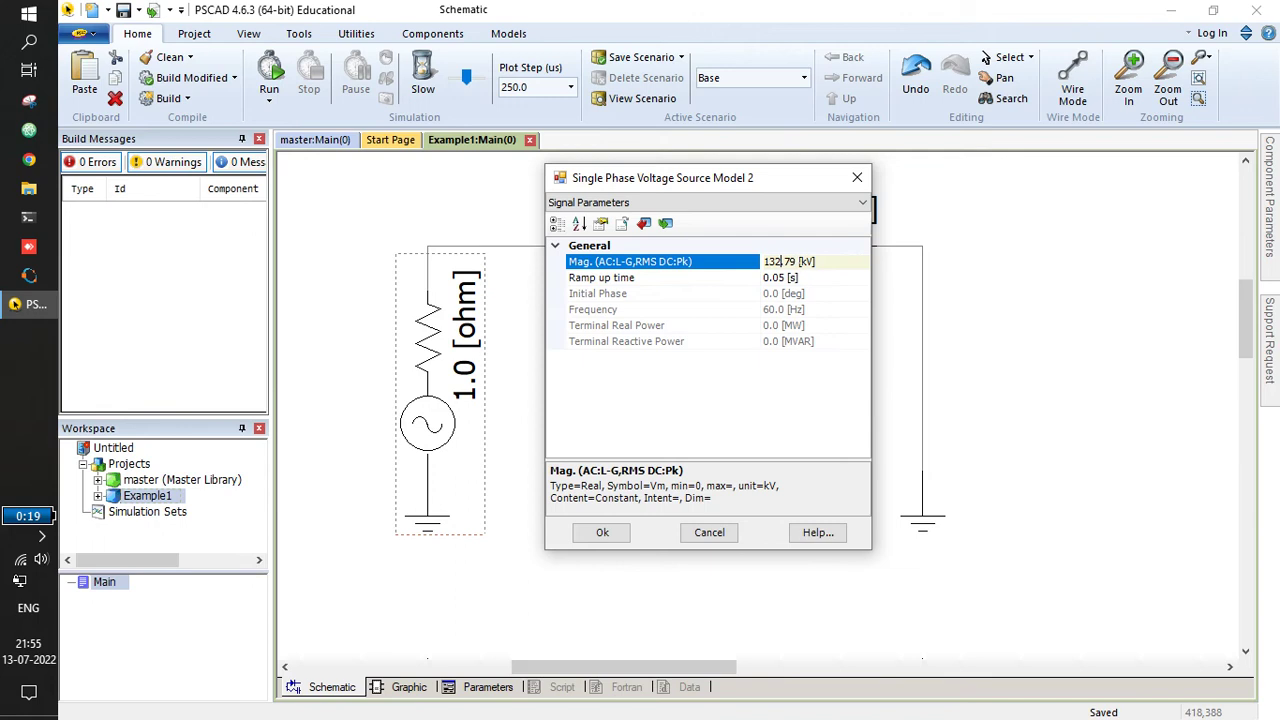
left_click_drag(796, 262, 760, 262)
left_click(785, 261)
double_click(796, 261)
type("0.1")
left_click(779, 279)
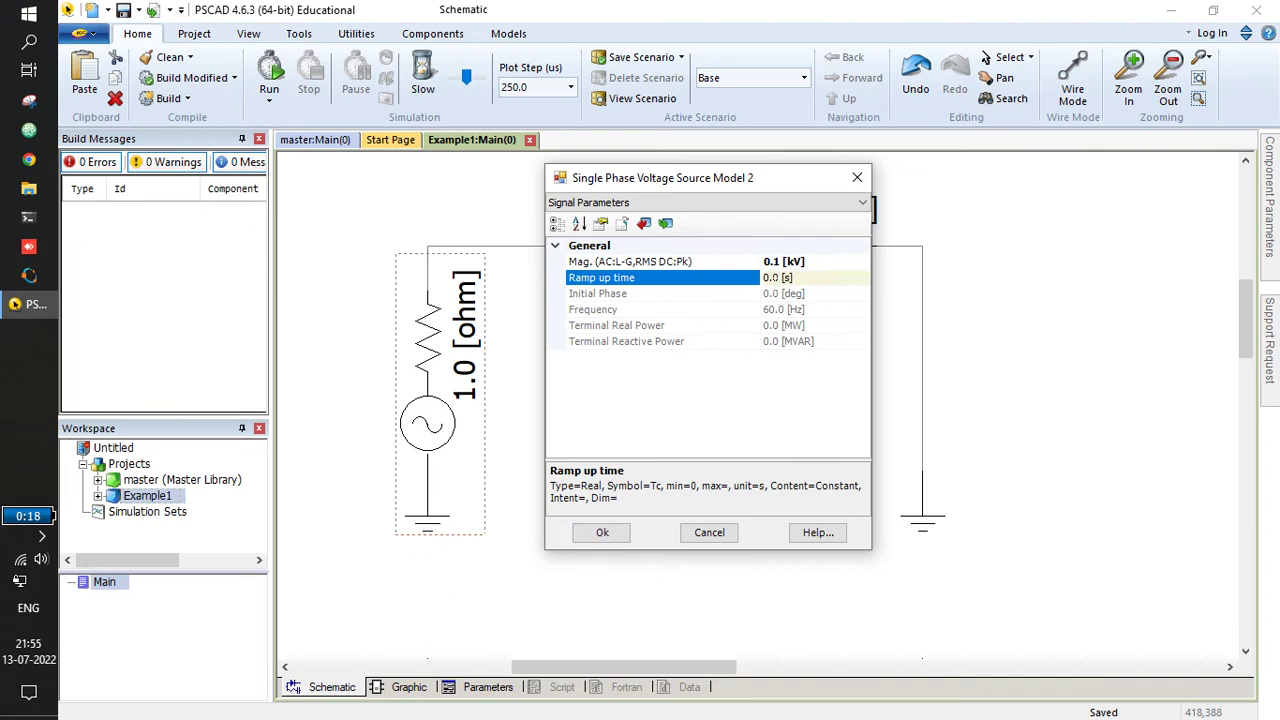
Set the ramp-up time to 0.0 s and apply the changes.
type("5")
key("BackSpace")
type("1")
key("BackSpace")
type("0")
left_click(603, 533)
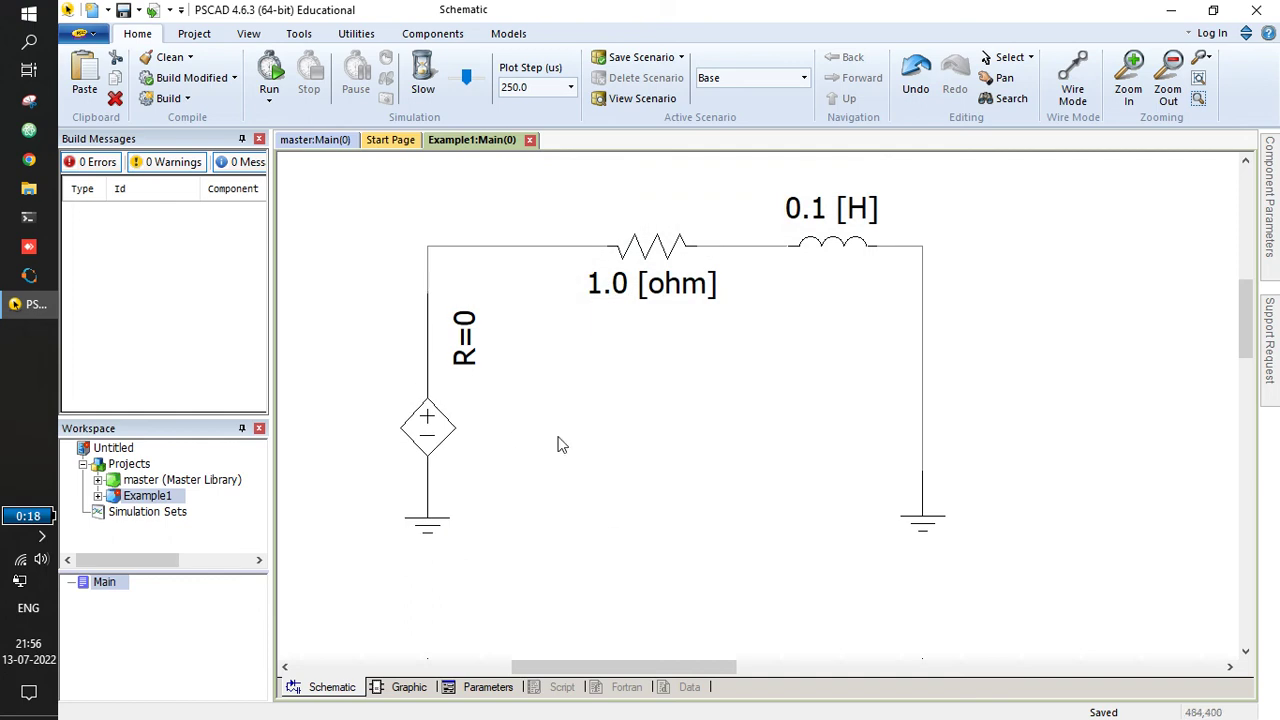
left_click(430, 390)
double_click(428, 422)
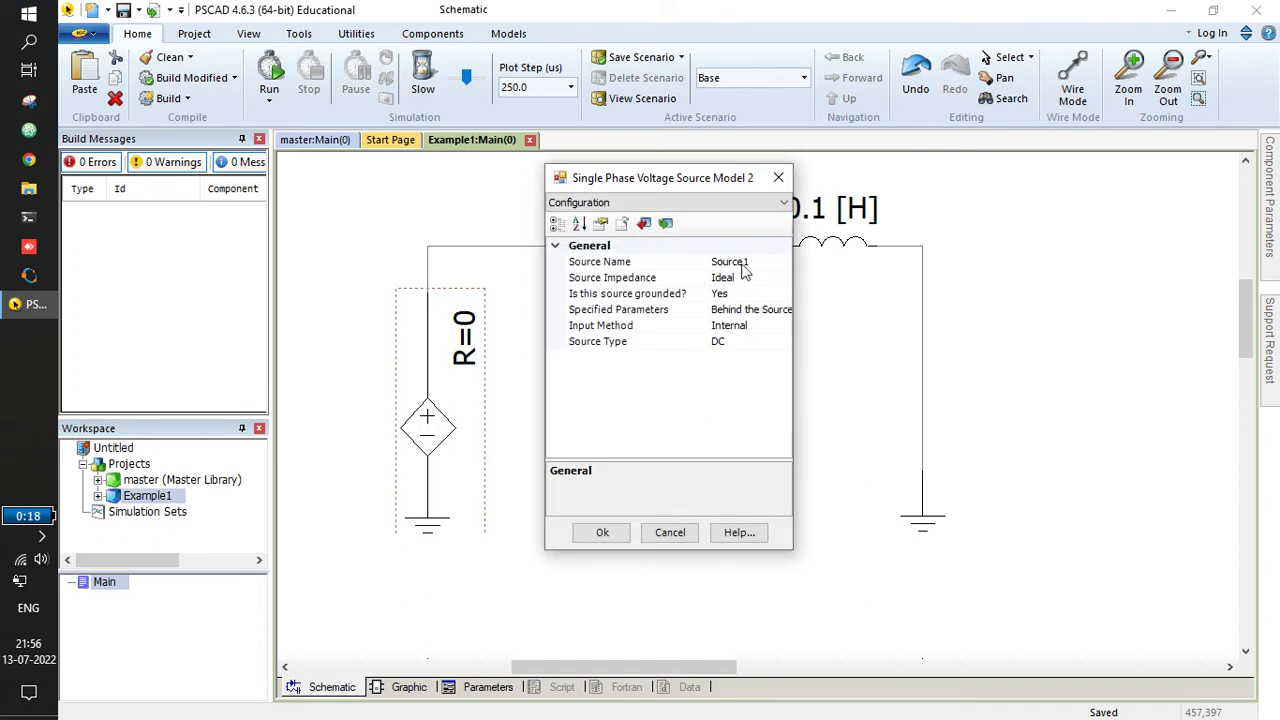
left_click(728, 203)
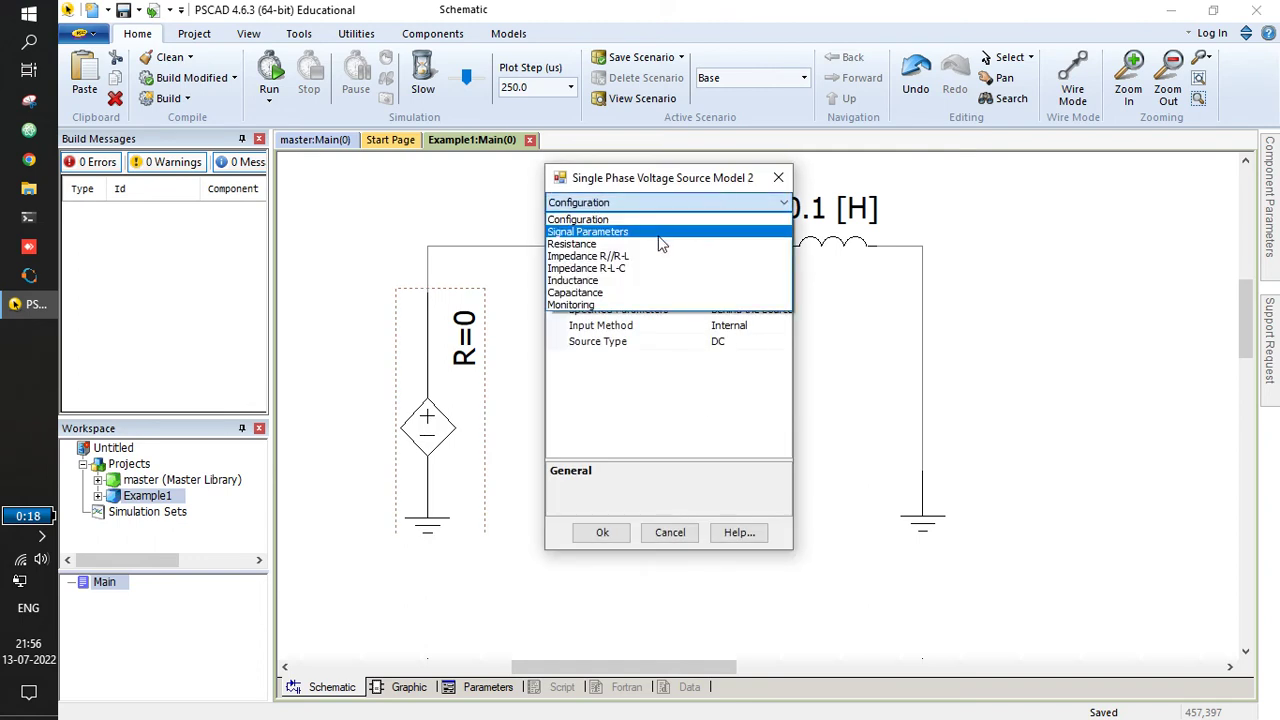
left_click(659, 232)
left_click(670, 203)
left_click(672, 244)
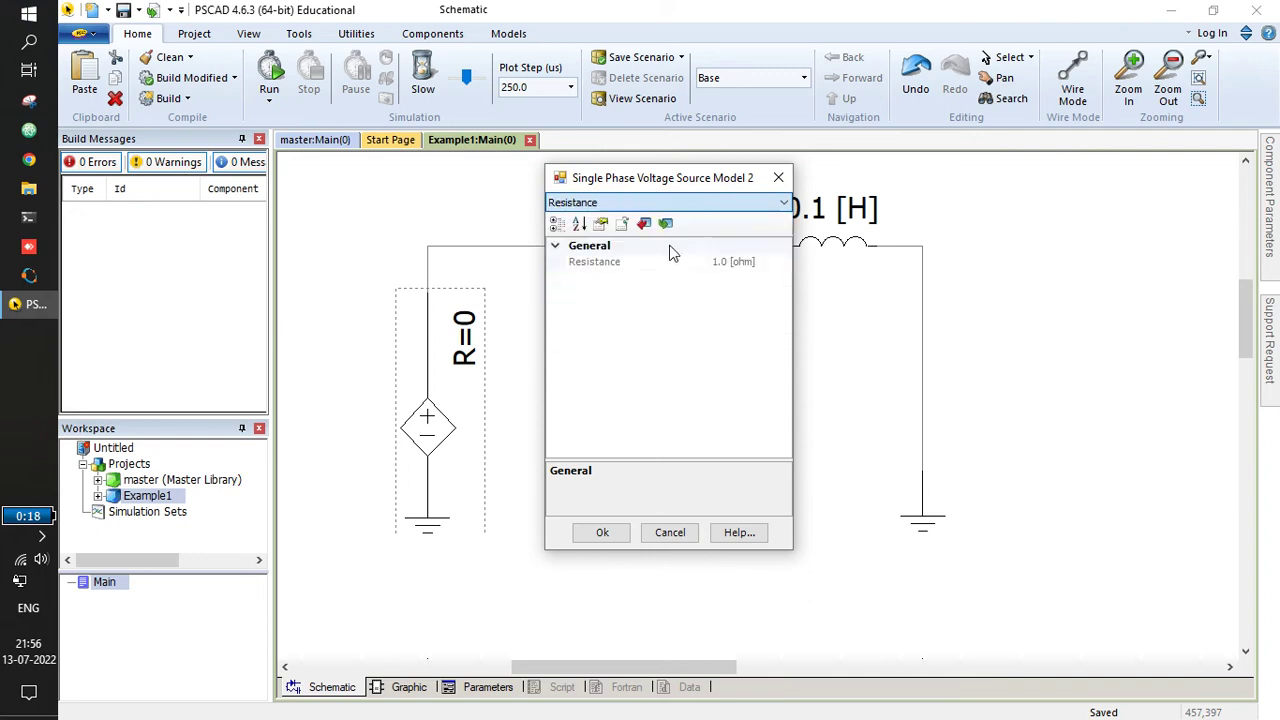
left_click(716, 203)
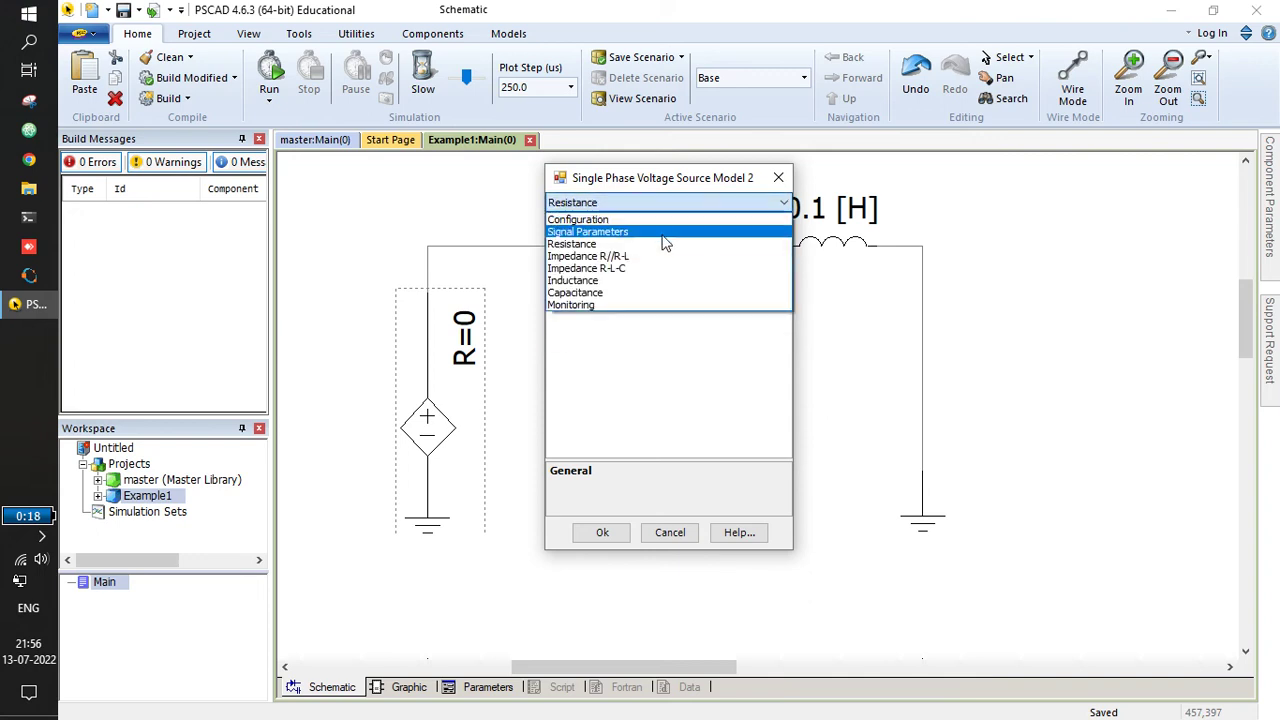
left_click(608, 292)
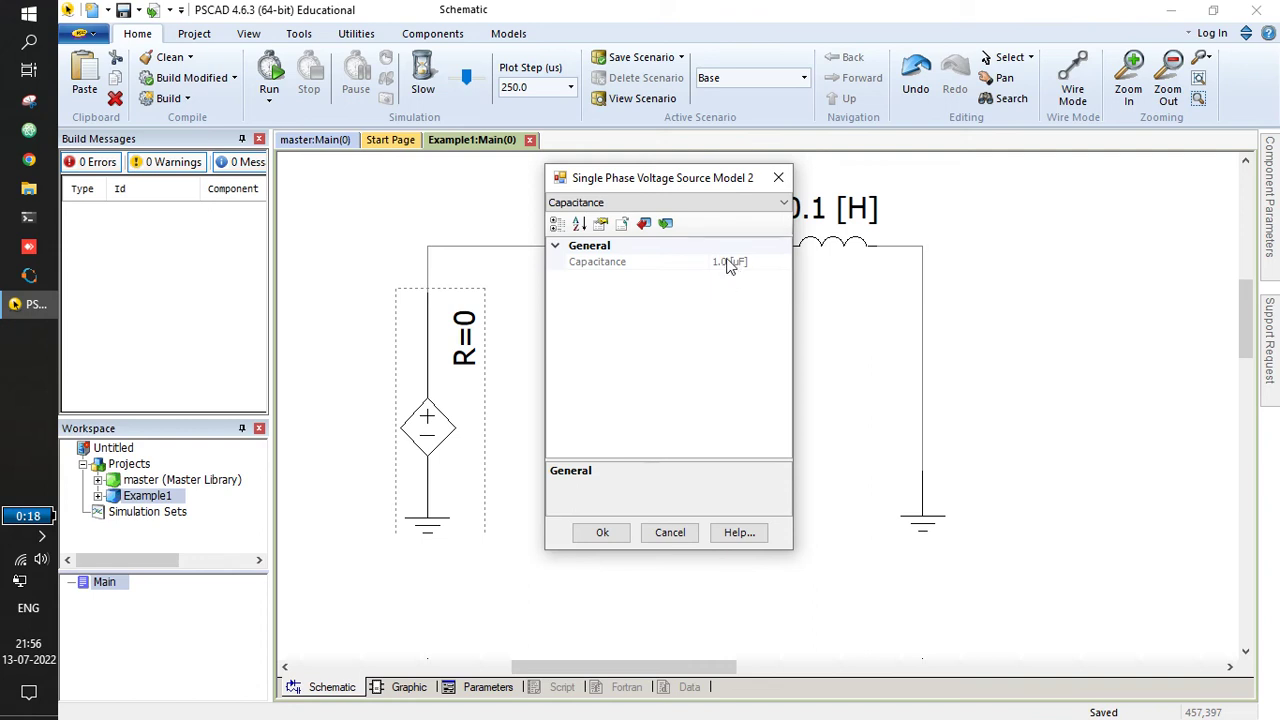
left_click(724, 204)
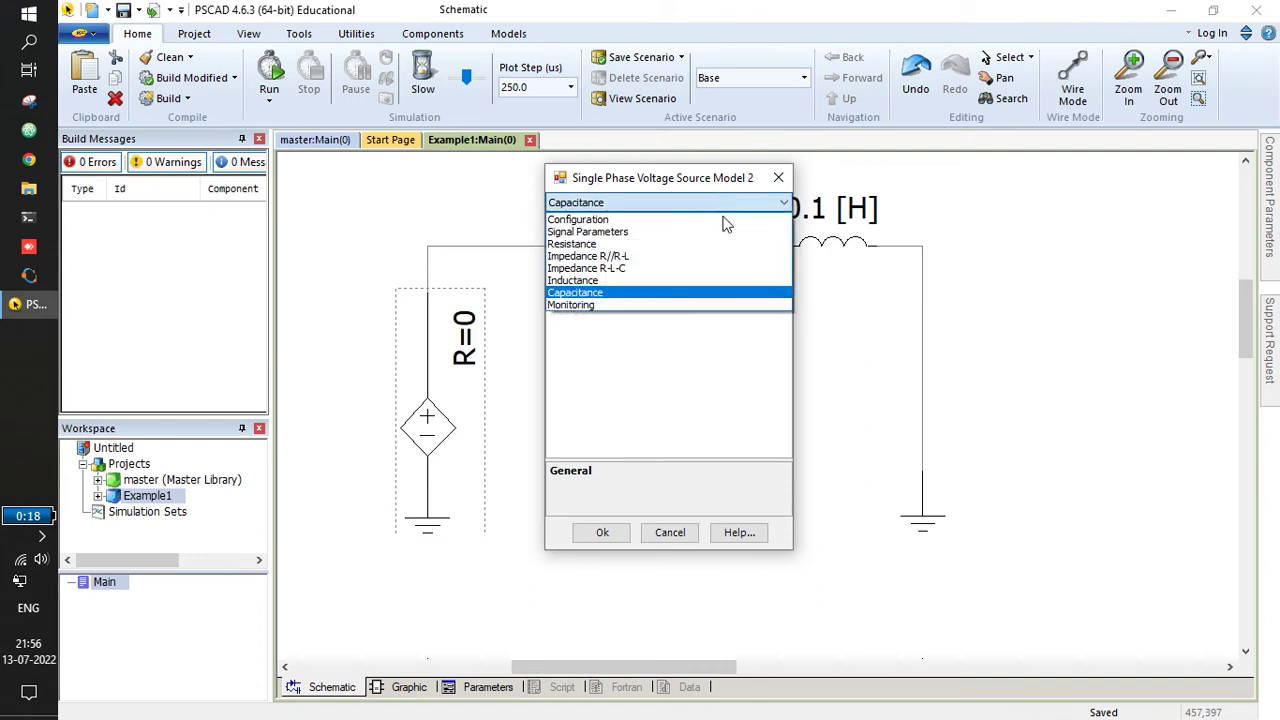
left_click(686, 306)
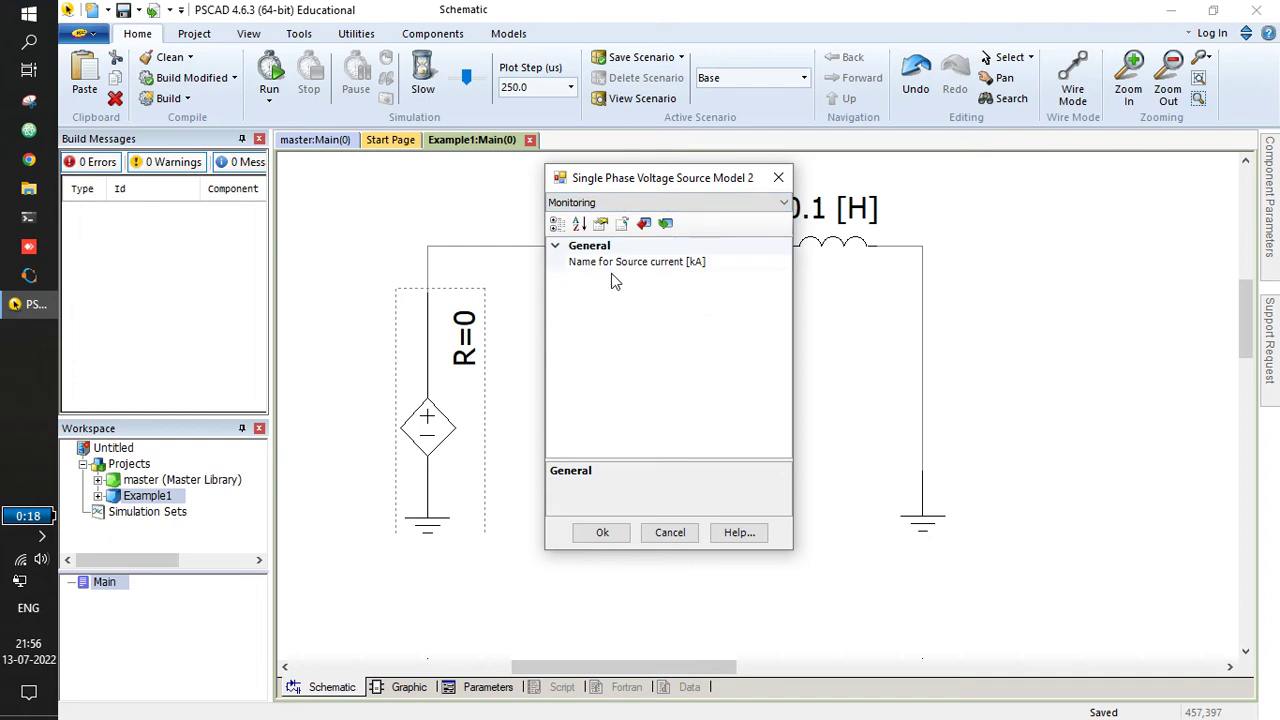
left_click(712, 262)
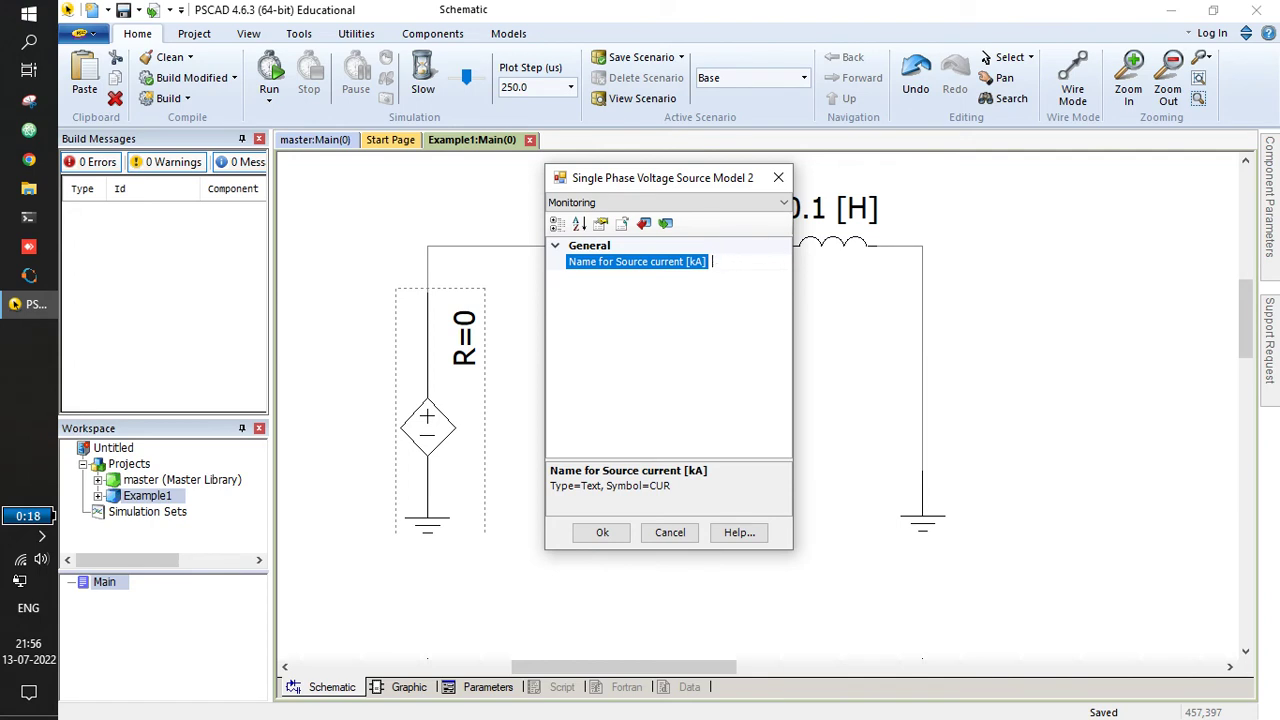
left_click(602, 532)
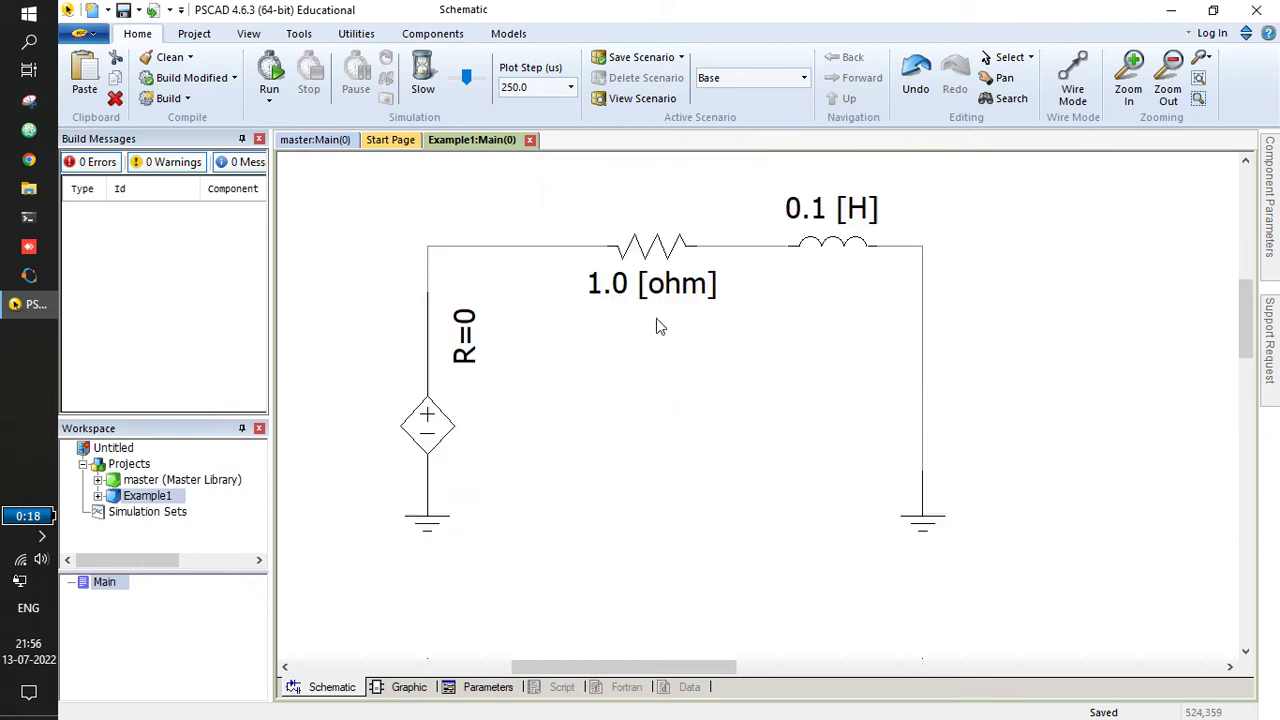
Change the series resistor's Resistance from 1.0 to 100 [ohm] in its properties.
double_click(662, 253)
left_click(727, 261)
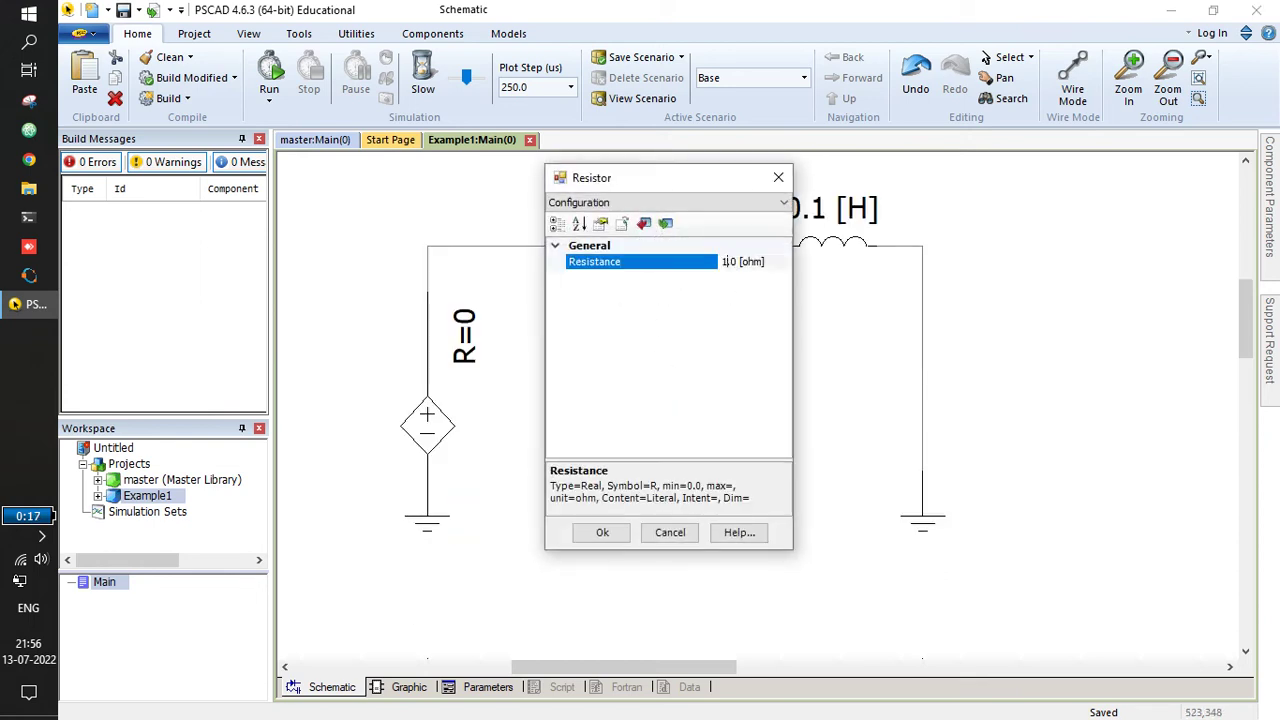
type("00")
key("Delete")
key("Delete")
left_click(603, 533)
left_click(817, 372)
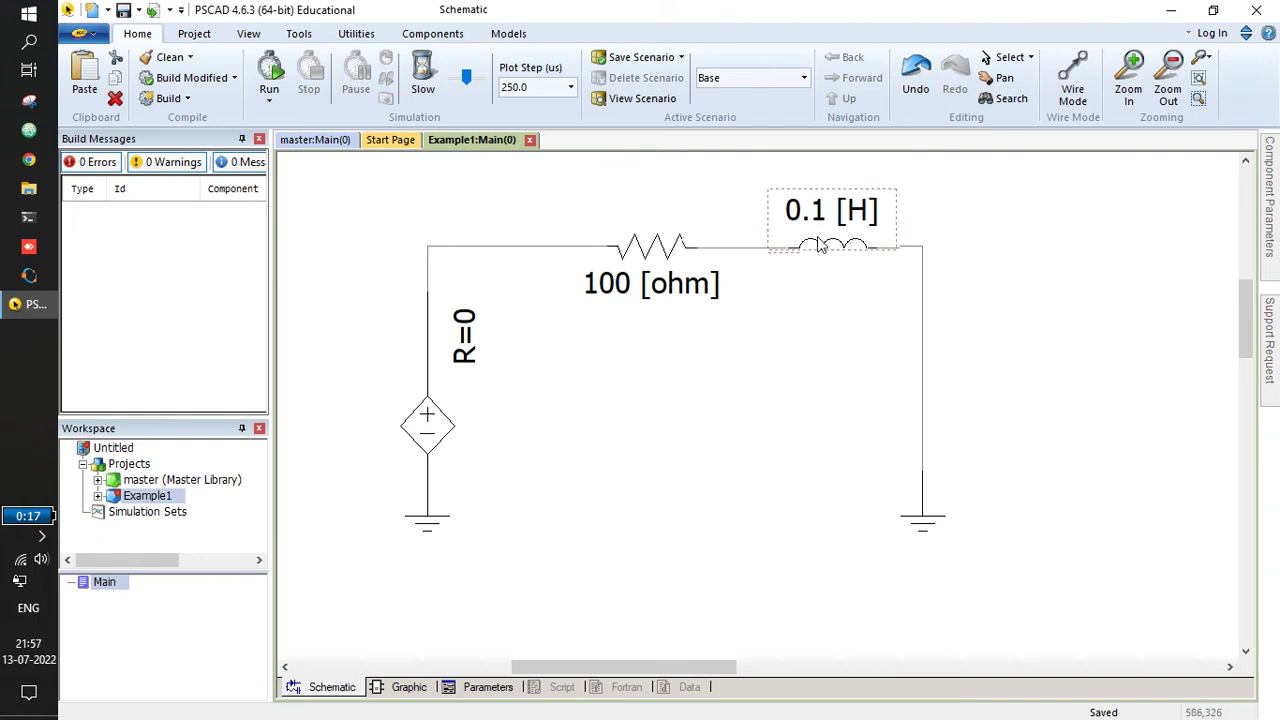
mouse_move(819, 246)
scroll(775, 390, "up", 1)
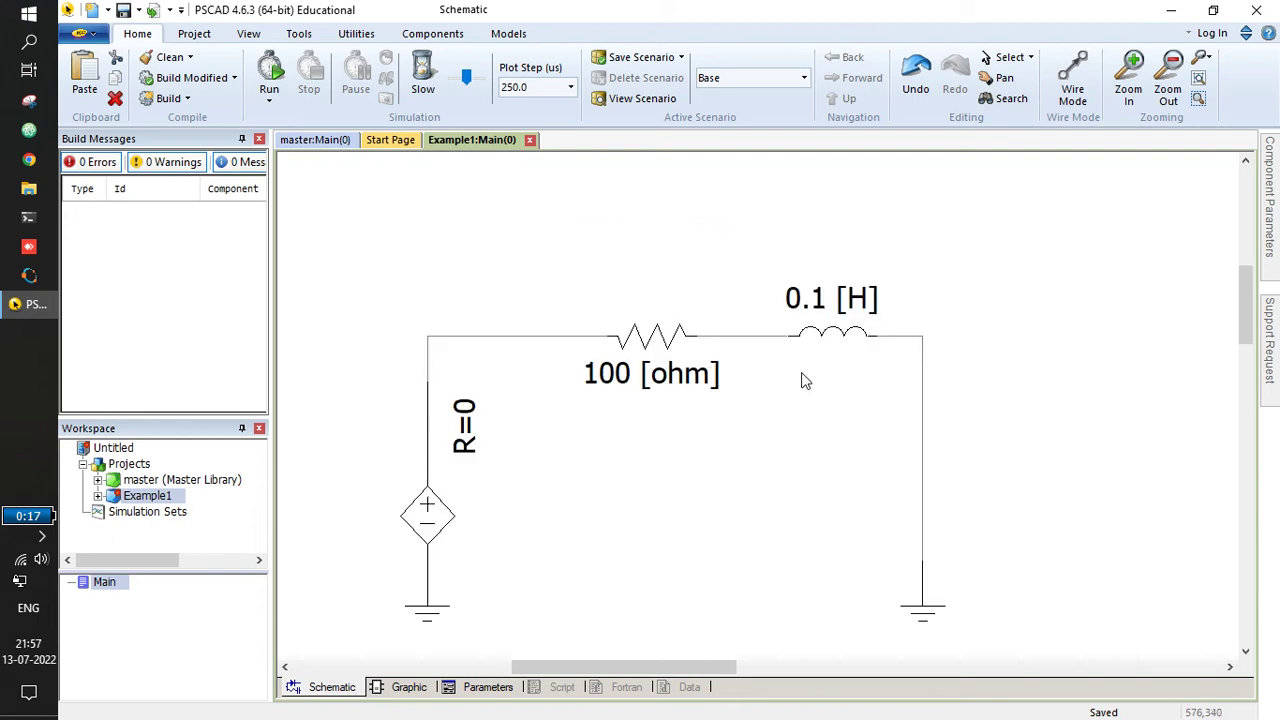
scroll(850, 320, "down", 2)
scroll(703, 420, "up", 1)
scroll(723, 434, "down", 1)
scroll(728, 435, "up", 1)
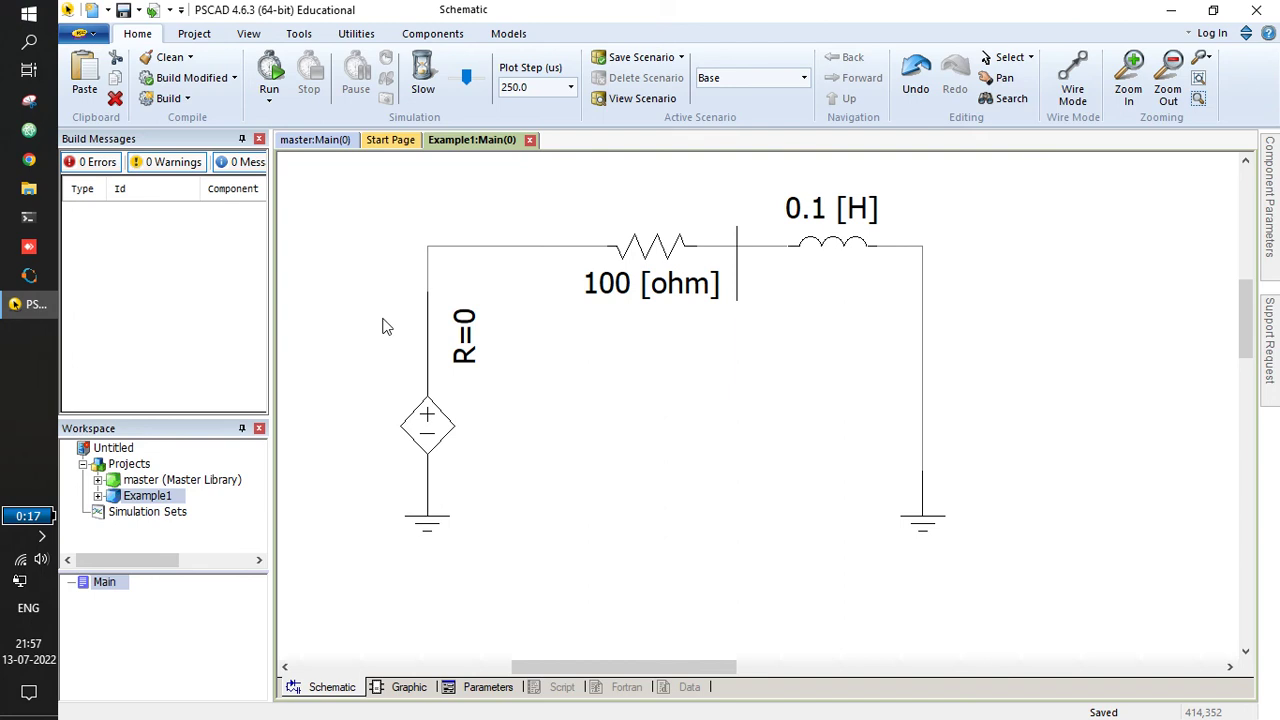
left_click(397, 316)
scroll(400, 320, "down", 2)
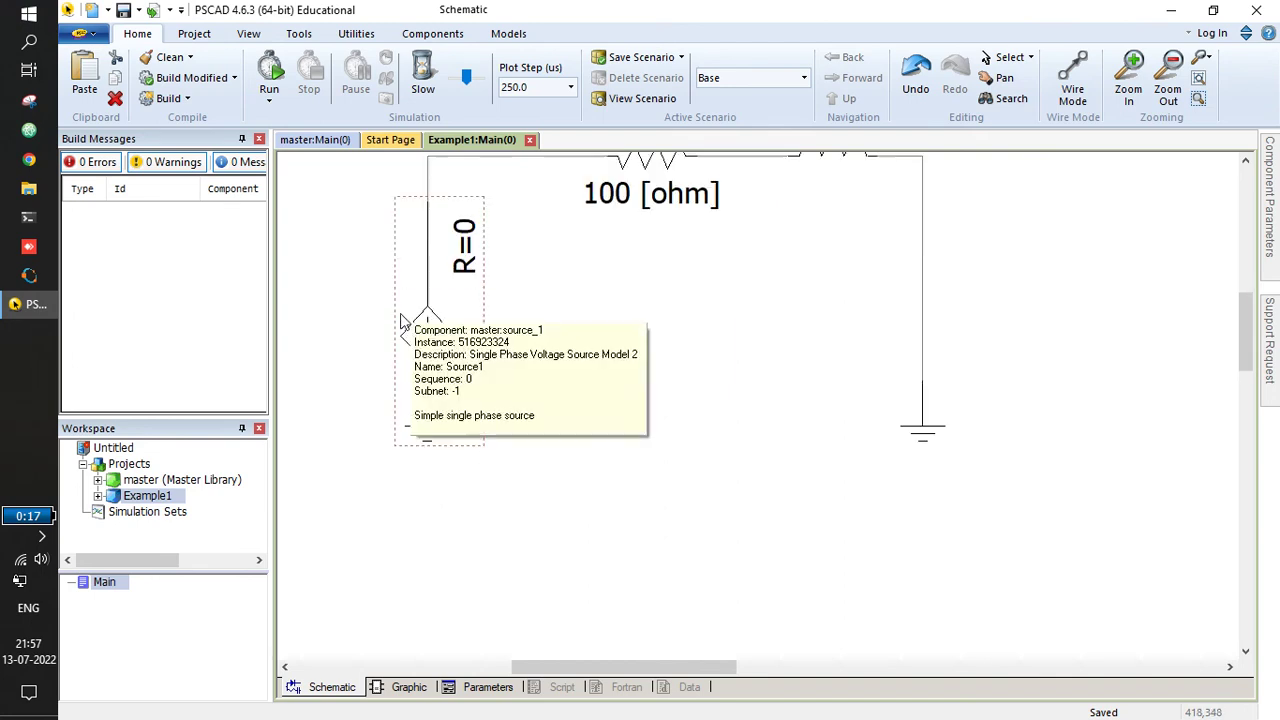
scroll(720, 371, "up", 2)
left_click(820, 256)
left_click(733, 216)
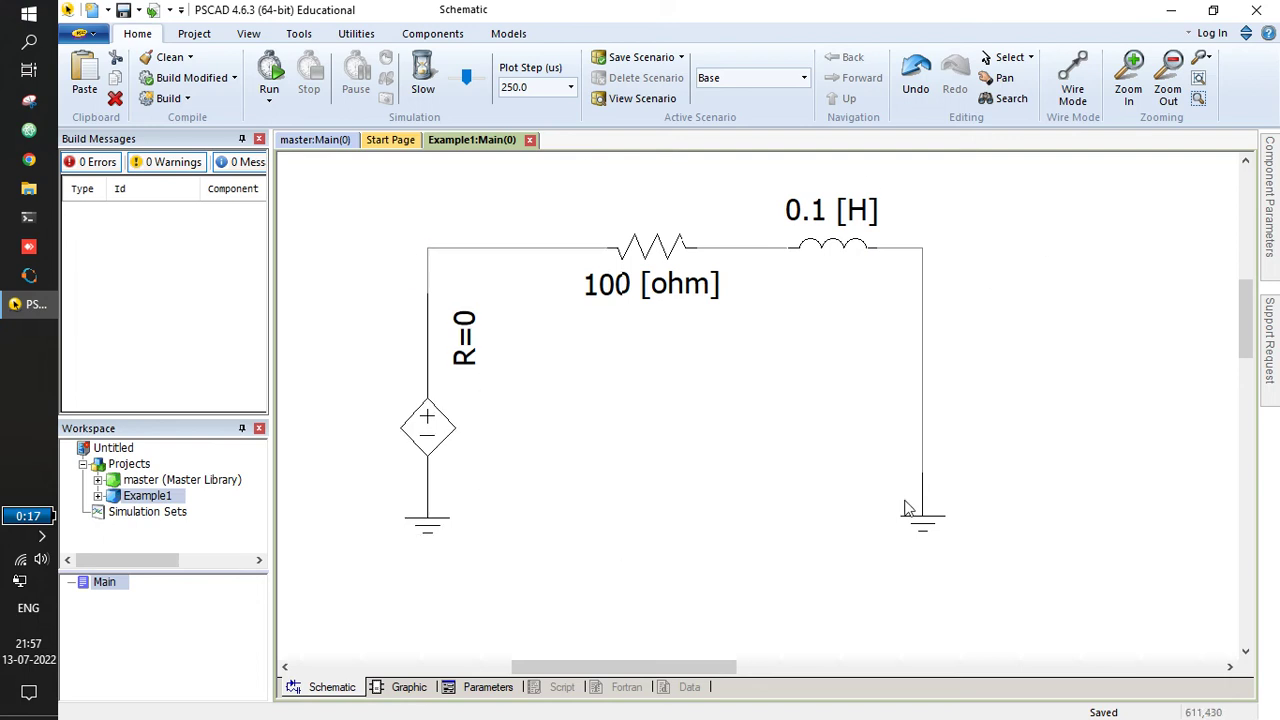
scroll(763, 463, "up", 2)
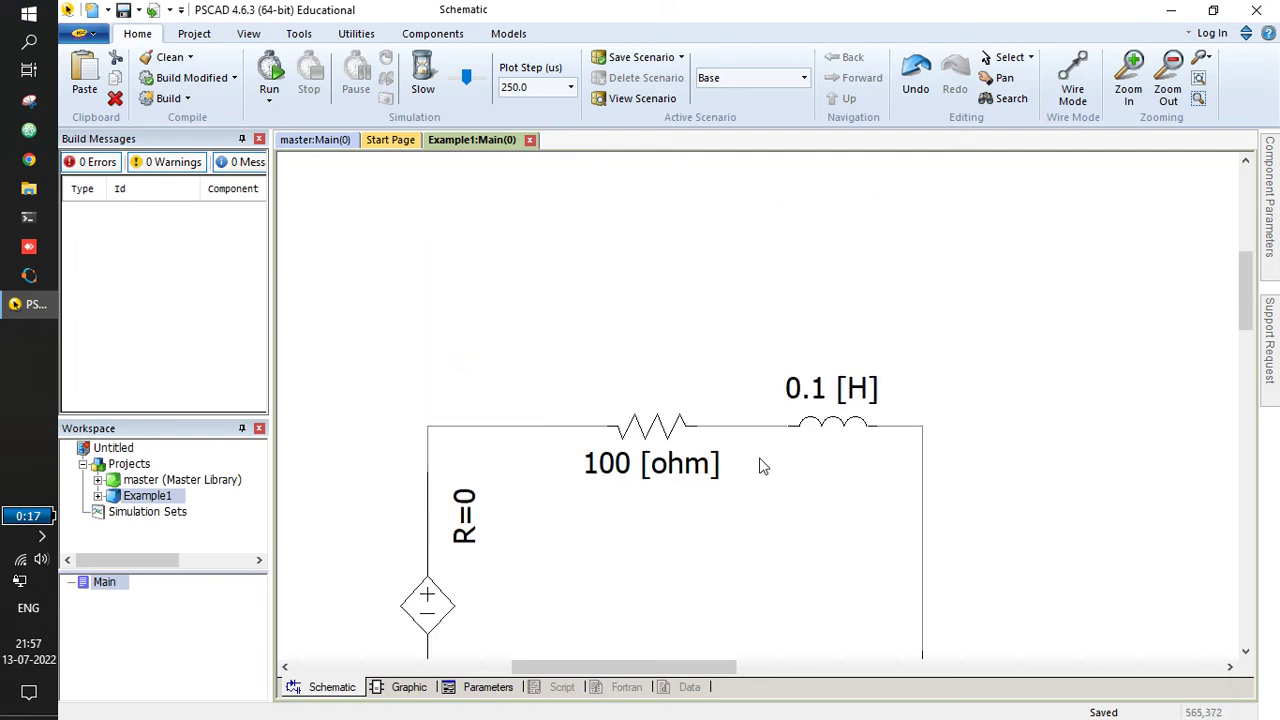
scroll(771, 463, "down", 2)
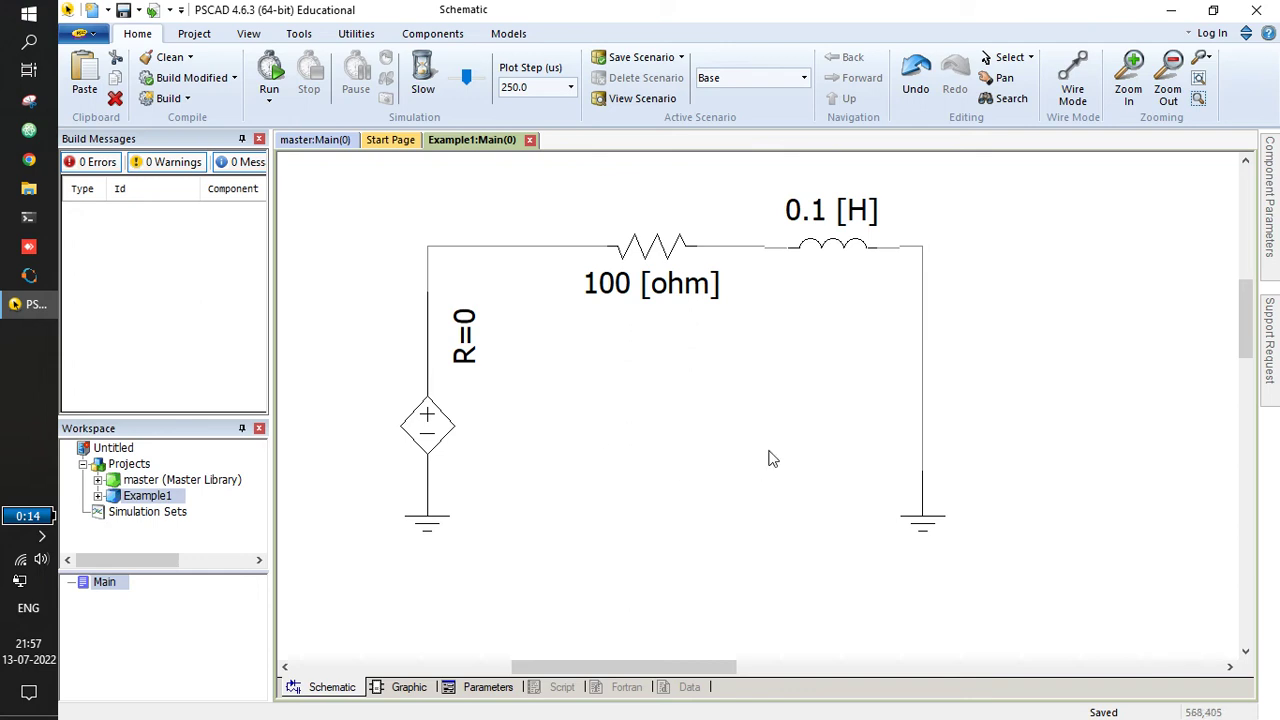
scroll(757, 465, "up", 2)
scroll(766, 470, "down", 2)
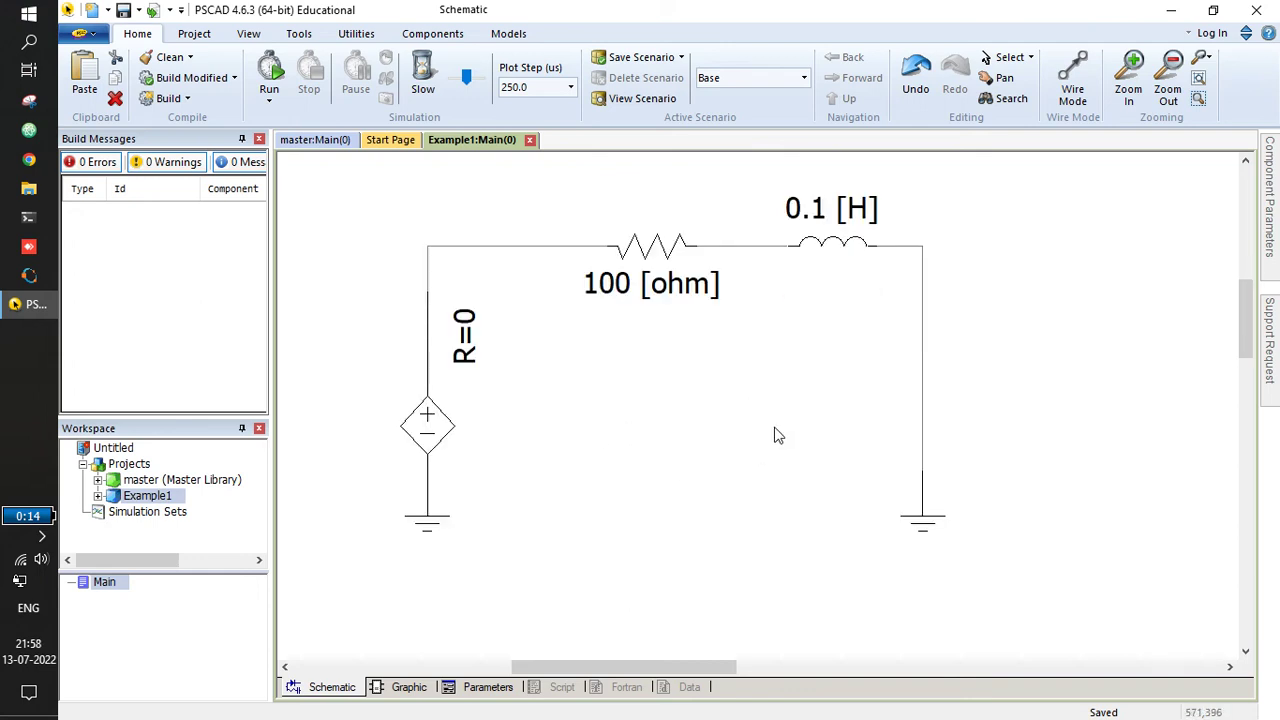
right_click(486, 198)
left_click(1137, 310)
right_click(1066, 278)
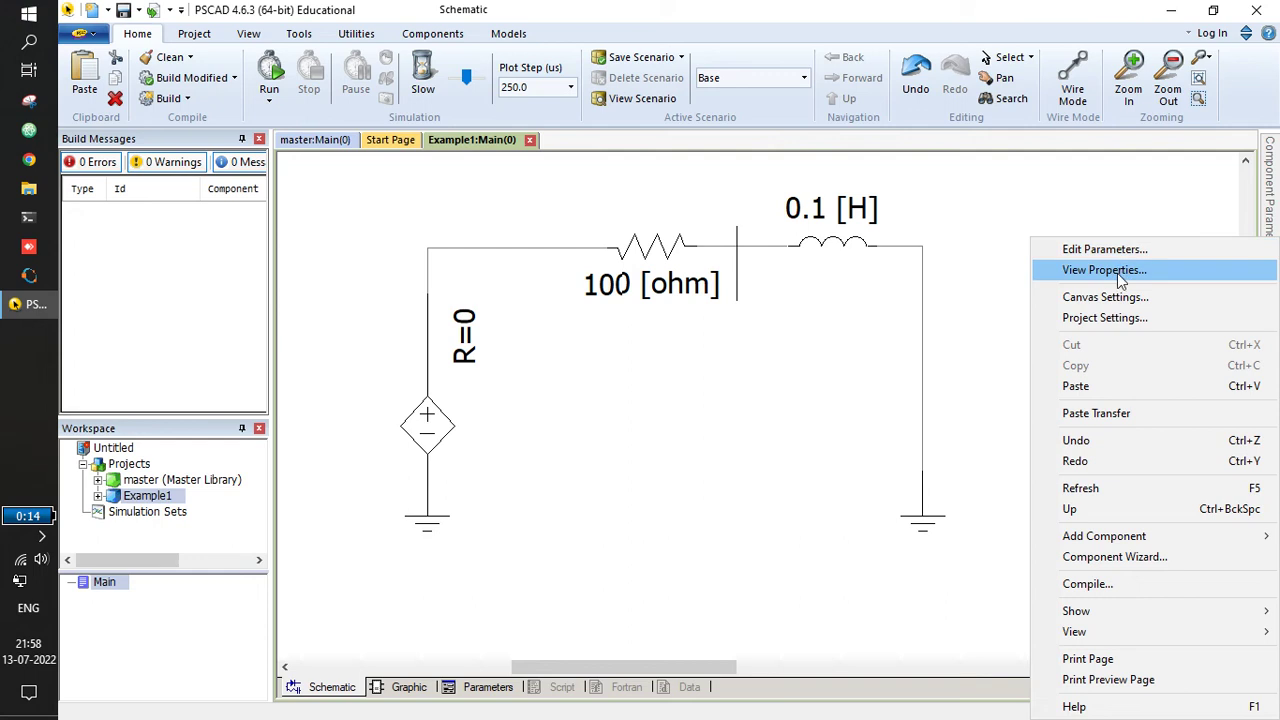
left_click(1100, 317)
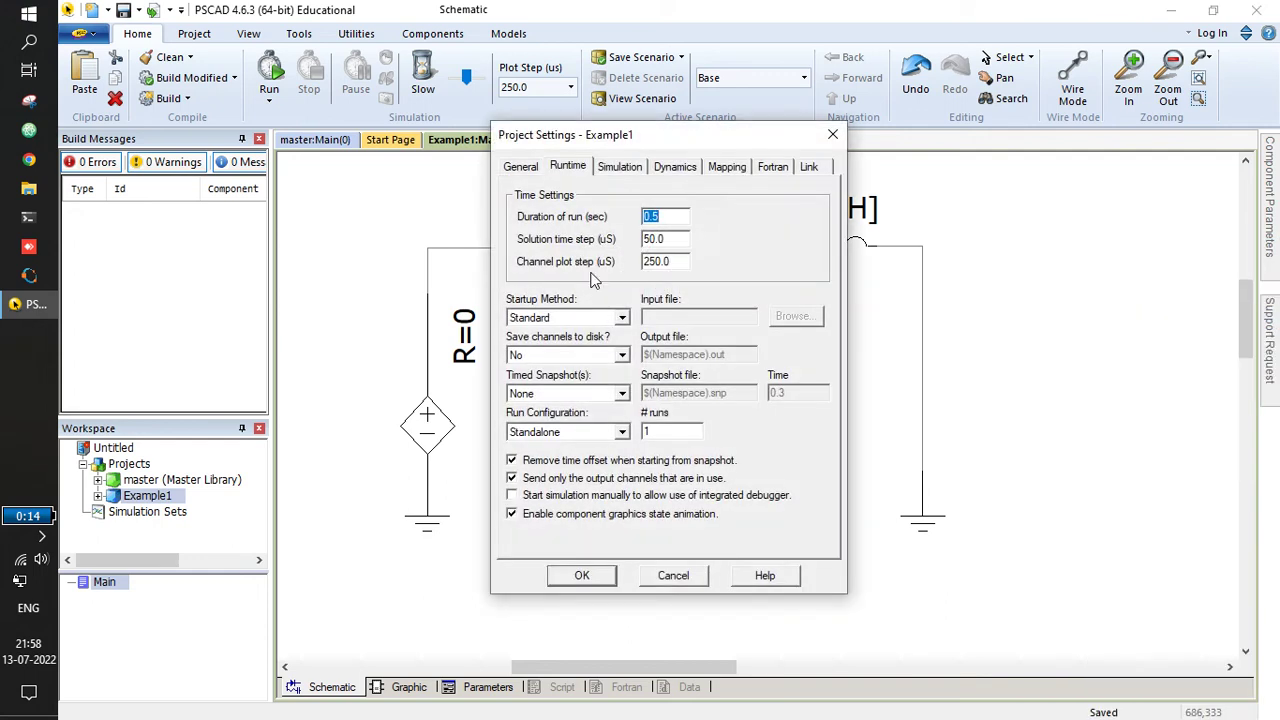
left_click(656, 217)
left_click_drag(662, 135, 1089, 166)
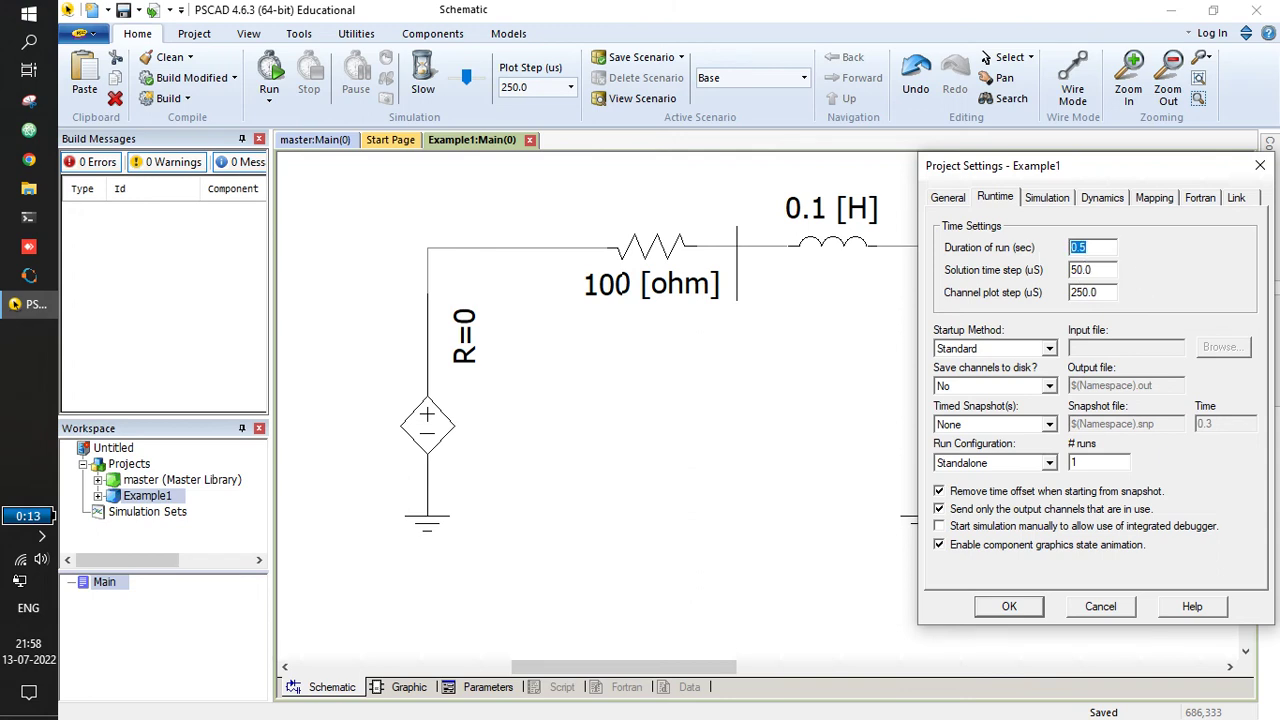
left_click(1103, 254)
left_click(1008, 609)
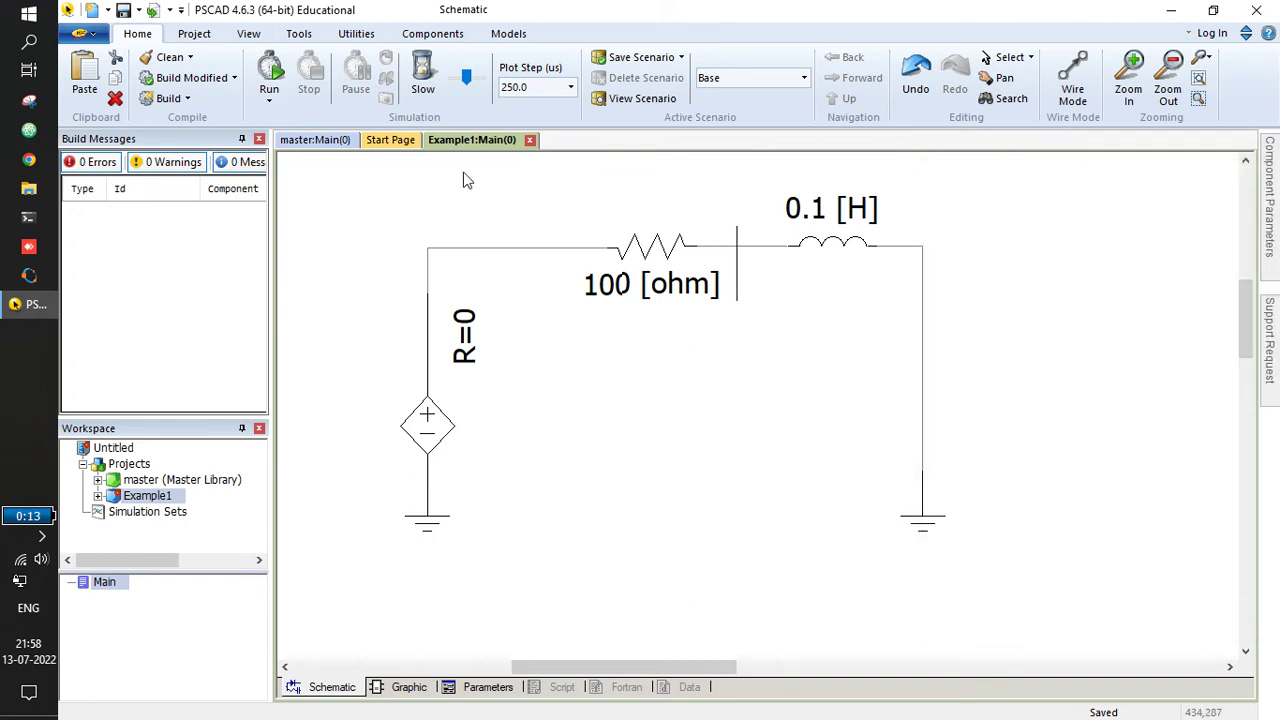
Set both the solution time step and the channel plot step to 100 µs in the Project ribbon.
left_click(195, 35)
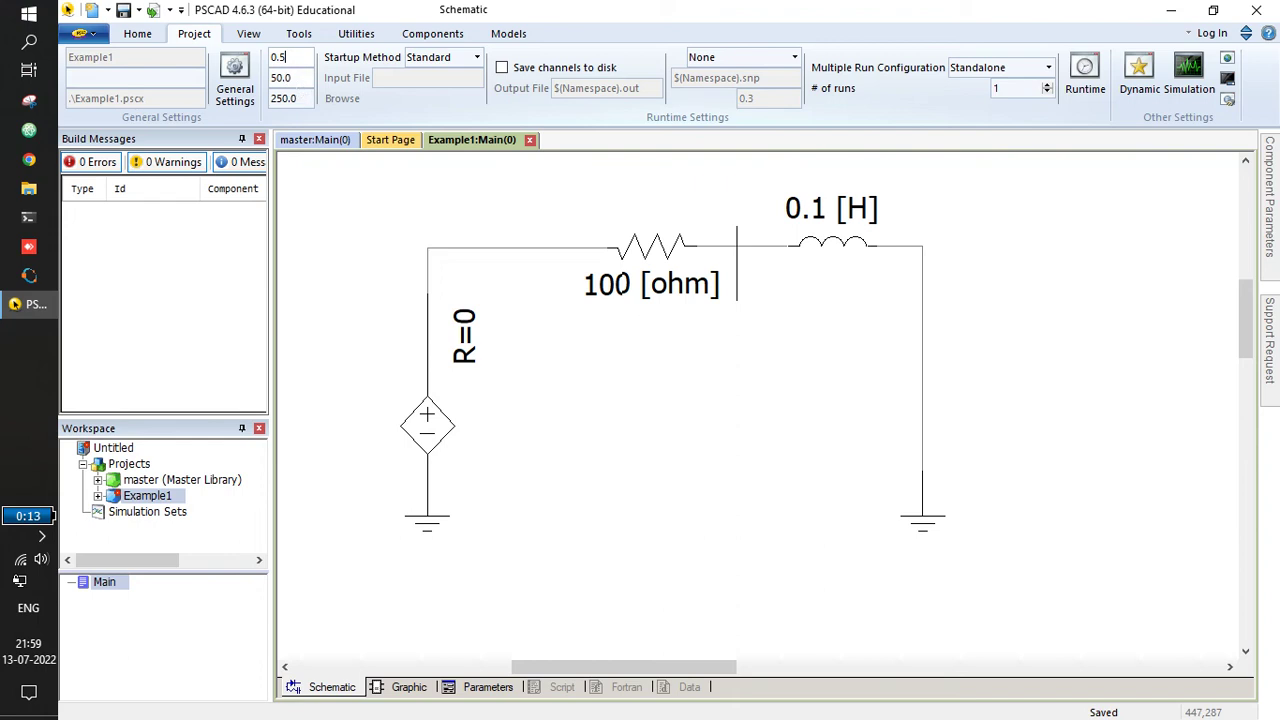
left_click(290, 78)
key("shift+Home")
key("Tab")
type("100")
left_click(291, 77)
type("100")
key("Return")
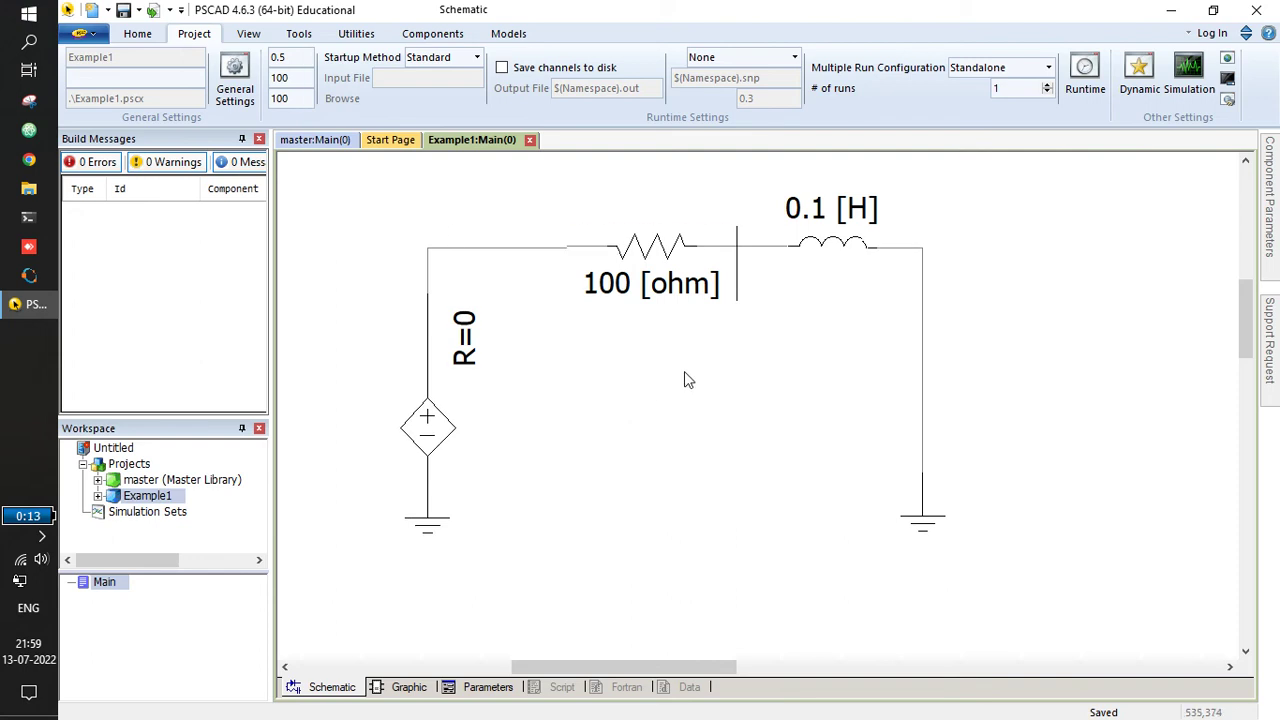
scroll(685, 375, "up", 2)
Show the Components ribbon listing Ammeter, Voltmeter and Voltmeter to Ground.
left_click(622, 345)
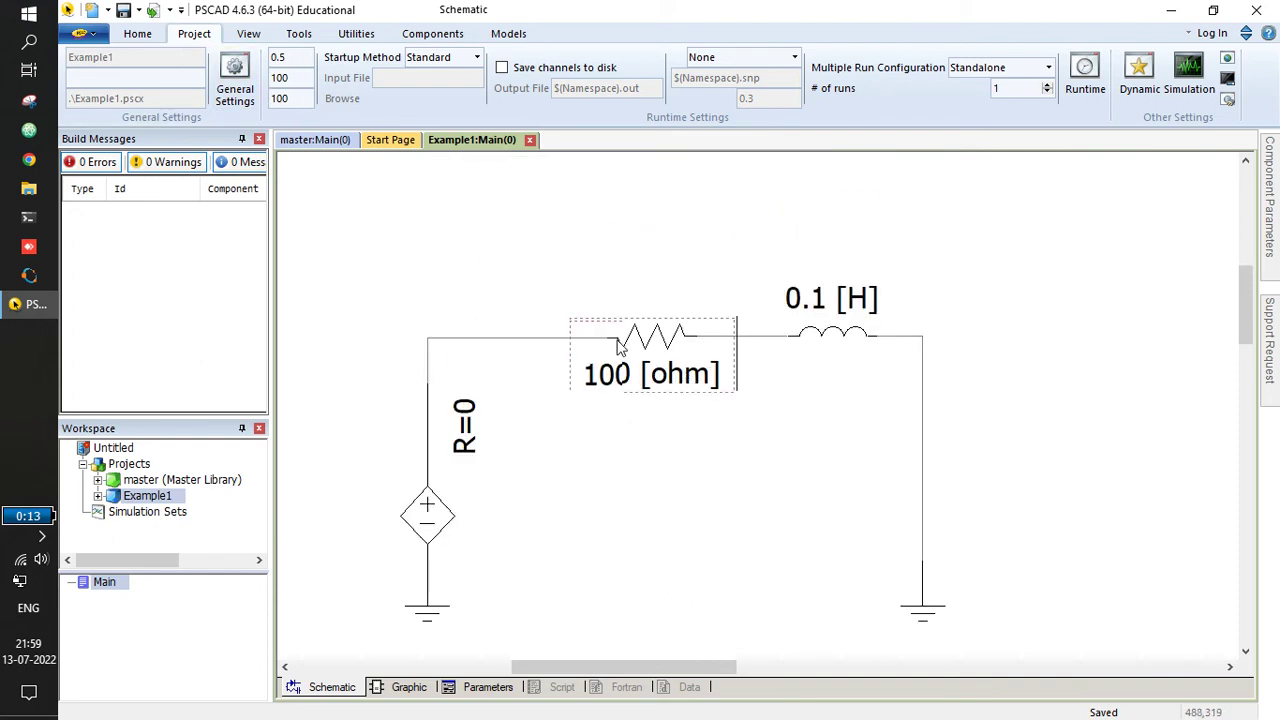
scroll(633, 349, "down", 2)
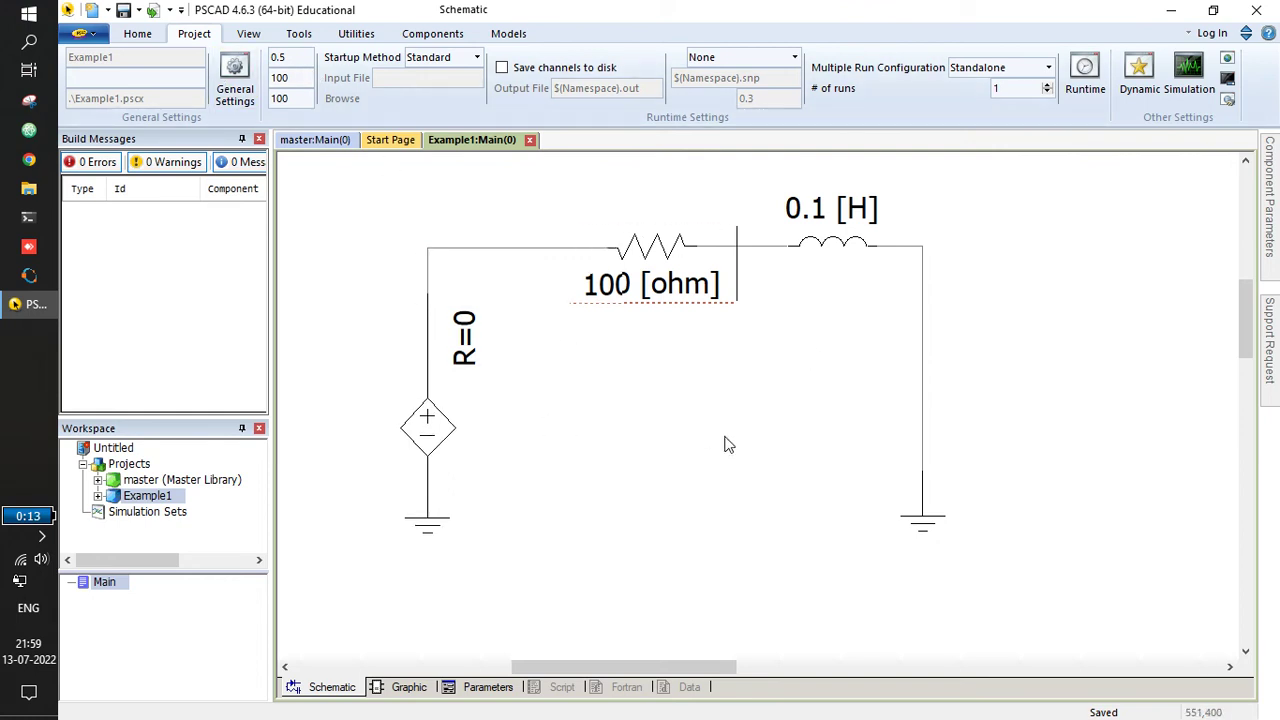
scroll(760, 427, "up", 2)
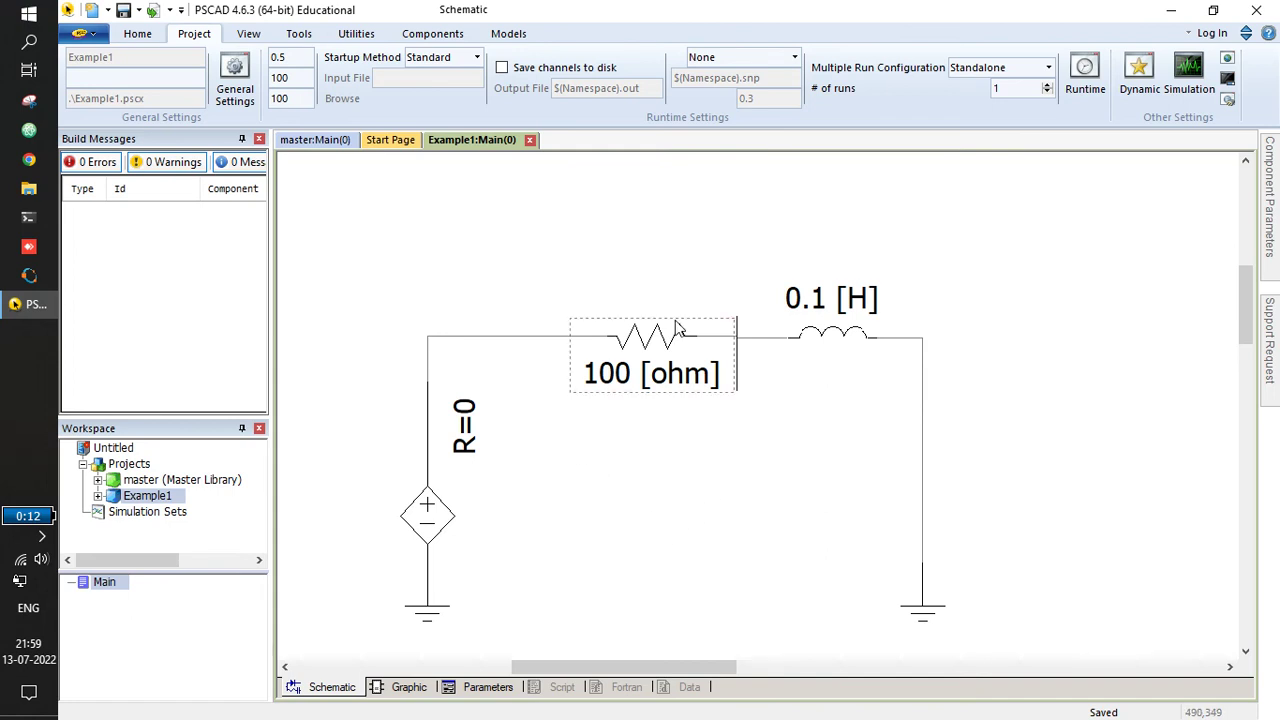
left_click(137, 33)
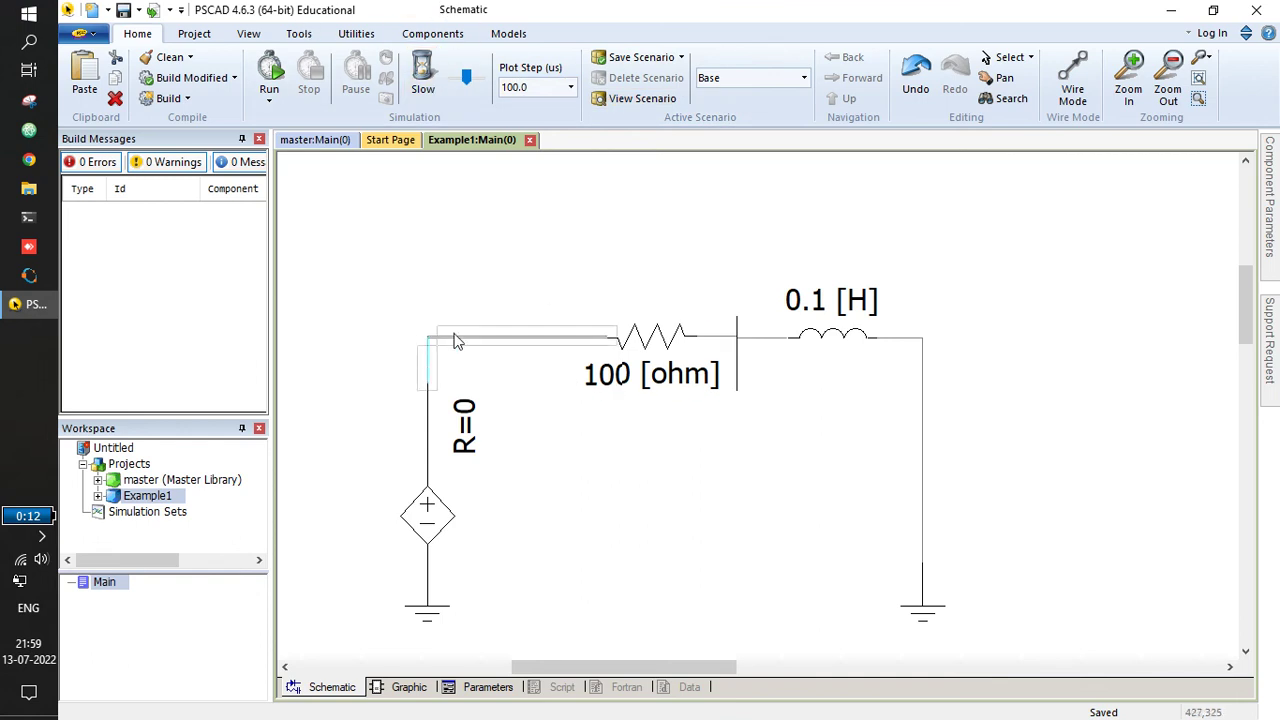
left_click(432, 35)
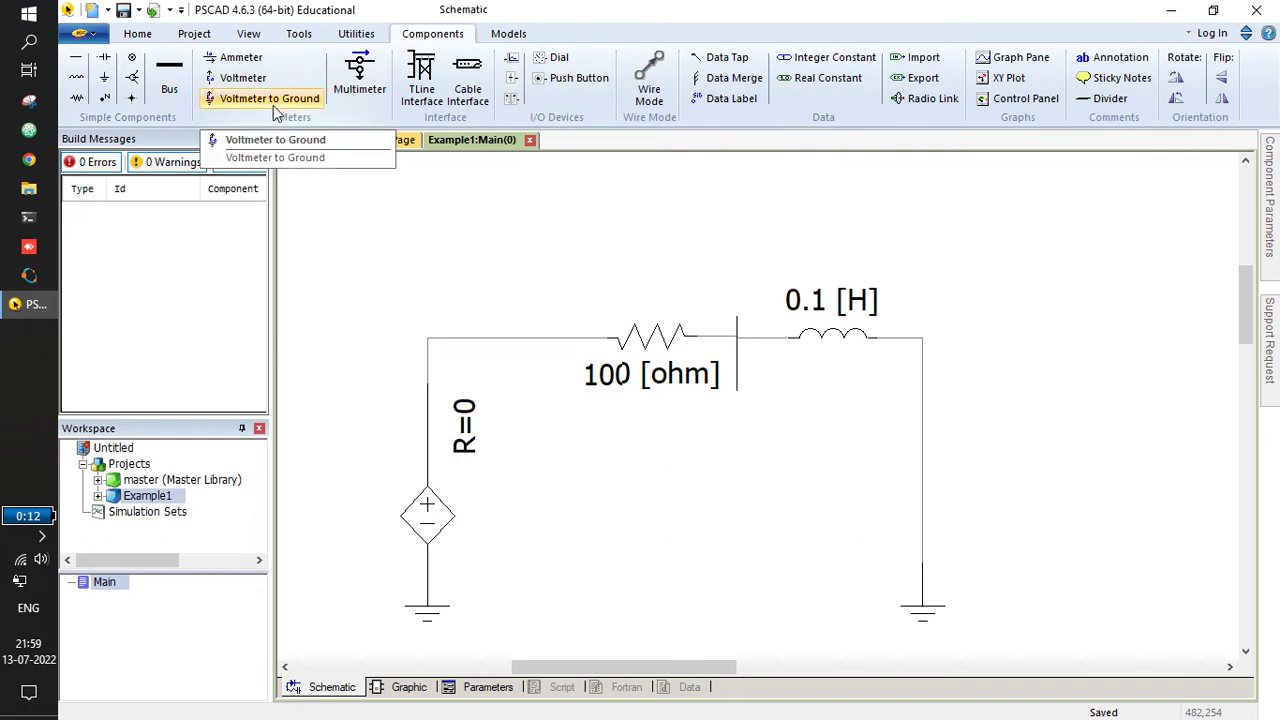
Place an ammeter on the shortened top wire and wire it to the 100 ohm resistor.
left_click(235, 57)
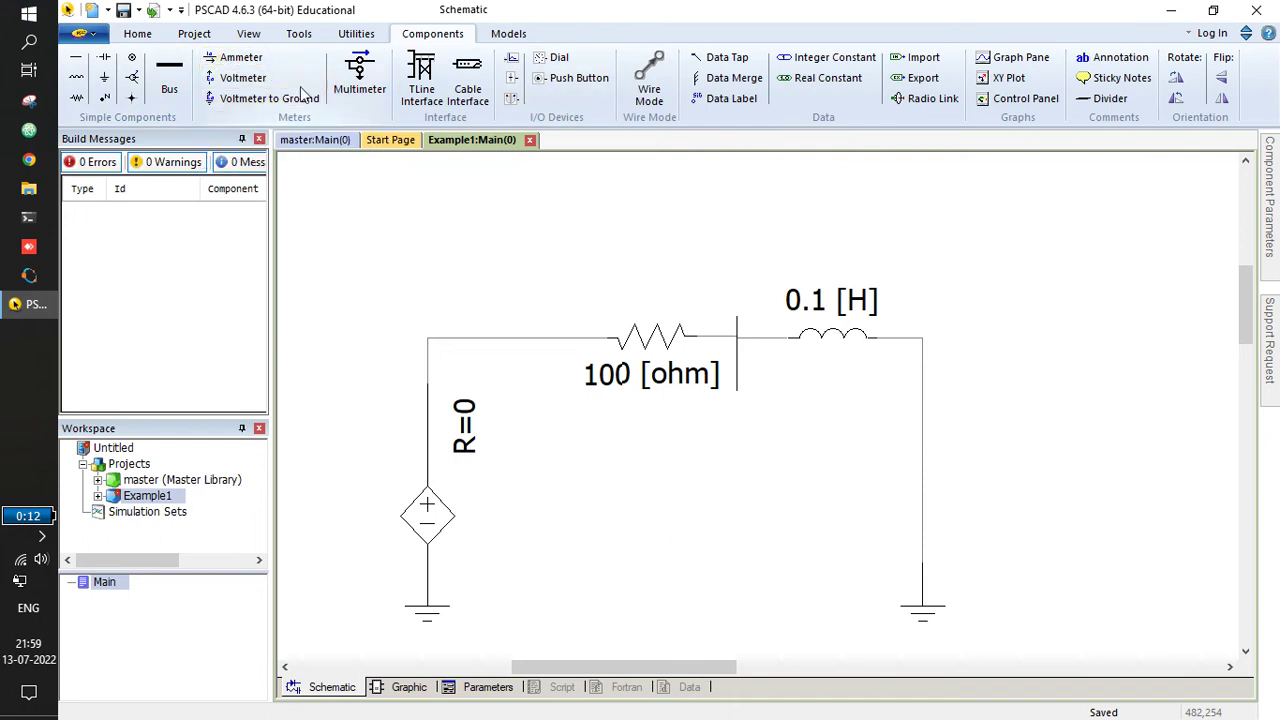
left_click(477, 258)
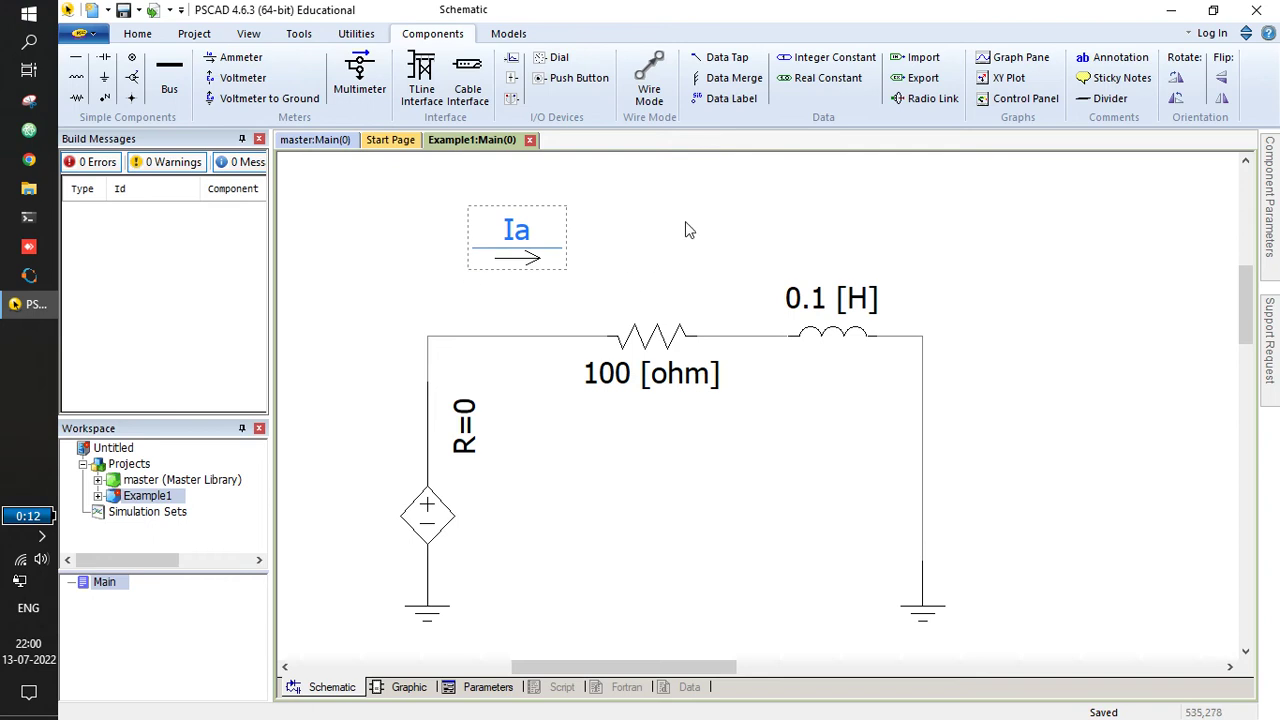
left_click(545, 340)
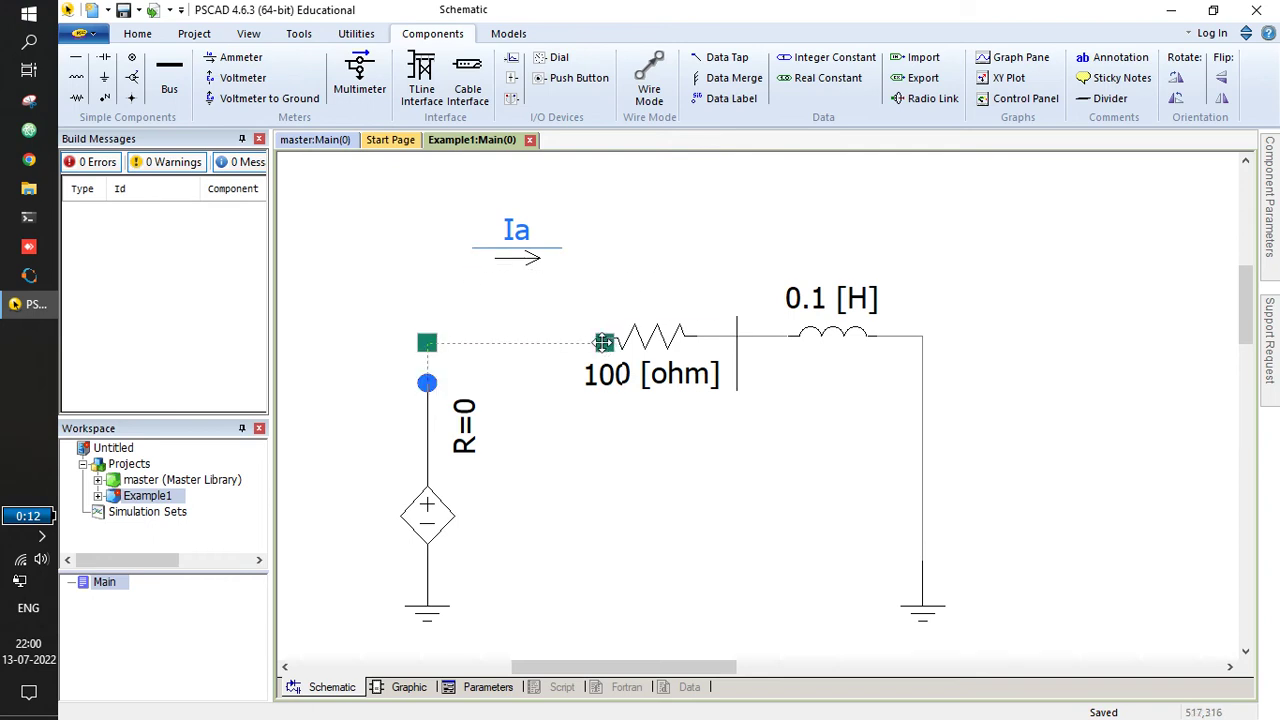
left_click_drag(604, 337, 468, 337)
left_click_drag(517, 245, 512, 338)
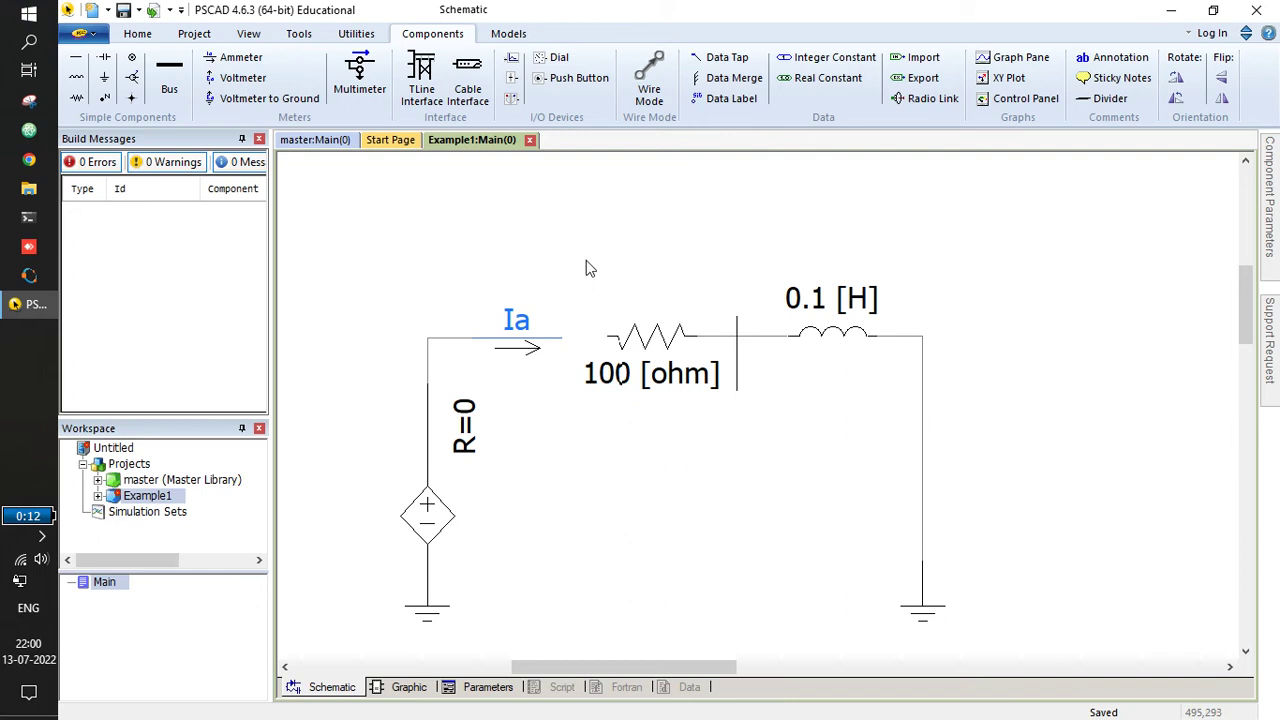
key("ctrl+w")
left_click(563, 338)
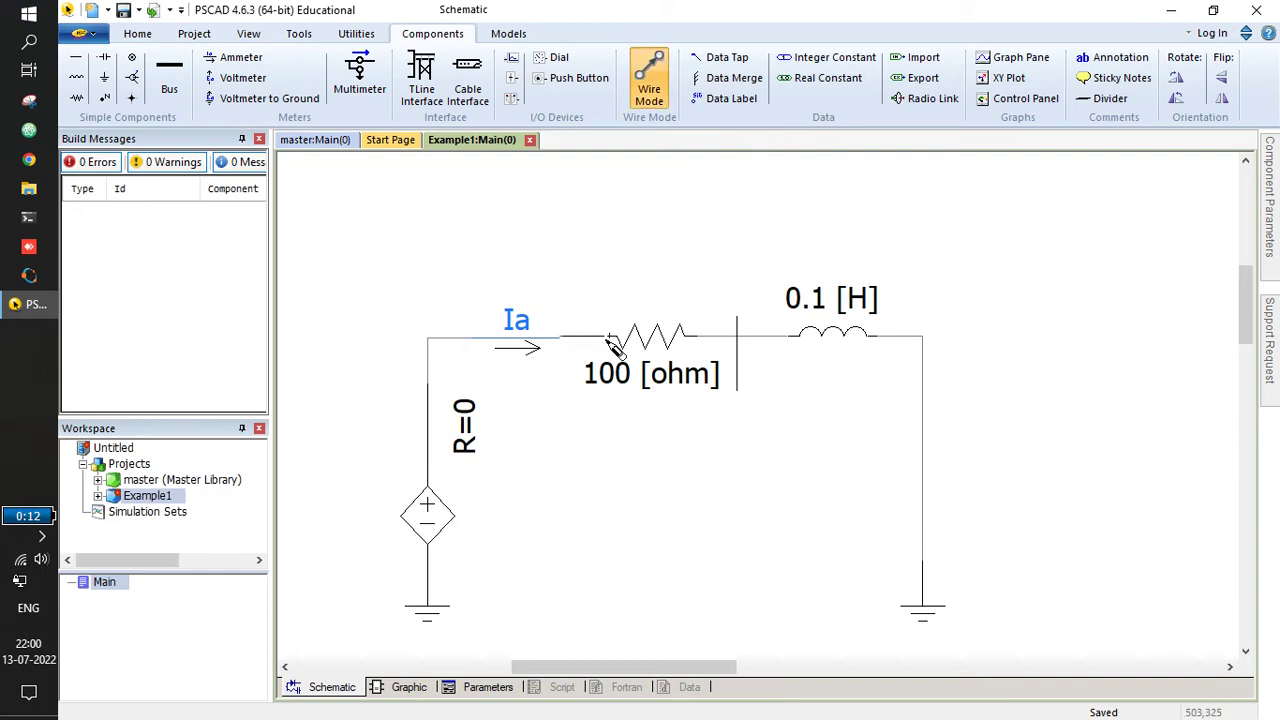
right_click(609, 343)
key("Escape")
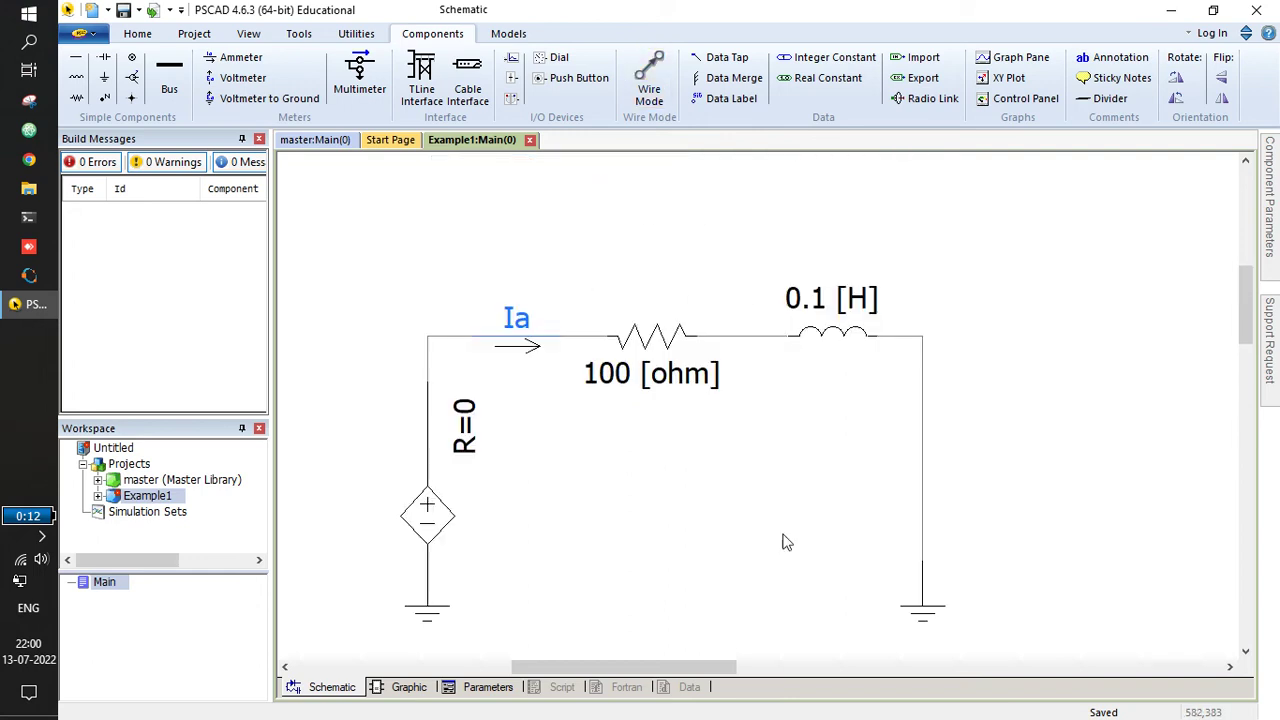
scroll(742, 512, "down", 1)
Confirm the ammeter's Signal Name as Ia in its properties.
left_click(580, 345)
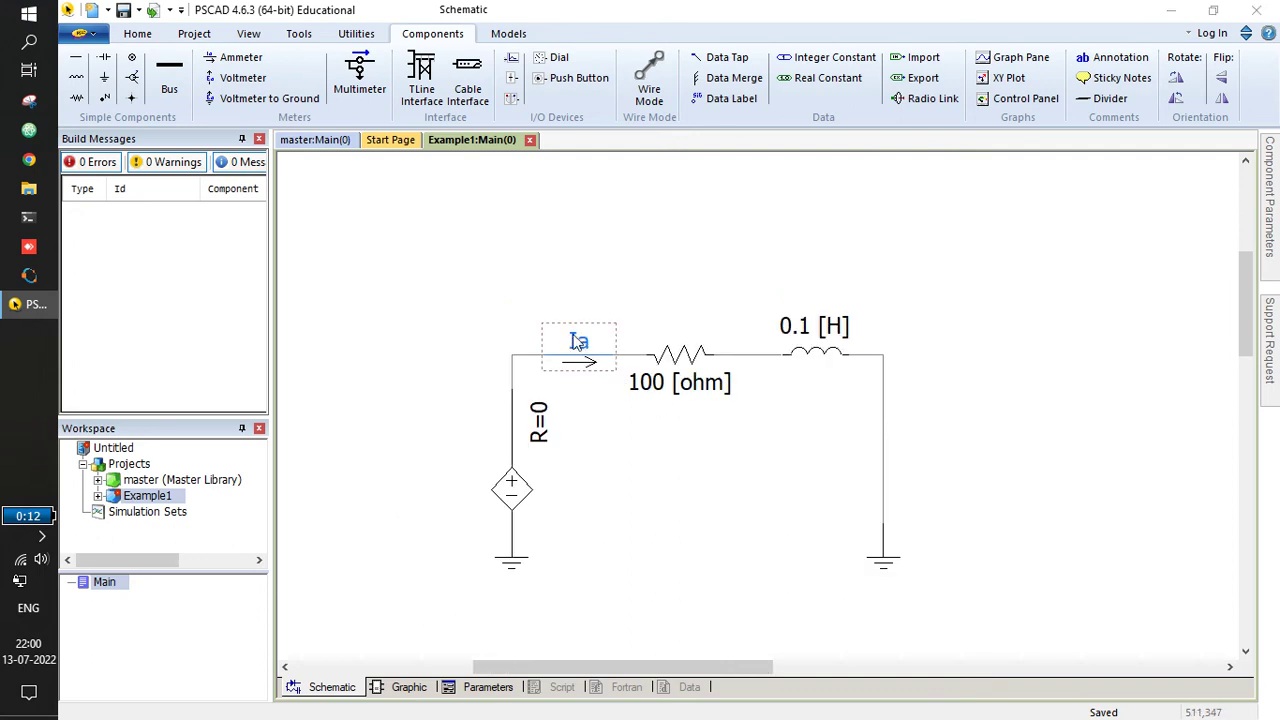
double_click(579, 342)
left_click(727, 261)
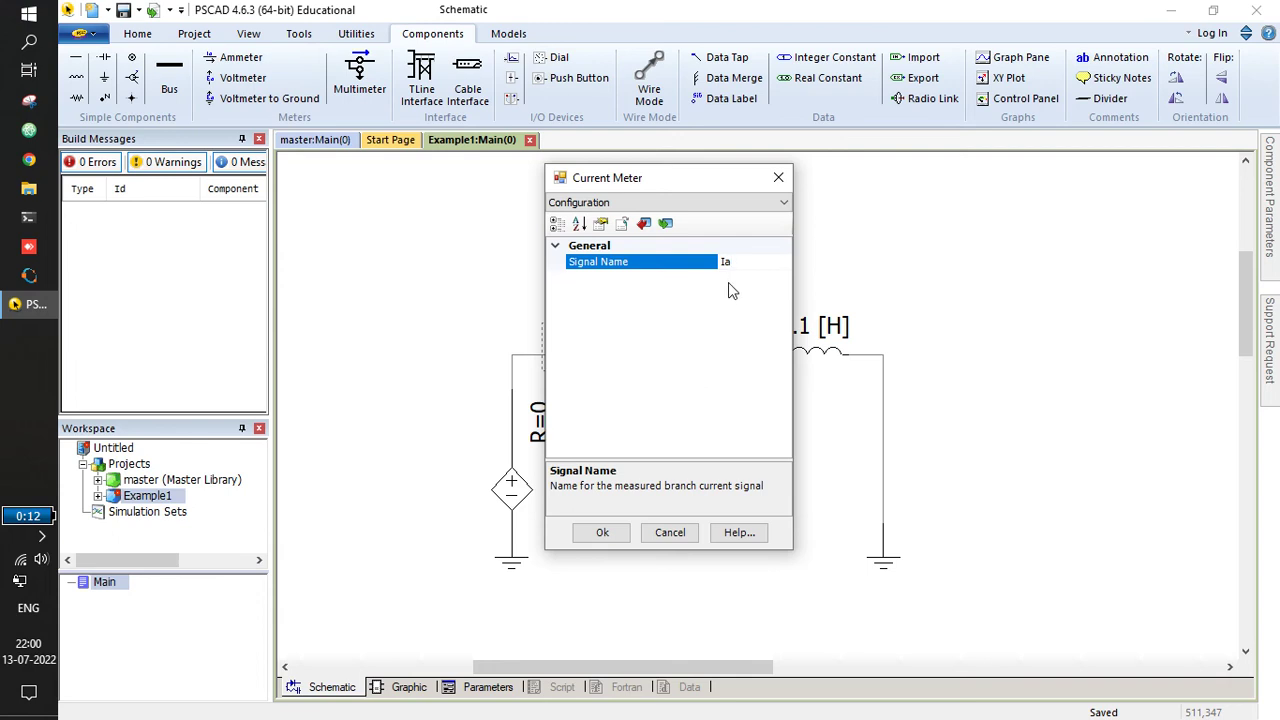
left_click(603, 533)
left_click_drag(790, 470, 680, 443)
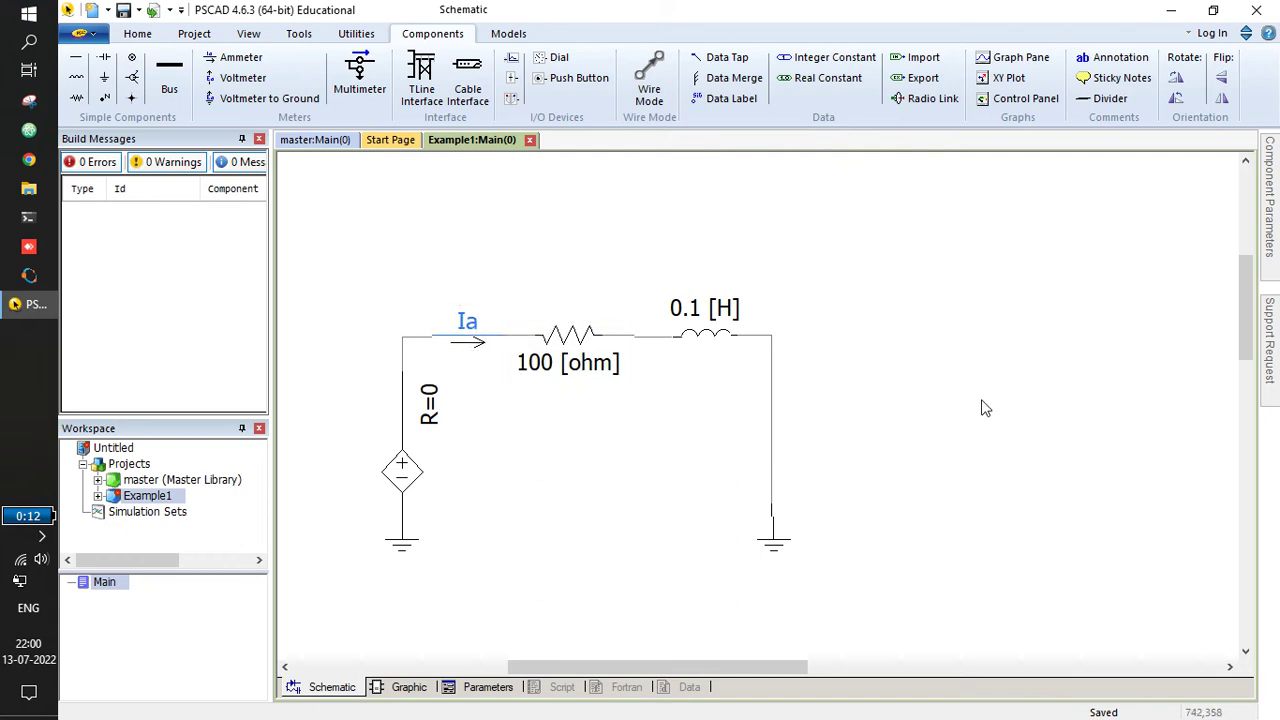
Place an Output Channel near the top right of the schematic.
left_click(676, 333)
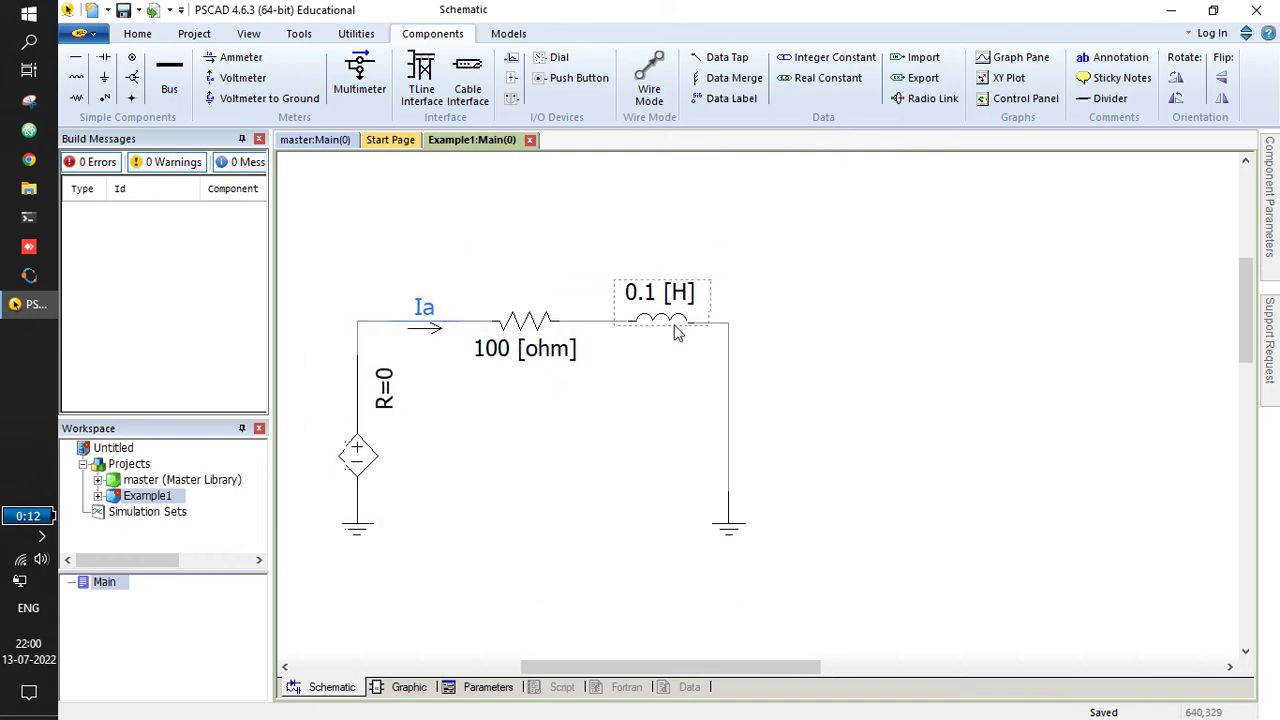
left_click(910, 326)
left_click(433, 325)
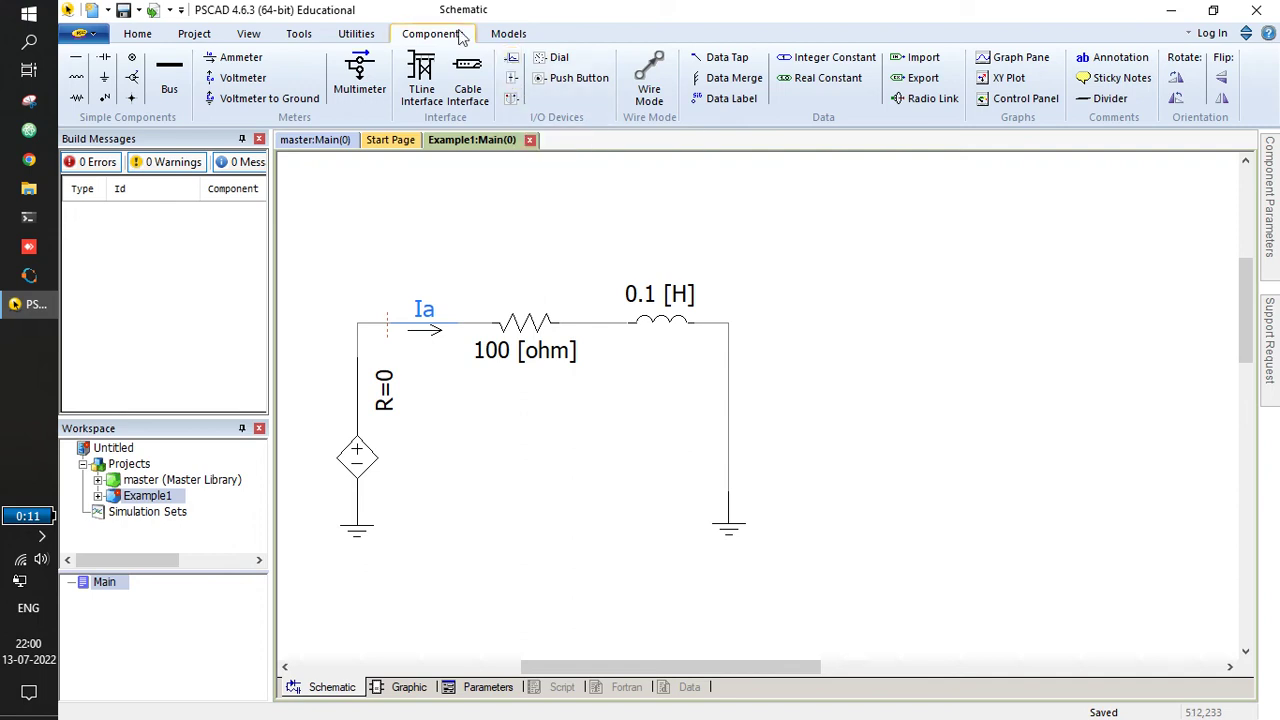
left_click(516, 64)
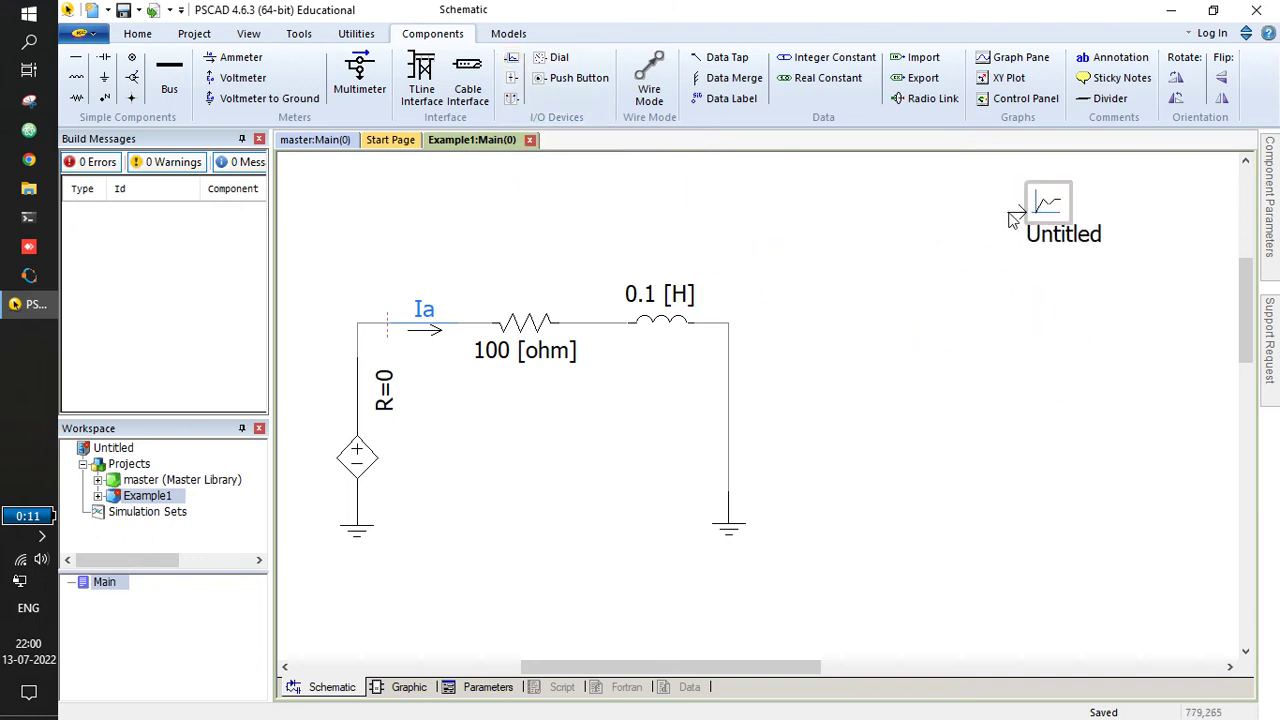
left_click(1000, 228)
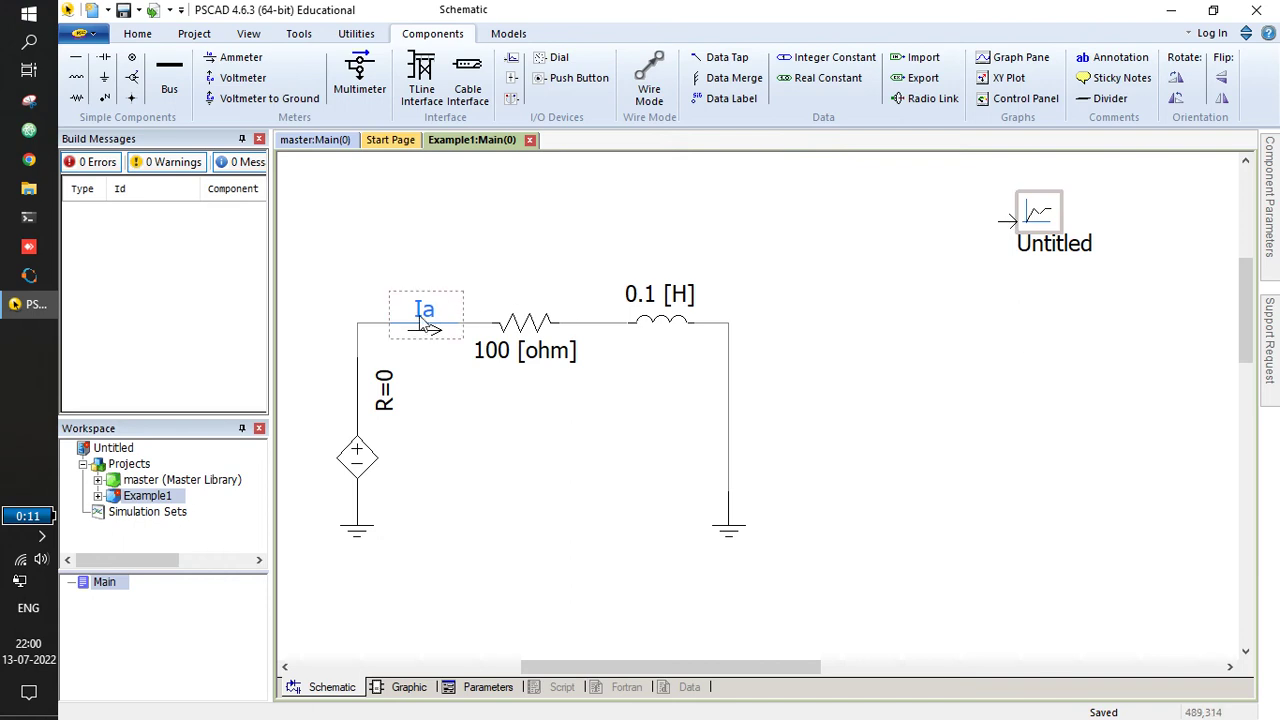
Add a data label and wire it to the output channel's input.
left_click(731, 108)
left_click(930, 230)
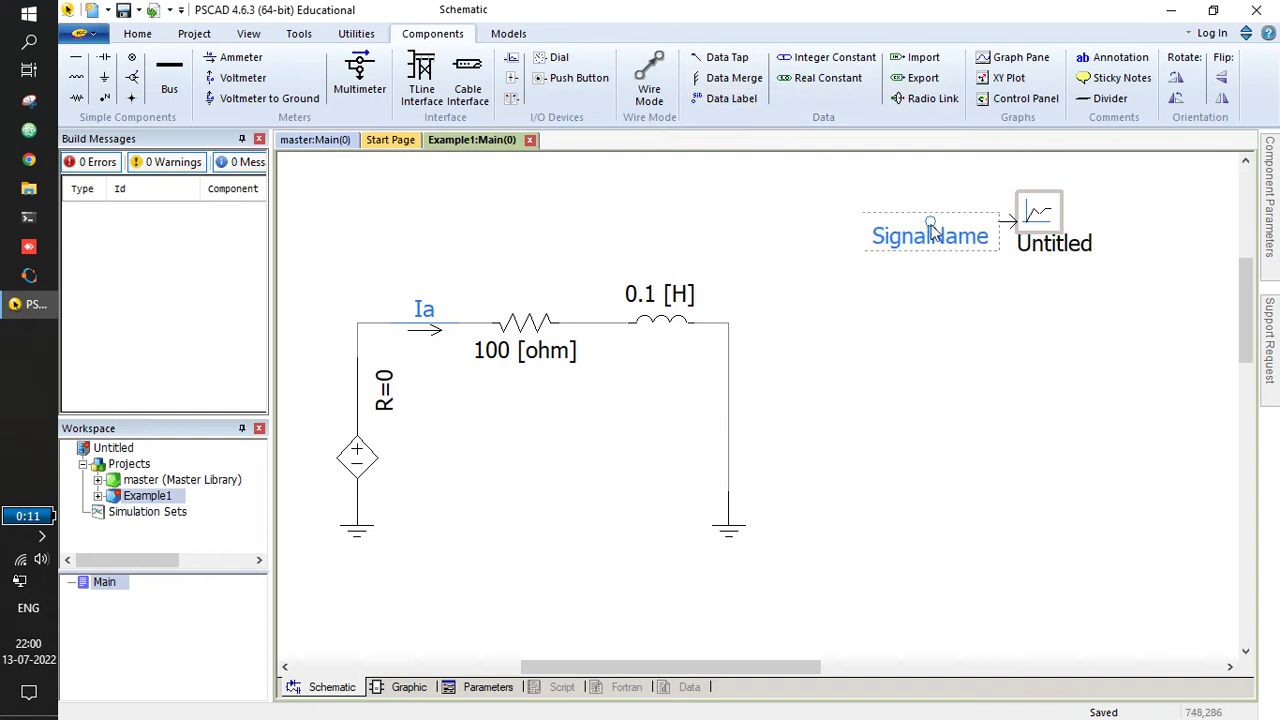
left_click(932, 278)
key("ctrl+w")
left_click(930, 222)
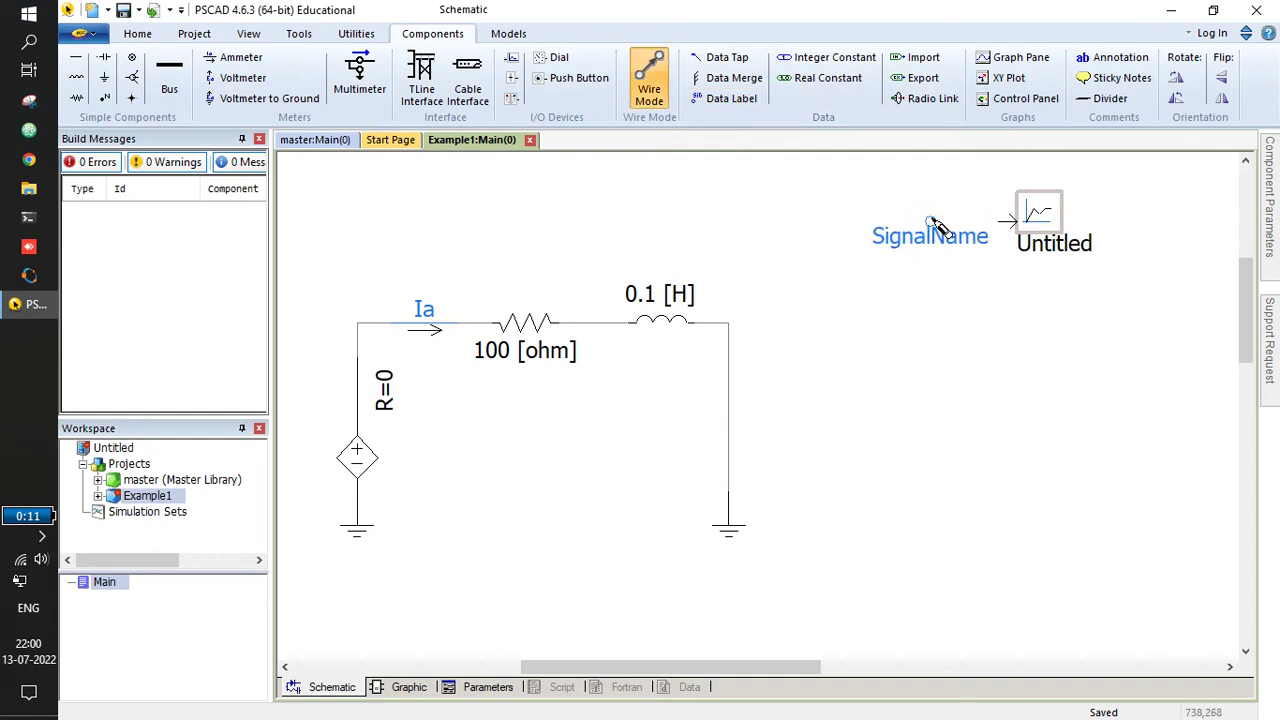
left_click(1005, 222)
key("ctrl+w")
left_click(1030, 232)
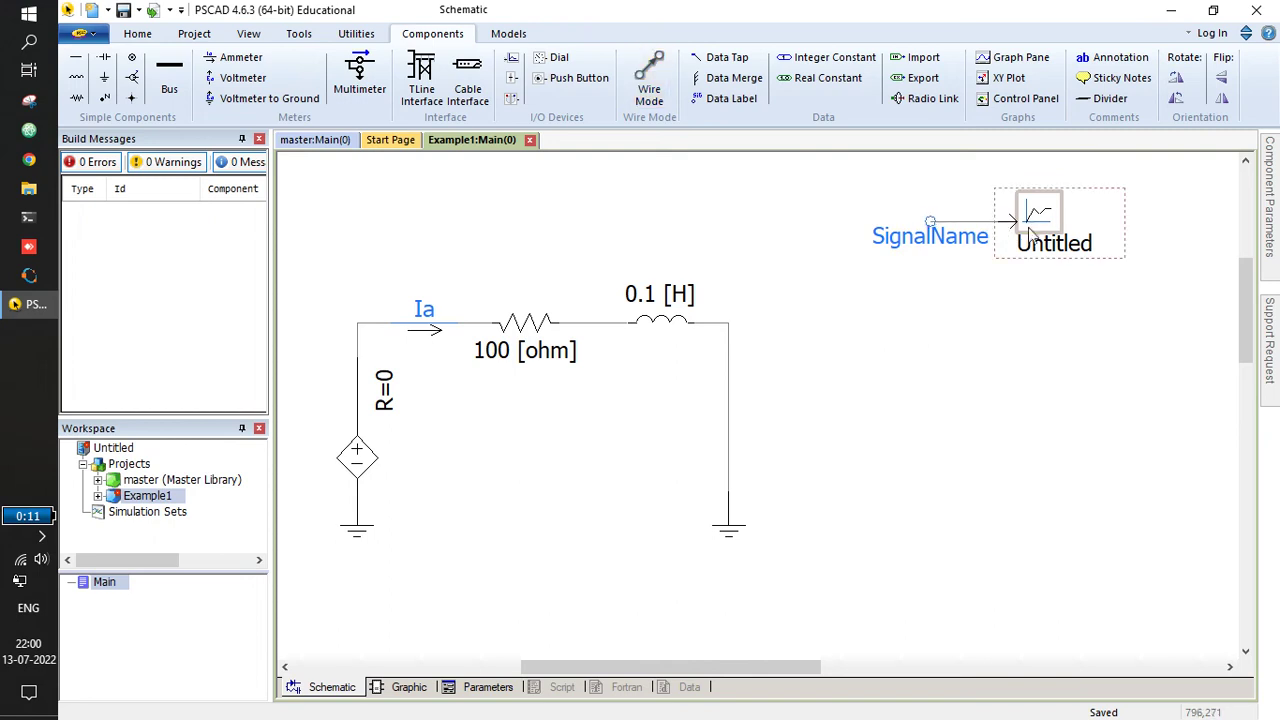
Set the data label's signal name to Ia.
double_click(932, 248)
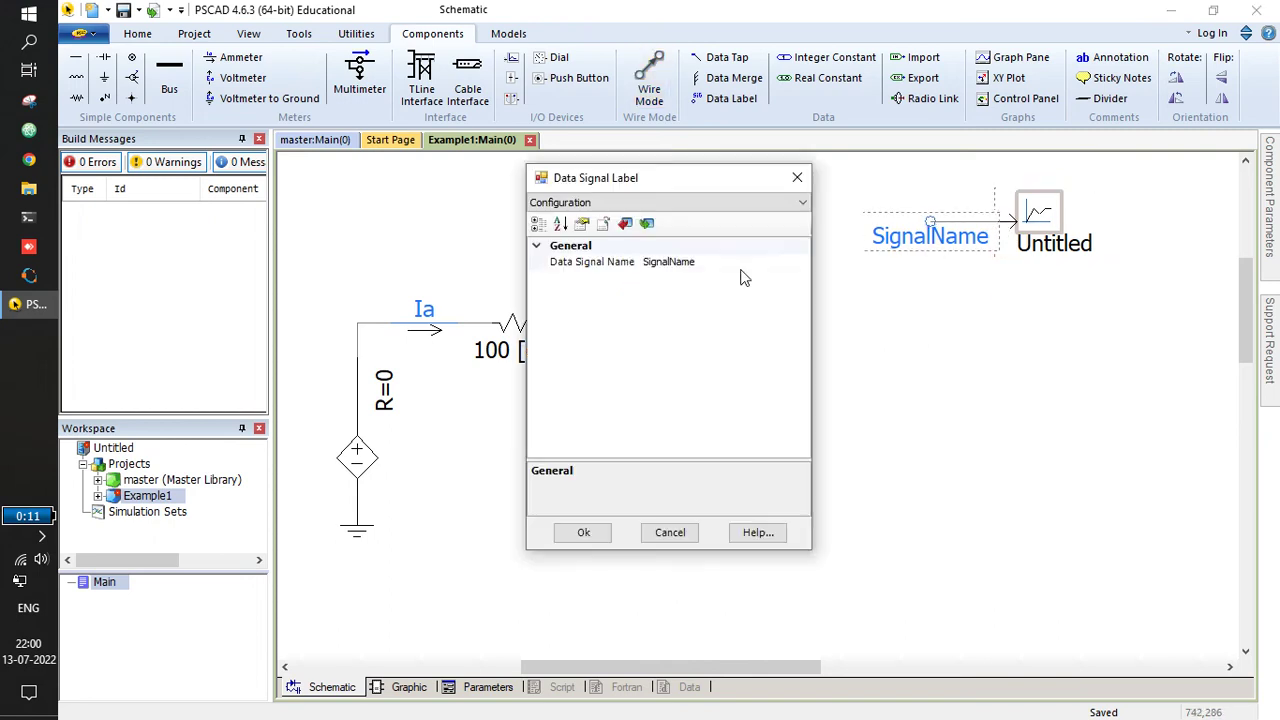
left_click(735, 260)
type("Ia")
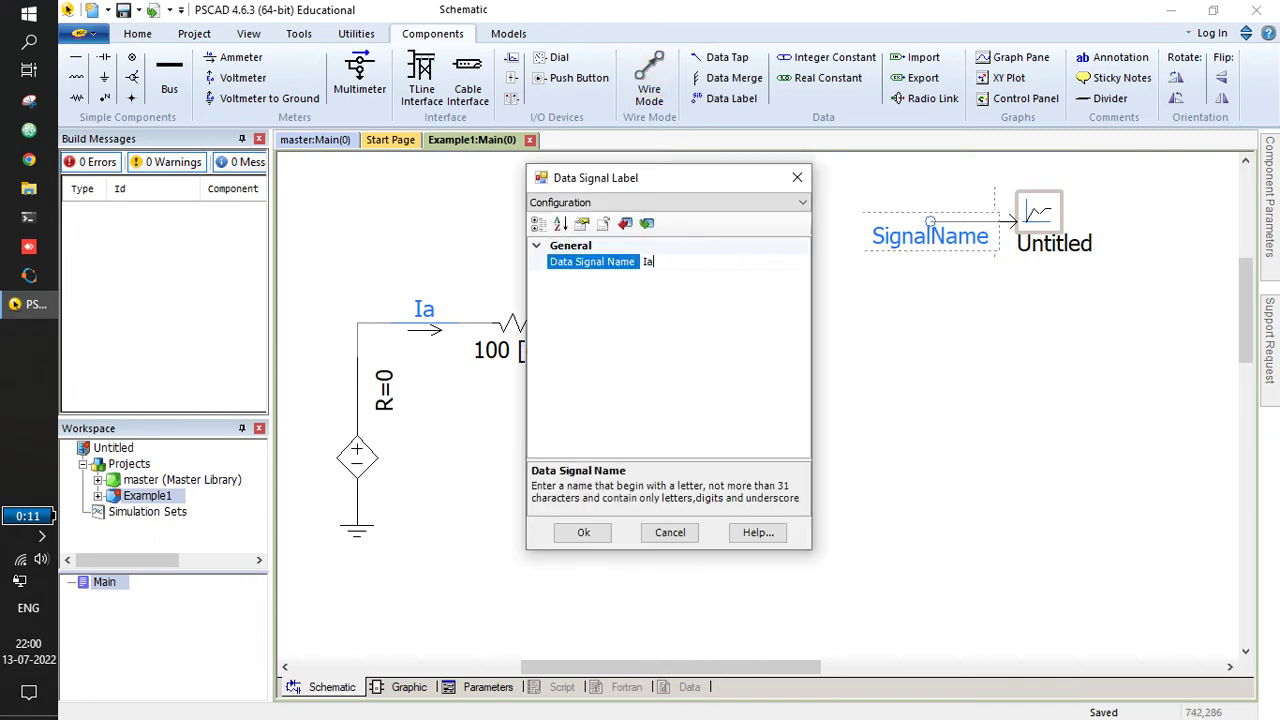
key("Return")
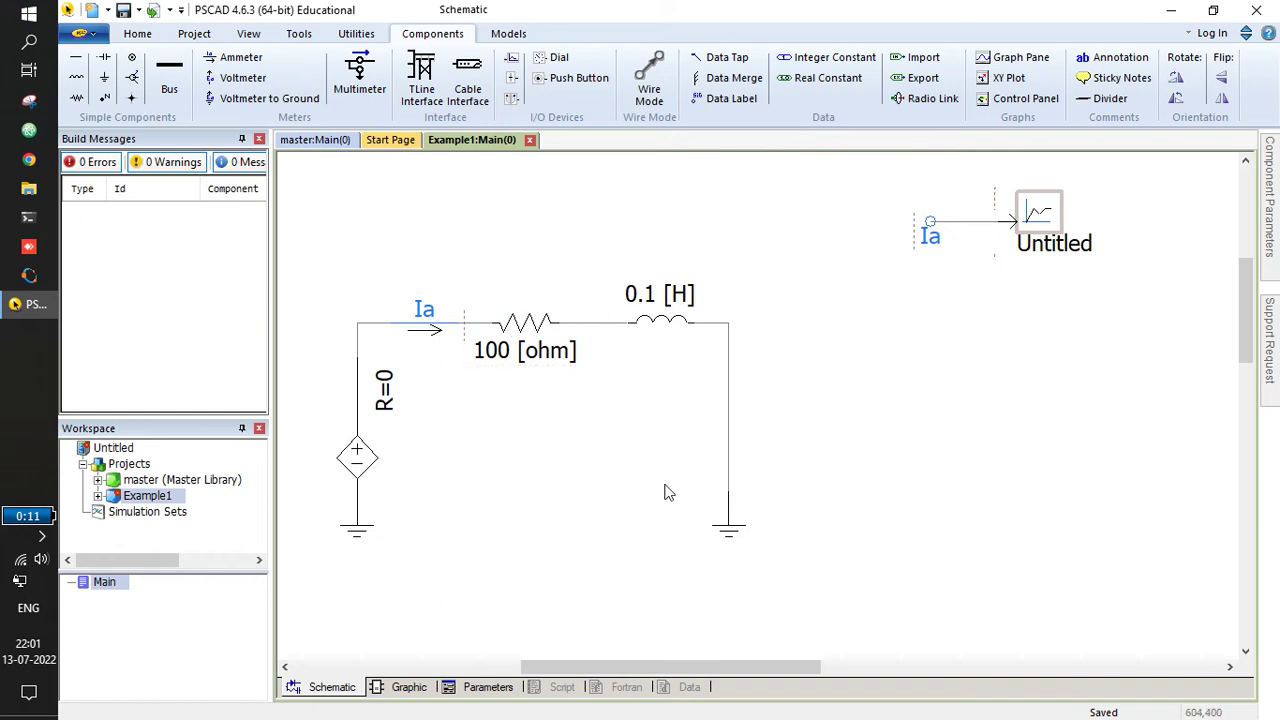
Set the output channel's 'Use signal name as title?' option to Yes.
double_click(1035, 222)
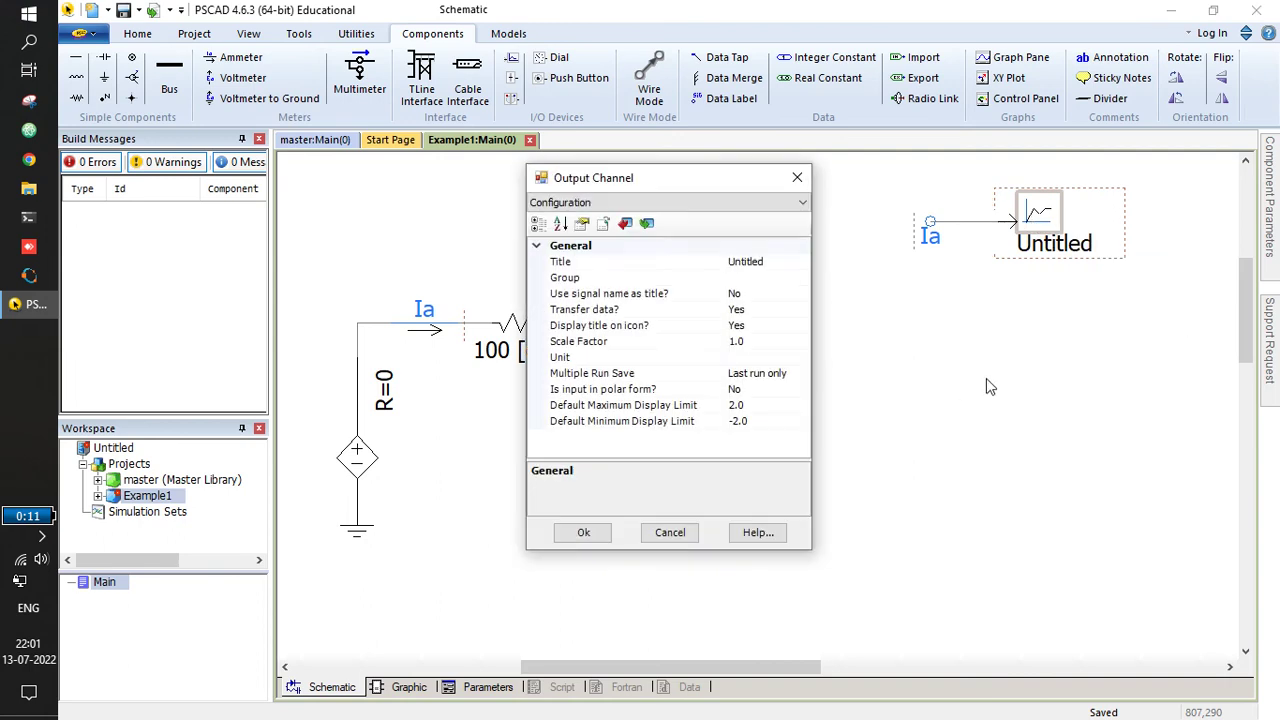
left_click_drag(675, 181, 788, 155)
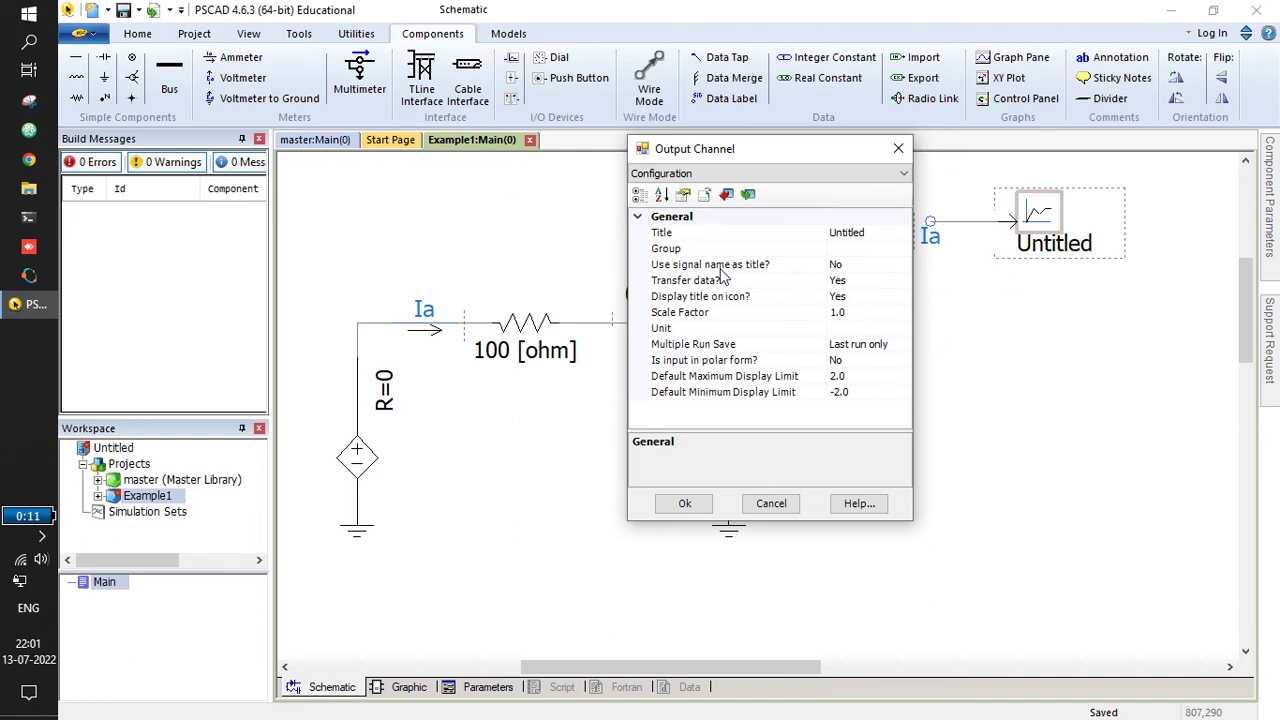
left_click(858, 266)
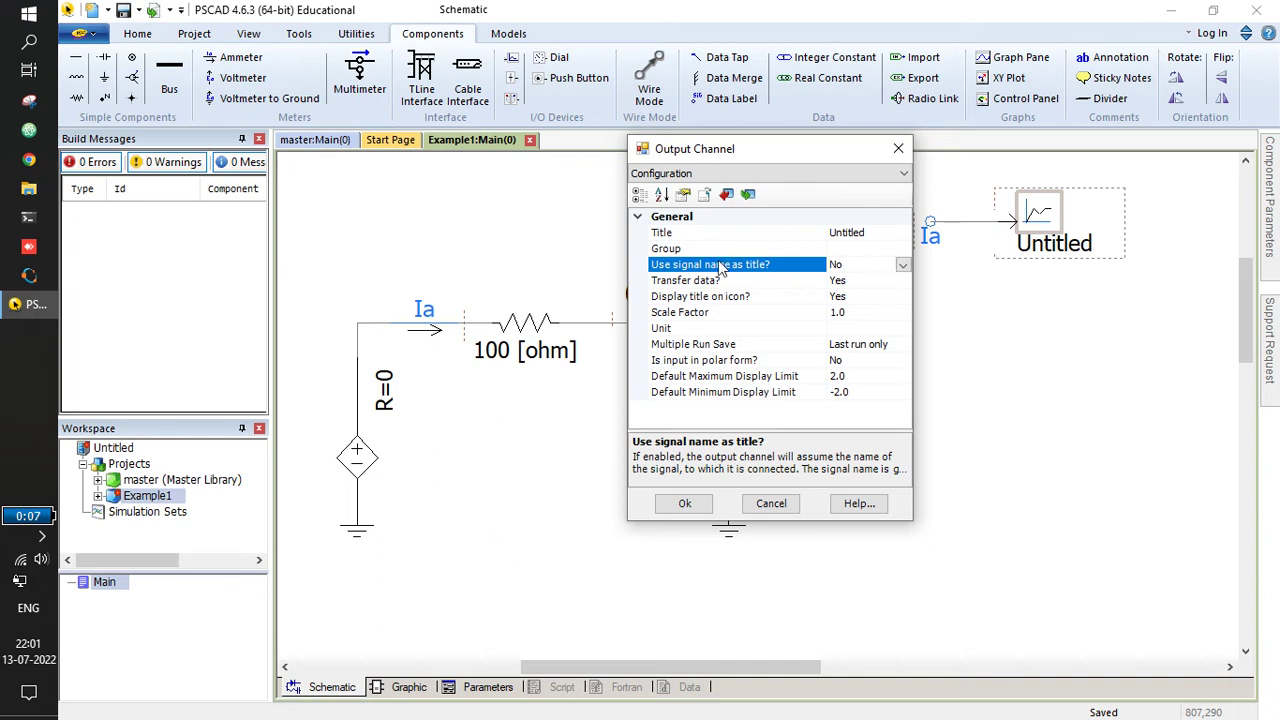
left_click(903, 266)
left_click(840, 297)
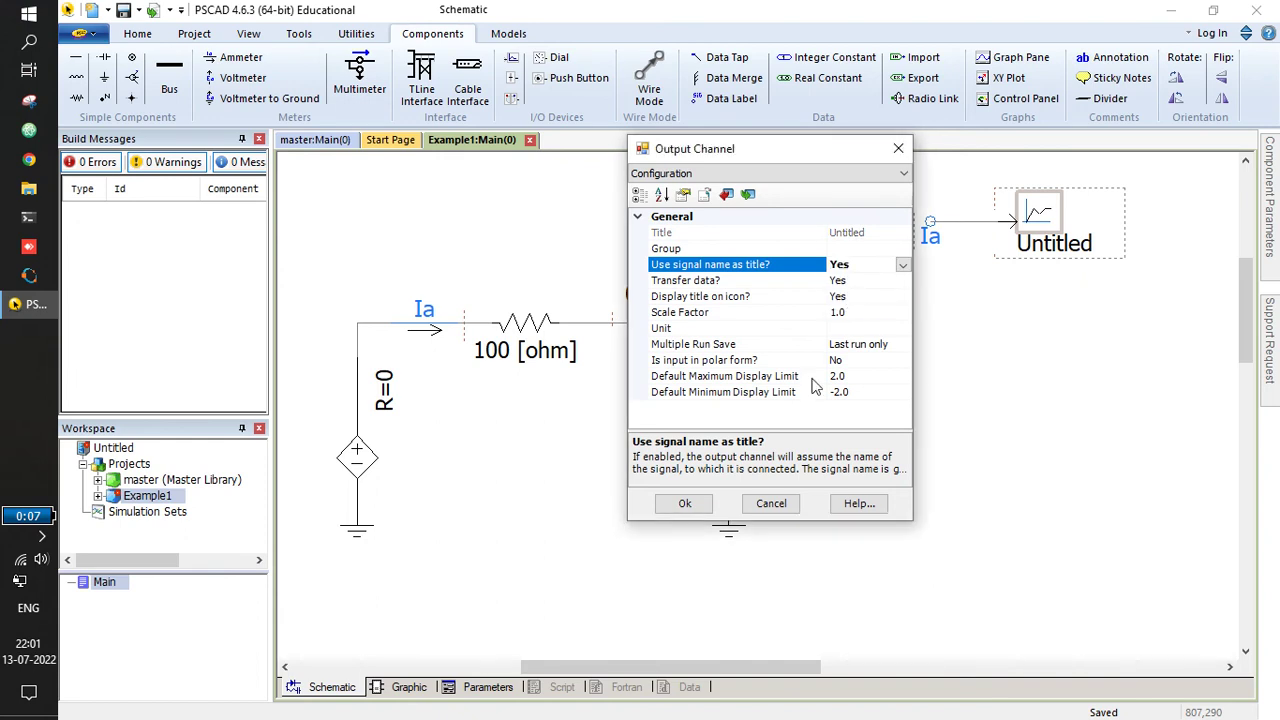
left_click(685, 503)
scroll(960, 360, "up", 3)
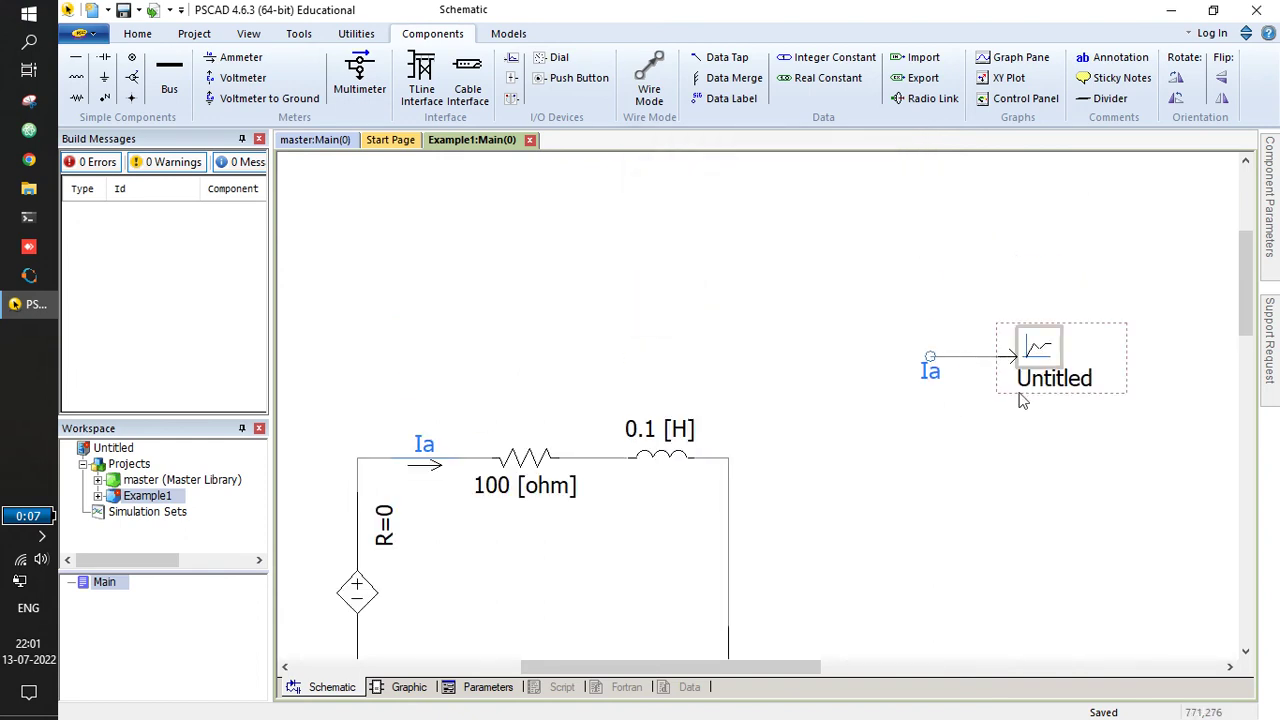
left_click_drag(1026, 500, 1000, 406)
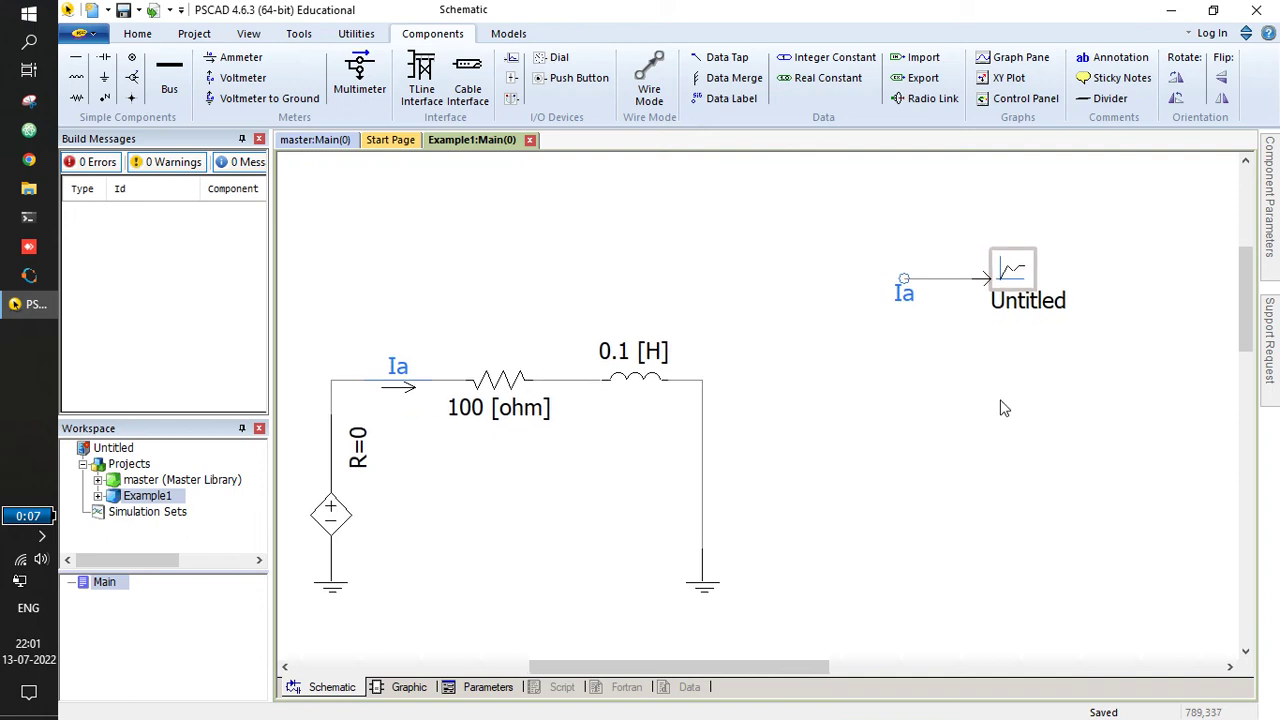
Reopen the output channel's properties to verify, then close them unchanged.
left_click(1030, 295)
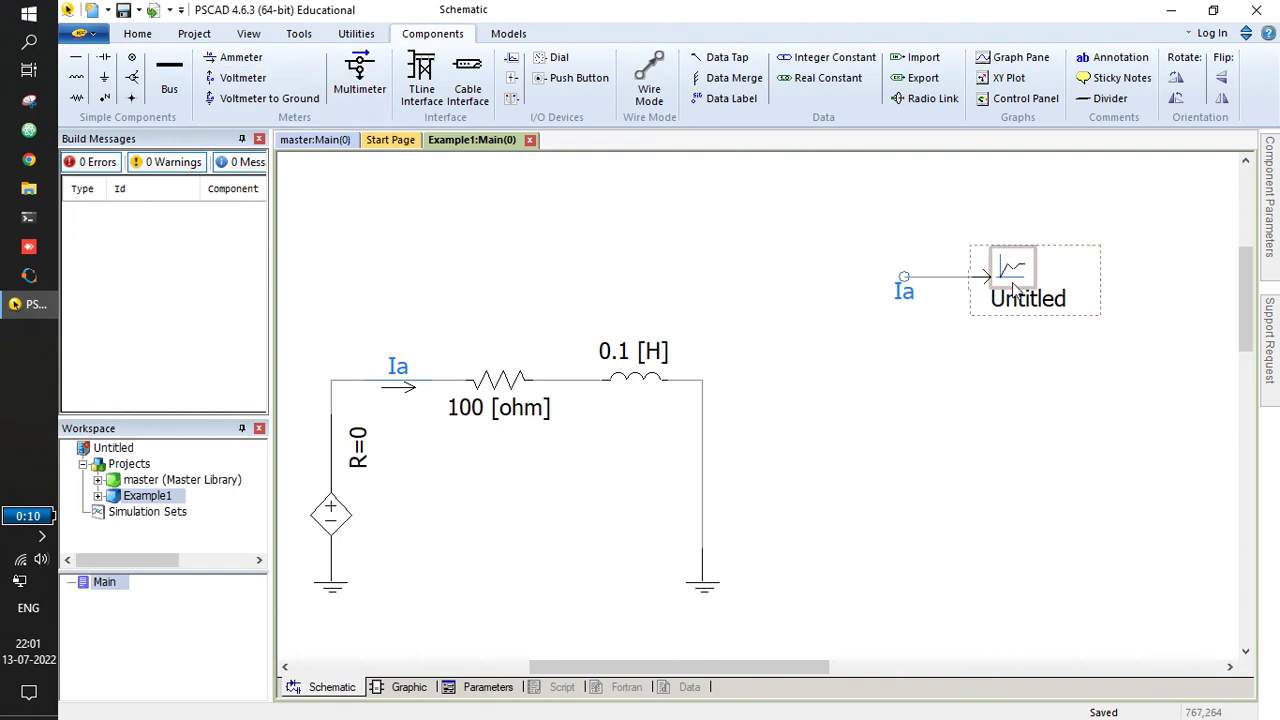
double_click(1021, 317)
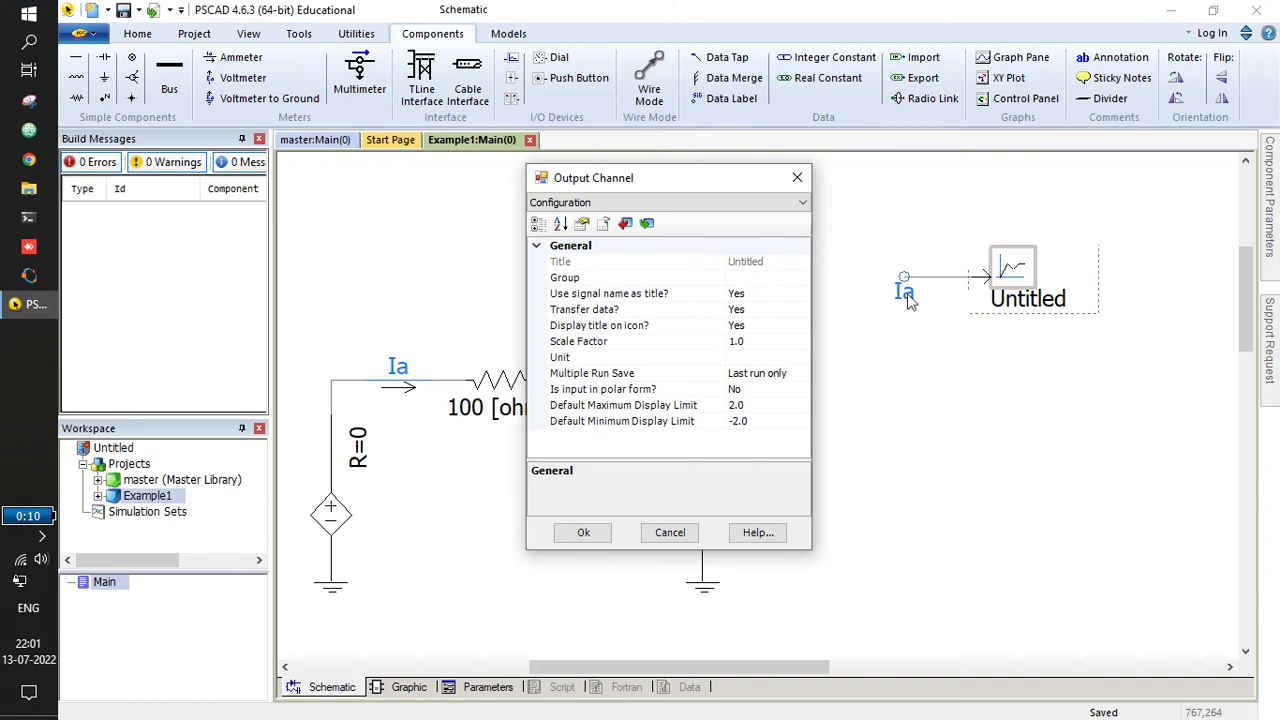
left_click(797, 177)
left_click_drag(1018, 444, 991, 437)
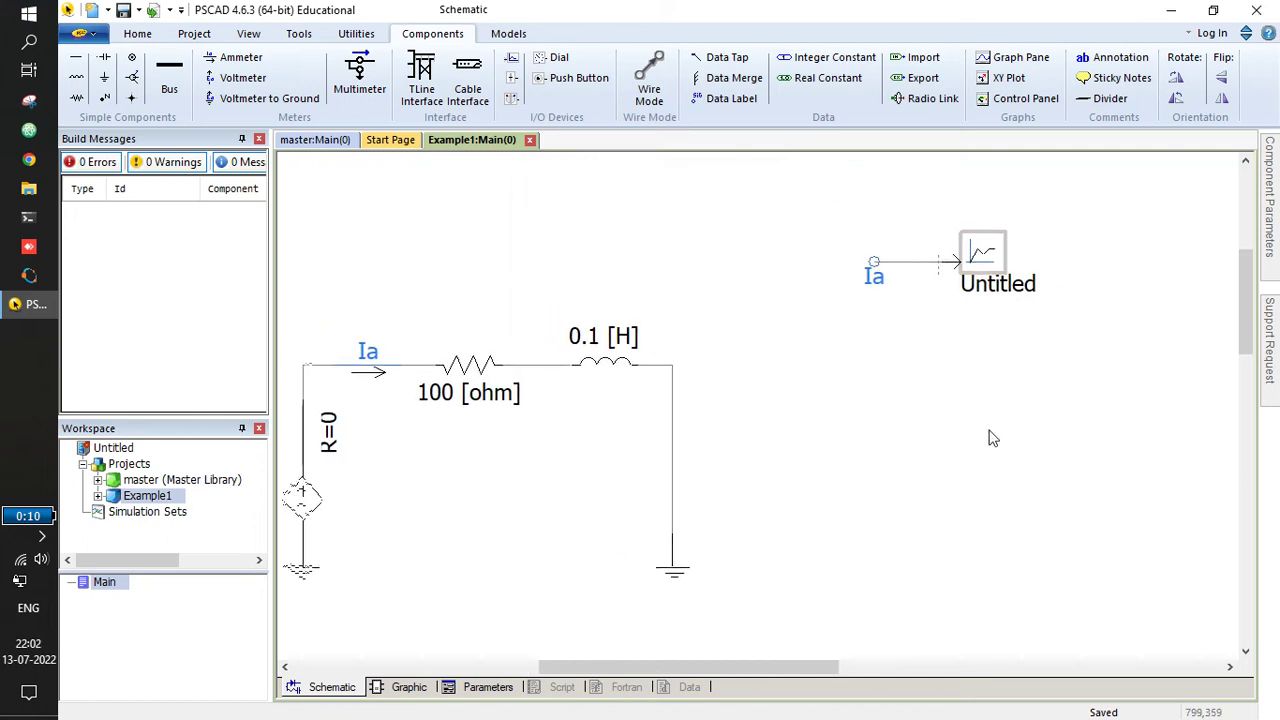
Add an overlay graph with the Ia signal and drop it beside the circuit.
left_click(1008, 280)
right_click(983, 260)
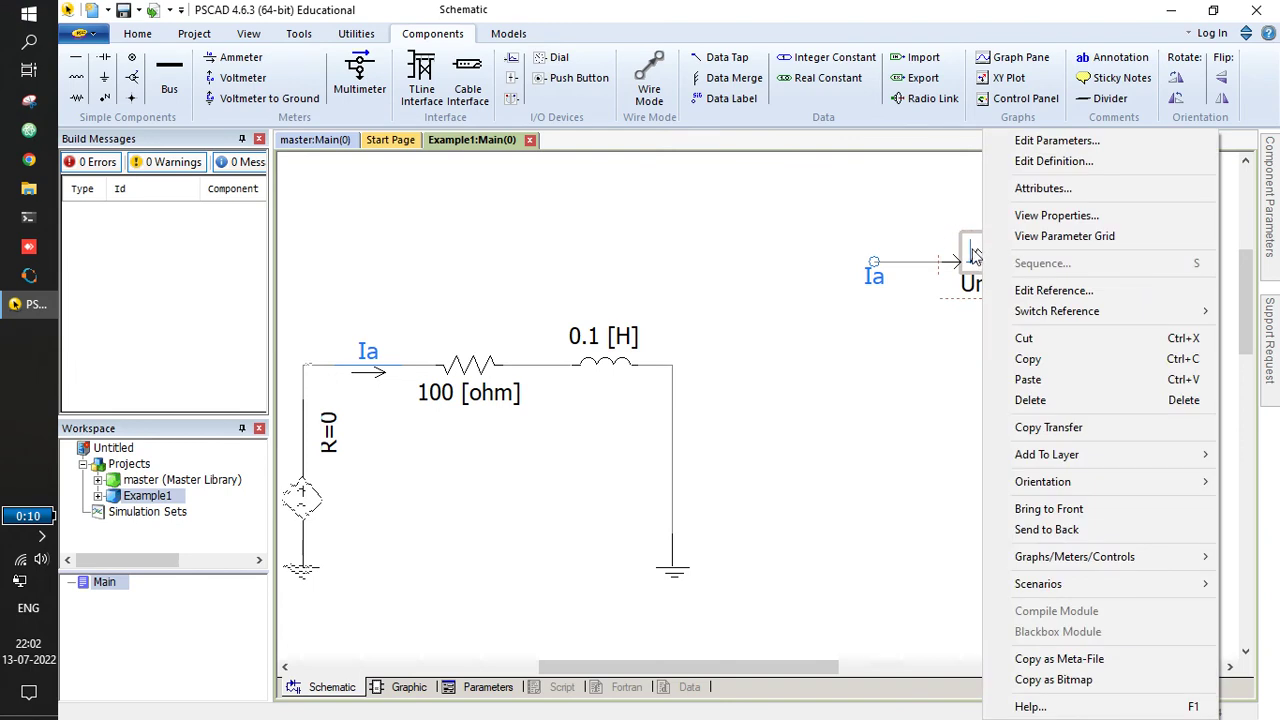
mouse_move(1048, 560)
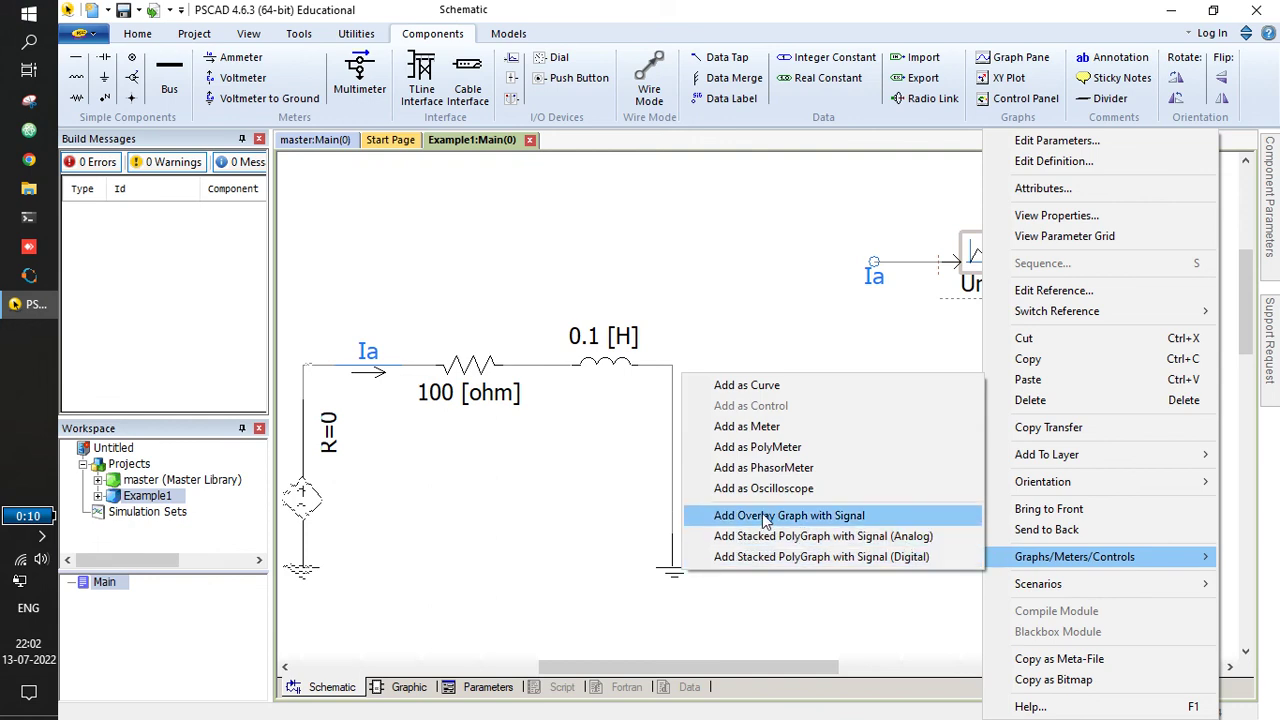
left_click(811, 516)
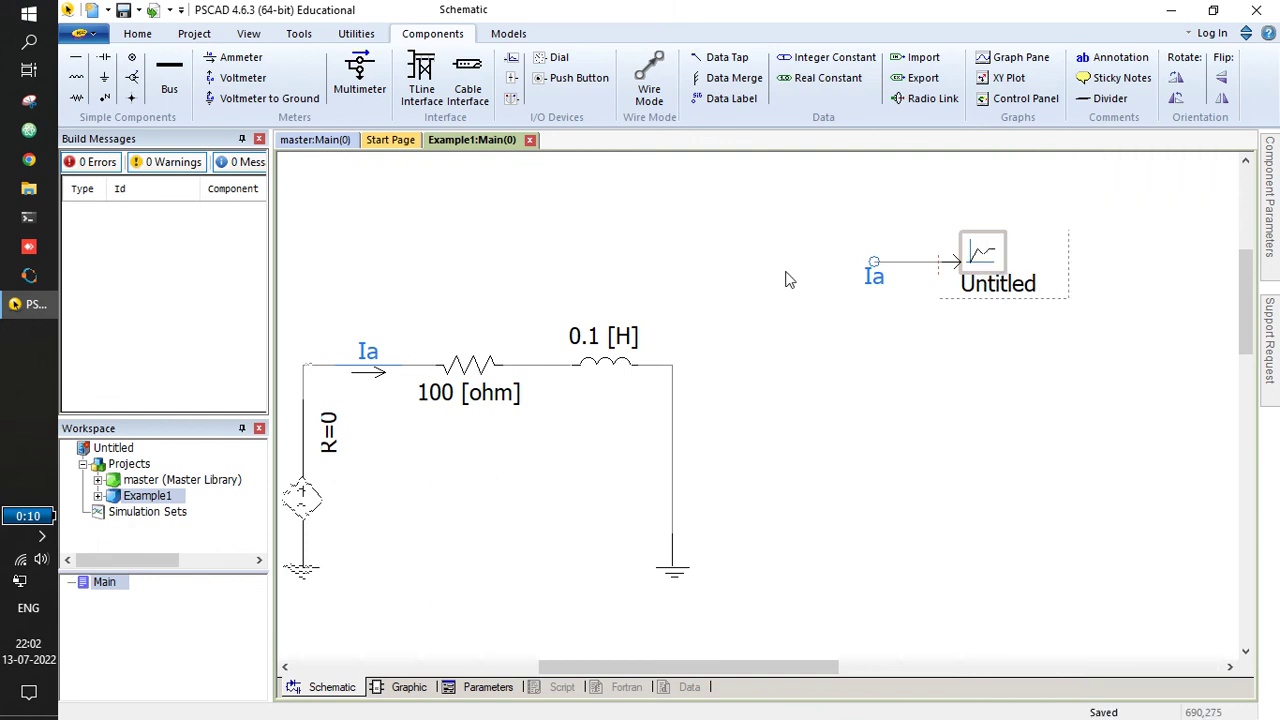
right_click(981, 260)
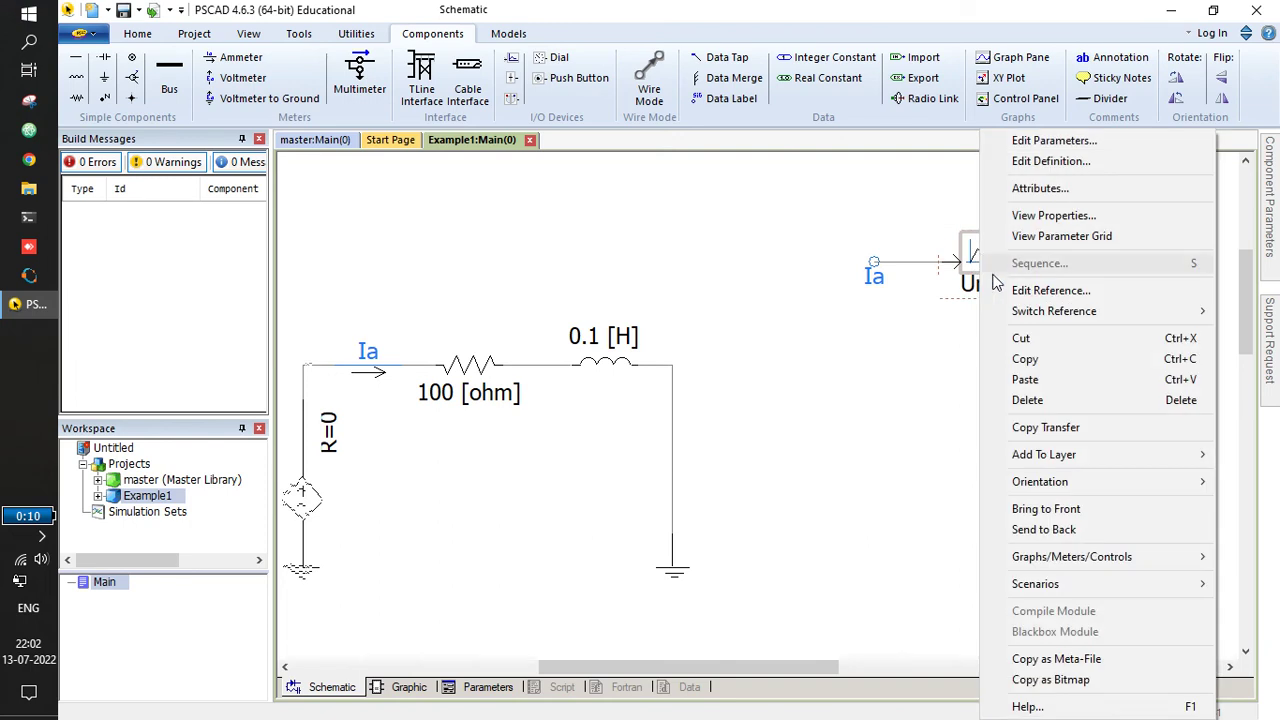
mouse_move(1012, 559)
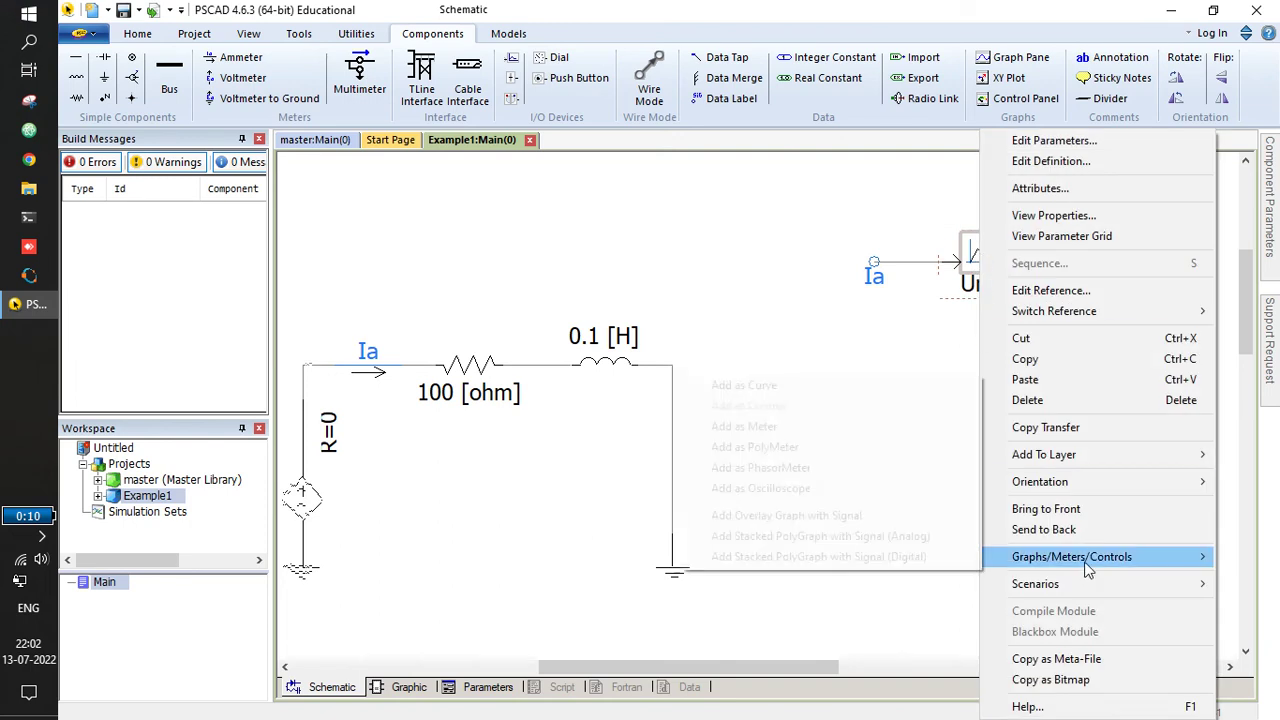
left_click(800, 518)
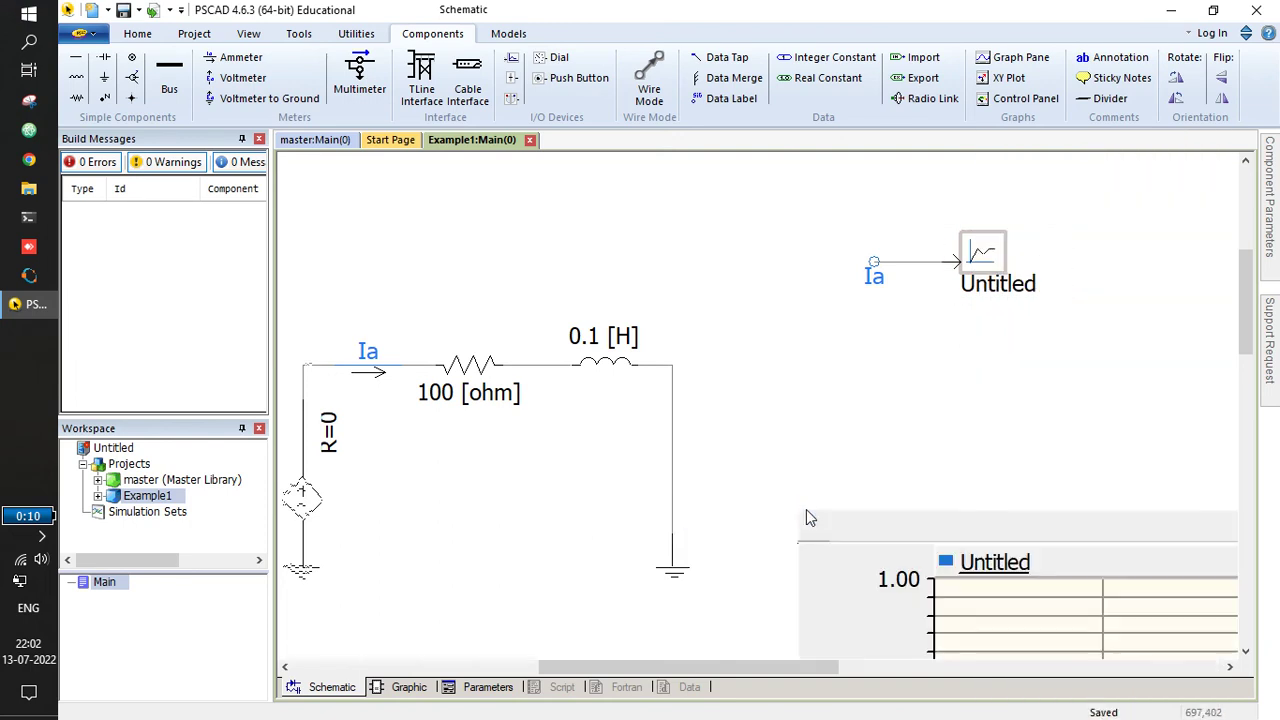
left_click(712, 316)
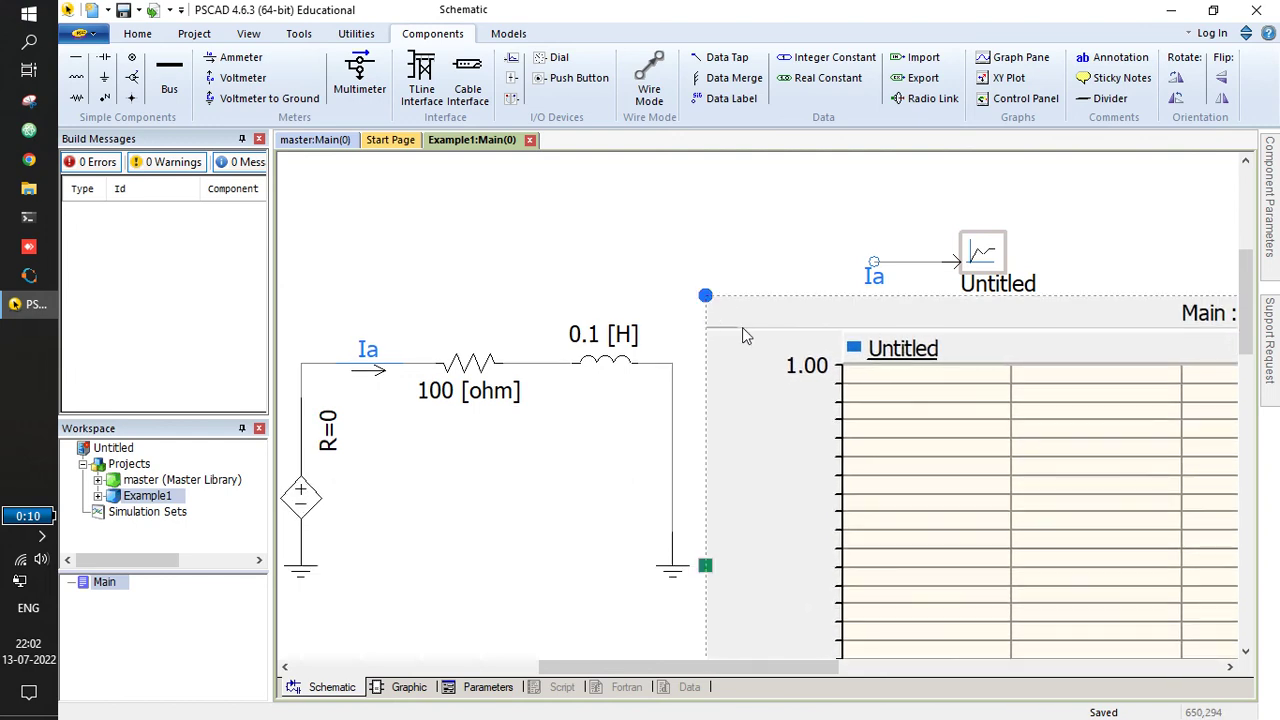
scroll(746, 334, "down", 2)
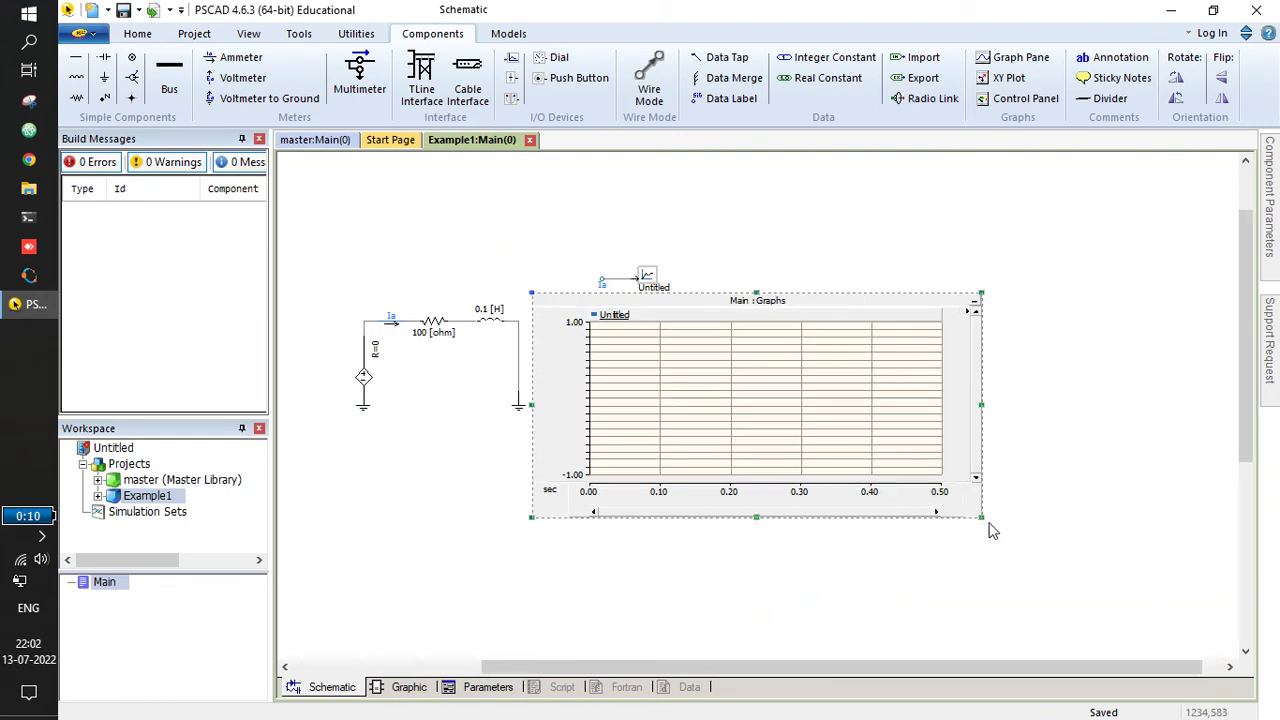
left_click_drag(981, 520, 800, 426)
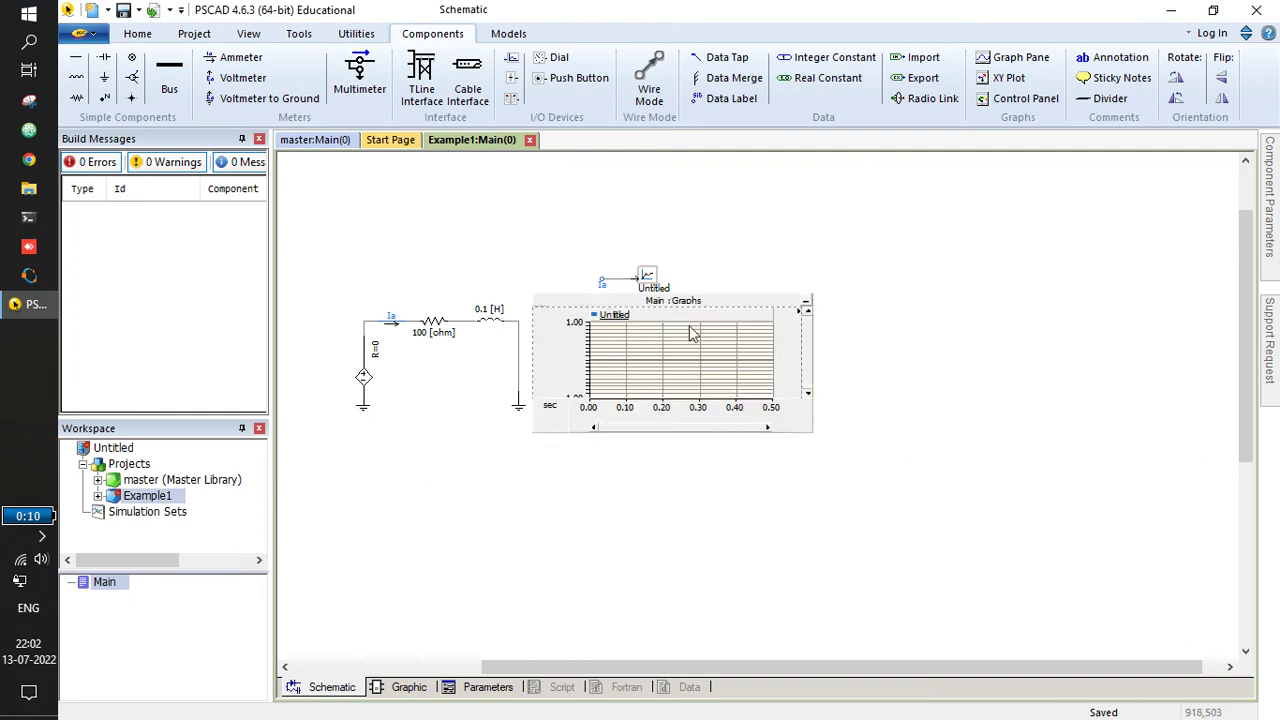
Widen the Main : Graphs pane beside the RL circuit and recentre the view.
left_click(764, 302)
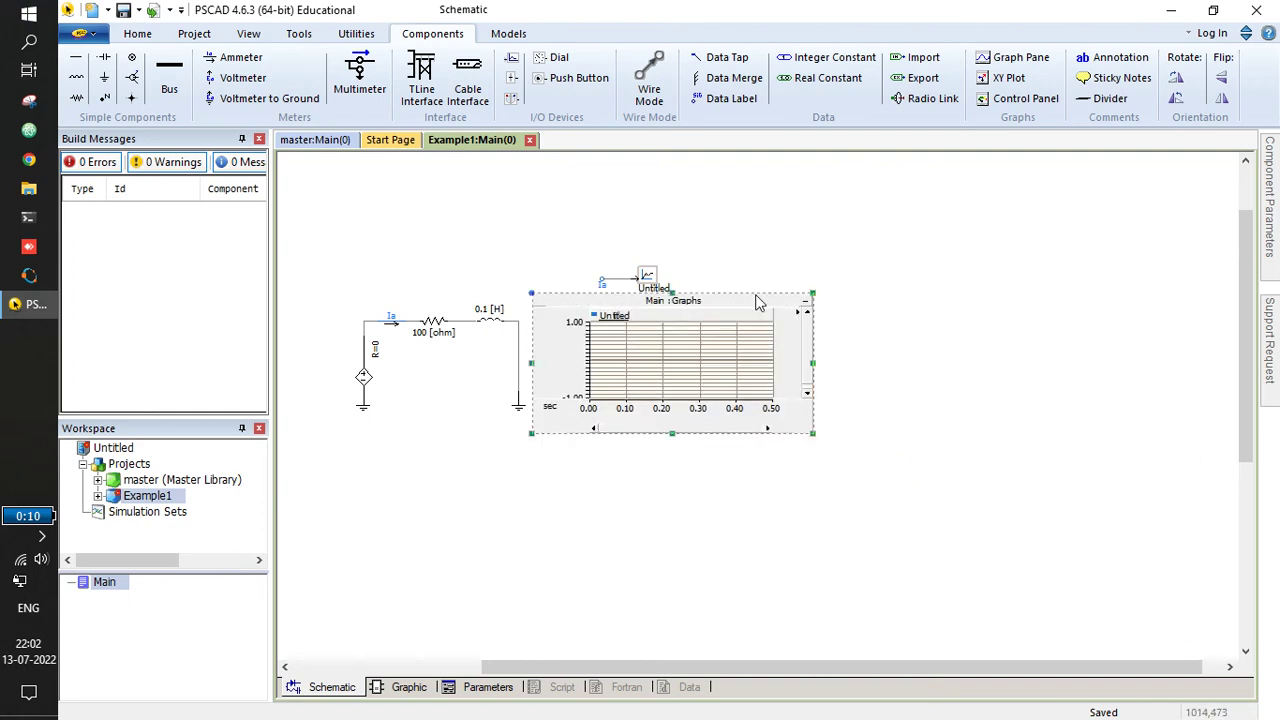
left_click_drag(815, 444, 925, 470)
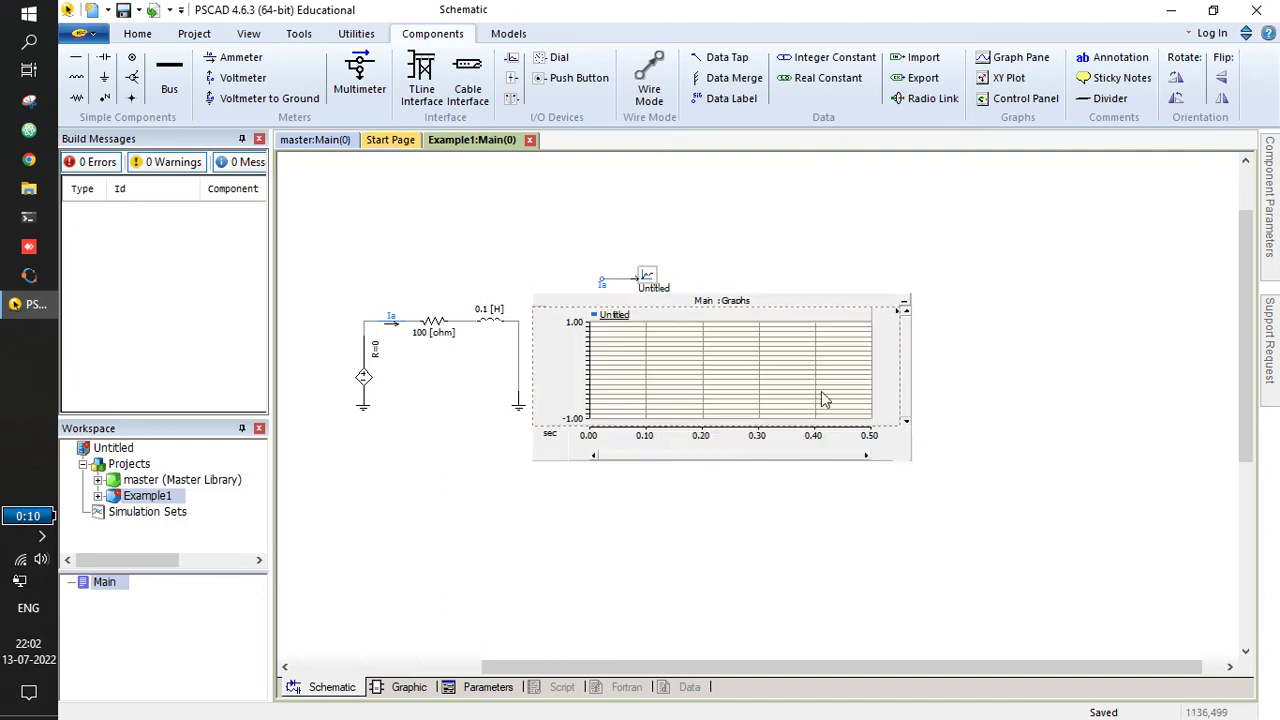
scroll(803, 380, "up", 1)
left_click(751, 268)
scroll(869, 277, "up", 2)
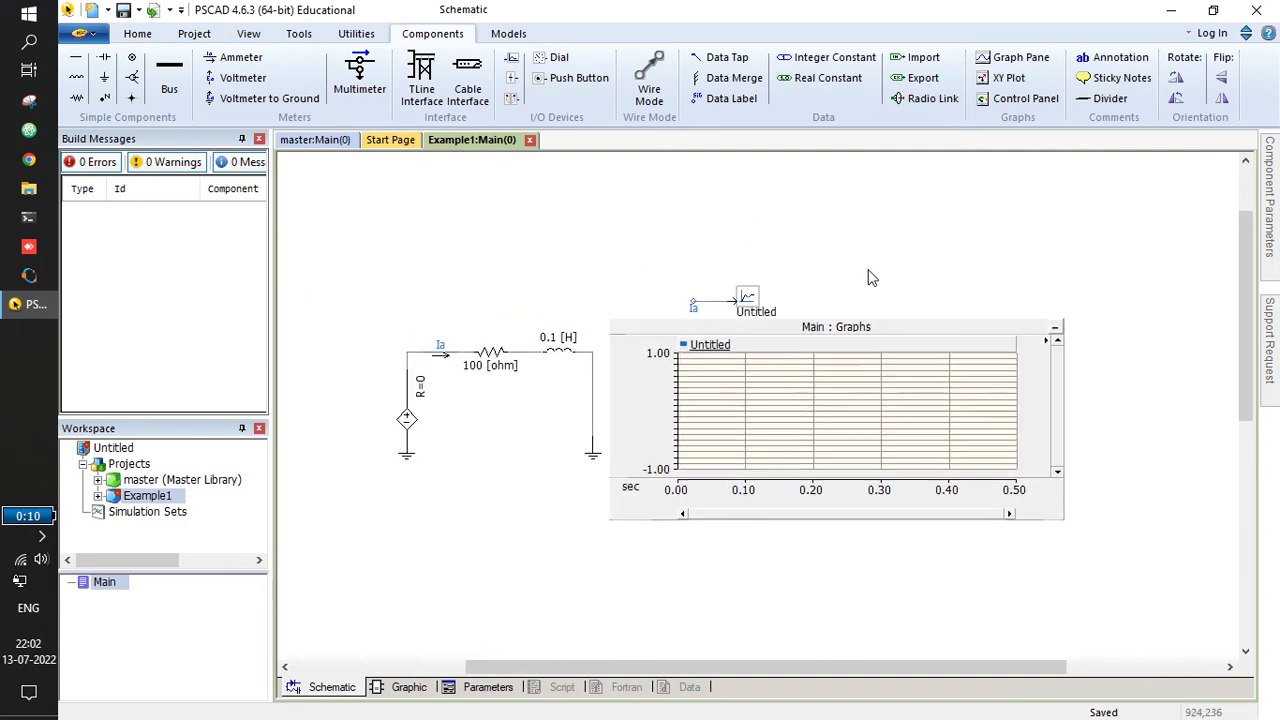
left_click_drag(881, 249, 911, 246)
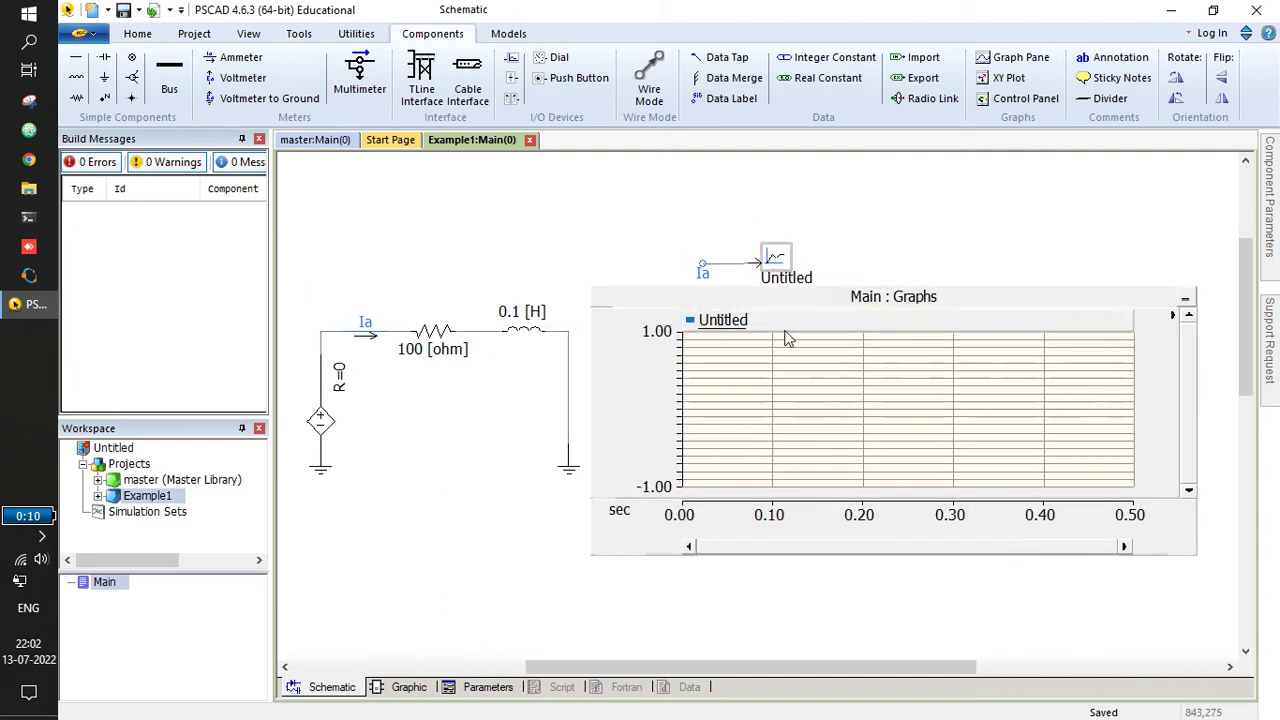
left_click(141, 34)
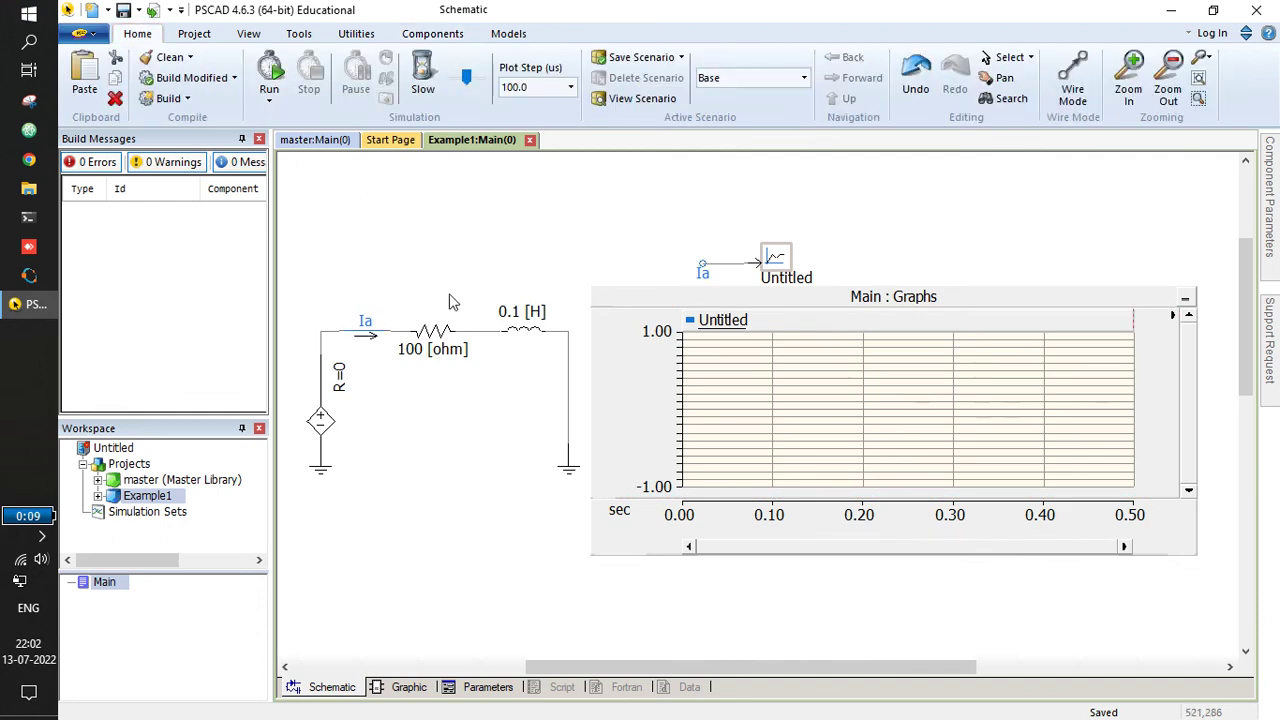
Inspect the empty graph, then display Example1's runtime settings in the Project ribbon.
left_click(786, 375)
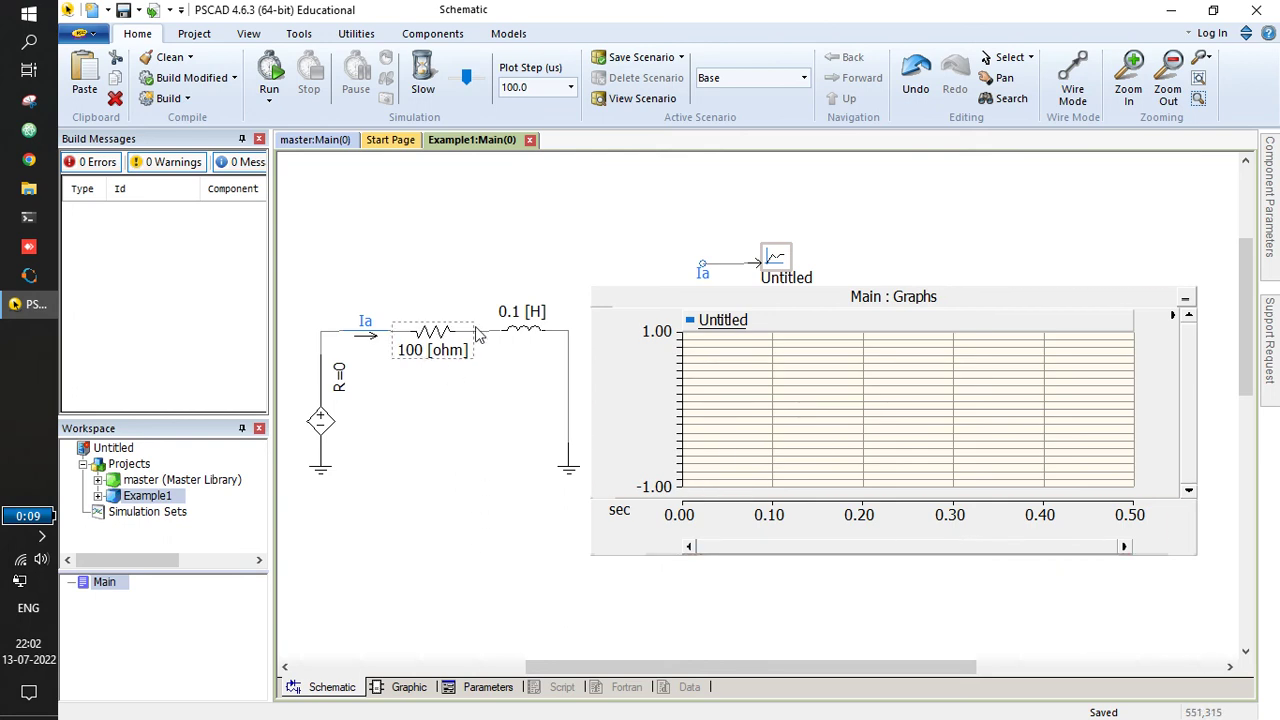
scroll(515, 507, "up", 1)
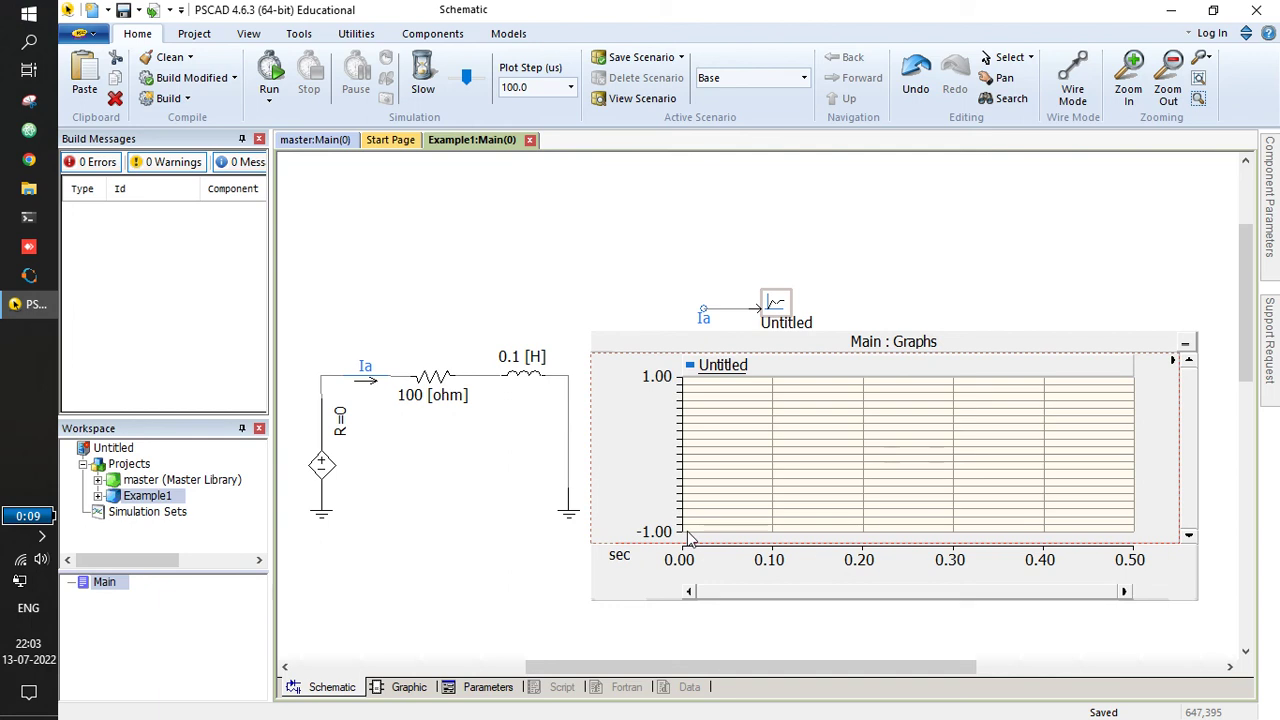
mouse_move(688, 538)
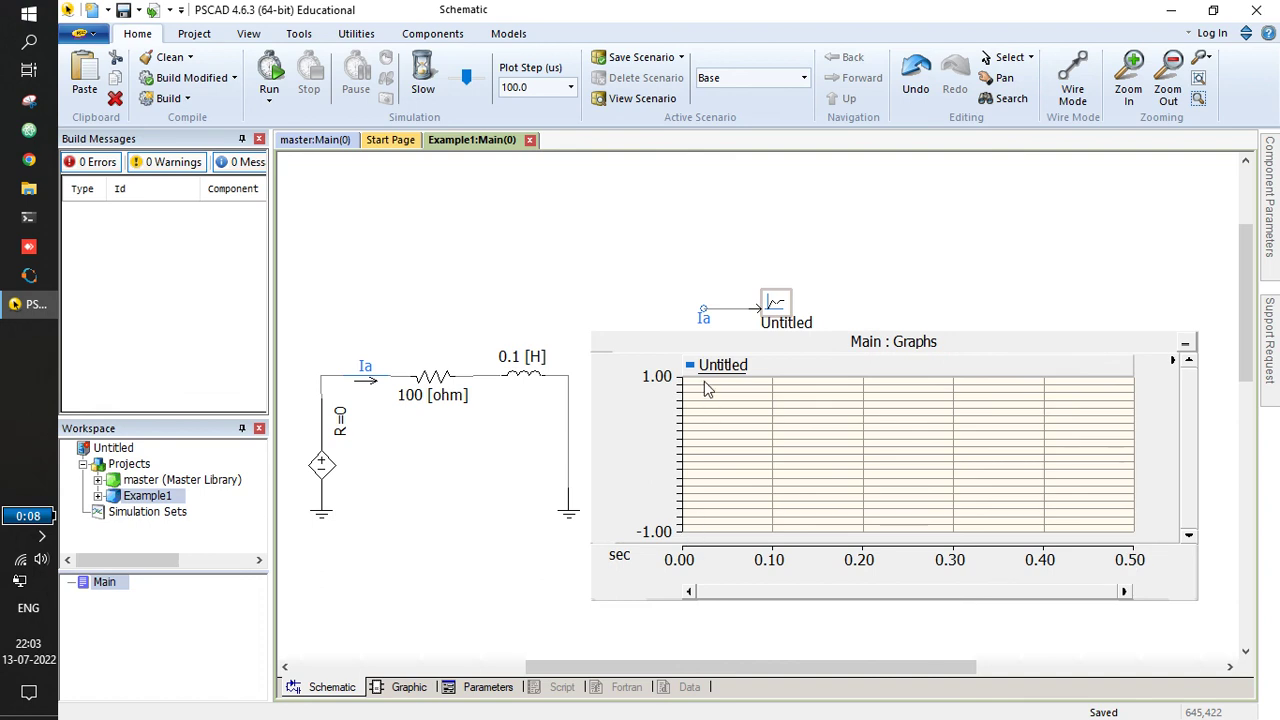
left_click(192, 33)
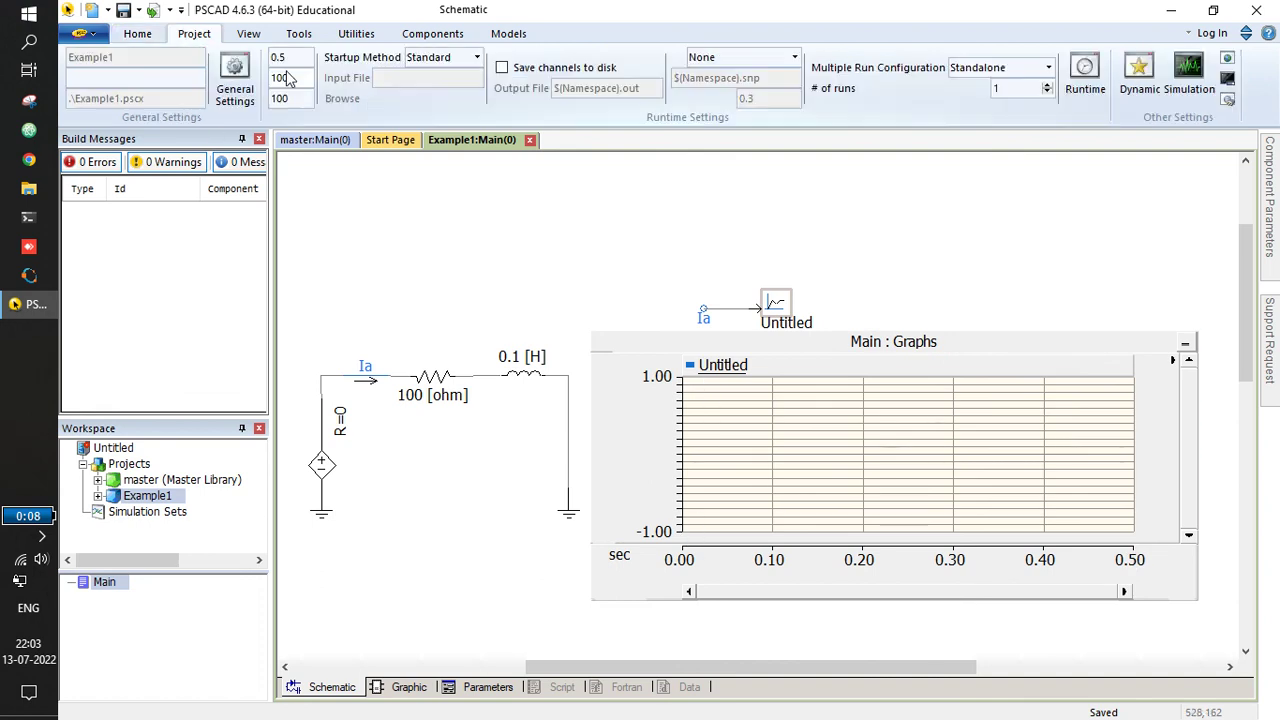
Change the run Duration from 0.5 to 100e-3 (0.1 s).
left_click(284, 57)
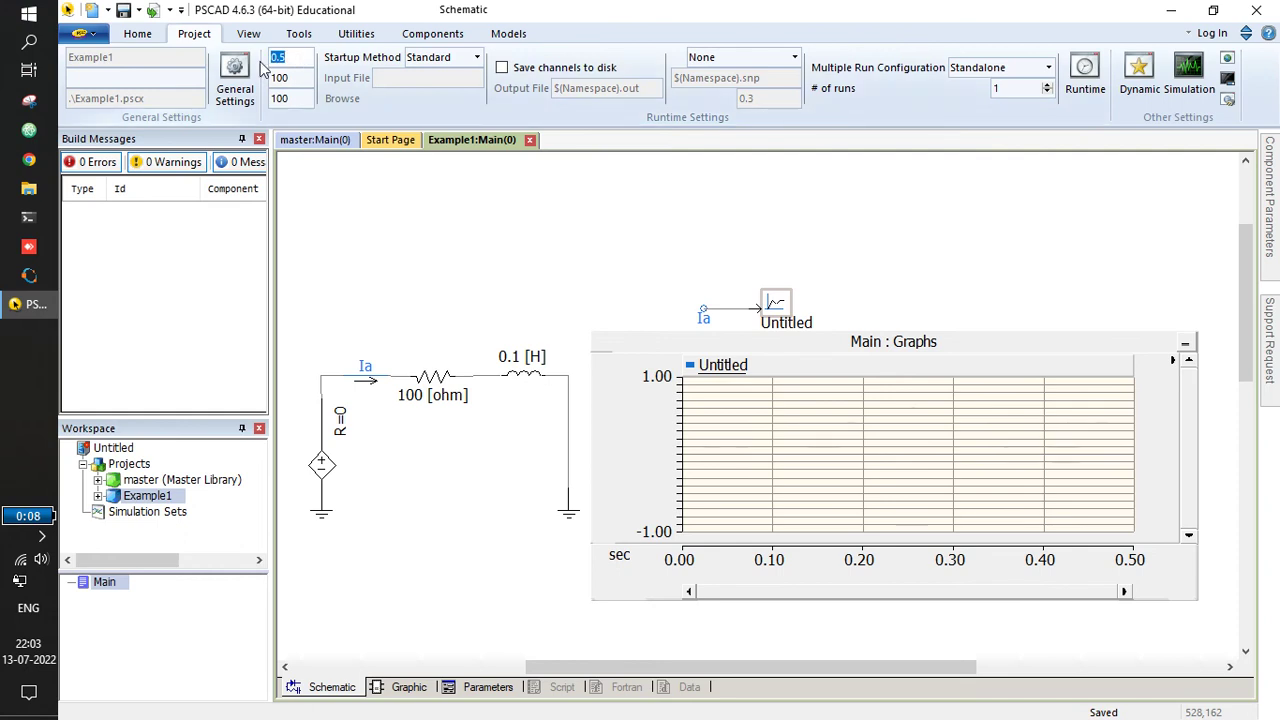
type("100e-3")
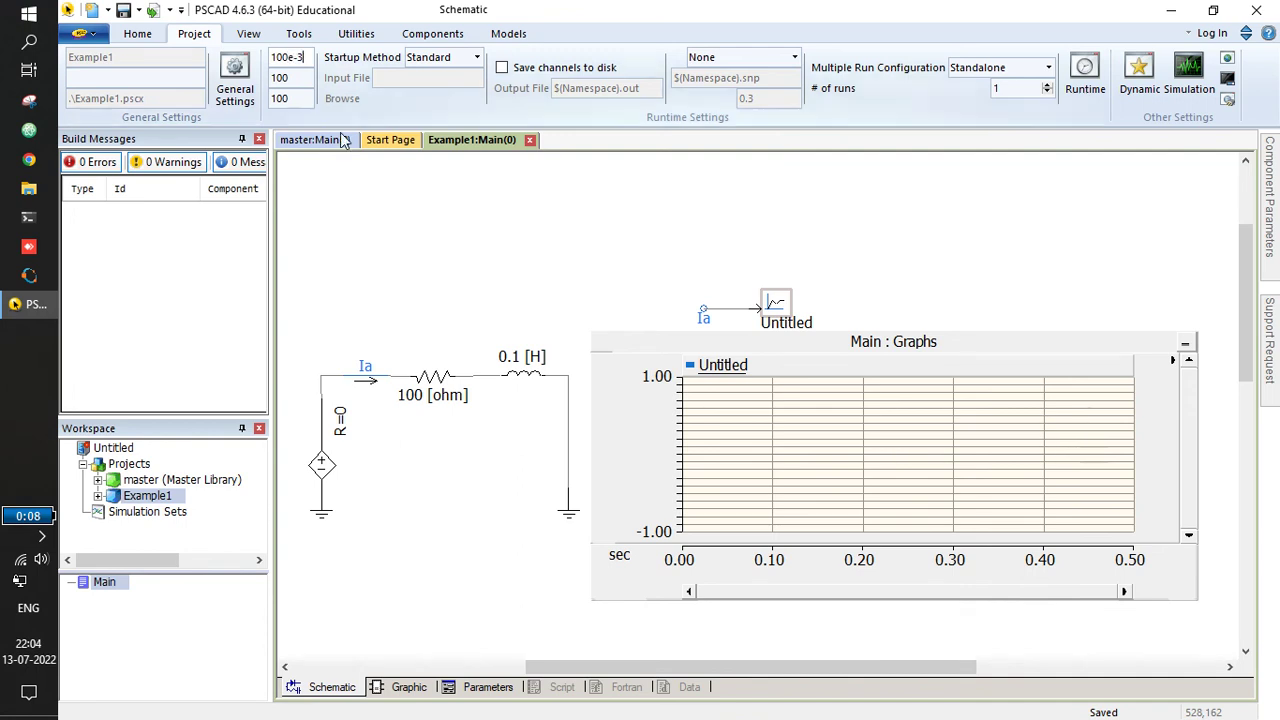
left_click(379, 200)
Rerun the simulation and make trace 1 (Ia) bold in the Main : Graphs plot.
left_click(135, 35)
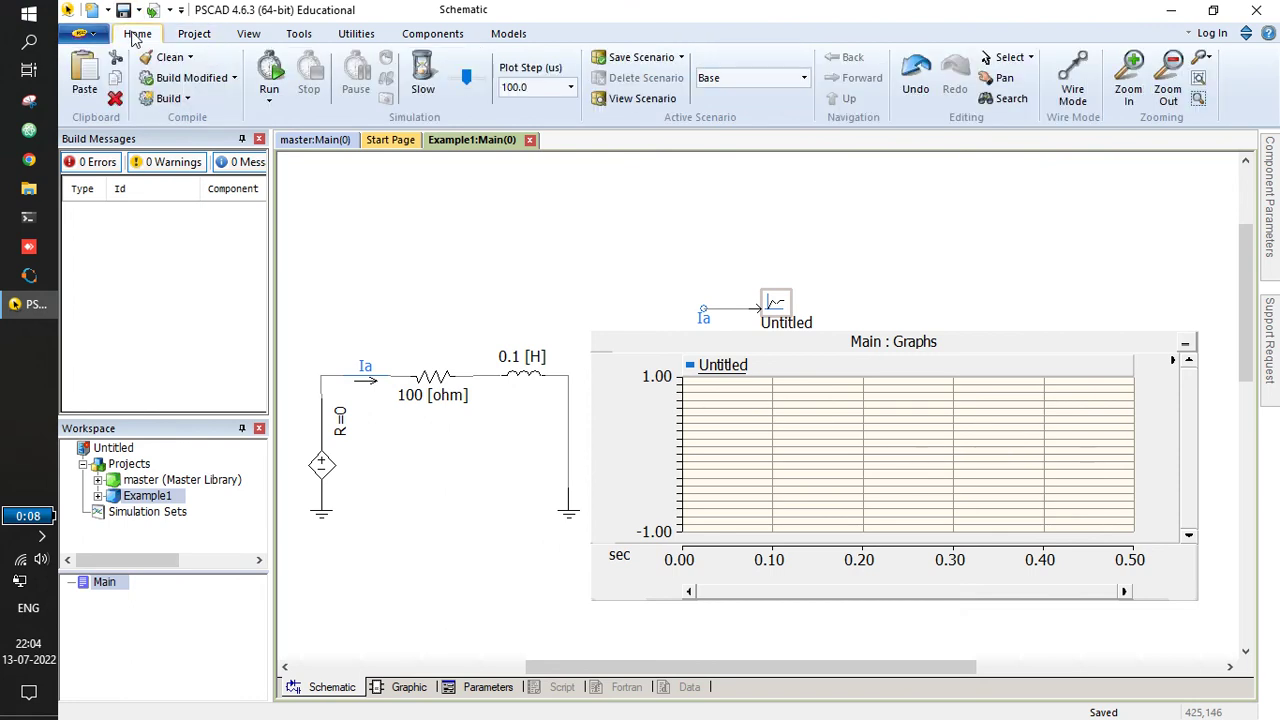
left_click(270, 78)
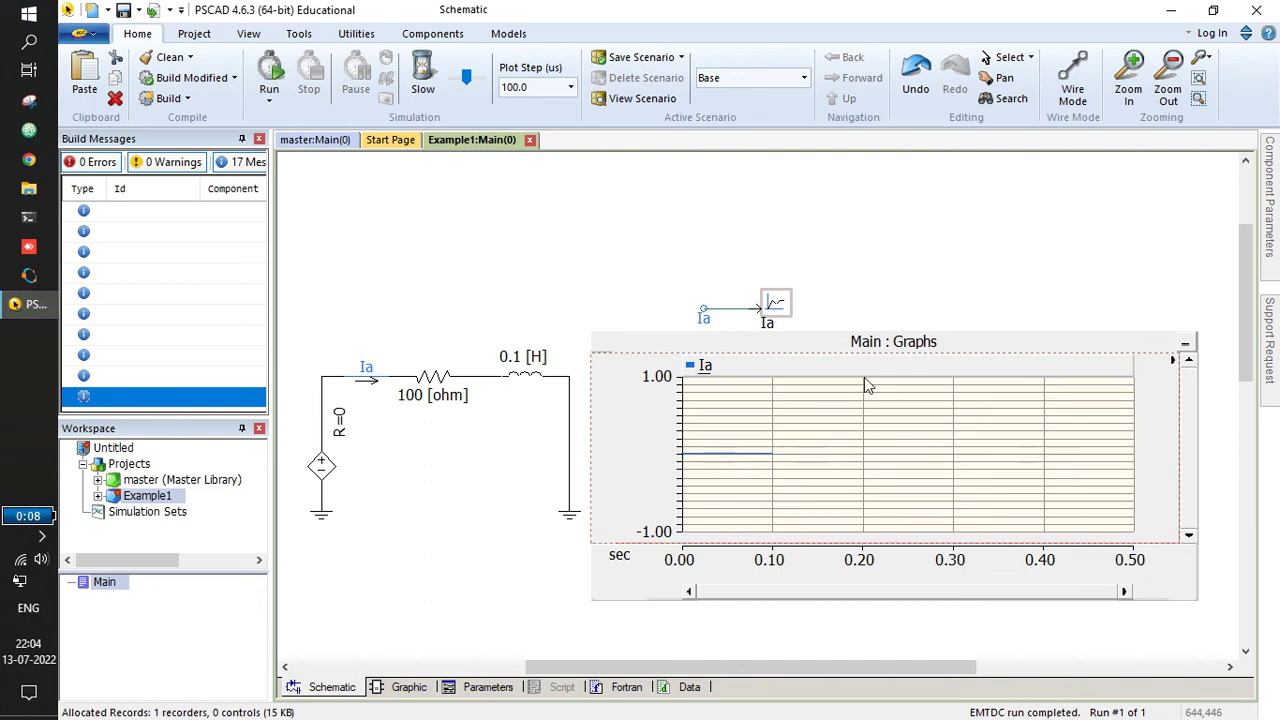
left_click(1186, 348)
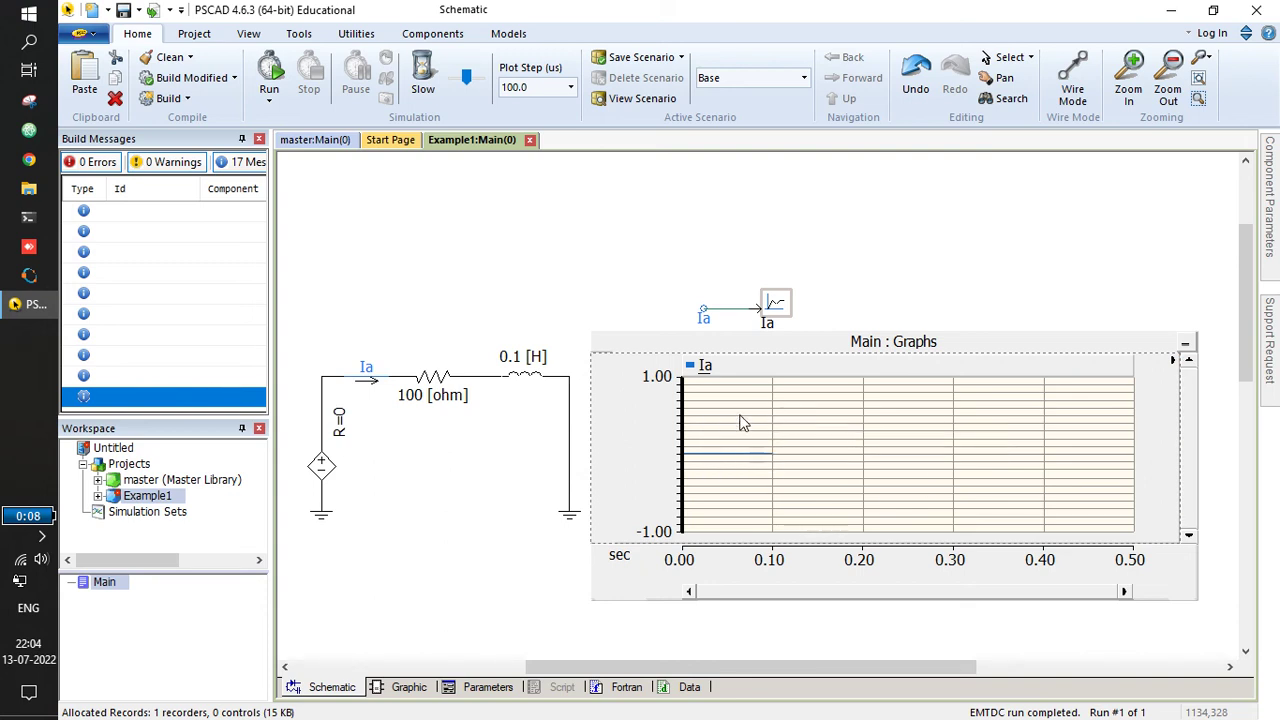
mouse_move(742, 422)
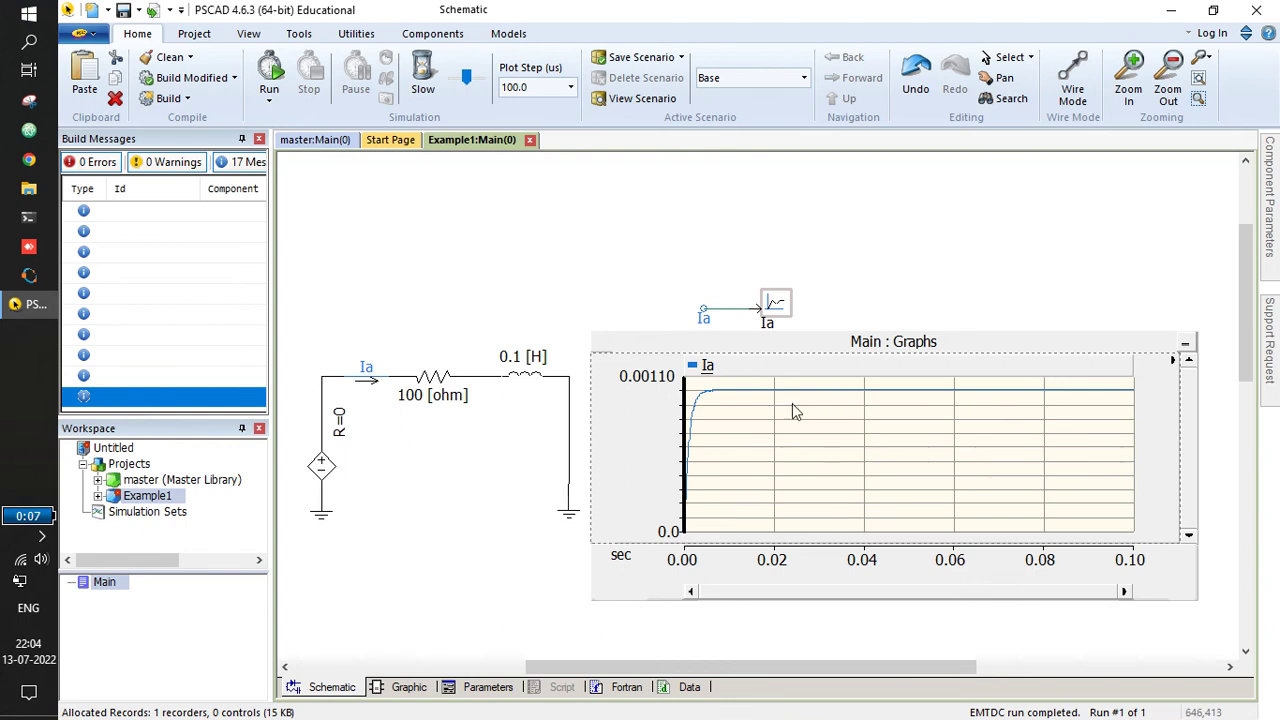
mouse_move(705, 370)
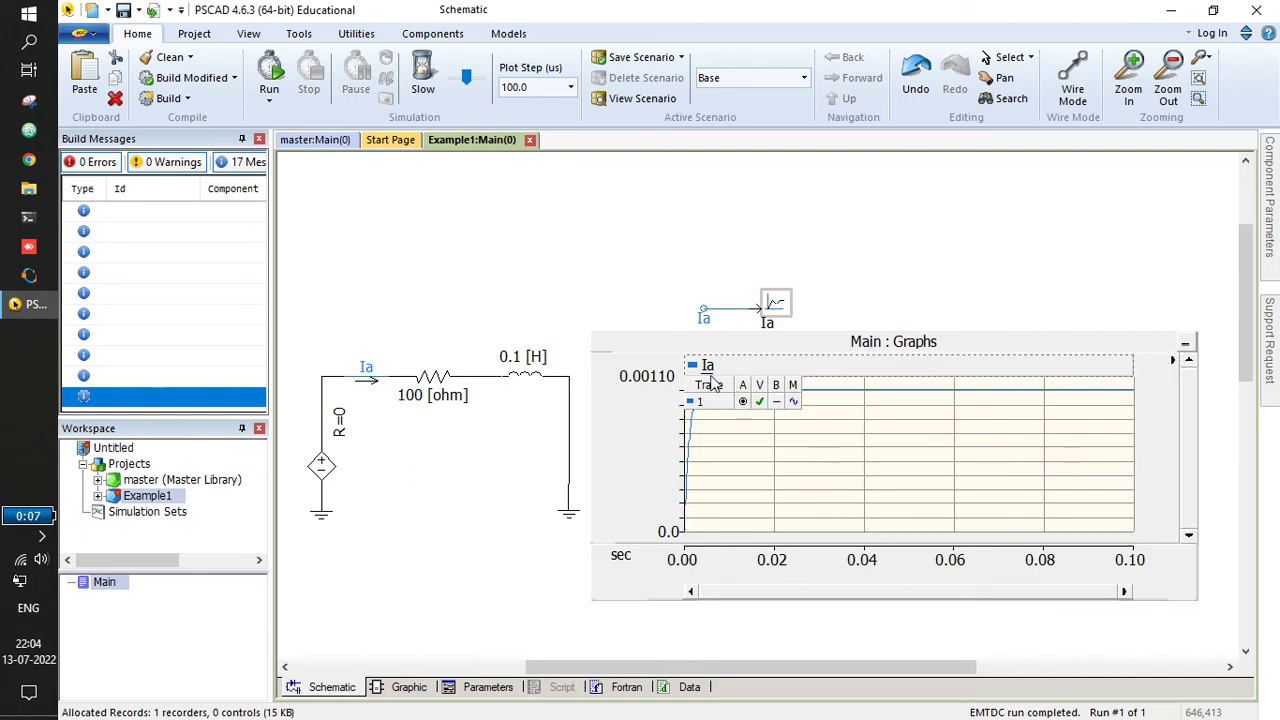
left_click(777, 402)
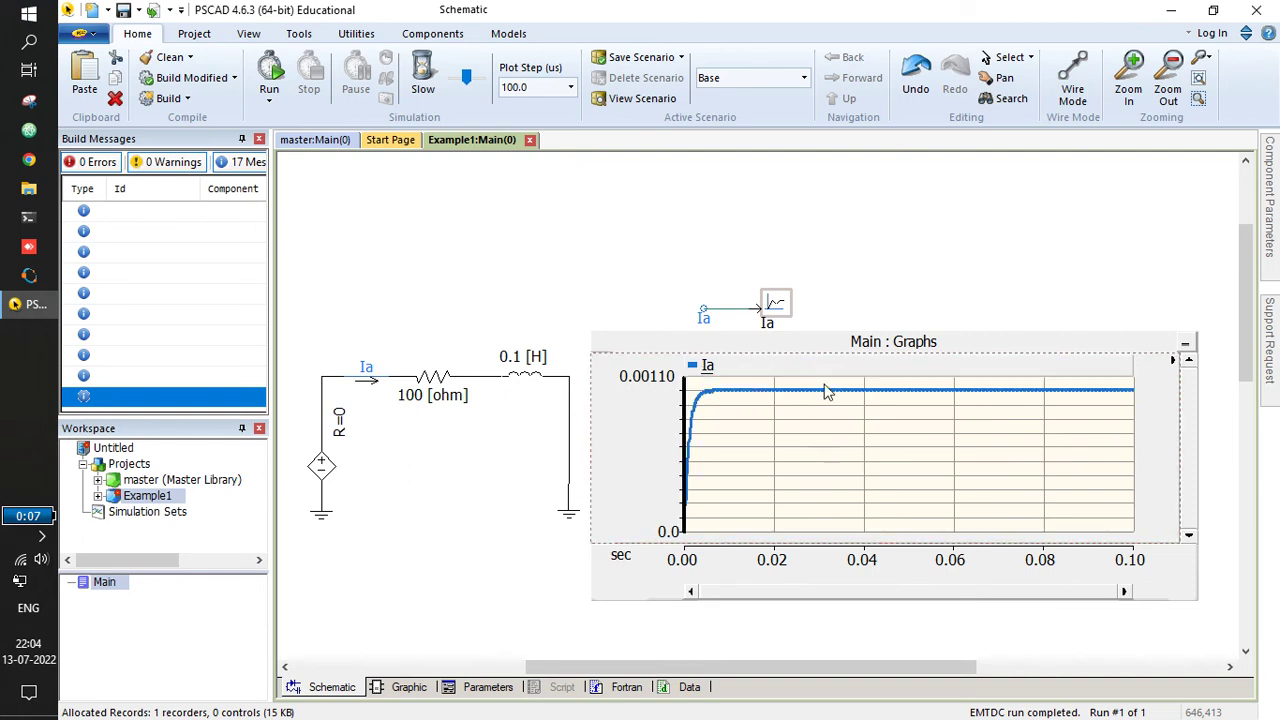
left_click(785, 416)
scroll(785, 416, "up", 2)
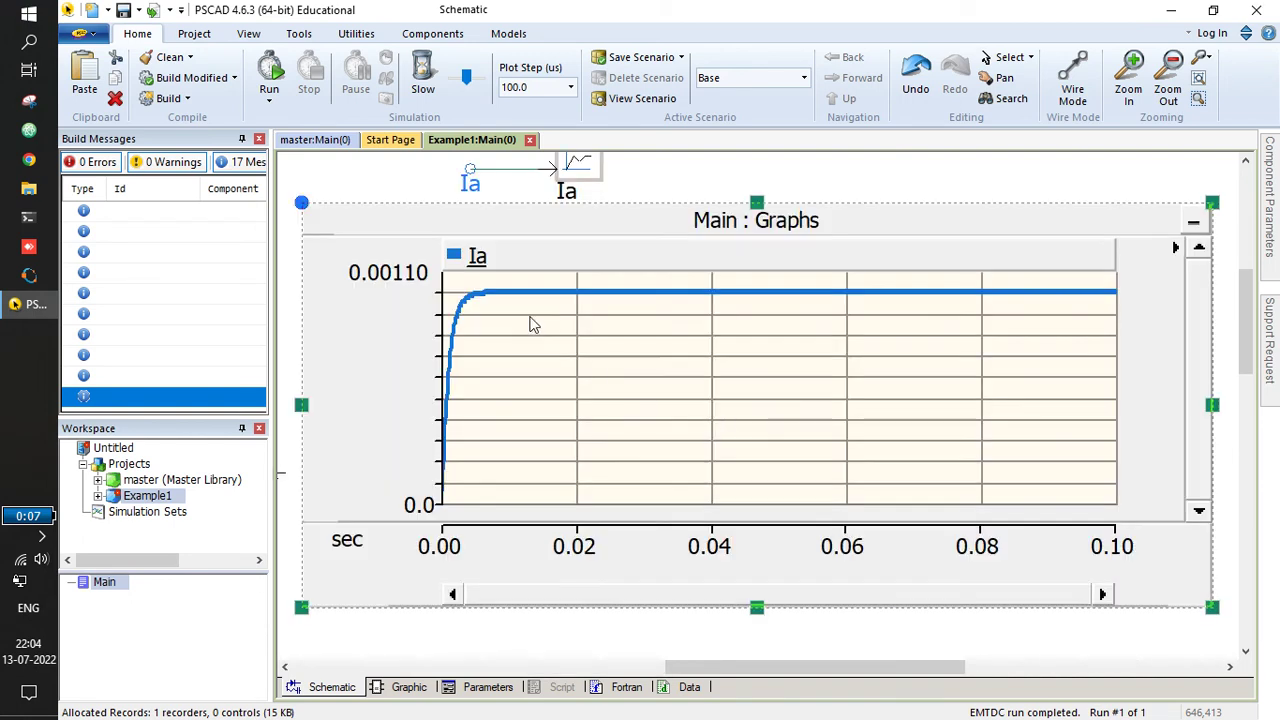
mouse_move(573, 335)
mouse_move(980, 346)
left_click_drag(534, 283, 437, 512)
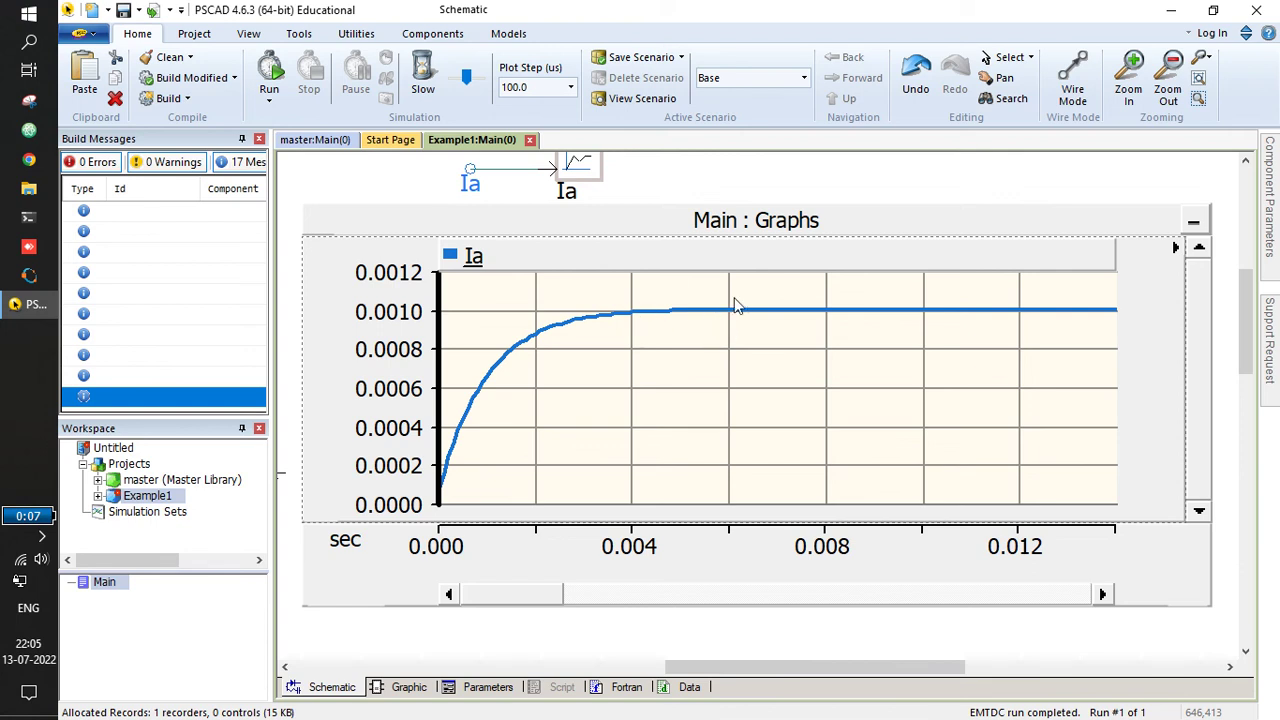
left_click_drag(762, 283, 436, 510)
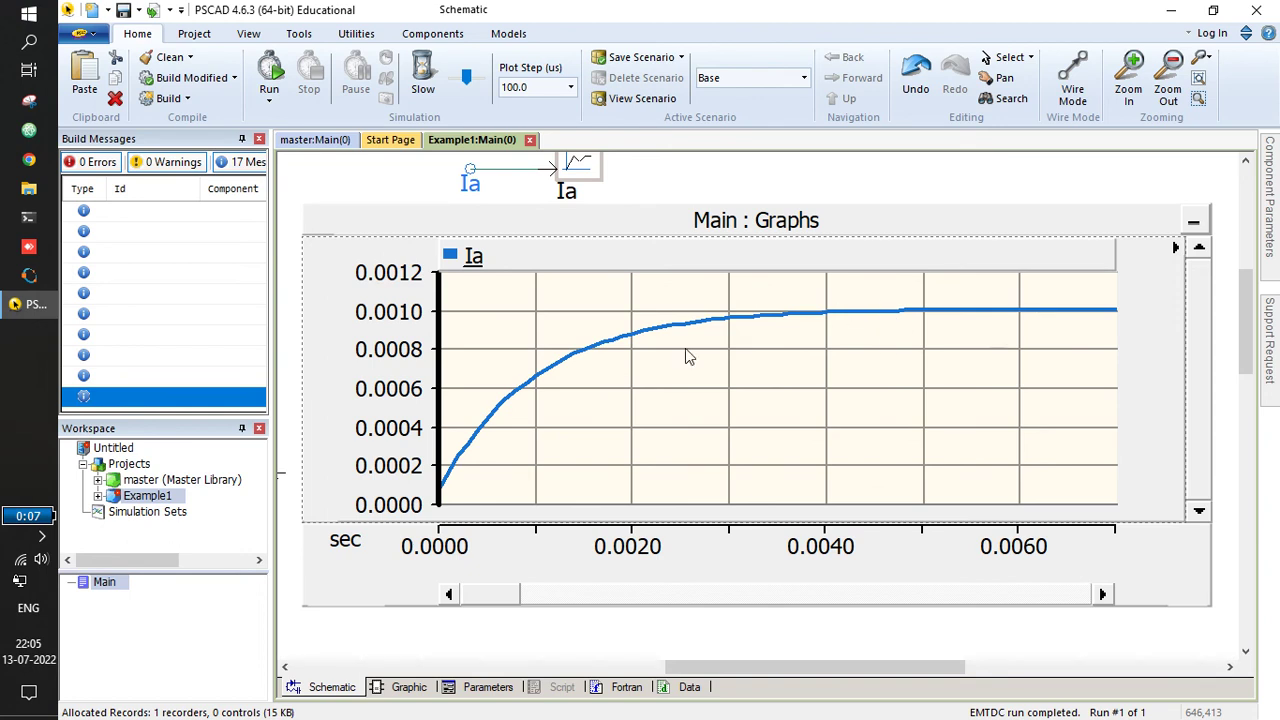
key("BackSpace")
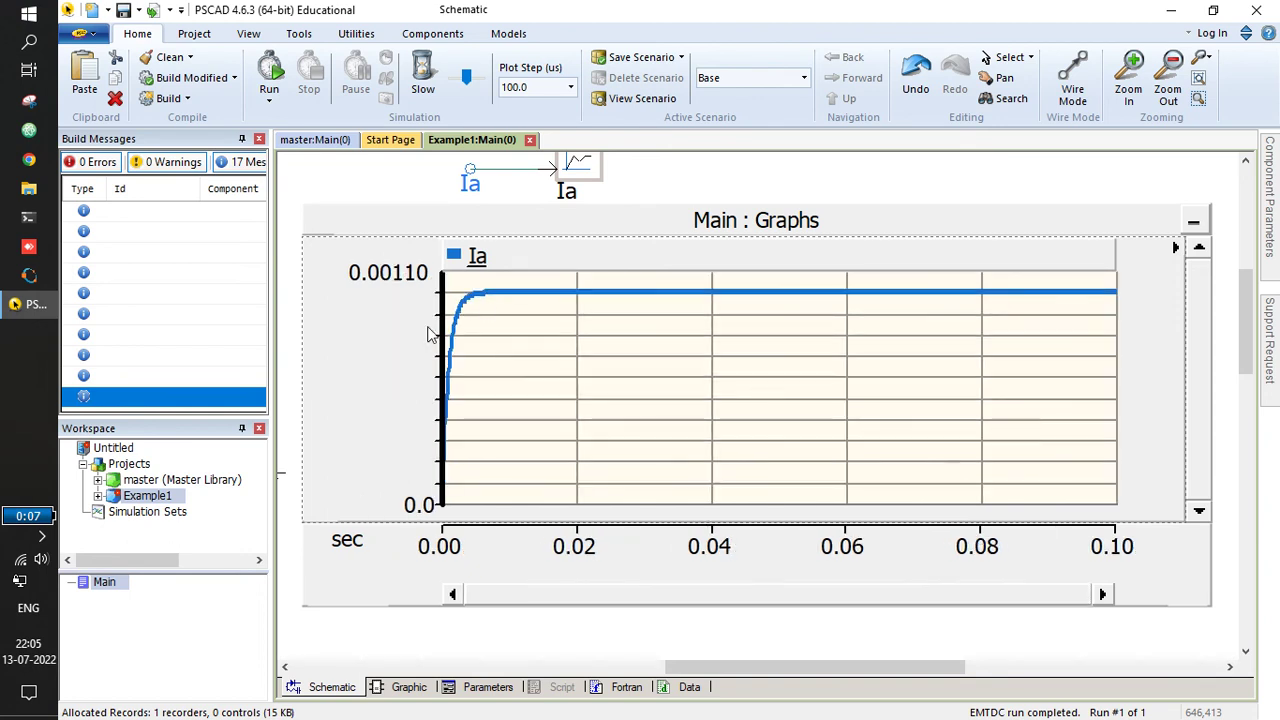
left_click(689, 244)
scroll(774, 375, "down", 1)
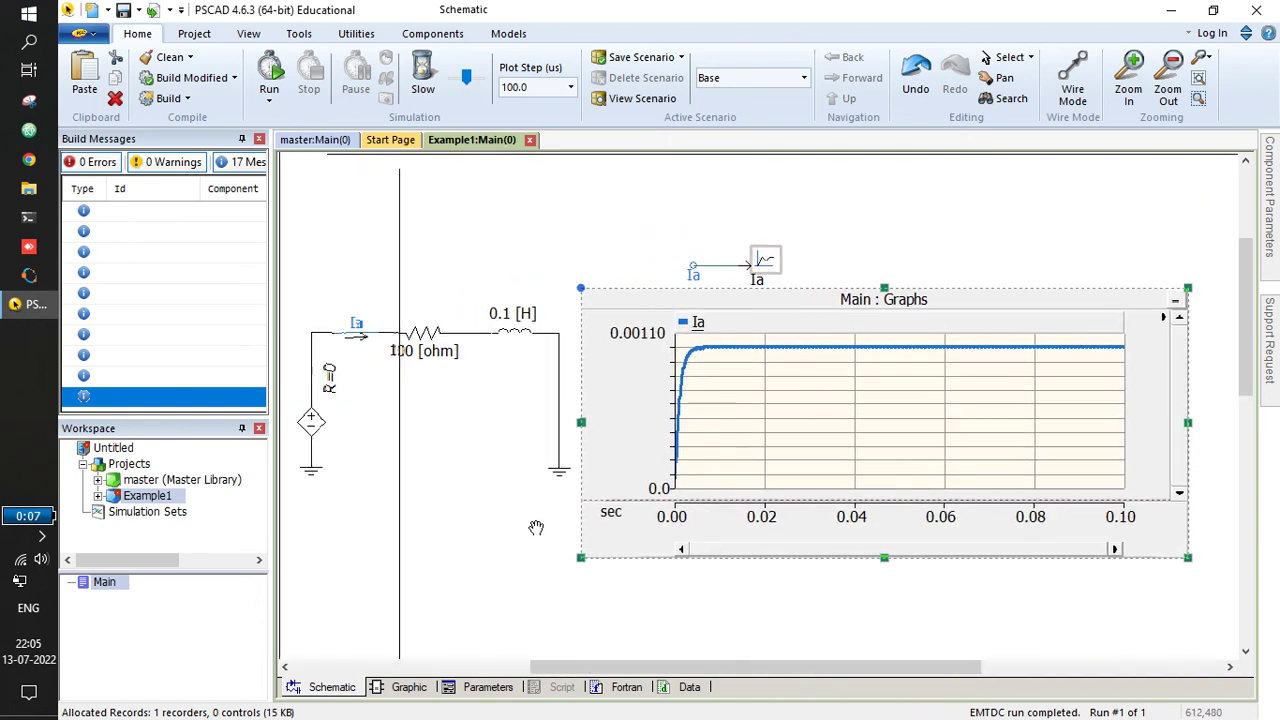
Delete the wire from the 0.1 [H] inductor down to the right-hand ground.
scroll(484, 476, "down", 1)
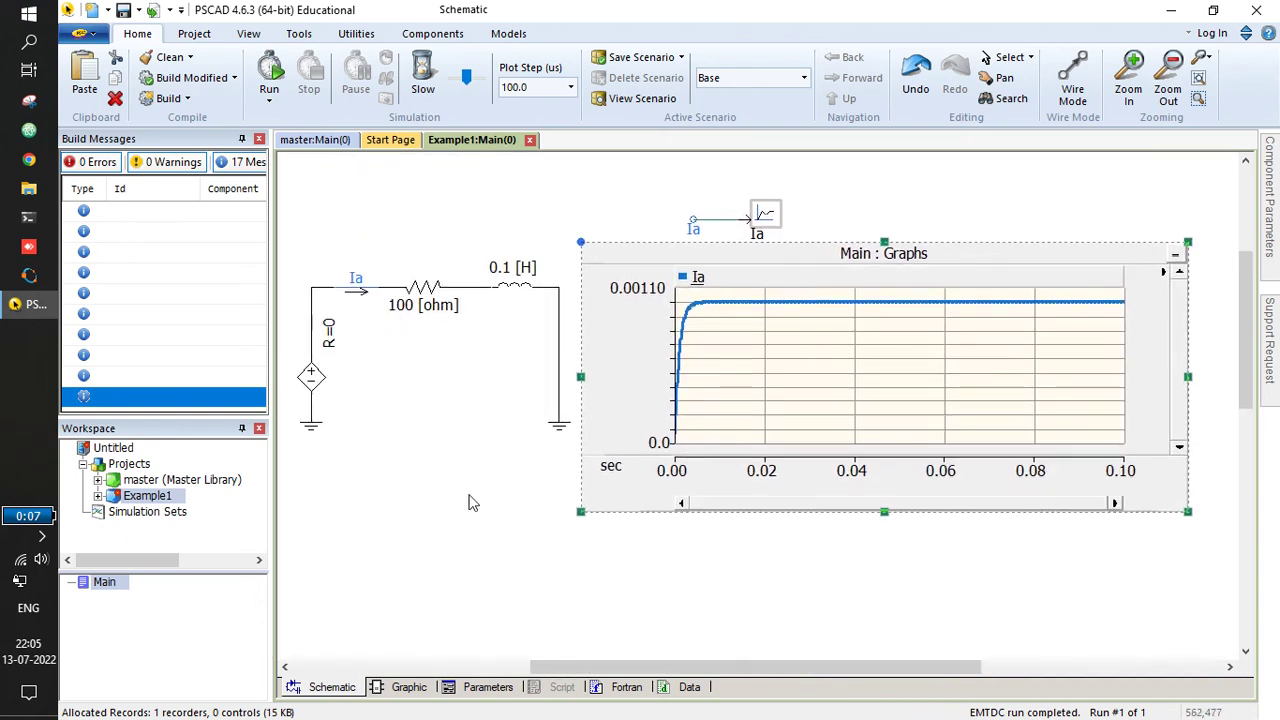
scroll(468, 511, "up", 1)
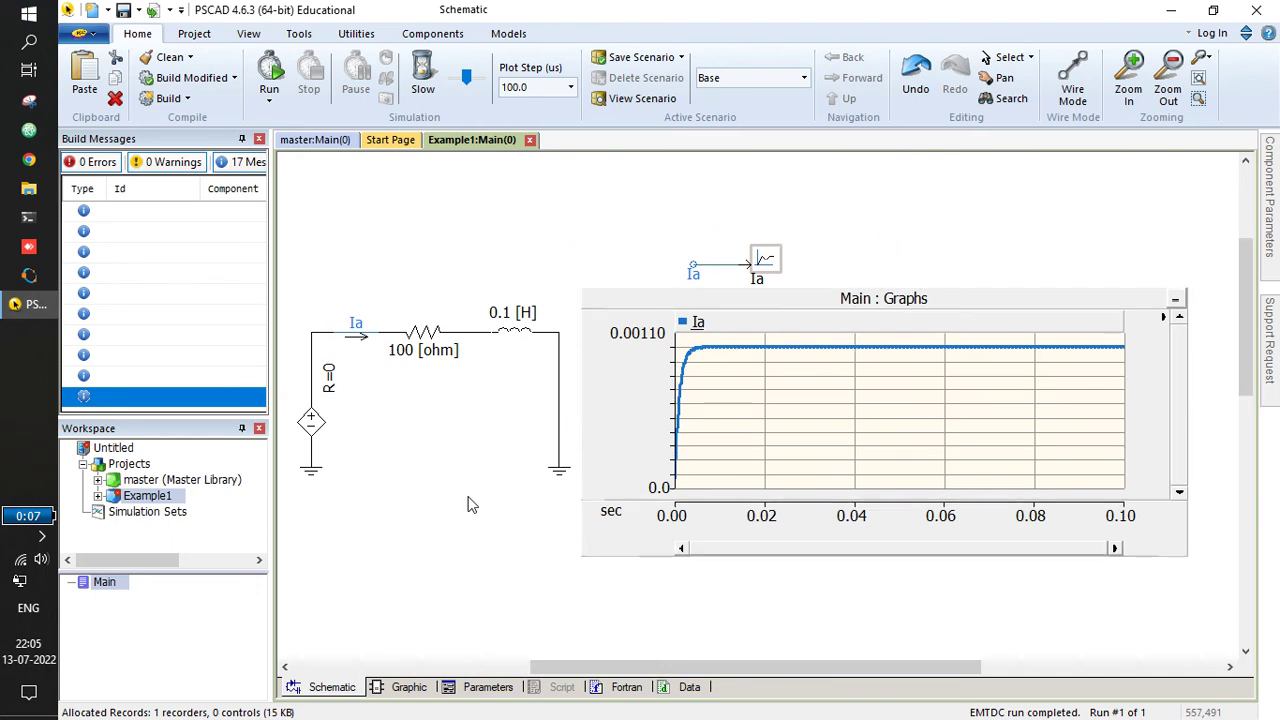
left_click(690, 347)
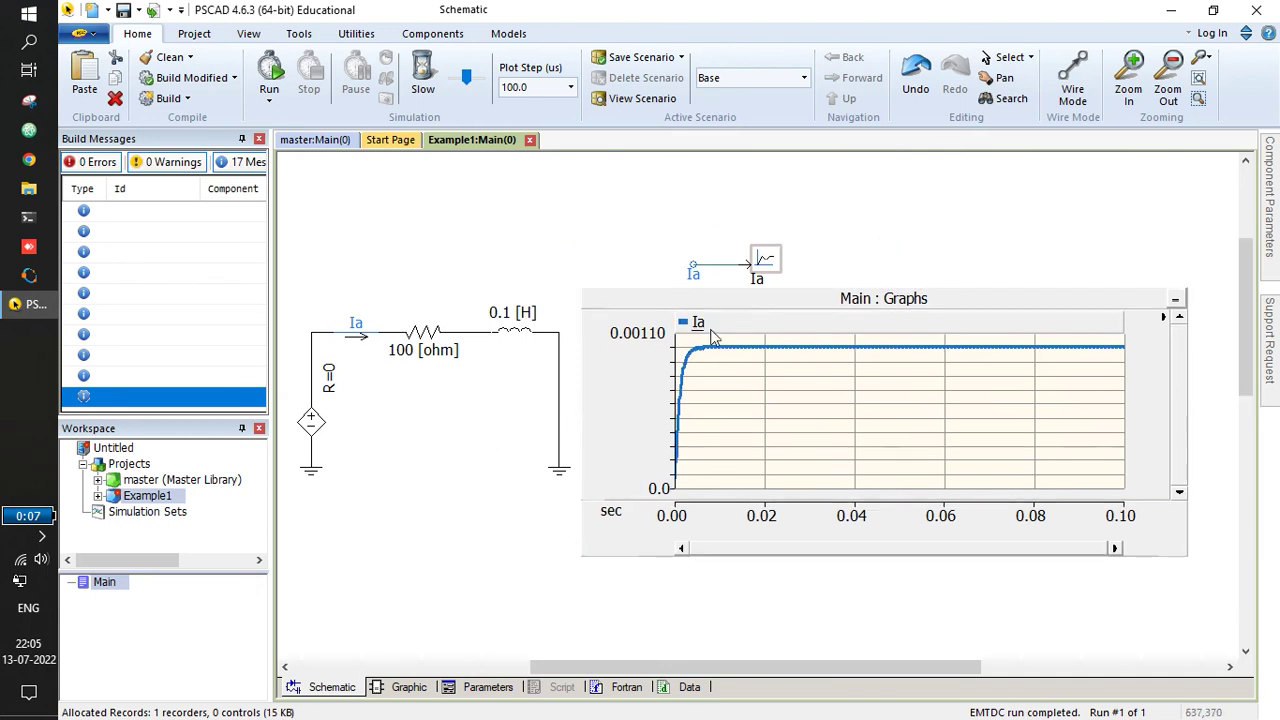
left_click(503, 411)
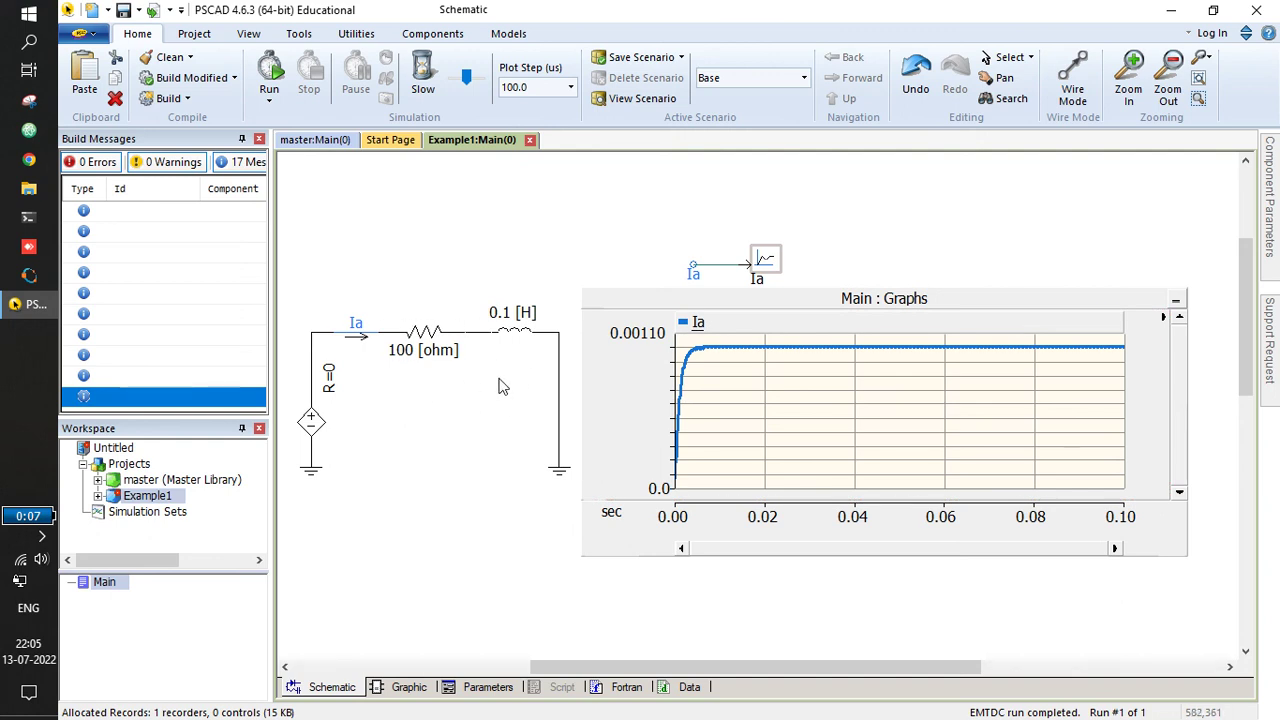
left_click(560, 416)
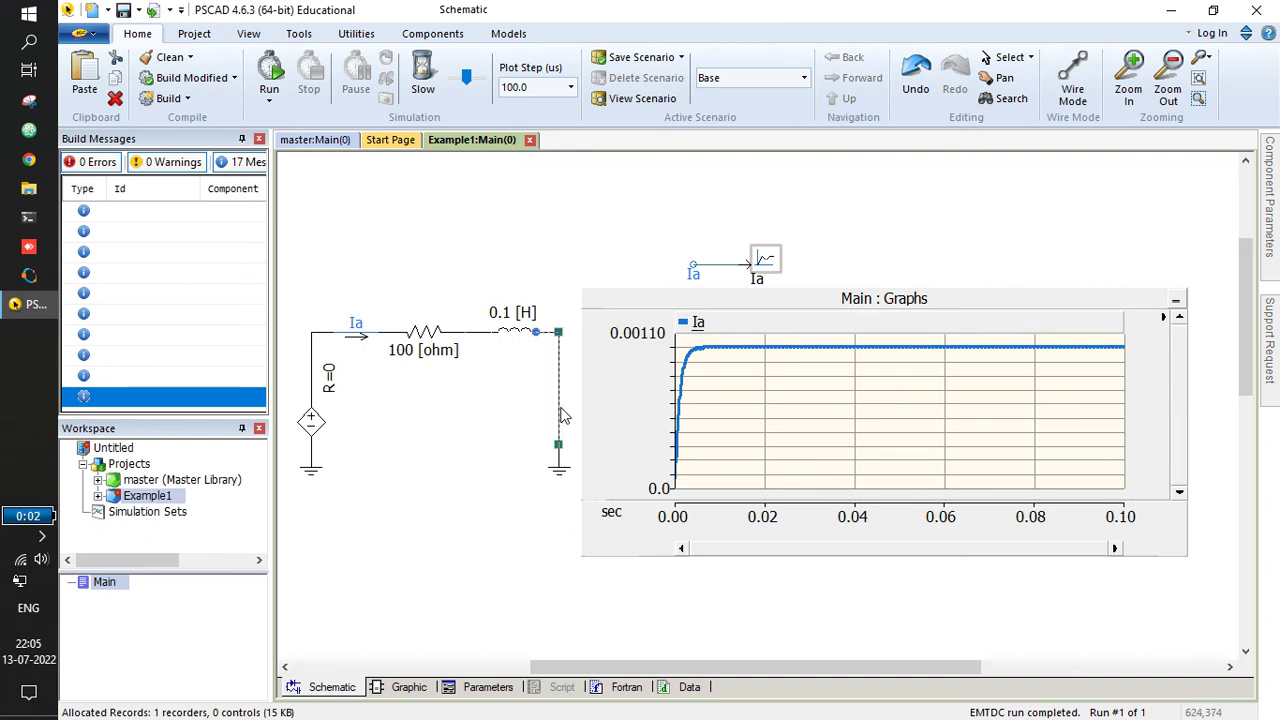
key("Delete")
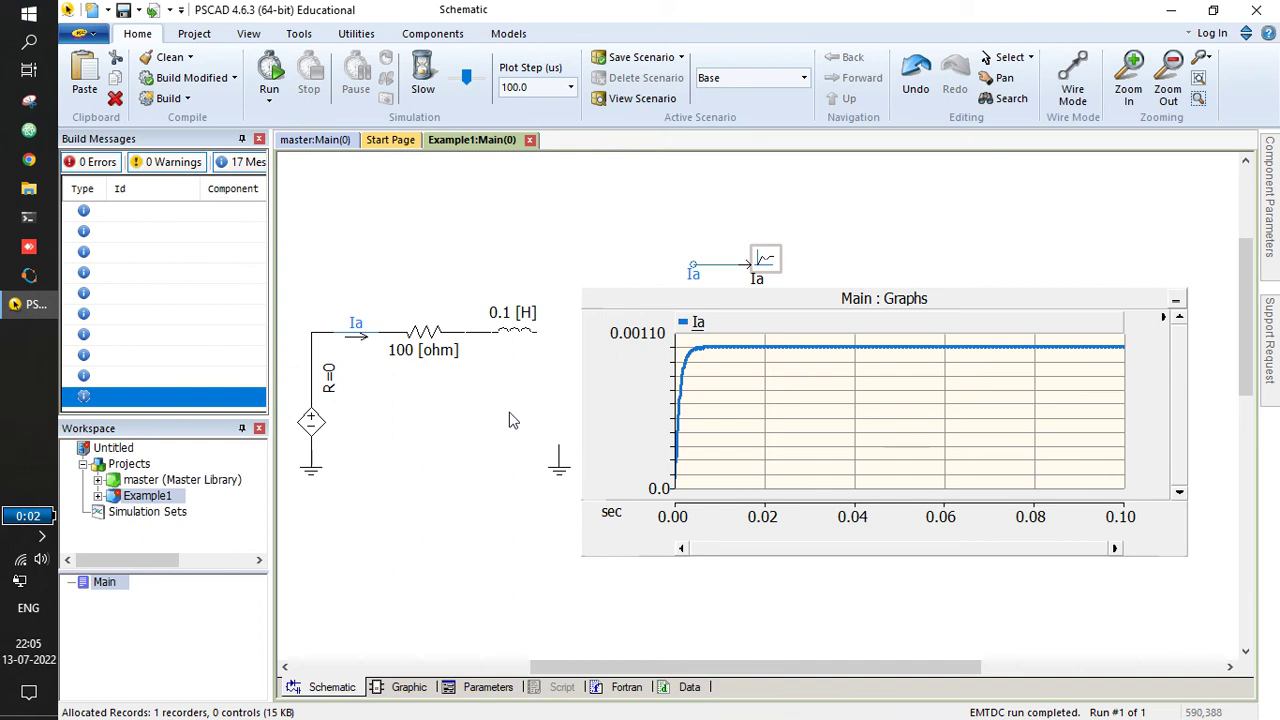
left_click(307, 141)
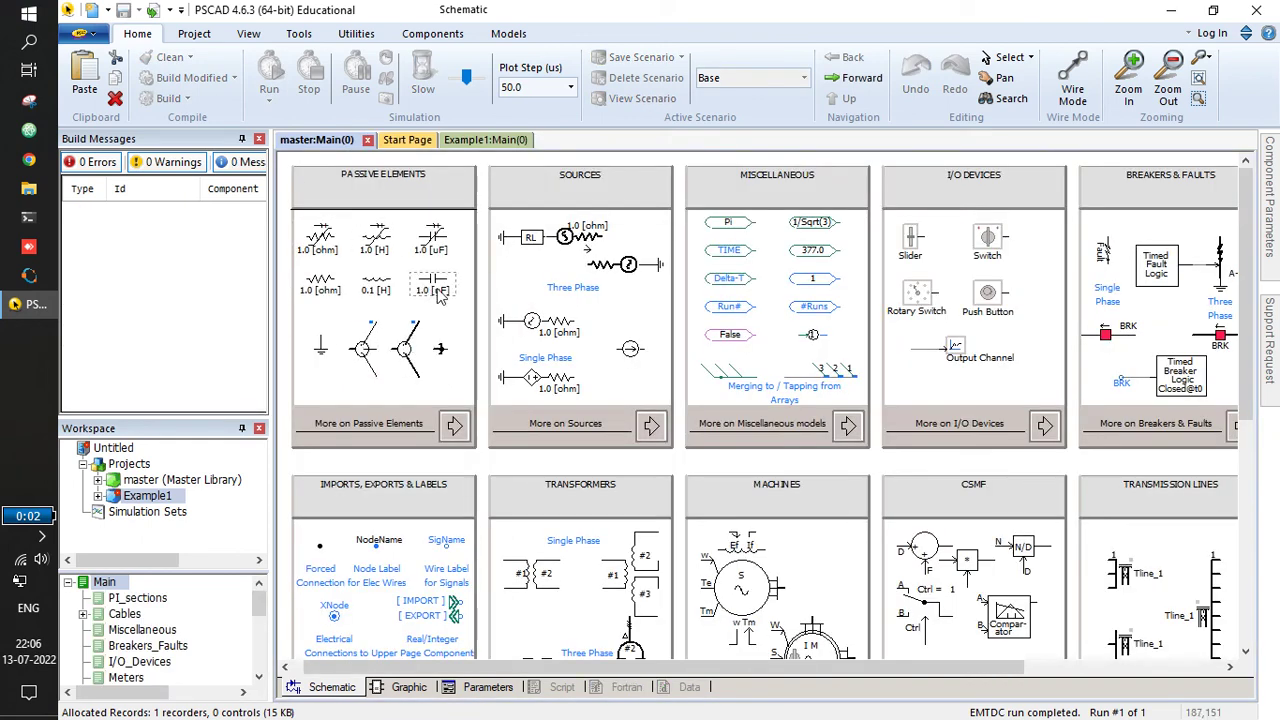
Place a vertically rotated 1.0 [uF] capacitor onto the right-hand ground.
left_click(477, 141)
key("ctrl+r")
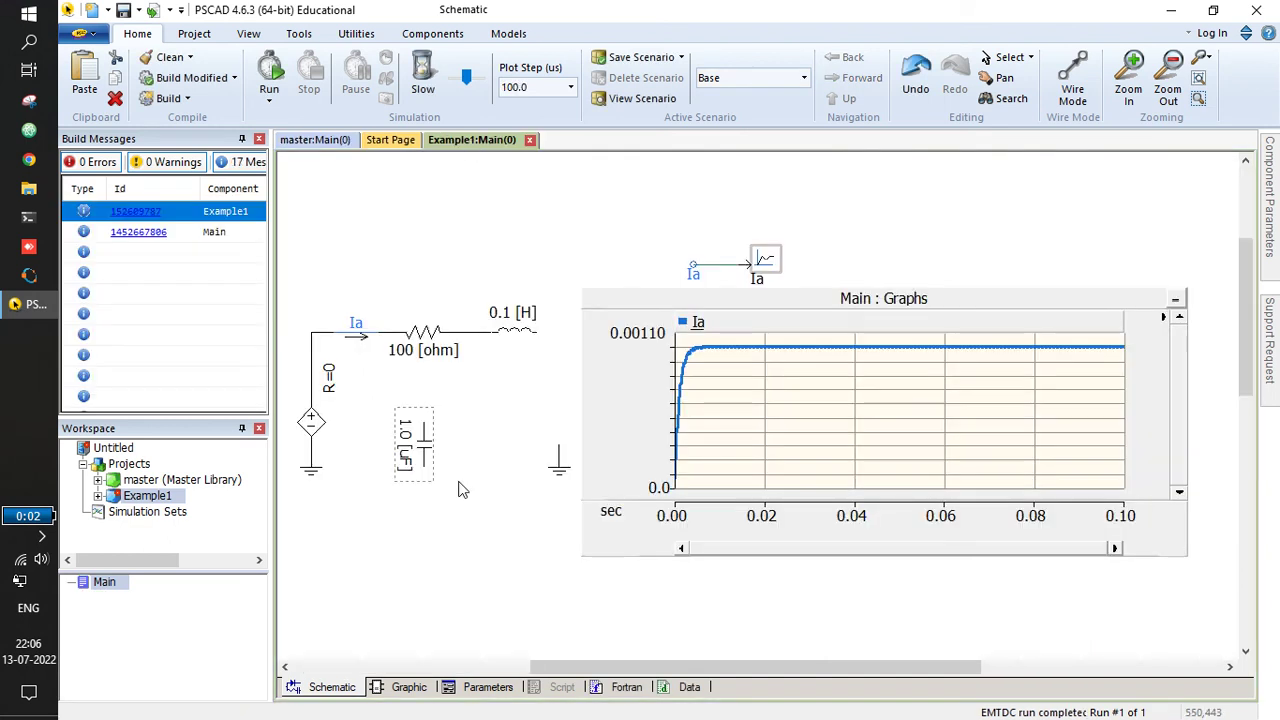
left_click_drag(428, 462, 558, 421)
Wire the inductor's right end to the capacitor and save the project.
key("ctrl+w")
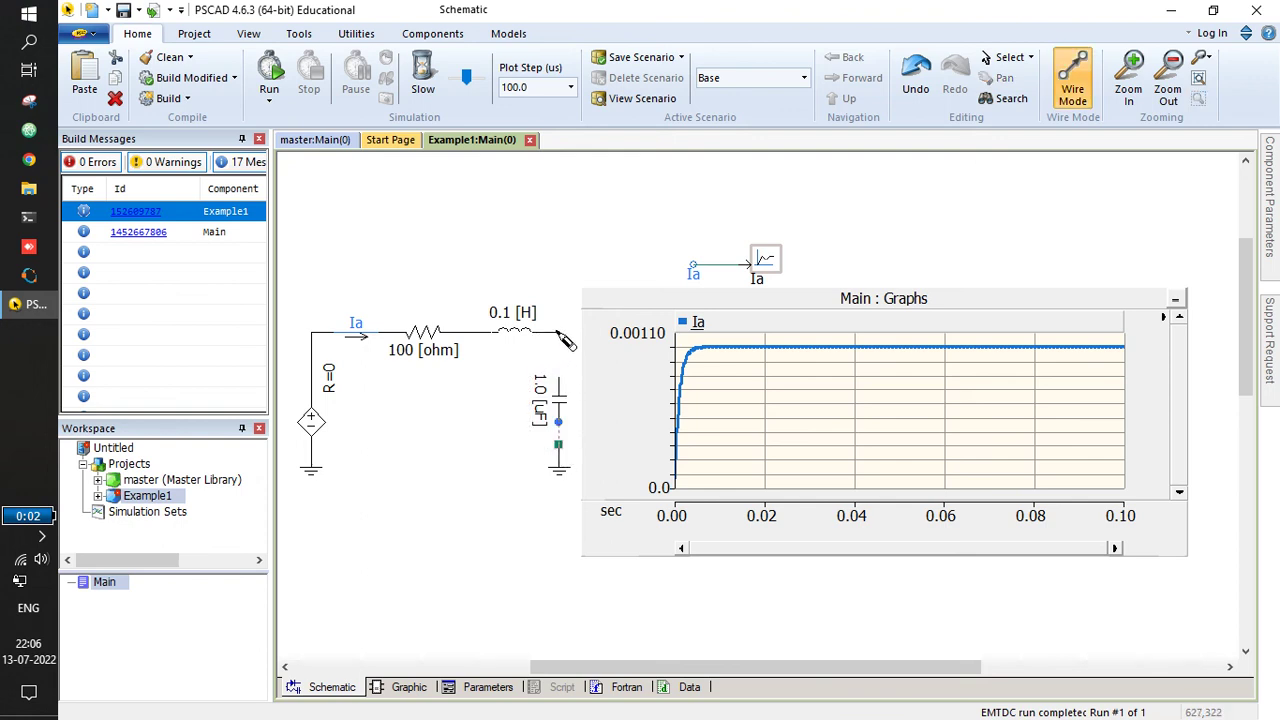
left_click_drag(561, 333, 559, 377)
key("ctrl+w")
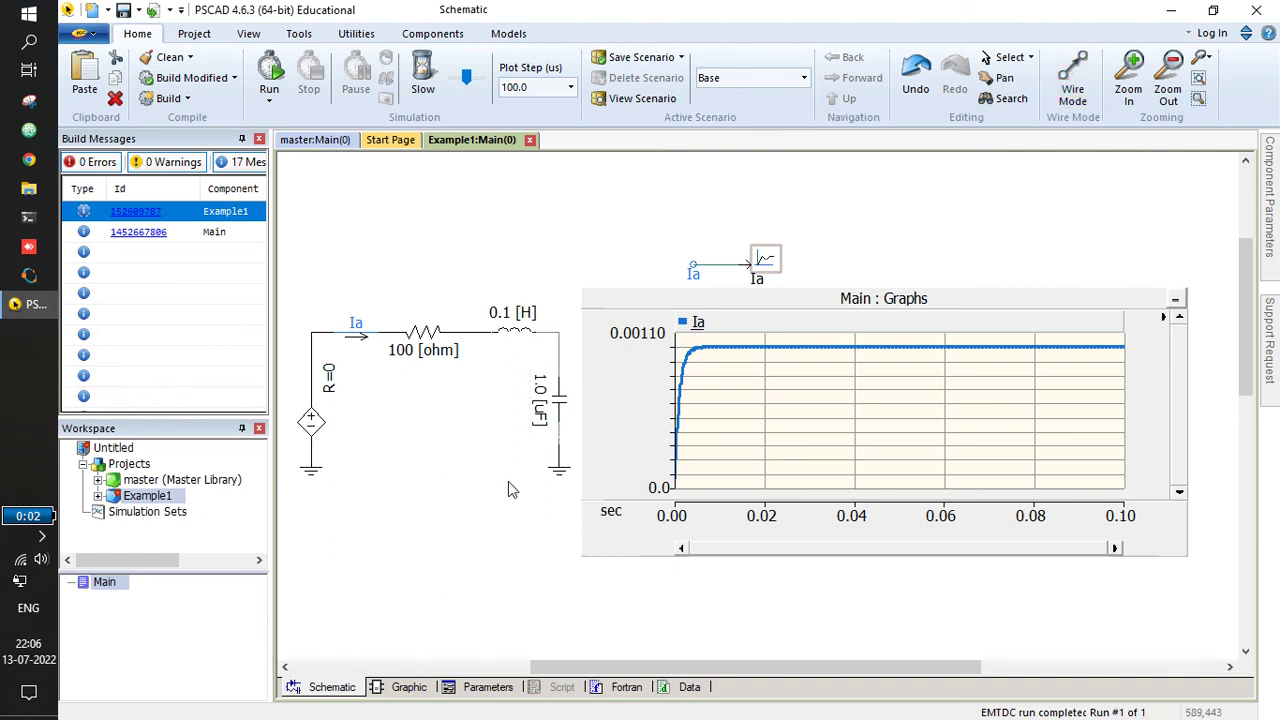
key("ctrl+s")
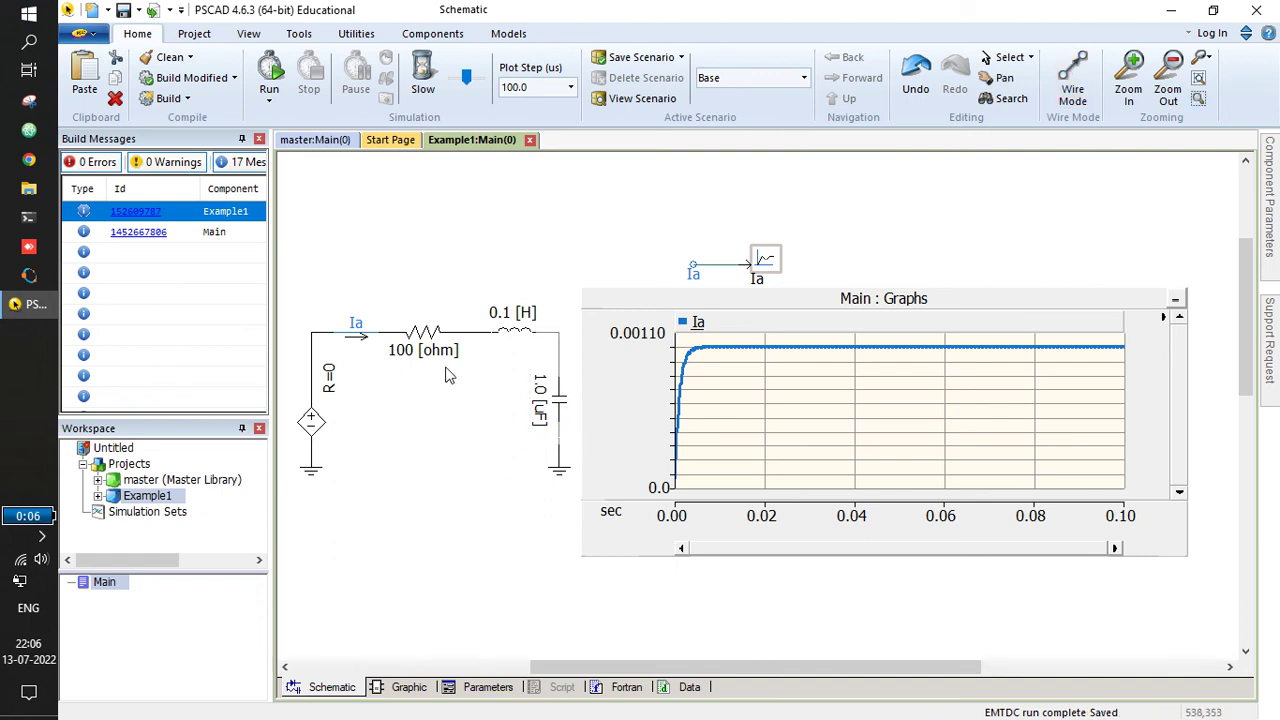
double_click(562, 420)
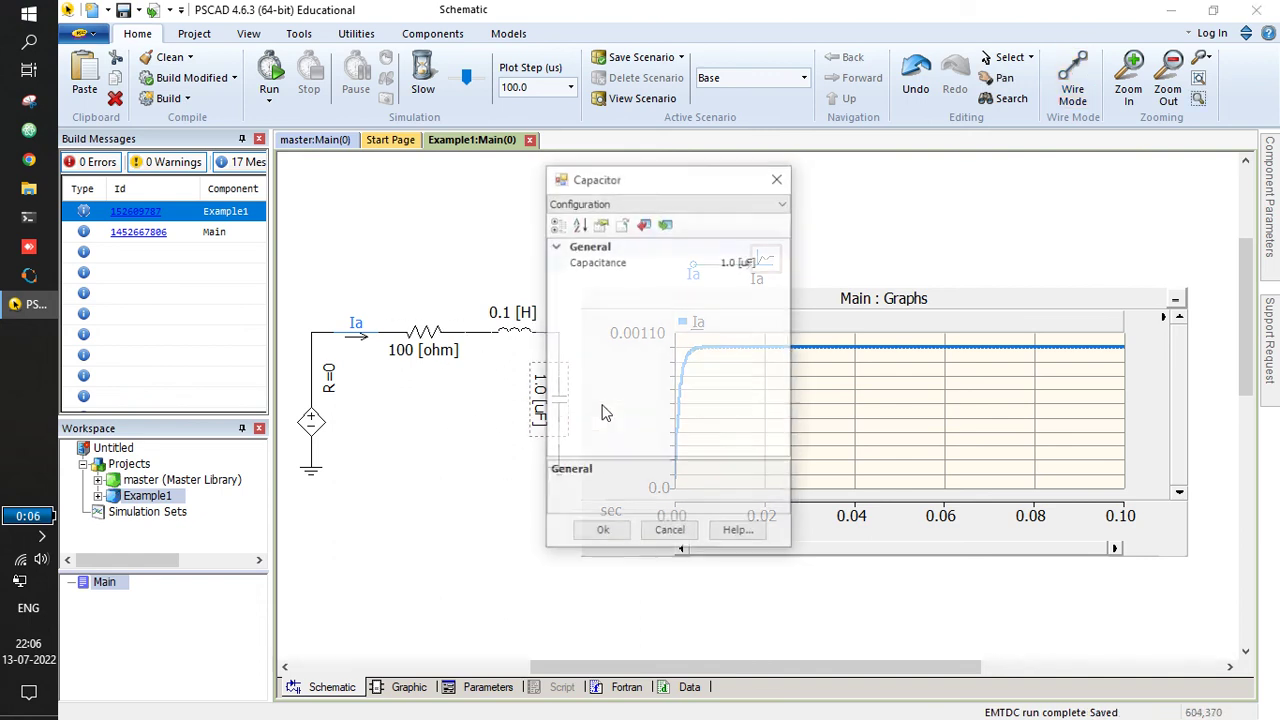
Change the capacitor's Capacitance from 1.0 to 100.0 [uF] and confirm.
left_click(732, 263)
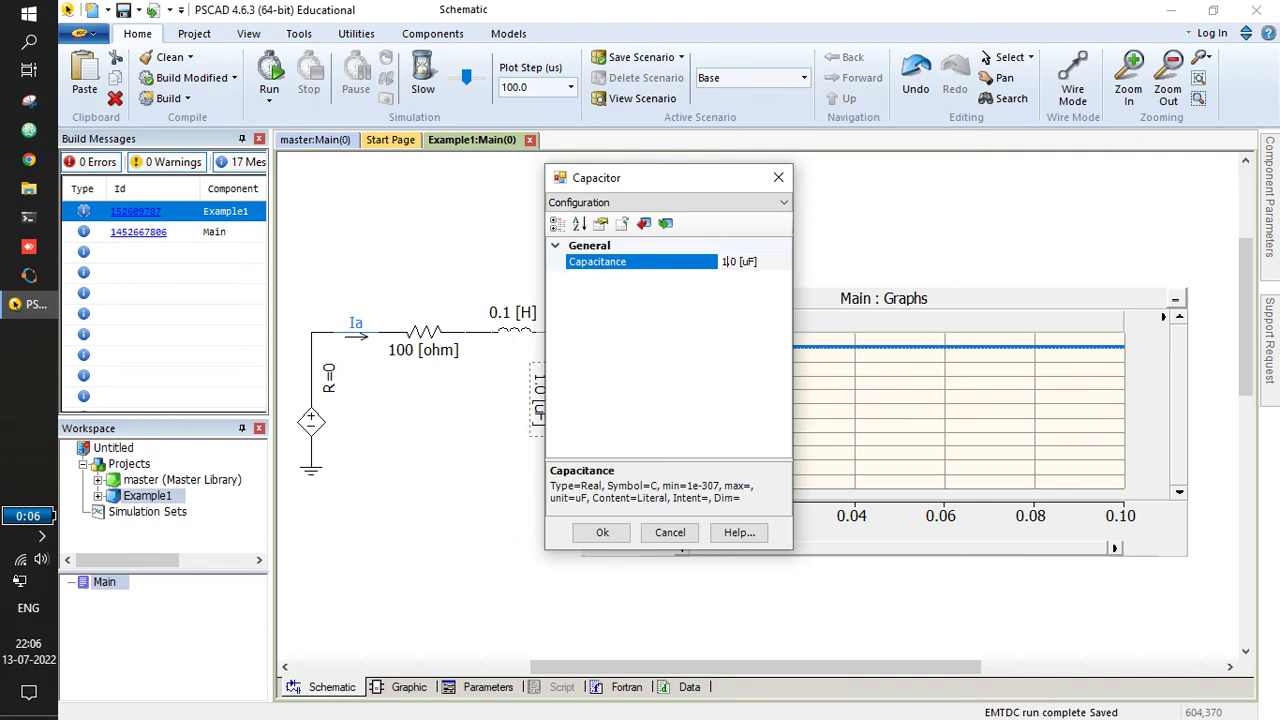
type("00")
left_click(602, 532)
left_click(455, 510)
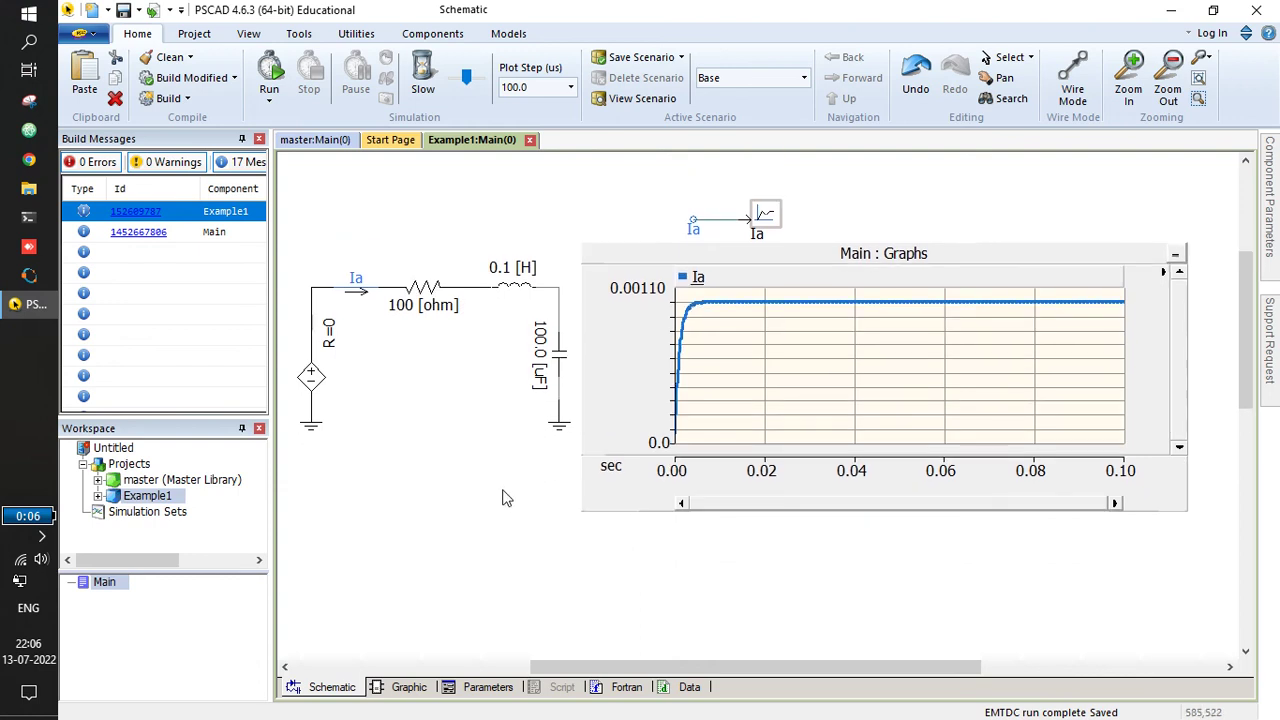
left_click(718, 402)
left_click(795, 398)
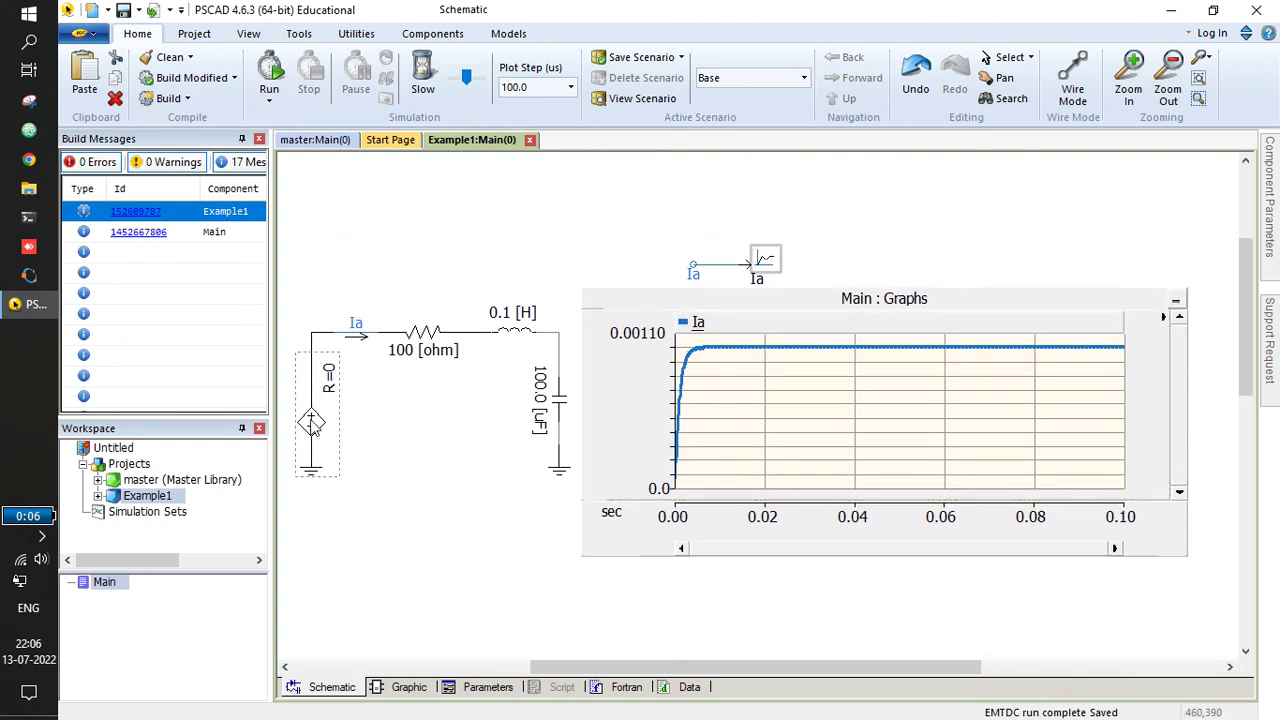
left_click(625, 461)
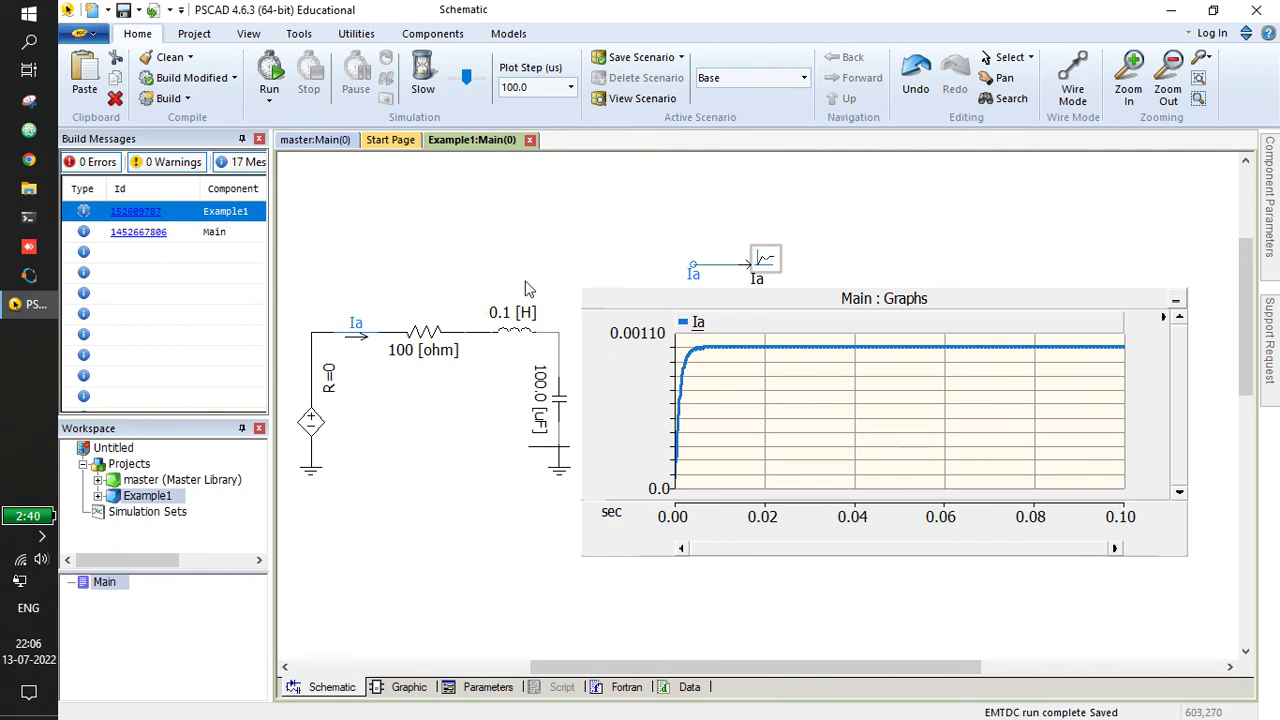
mouse_move(511, 322)
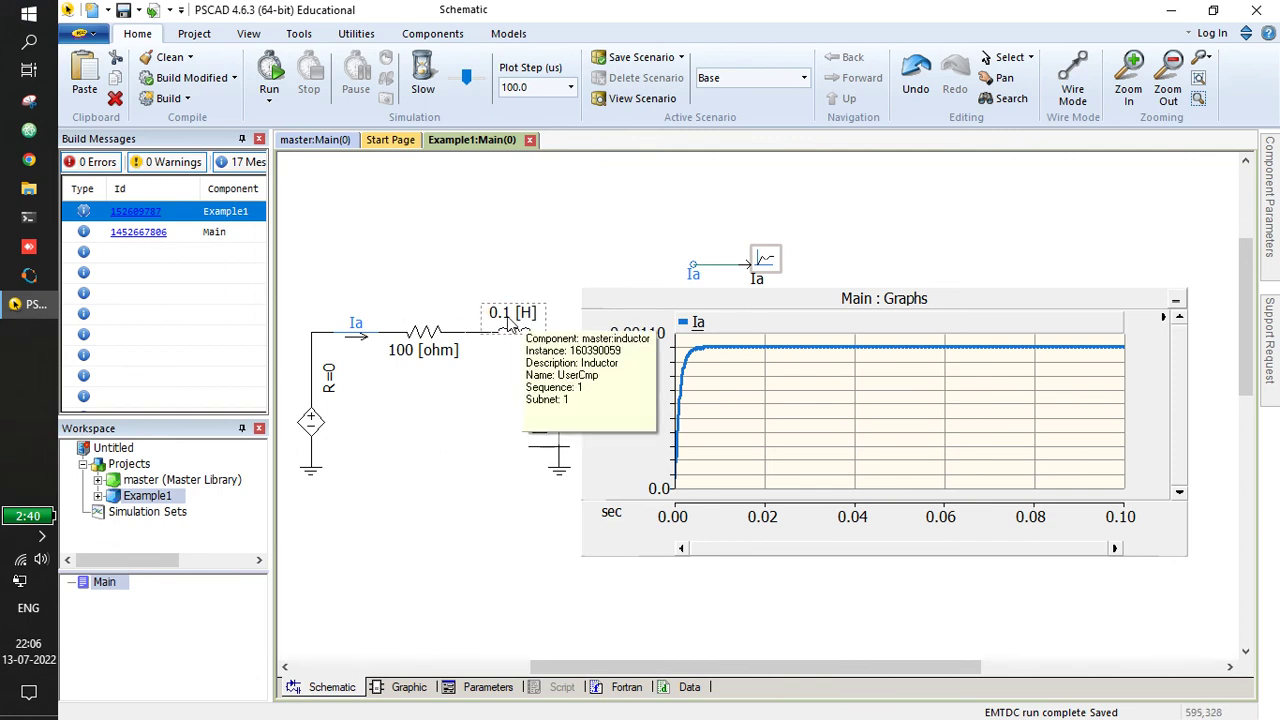
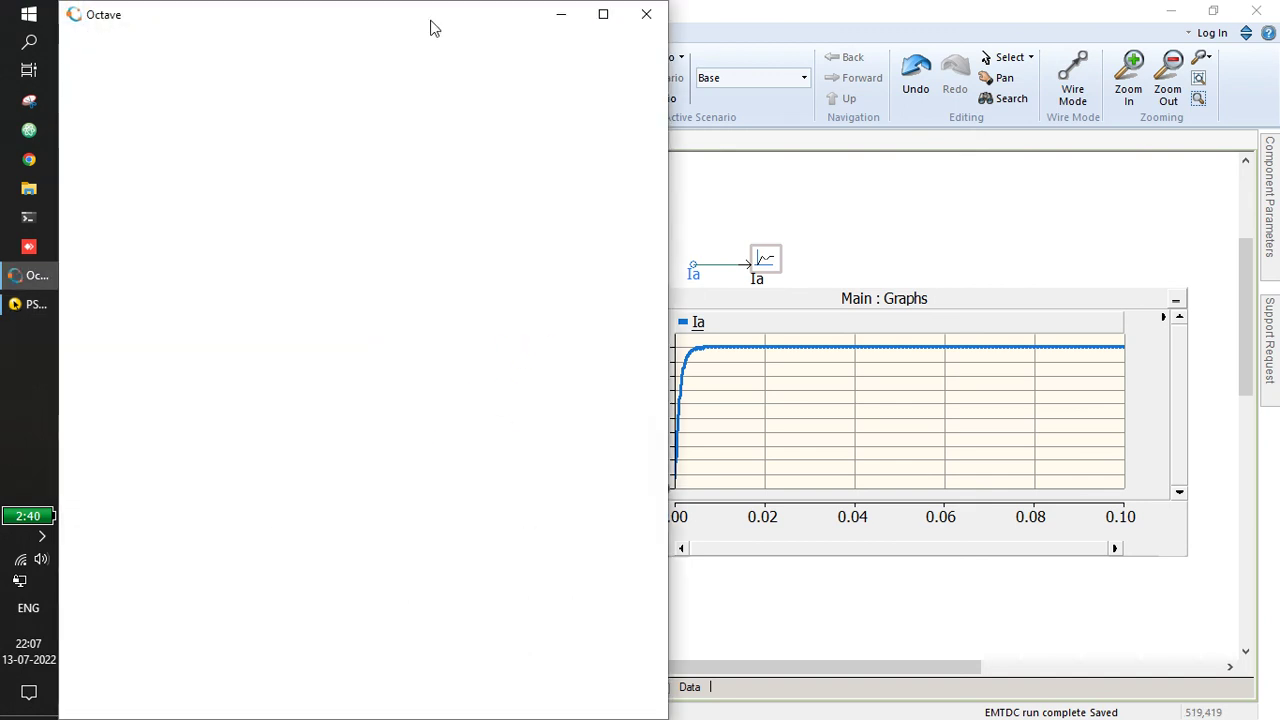
With Octave docked beside PSCAD, evaluate 1/(2*pi*sqrt(0.1*100e-6)) to get the 50.329 Hz resonant frequency.
left_click_drag(423, 12, 1278, 405)
left_click(1163, 407)
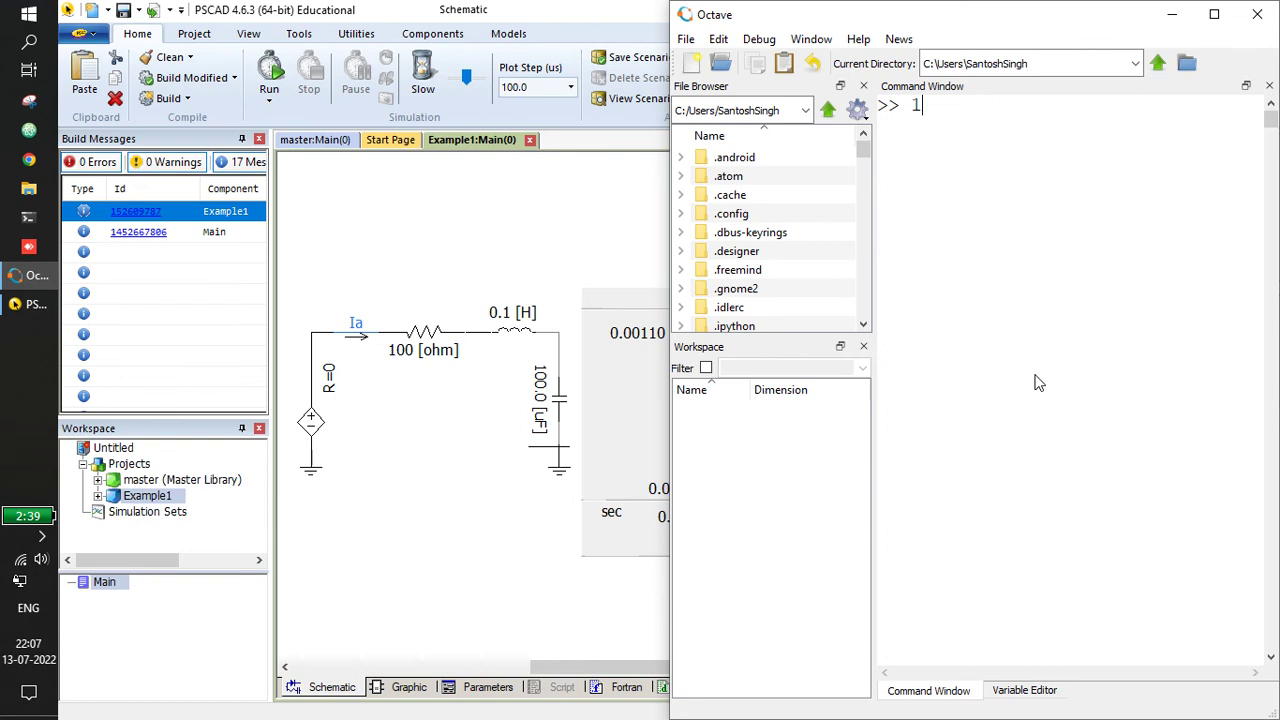
type("1/()")
type("2*pi")
type("*sqrt()")
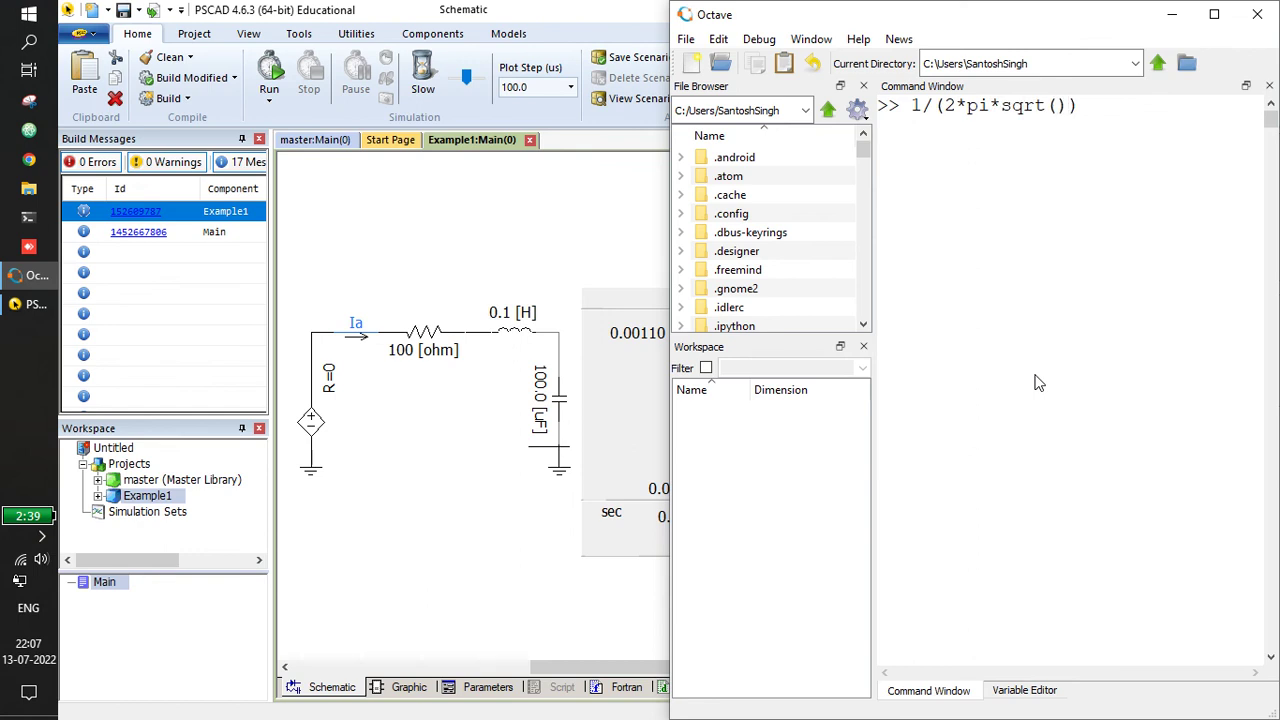
type("0.1*100e-6")
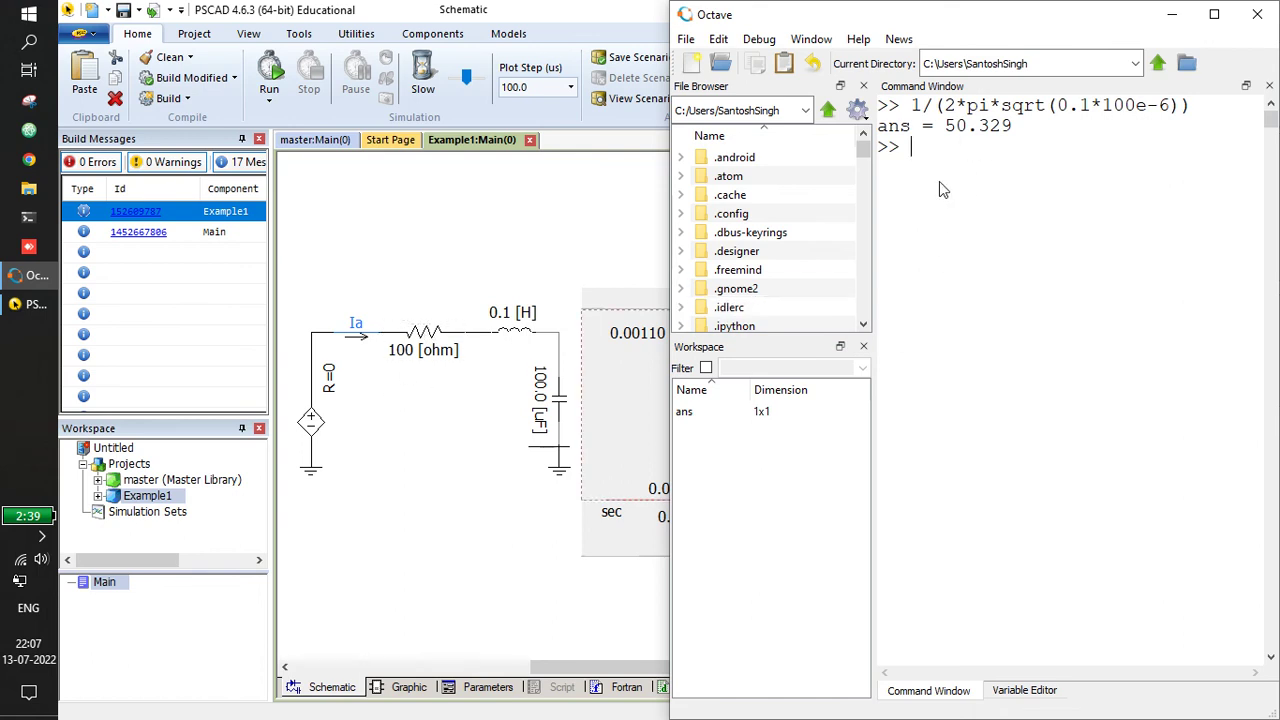
left_click(464, 226)
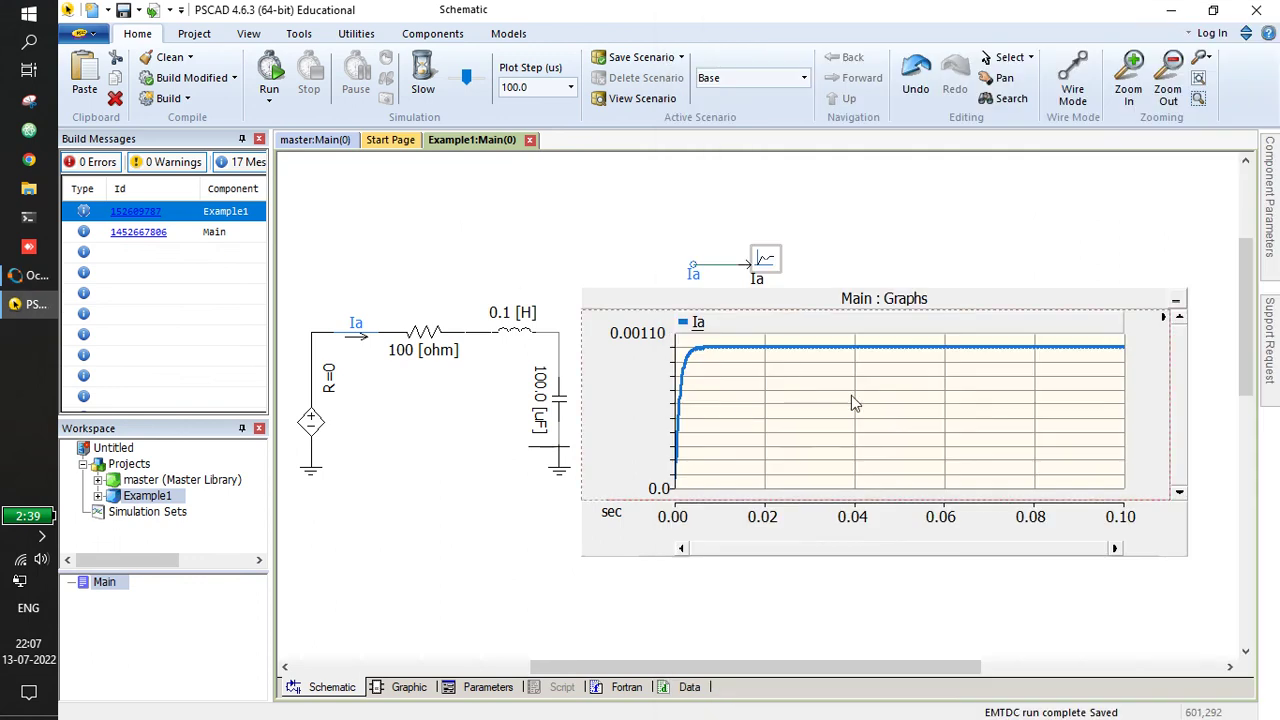
Change the series resistor's Resistance from 100 to 1e-5 ohm, then return to Octave.
double_click(440, 340)
left_click(722, 262)
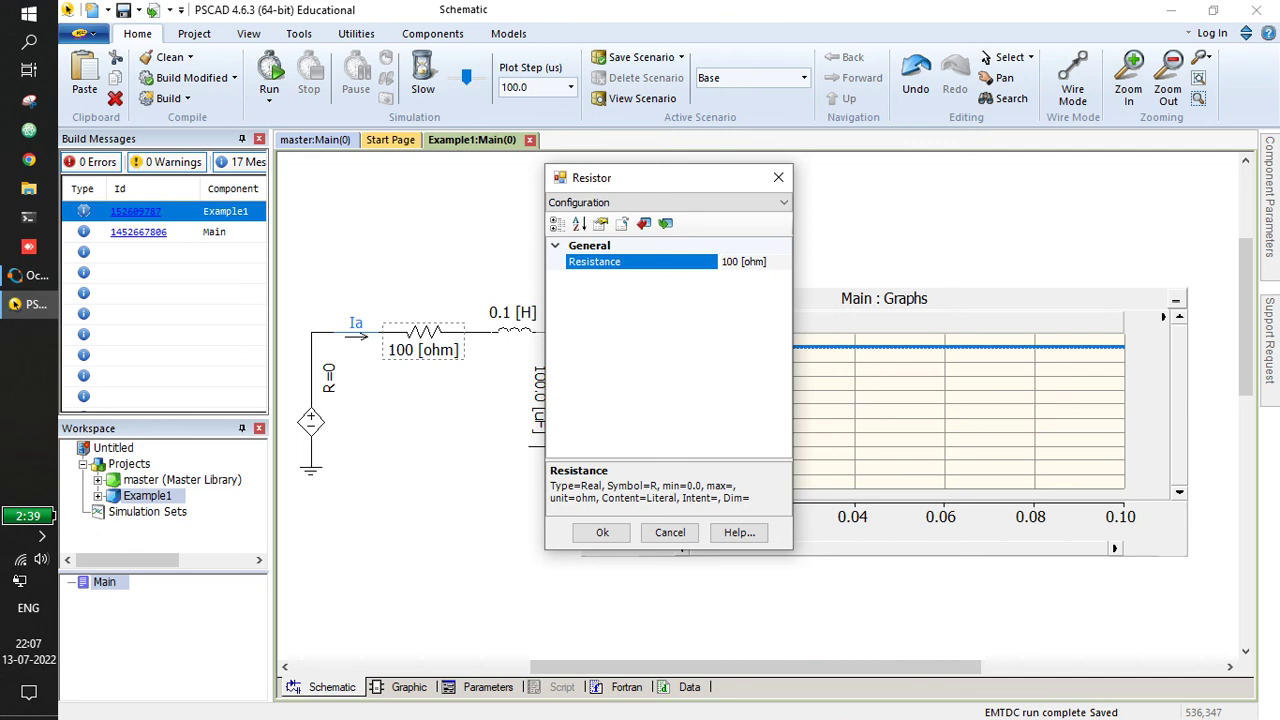
left_click(714, 261)
key("BackSpace")
type("1e-5")
left_click(603, 533)
left_click(471, 533)
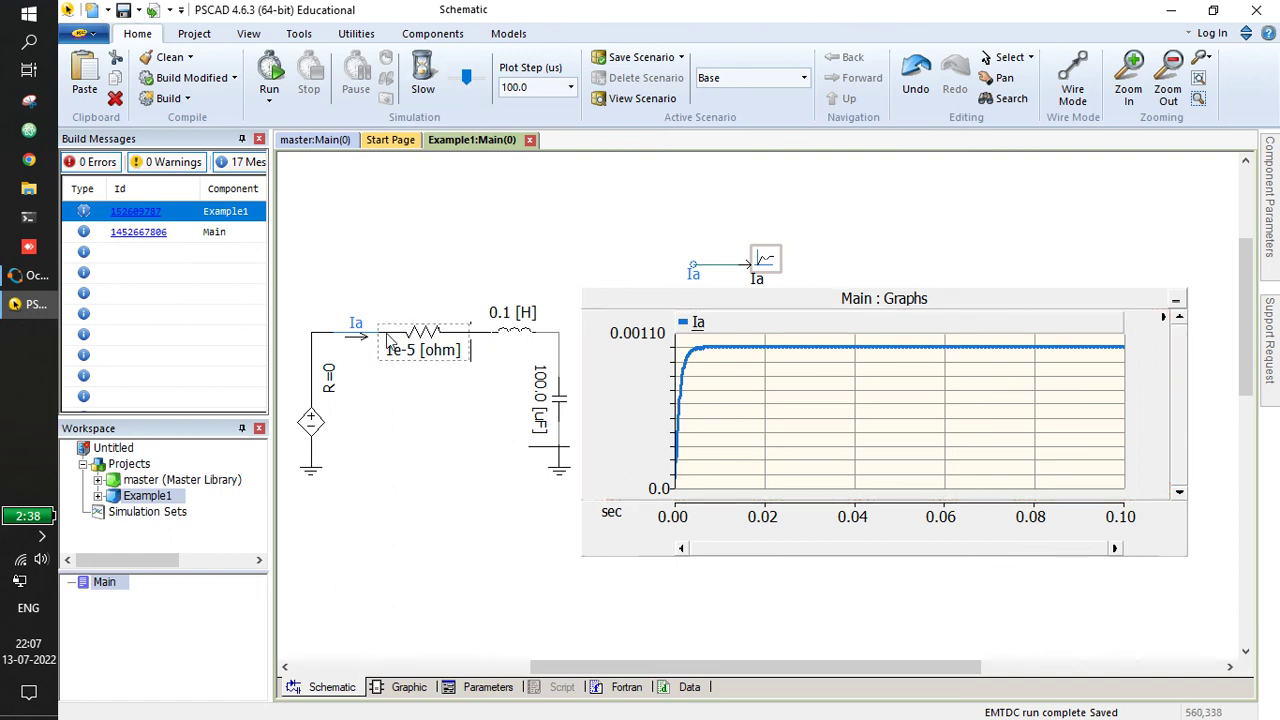
left_click(36, 275)
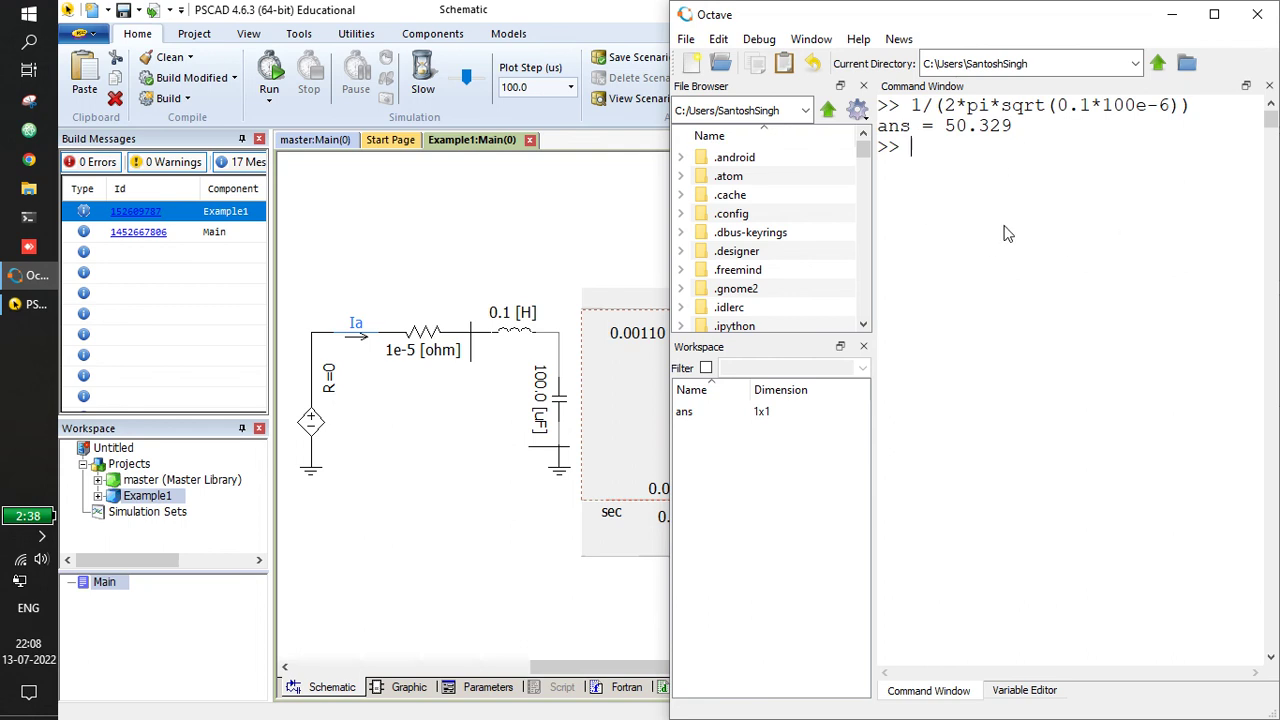
Evaluate 1/ans in Octave for a 0.019869 s period, then bring PSCAD back.
type("1/ans")
key("Return")
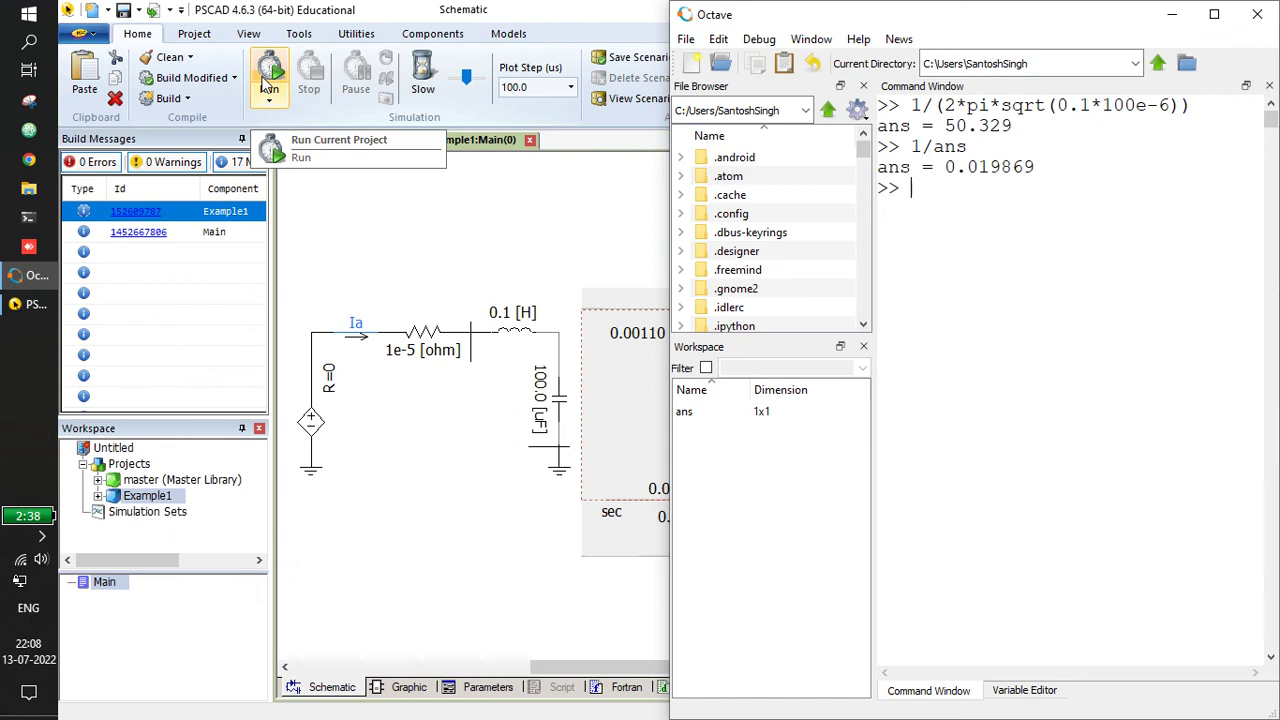
left_click(195, 35)
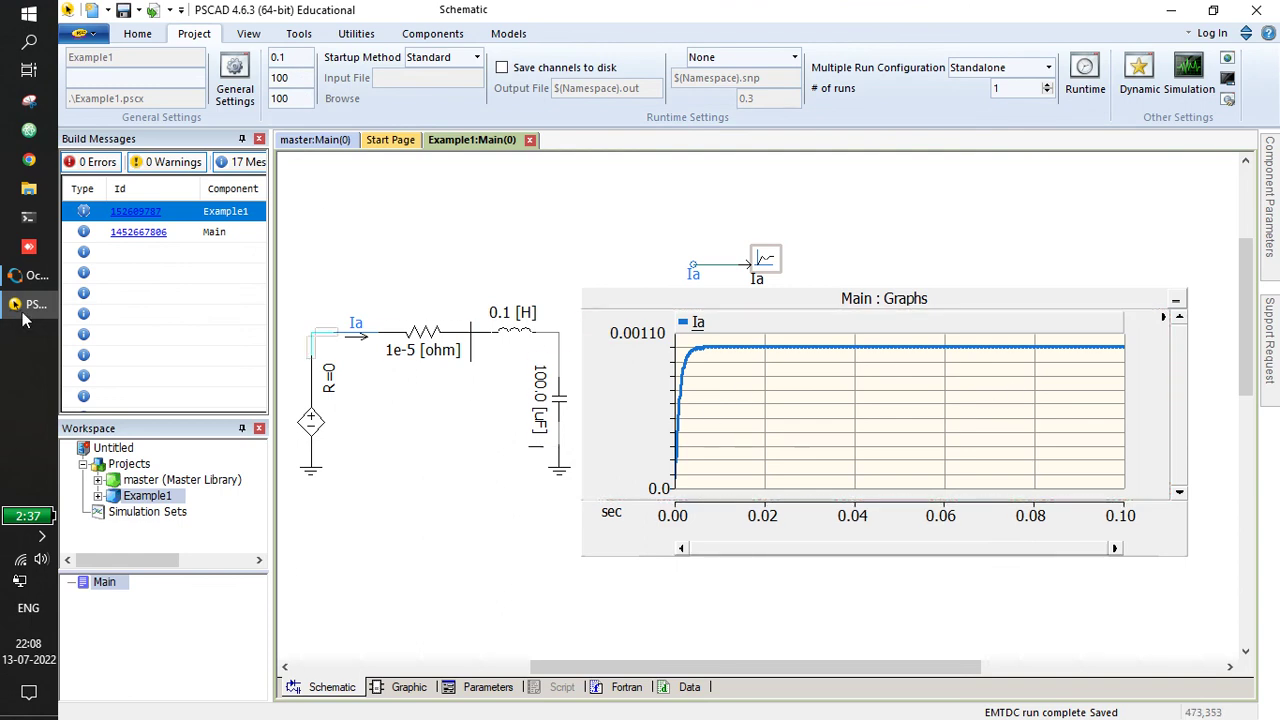
left_click(30, 275)
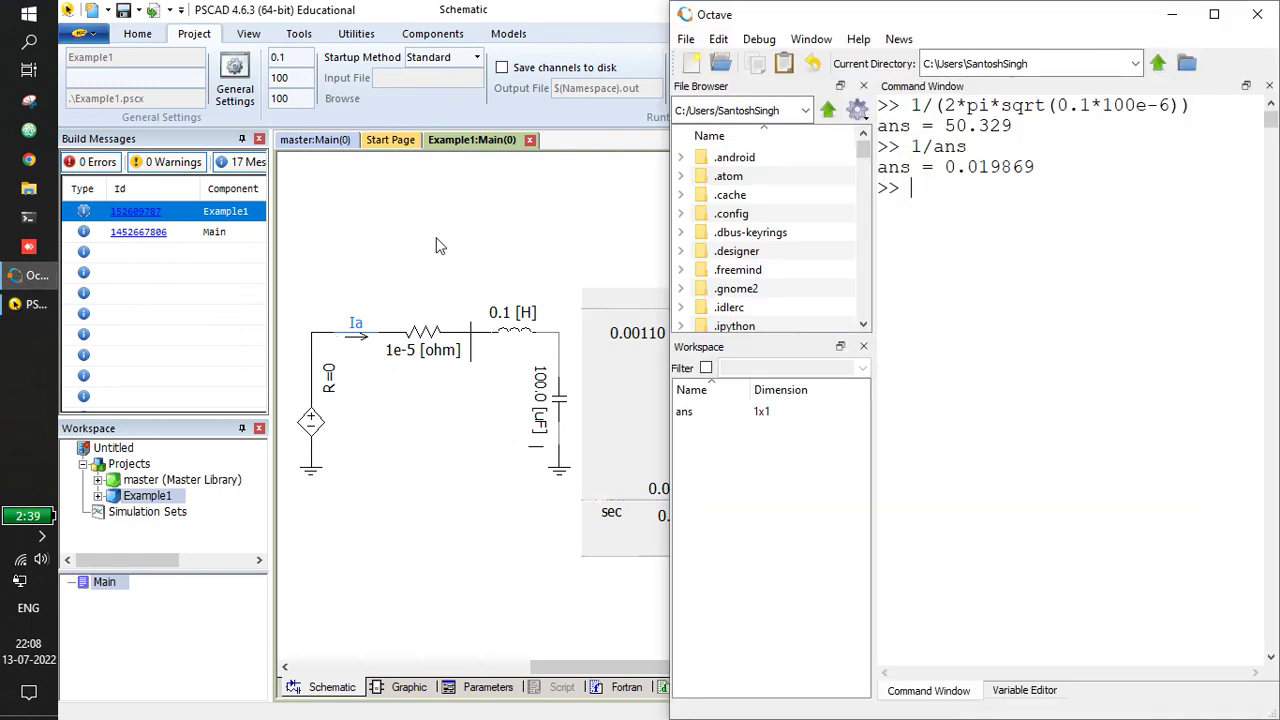
left_click(437, 243)
left_click(137, 33)
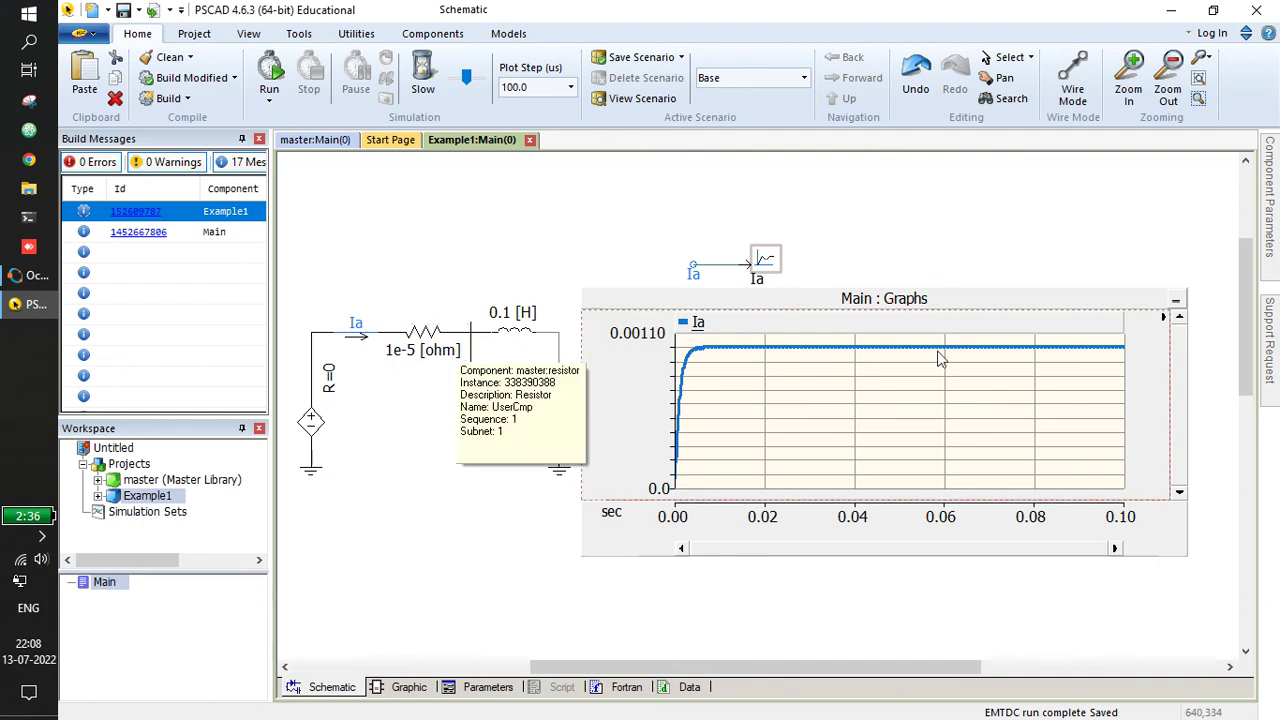
mouse_move(692, 360)
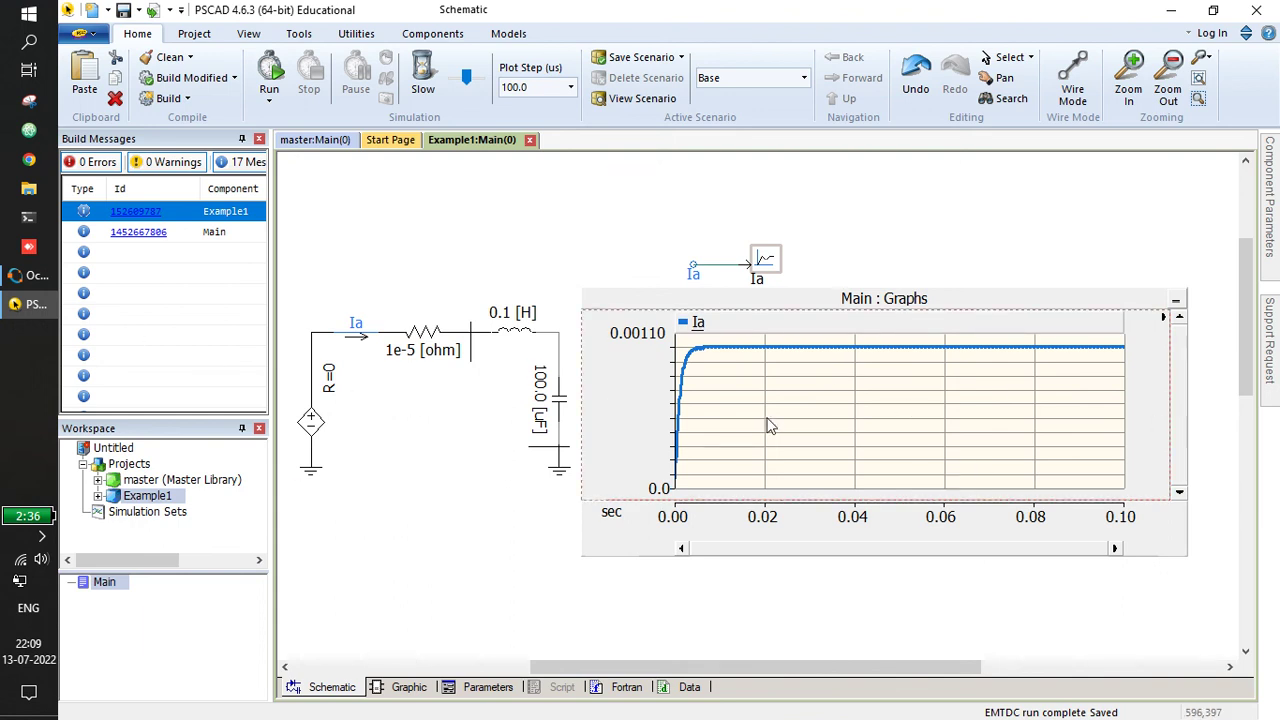
scroll(488, 418, "up", 2)
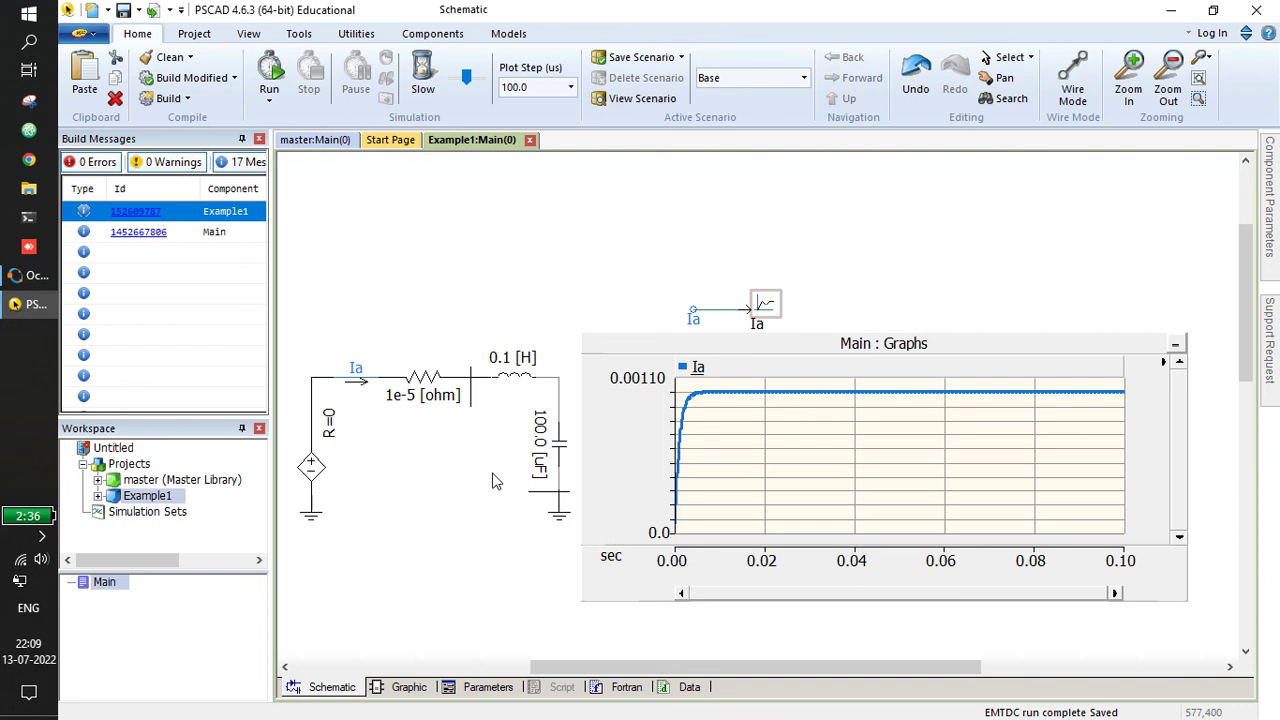
scroll(492, 472, "down", 2)
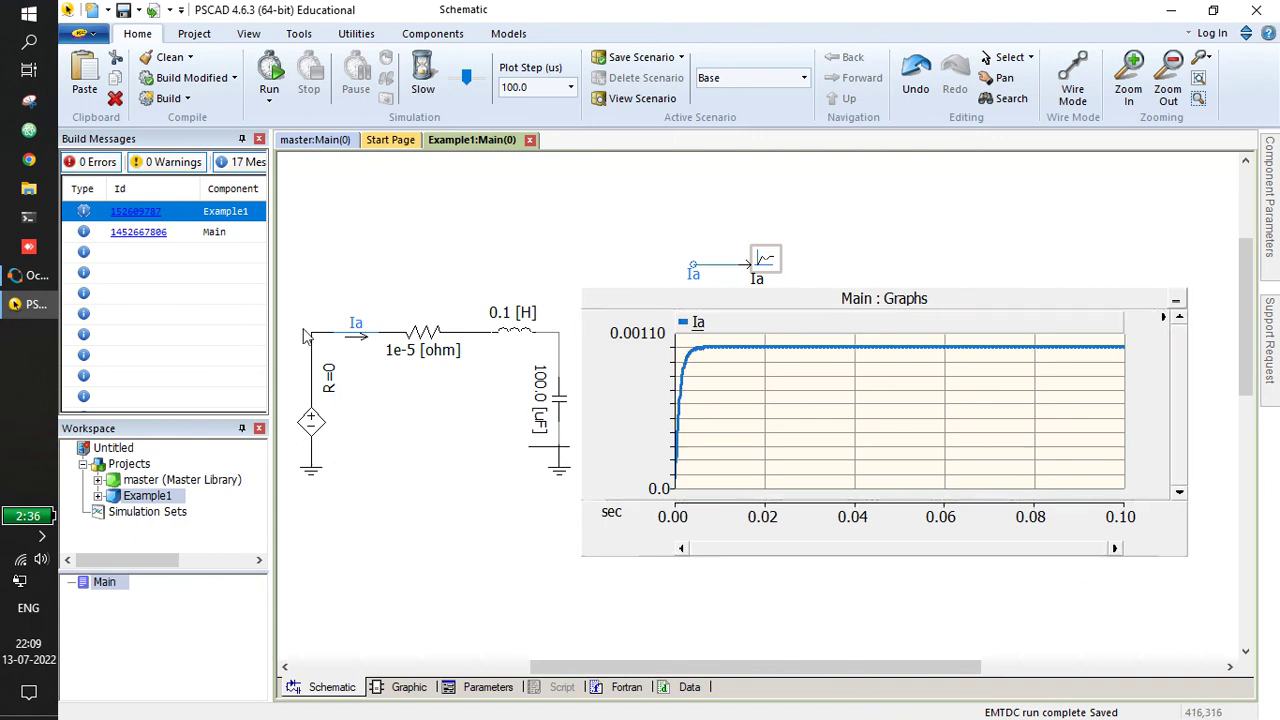
left_click(710, 392)
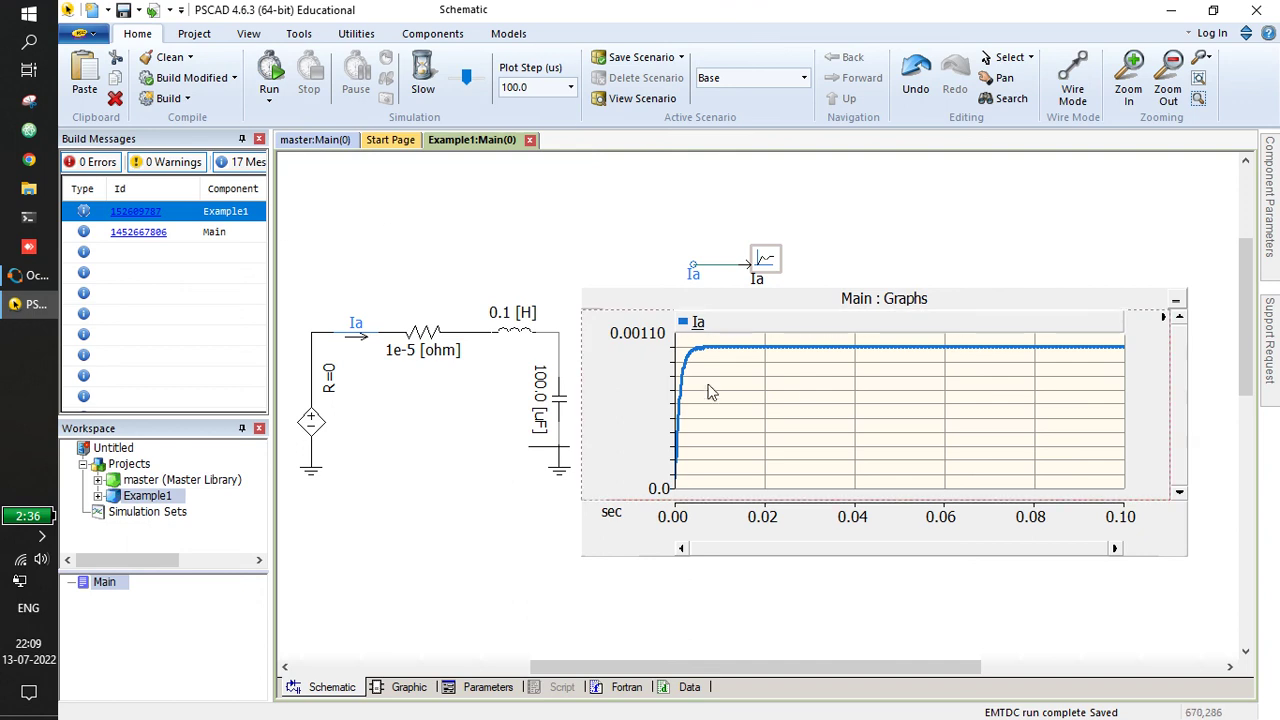
Rerun the simulation with the 1e-5 ohm resistor and auto-scale the Ia graph.
key("F5")
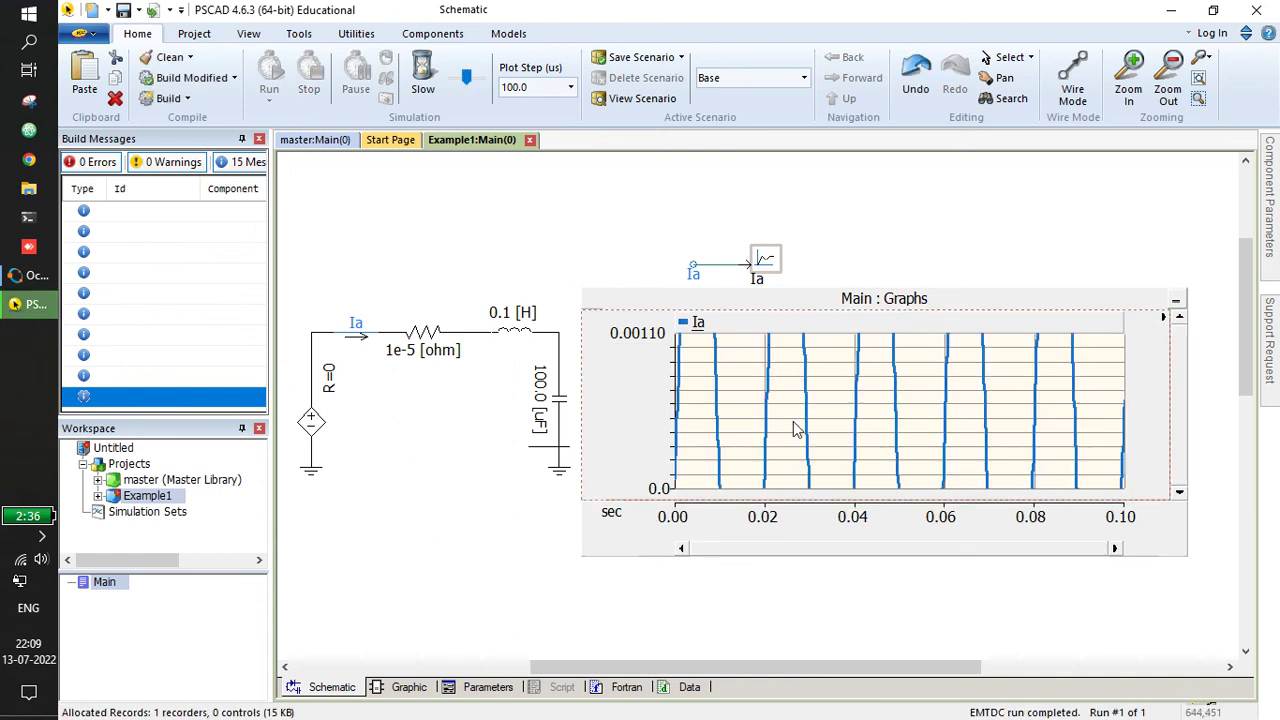
left_click(762, 420)
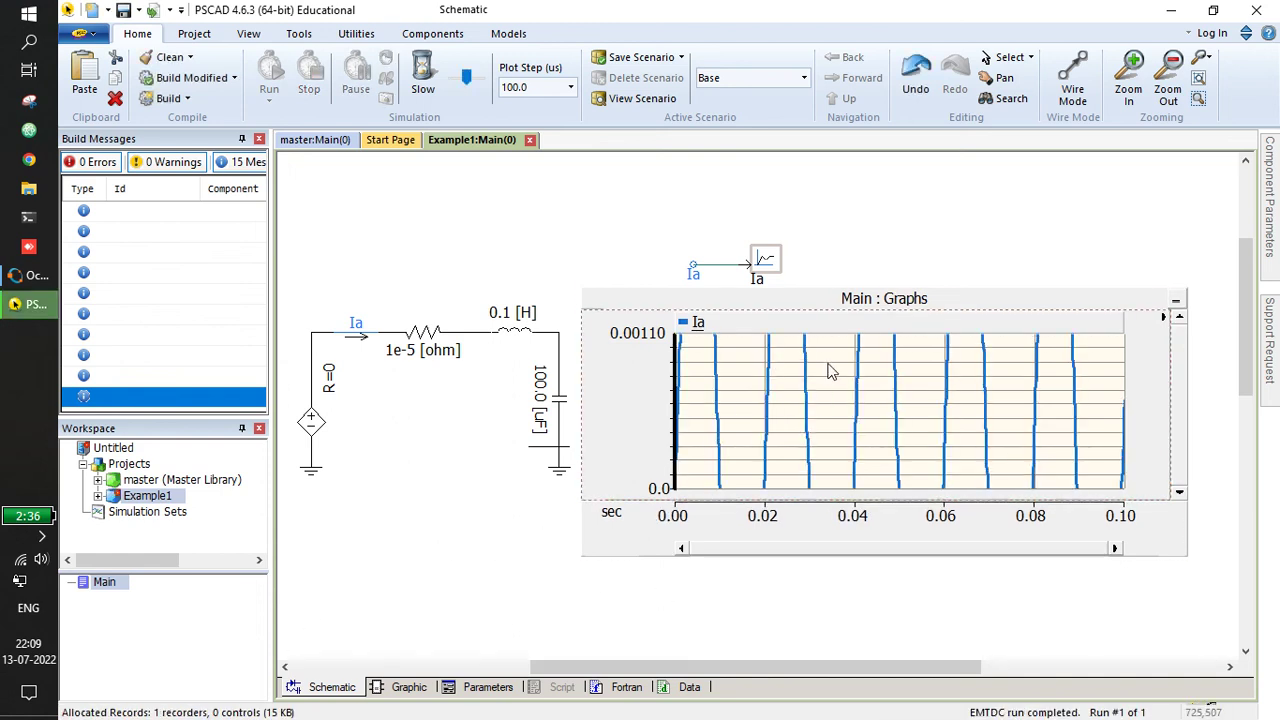
mouse_move(815, 400)
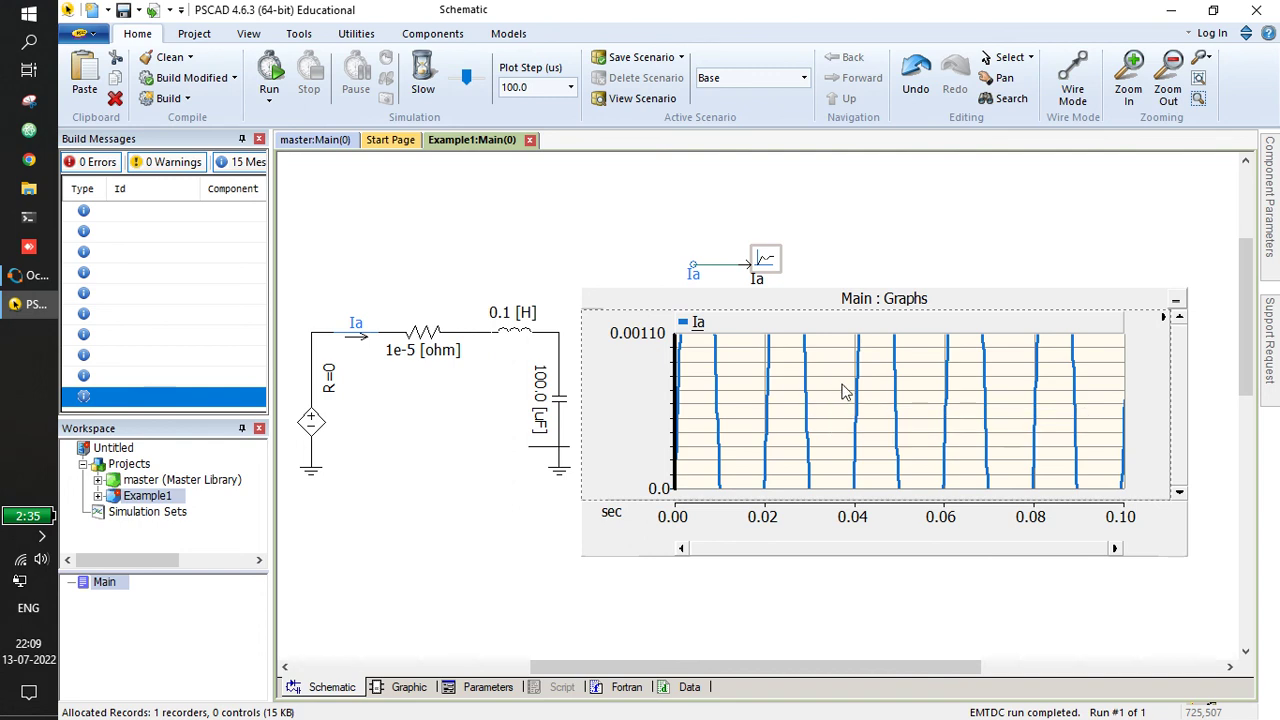
key("y")
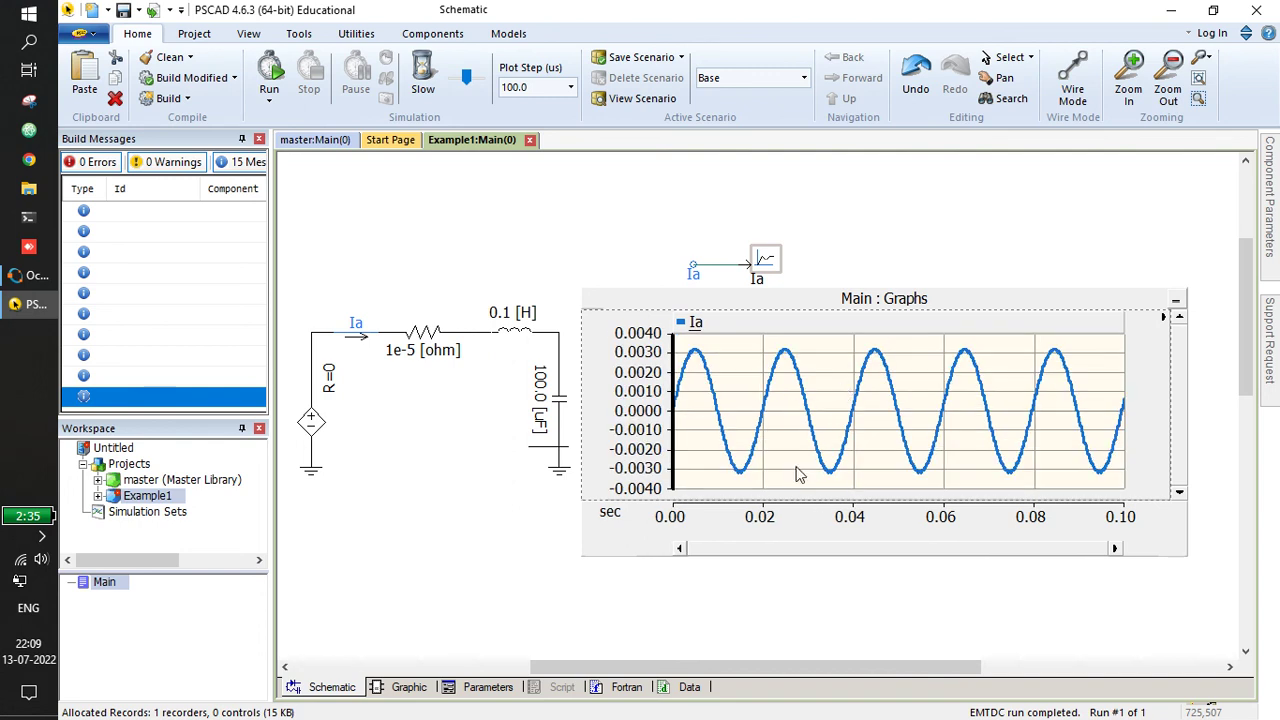
Zoom in to a single Ia cycle near 0.02 s, zoom back out to 0.1 s, and save.
left_click_drag(688, 340, 955, 498)
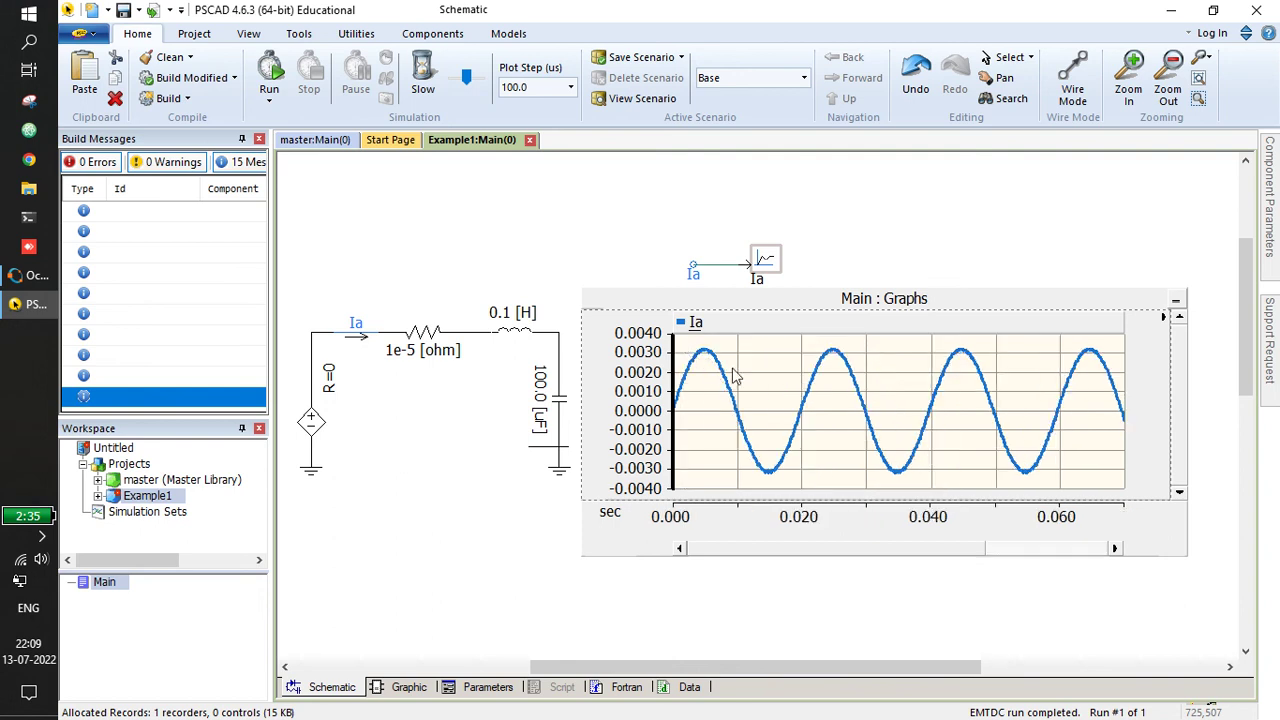
left_click_drag(684, 338, 977, 491)
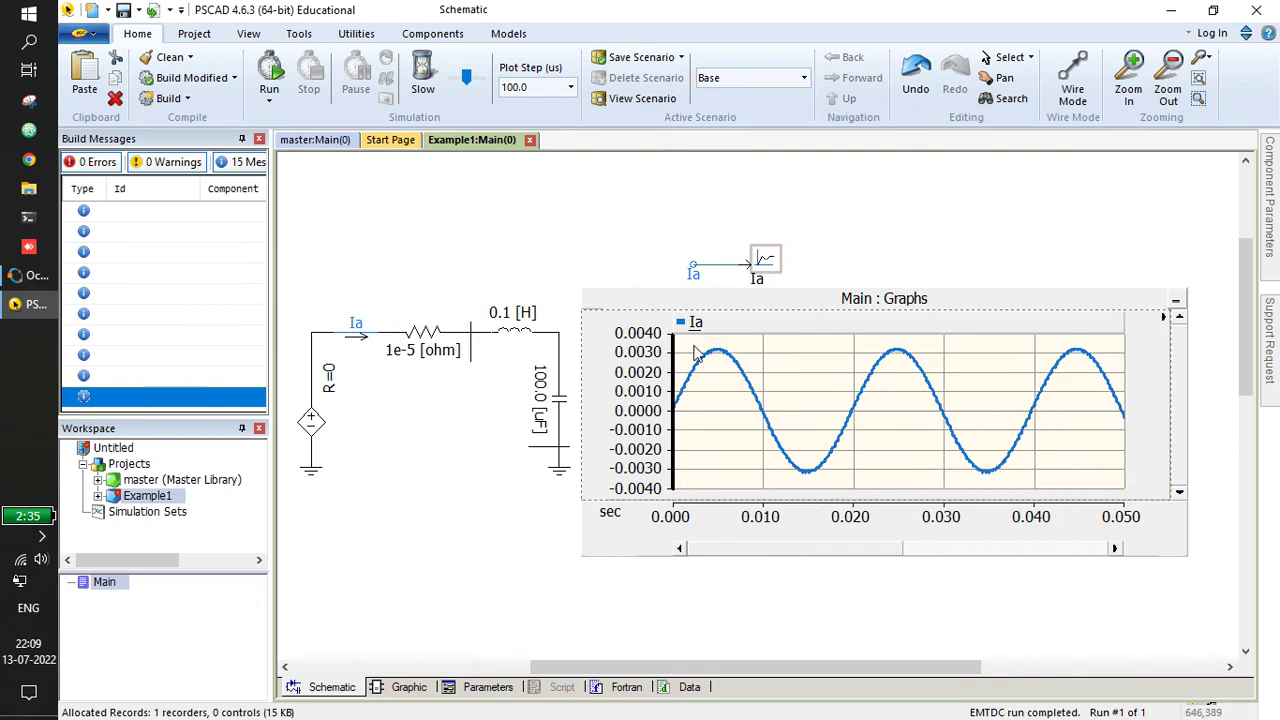
left_click_drag(1022, 485, 1022, 487)
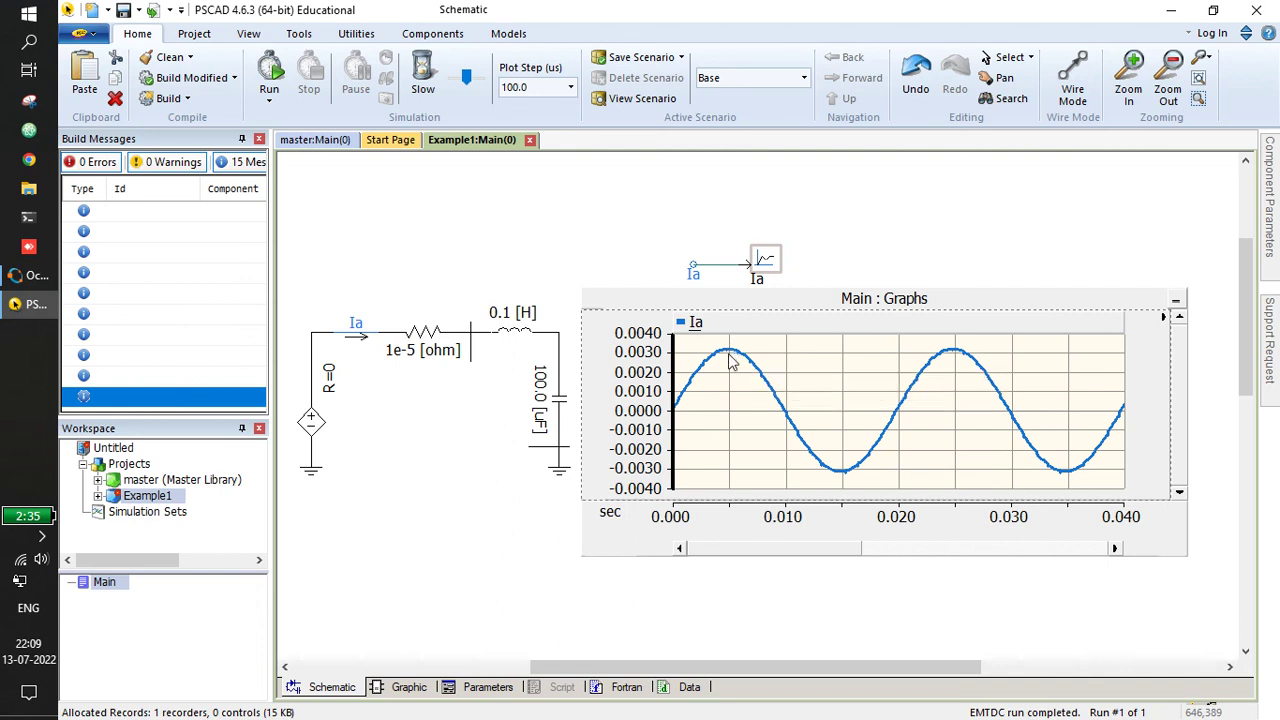
mouse_move(731, 362)
left_click_drag(984, 478, 1022, 487)
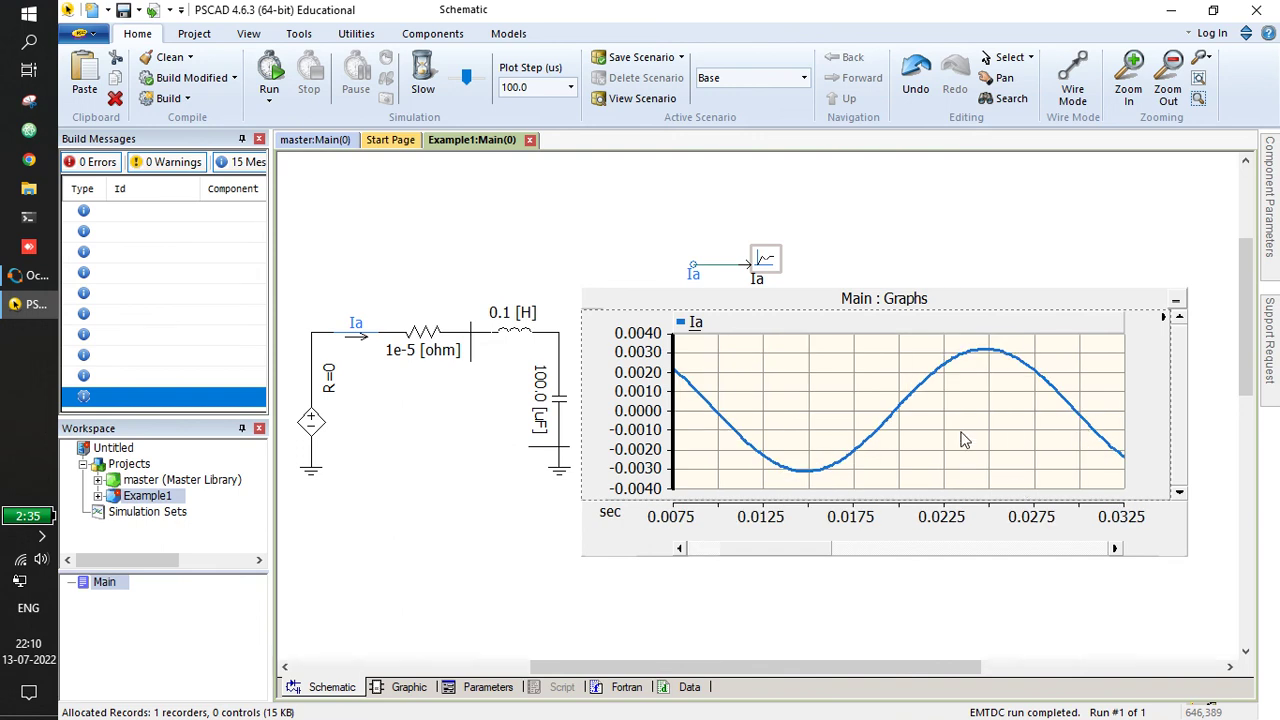
key("BackSpace")
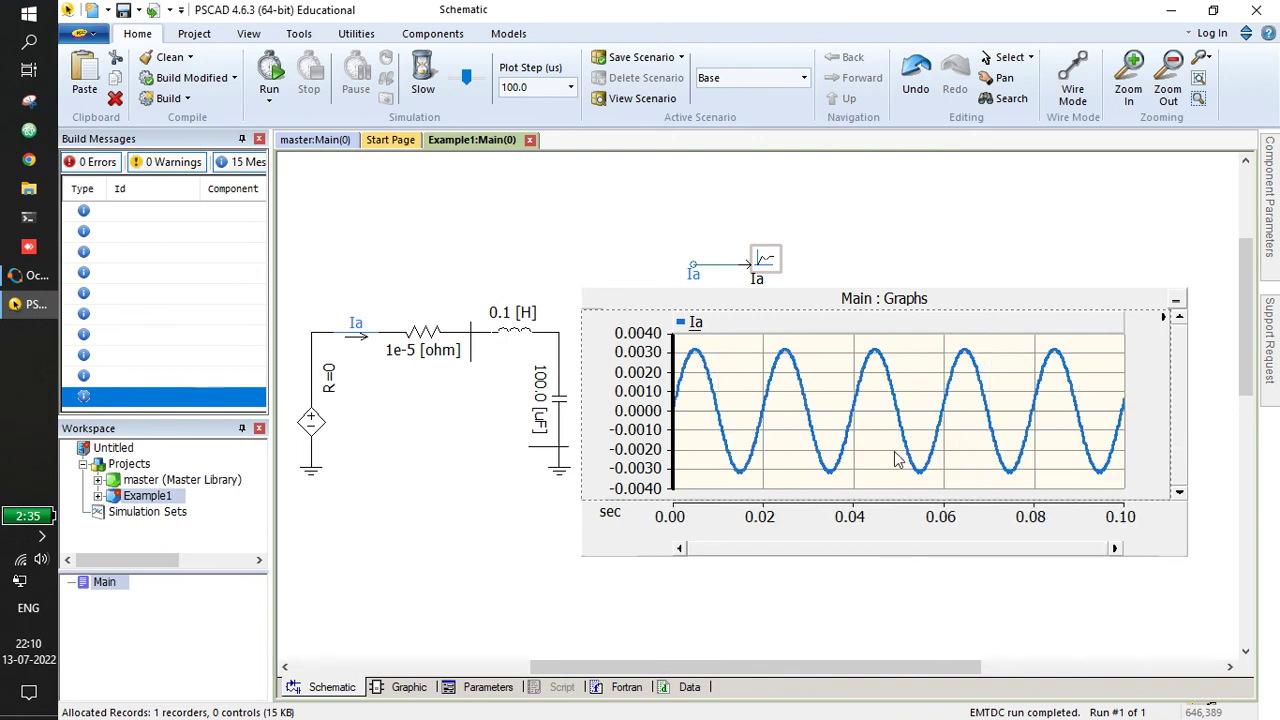
key("ctrl+s")
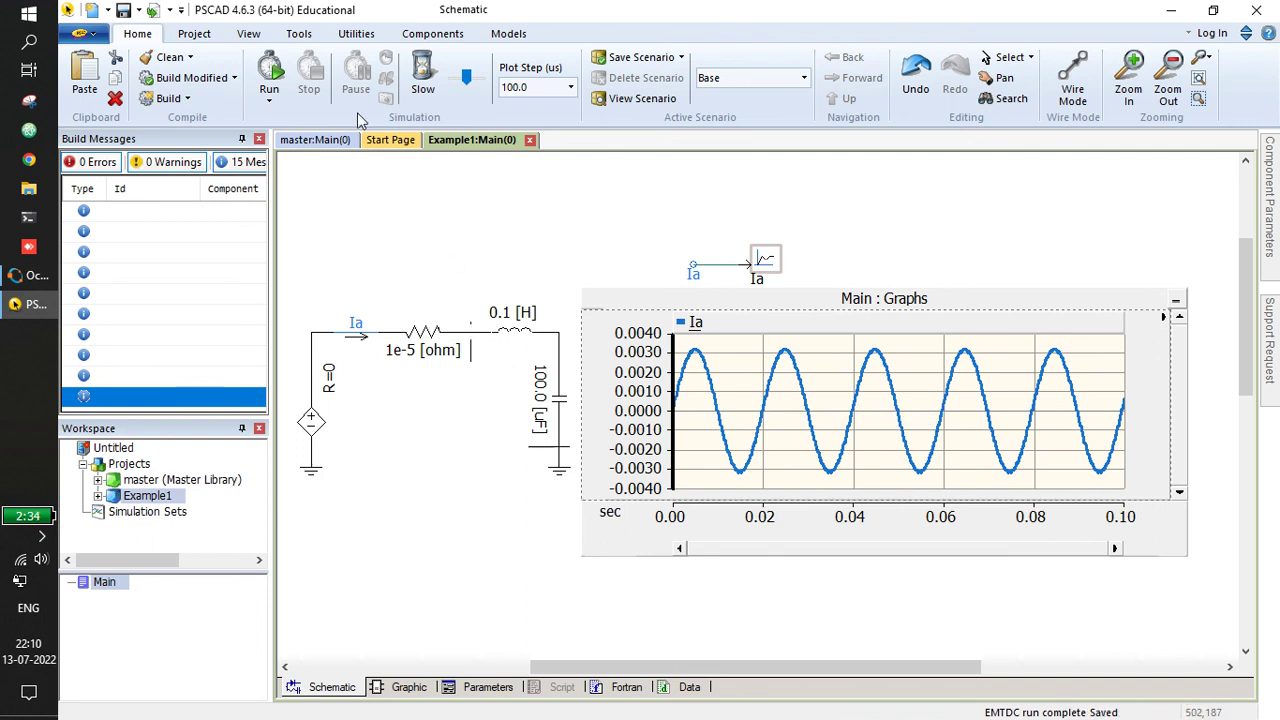
Set the resistor to 1e-2 ohm and rerun the simulation.
left_click(198, 35)
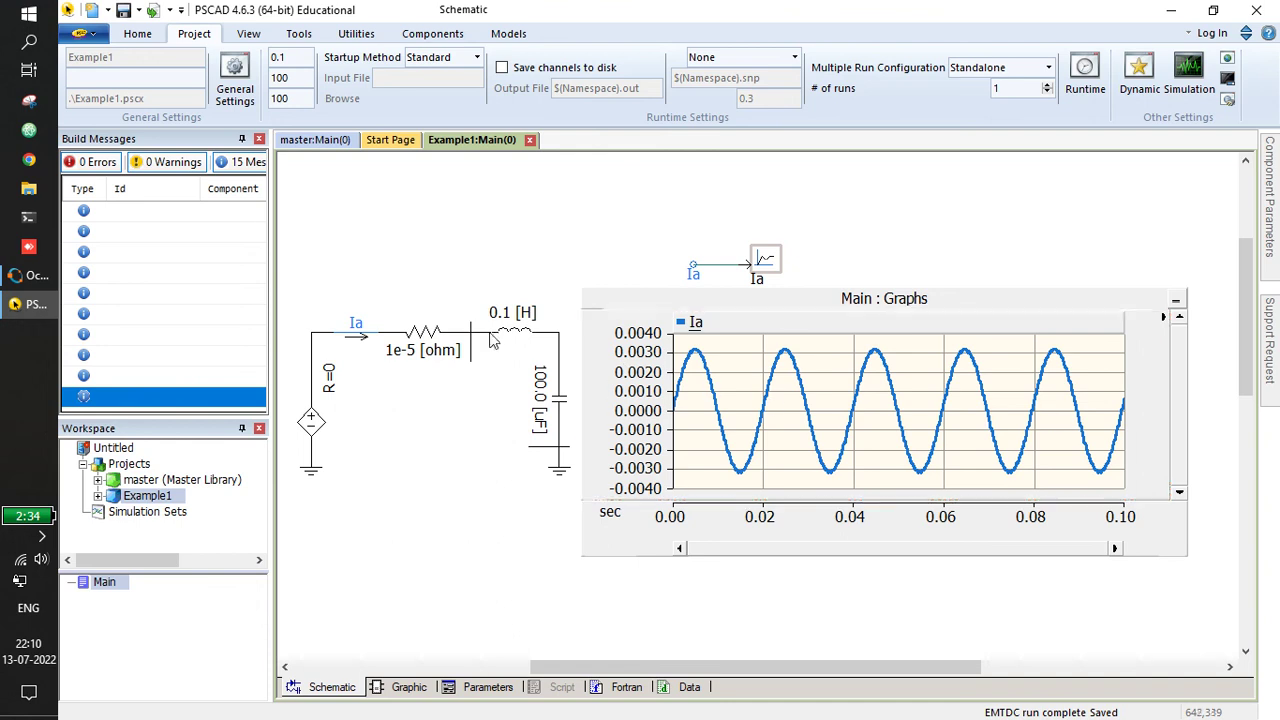
double_click(428, 344)
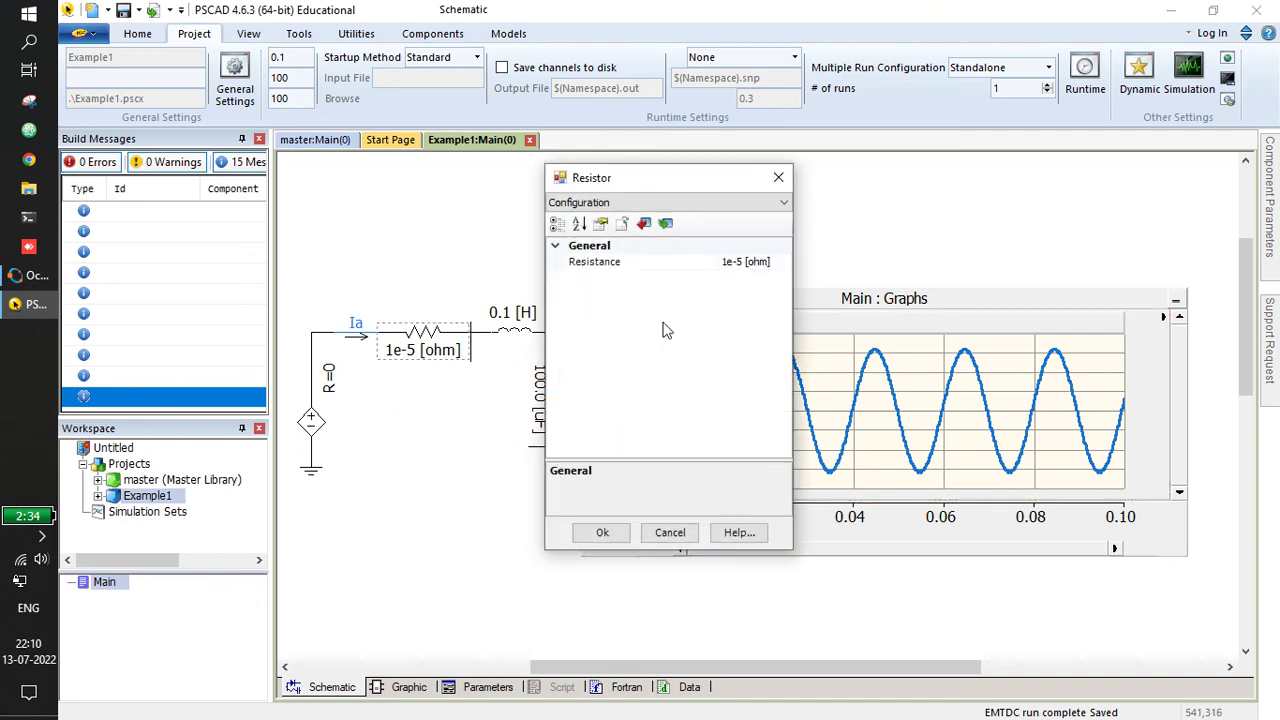
left_click(740, 261)
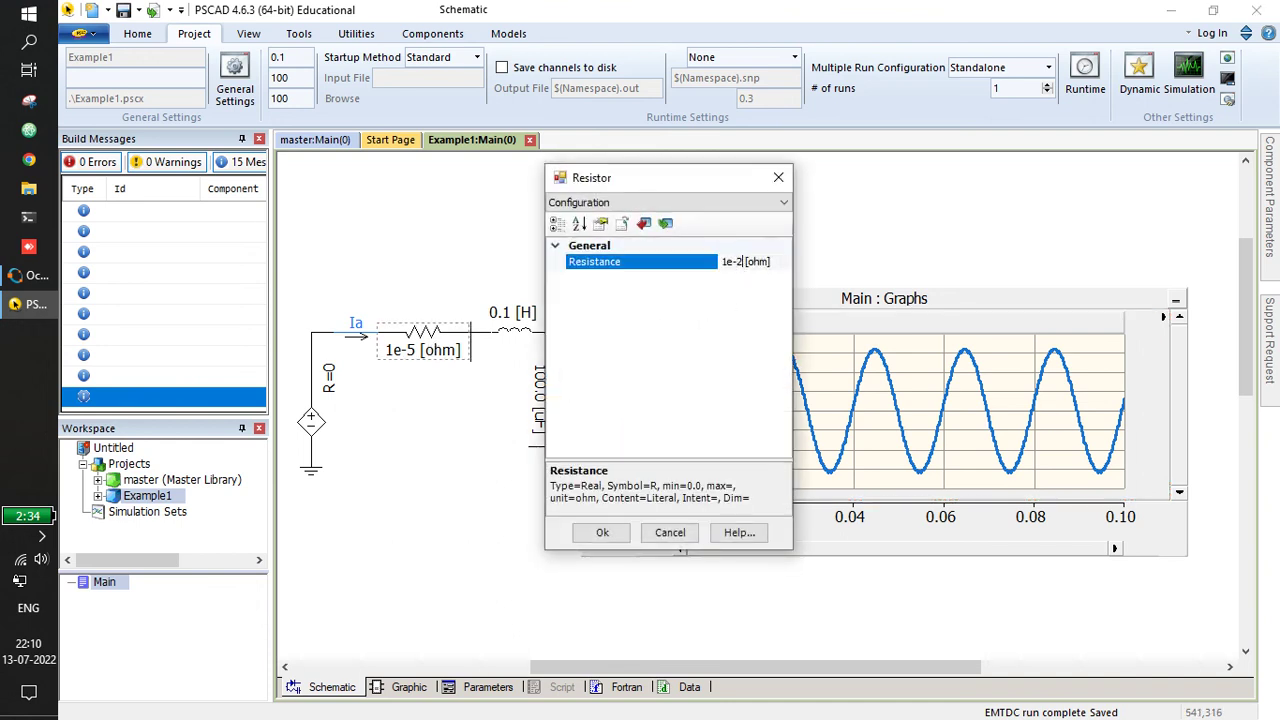
left_click(604, 533)
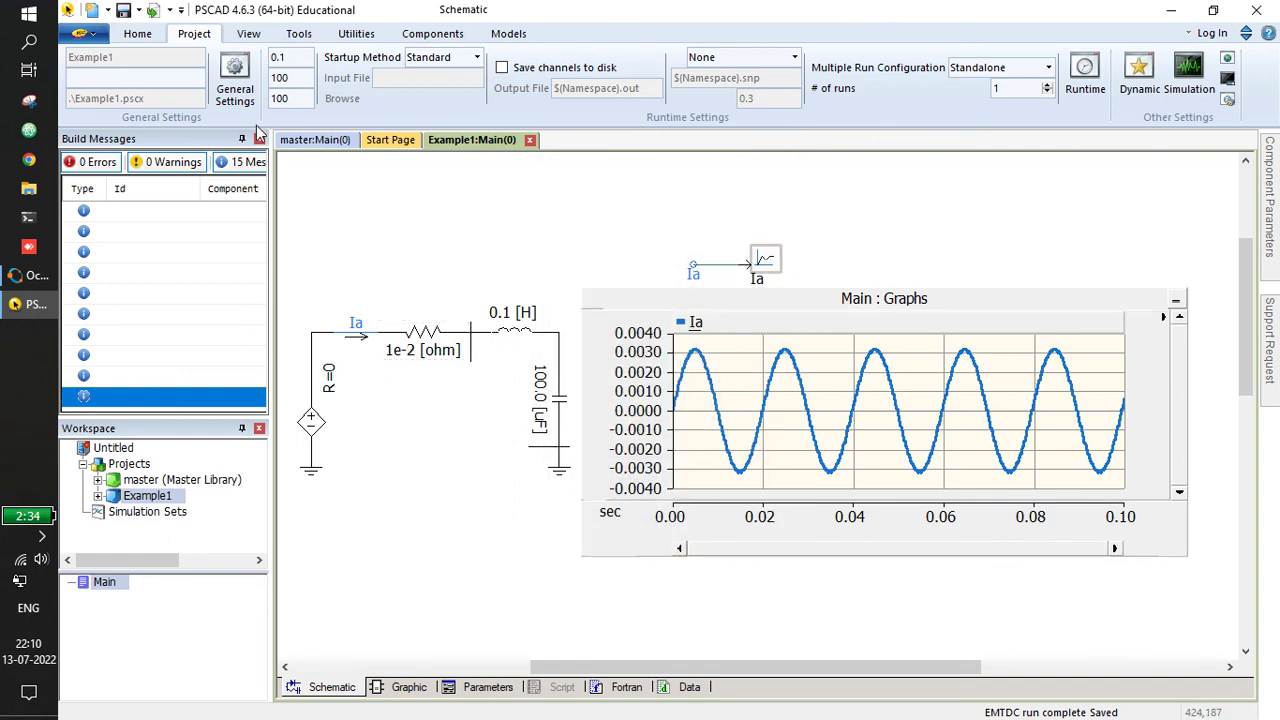
left_click(137, 33)
left_click(269, 80)
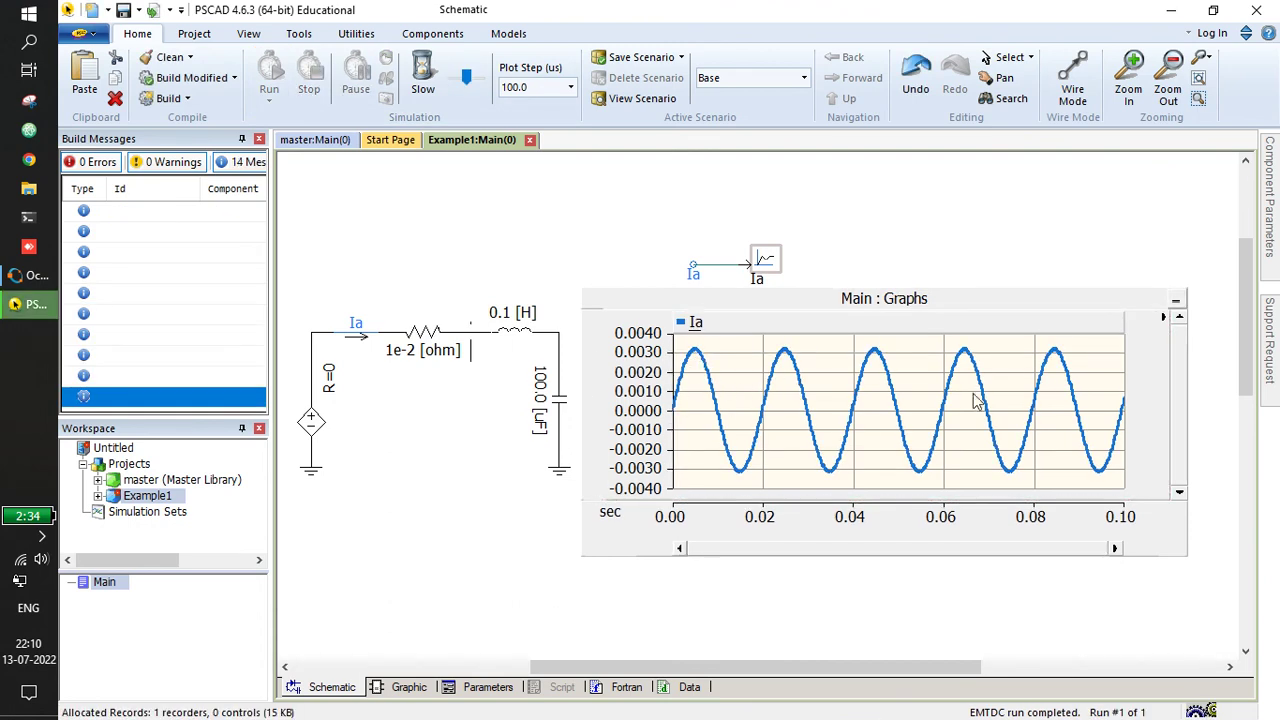
Set the resistor to 1 ohm and rerun the simulation.
double_click(432, 338)
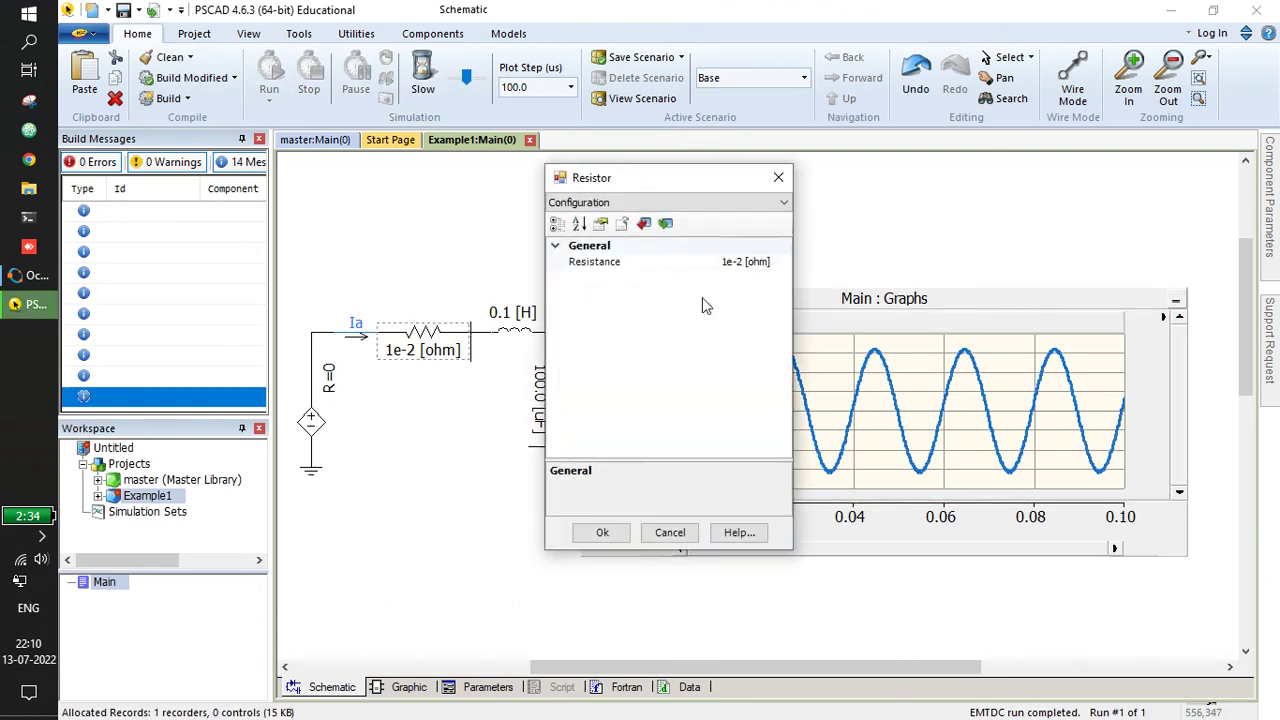
left_click(724, 261)
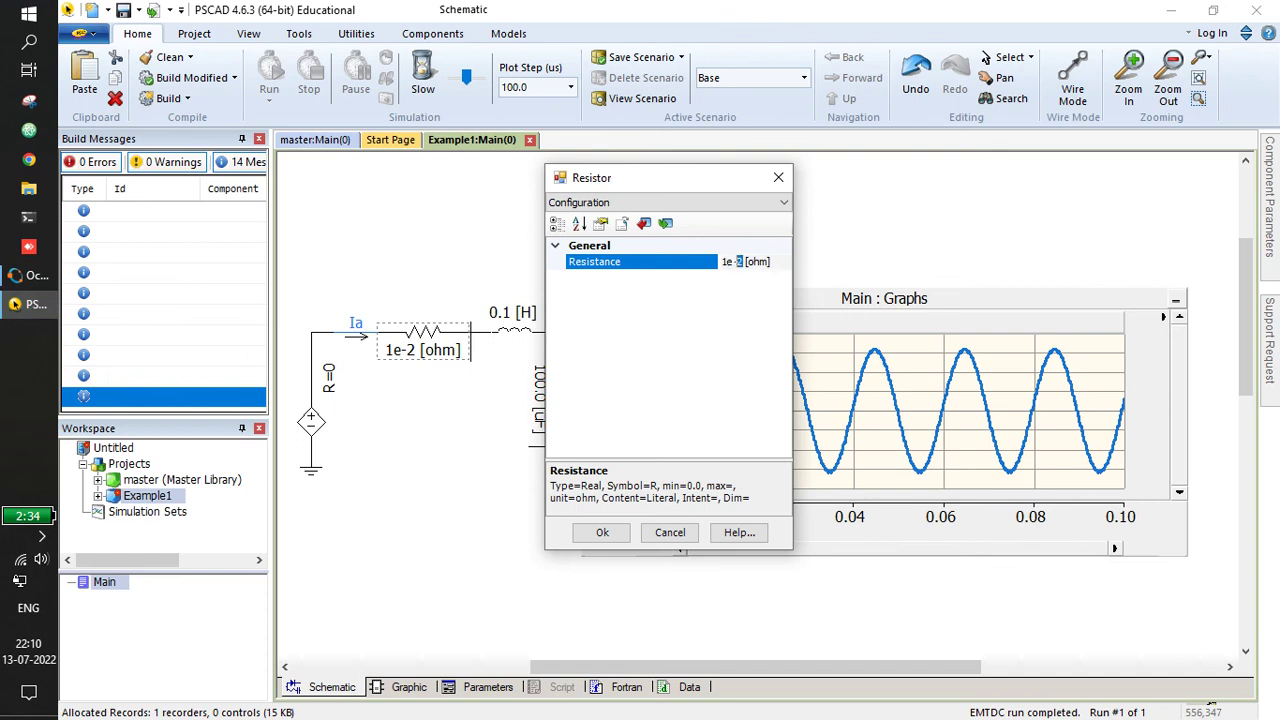
type("1")
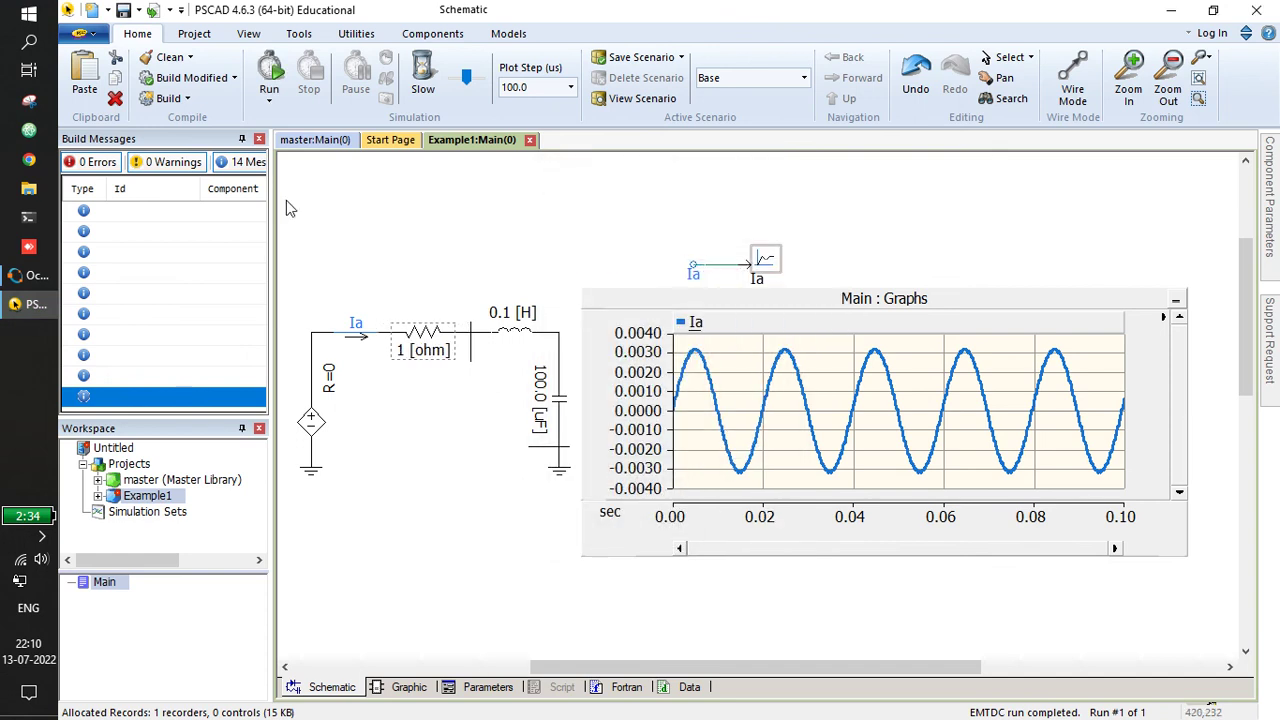
left_click(266, 84)
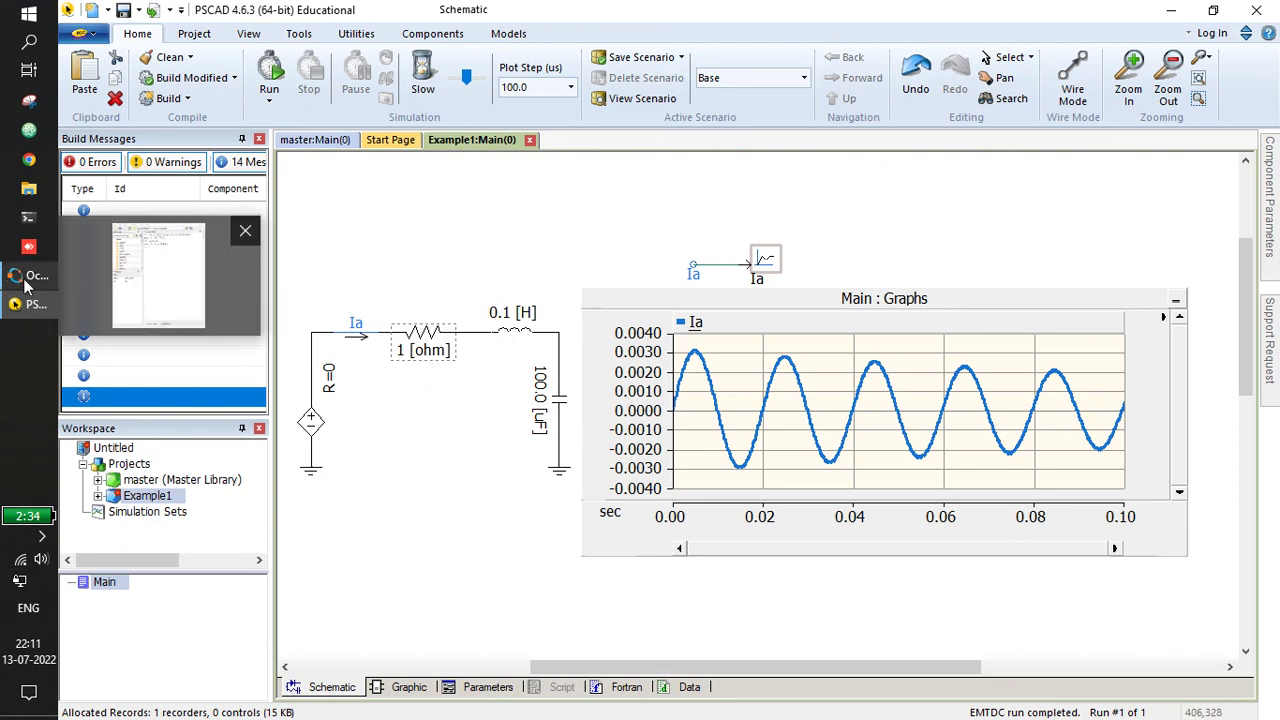
left_click(160, 275)
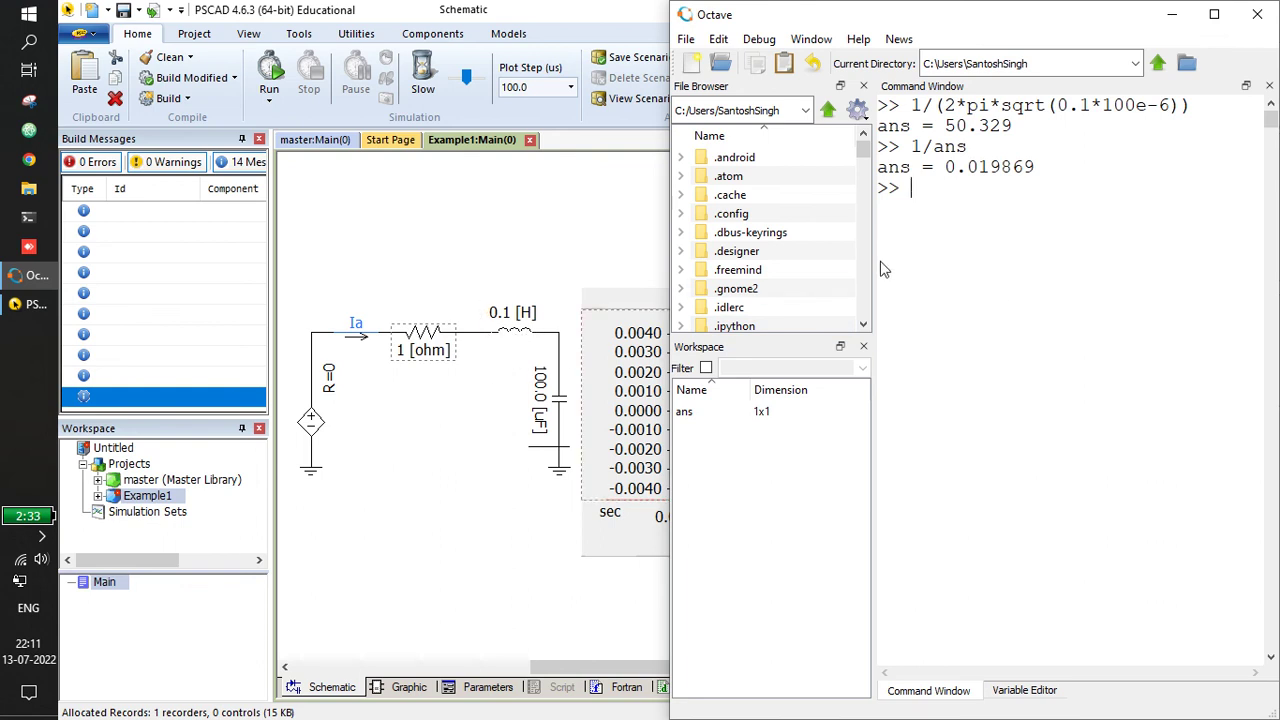
left_click(519, 239)
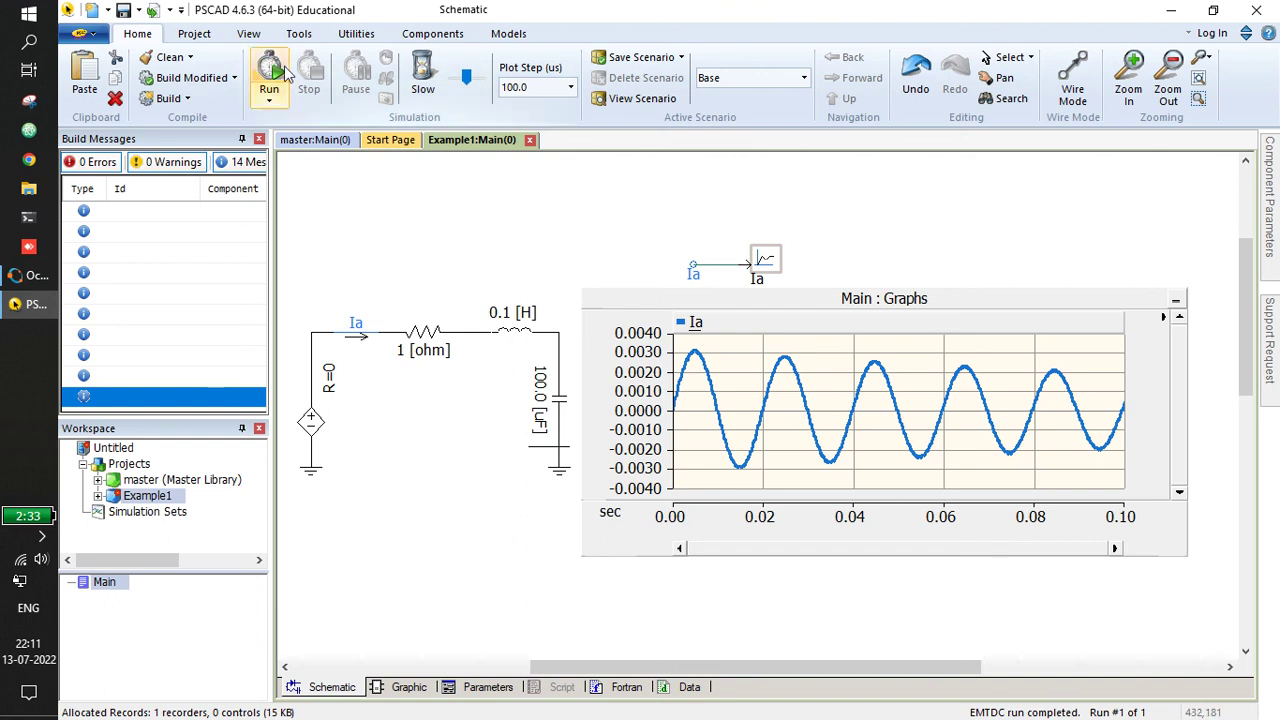
Change the resistor to 10 ohm, rerun, and select the Ia graph so it rescales.
double_click(441, 340)
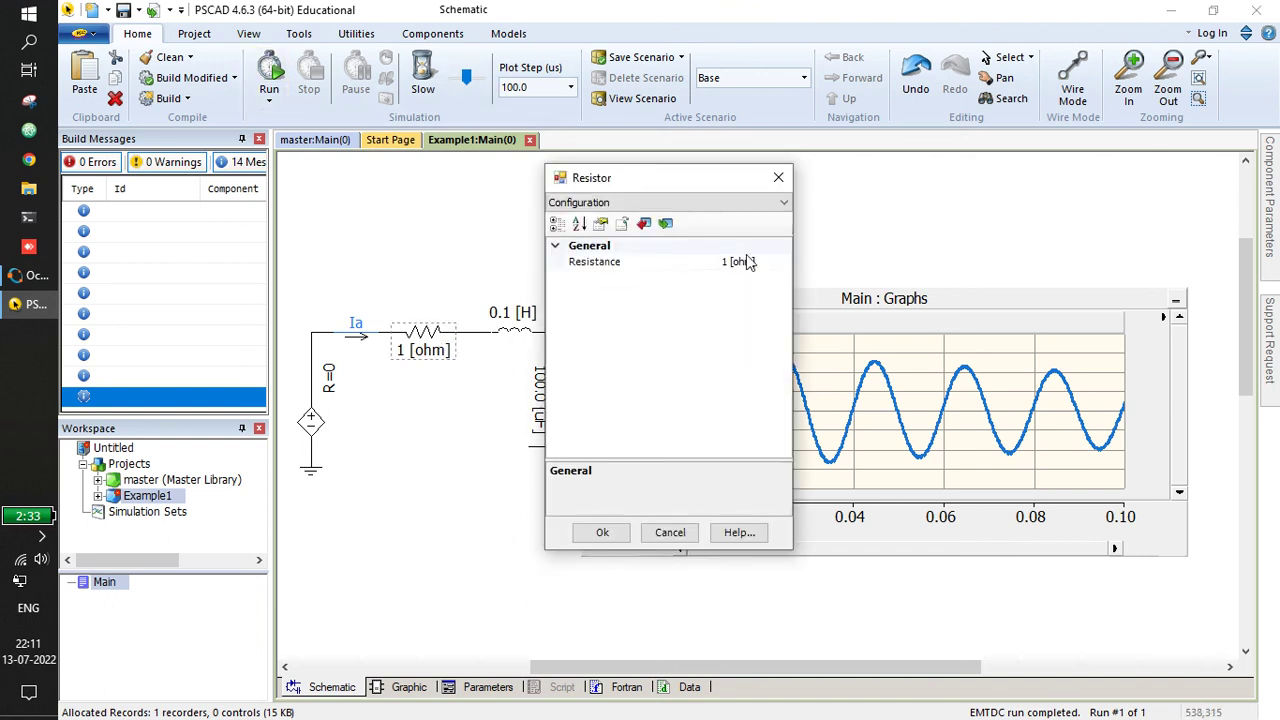
left_click(736, 263)
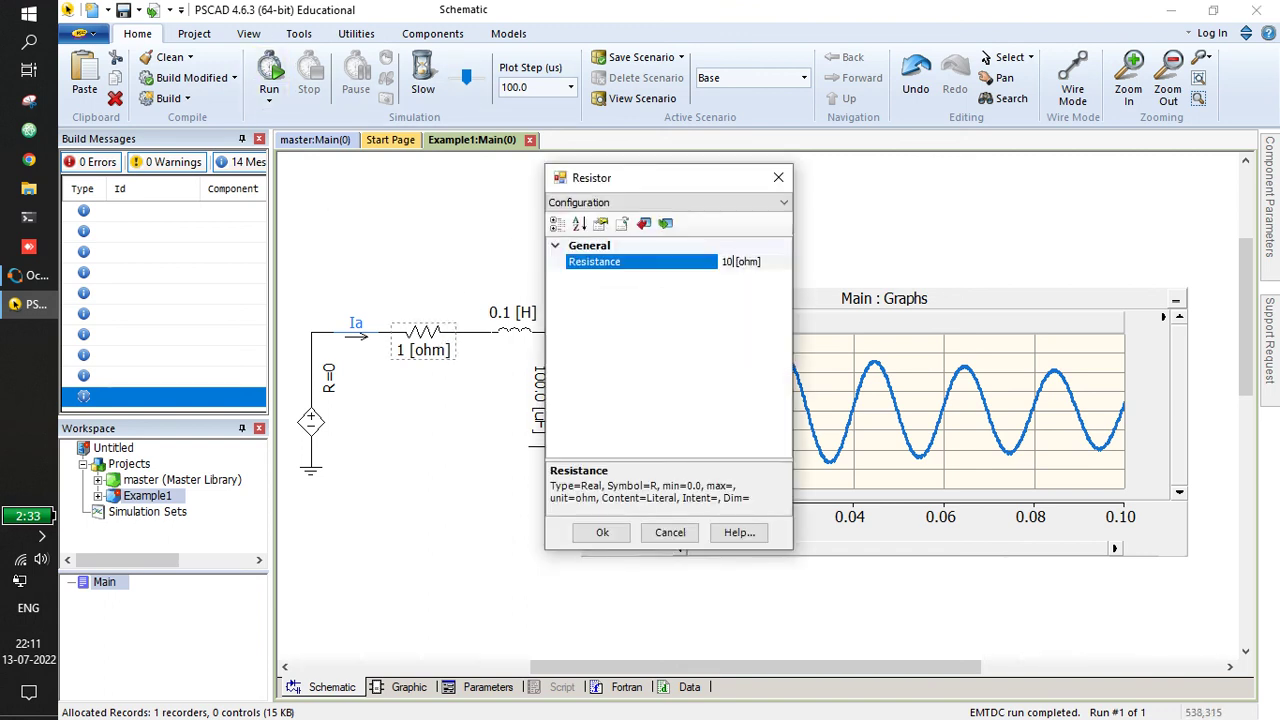
type("0")
key("Return")
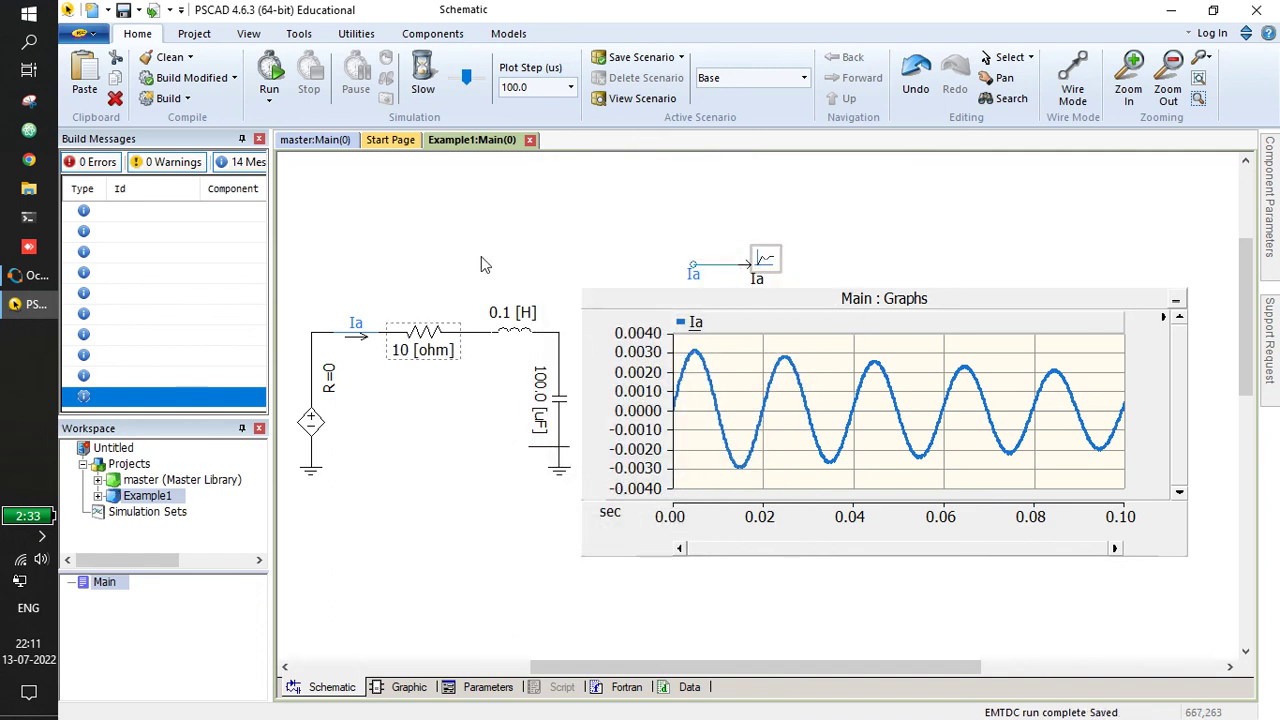
left_click(272, 72)
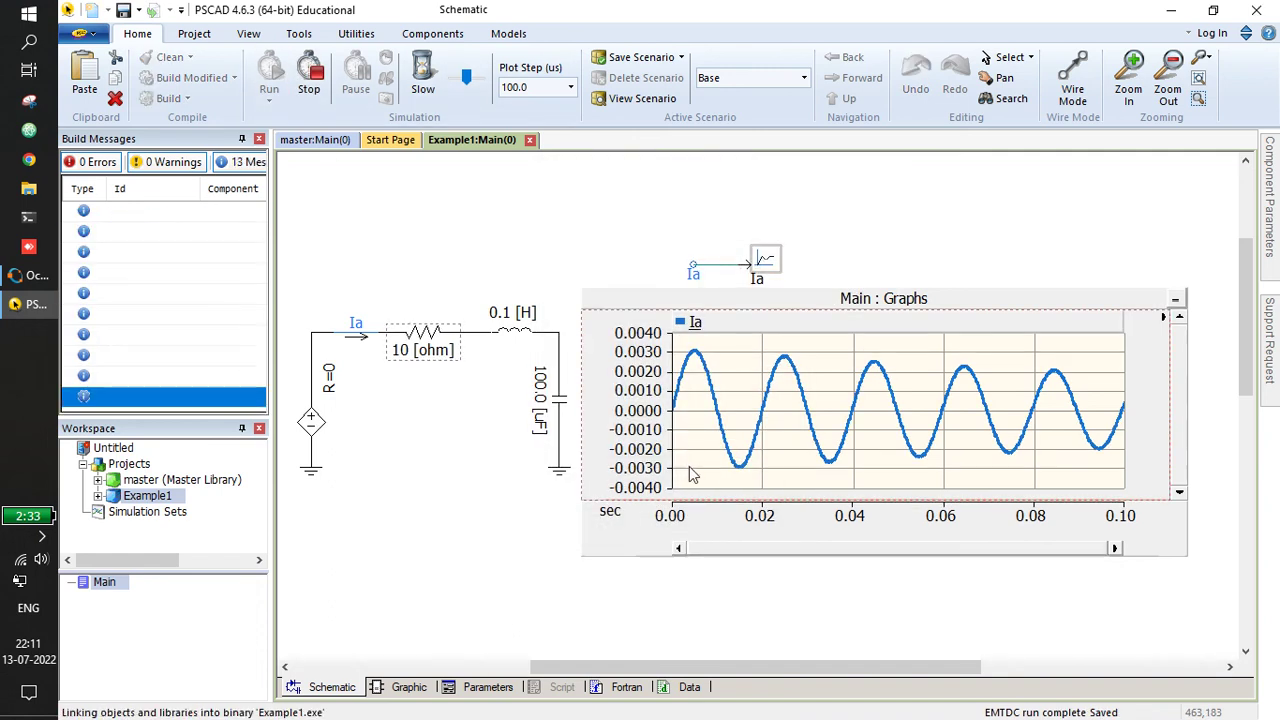
left_click(648, 388)
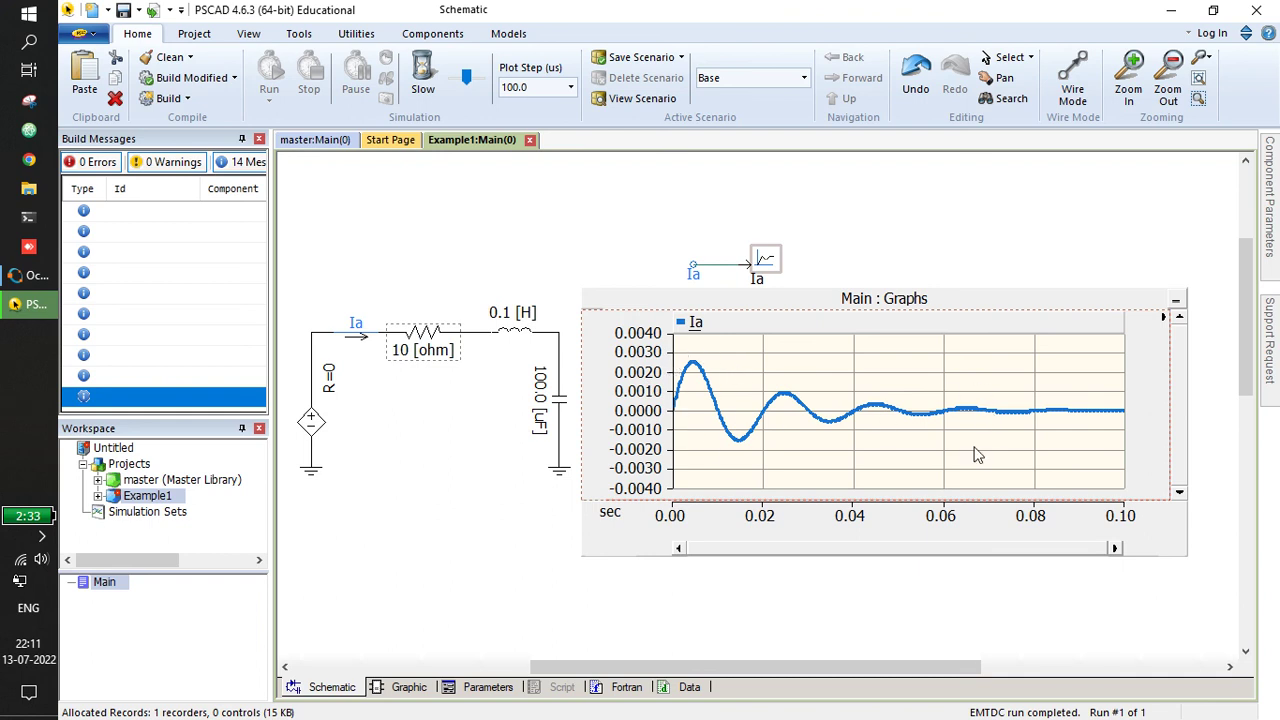
left_click(777, 312)
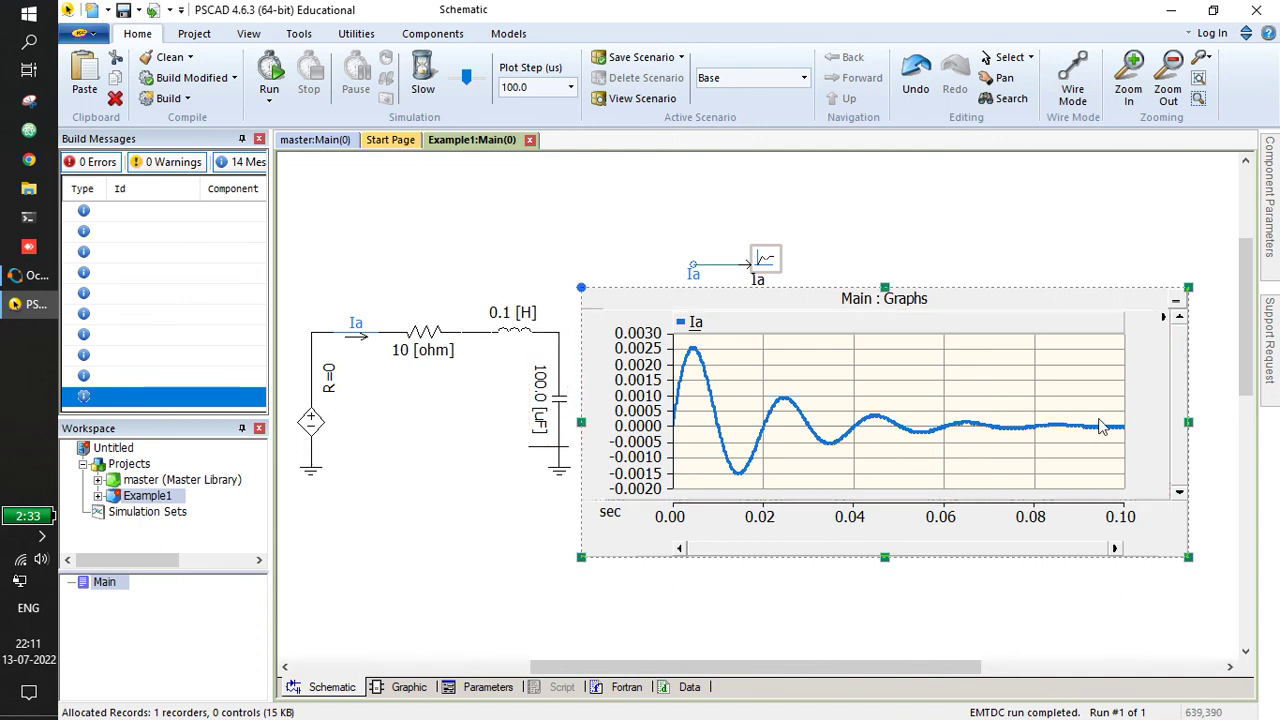
left_click_drag(1032, 407, 1146, 446)
left_click_drag(961, 395, 1148, 460)
key("x")
key("y")
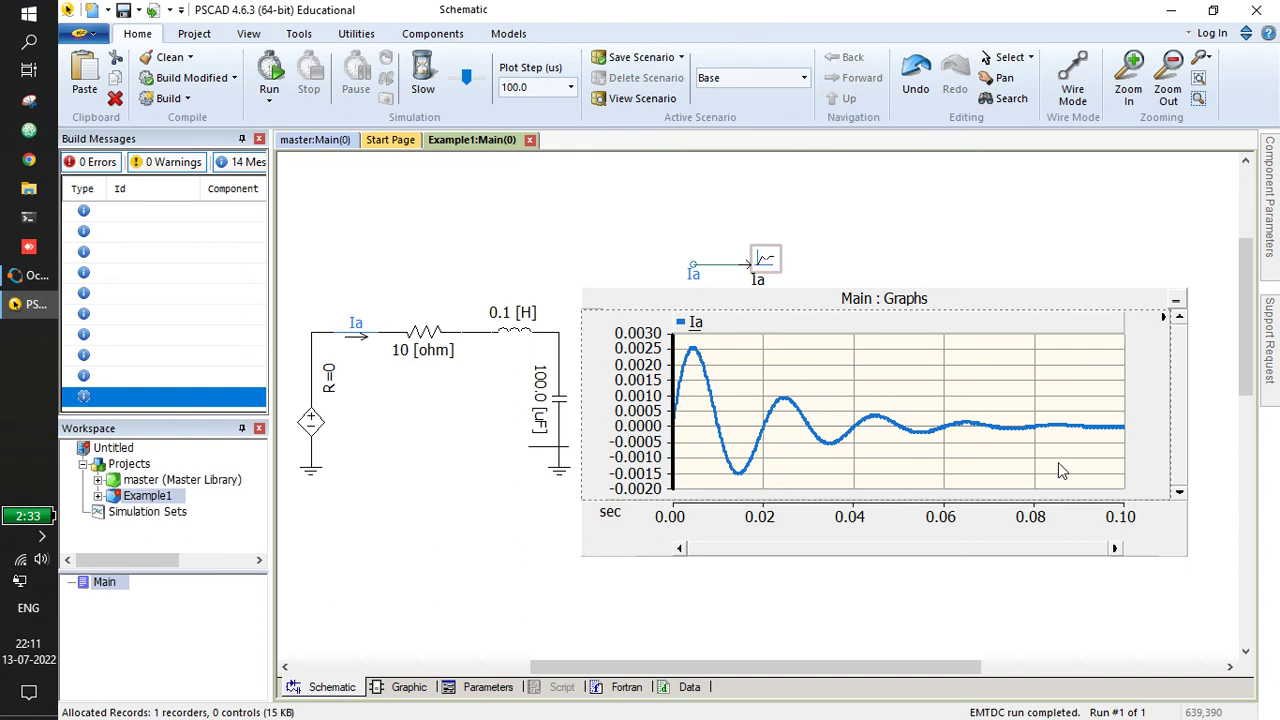
mouse_move(1092, 468)
mouse_move(747, 426)
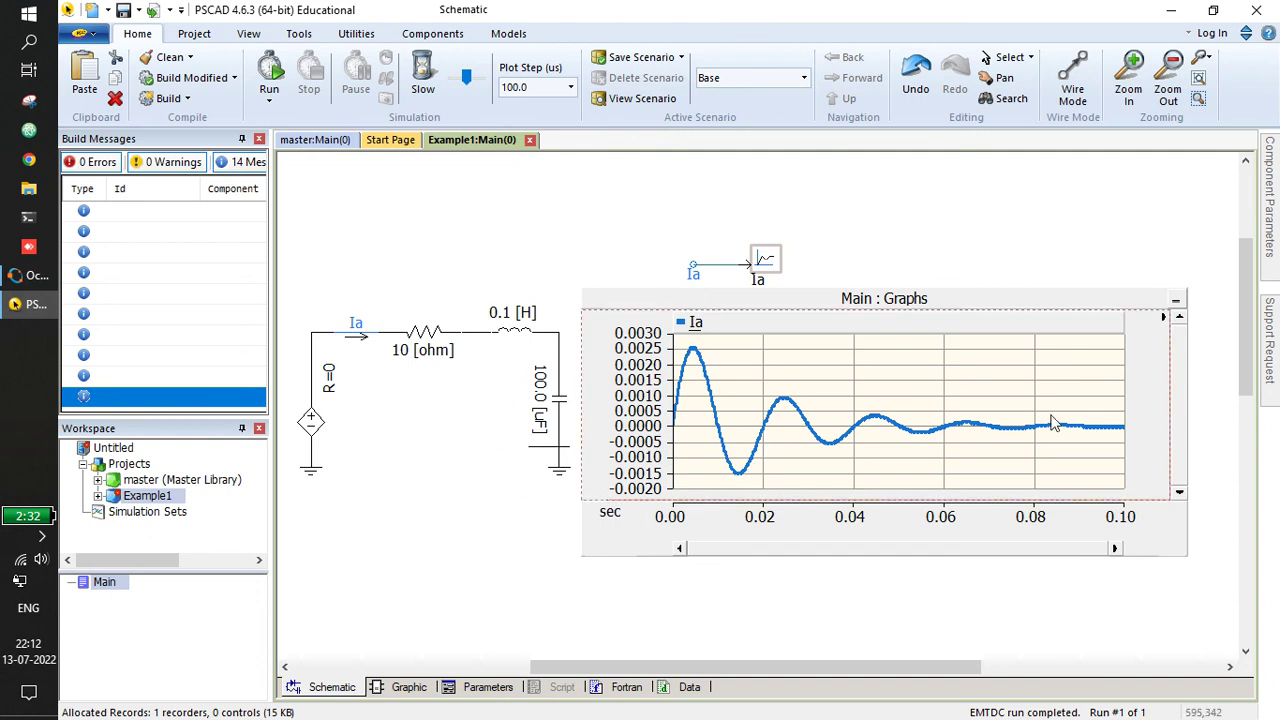
mouse_move(1051, 423)
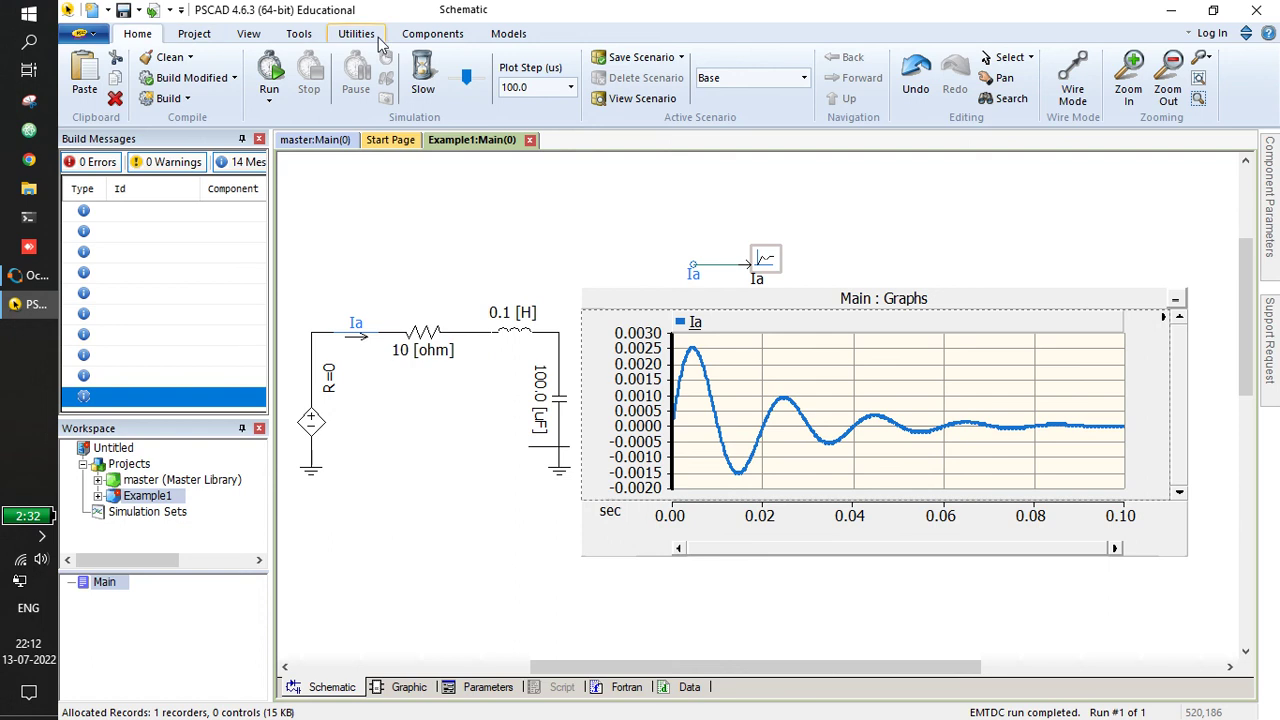
Place a voltmeter-to-ground from the library and rotate it onto the capacitor's top node.
left_click(428, 38)
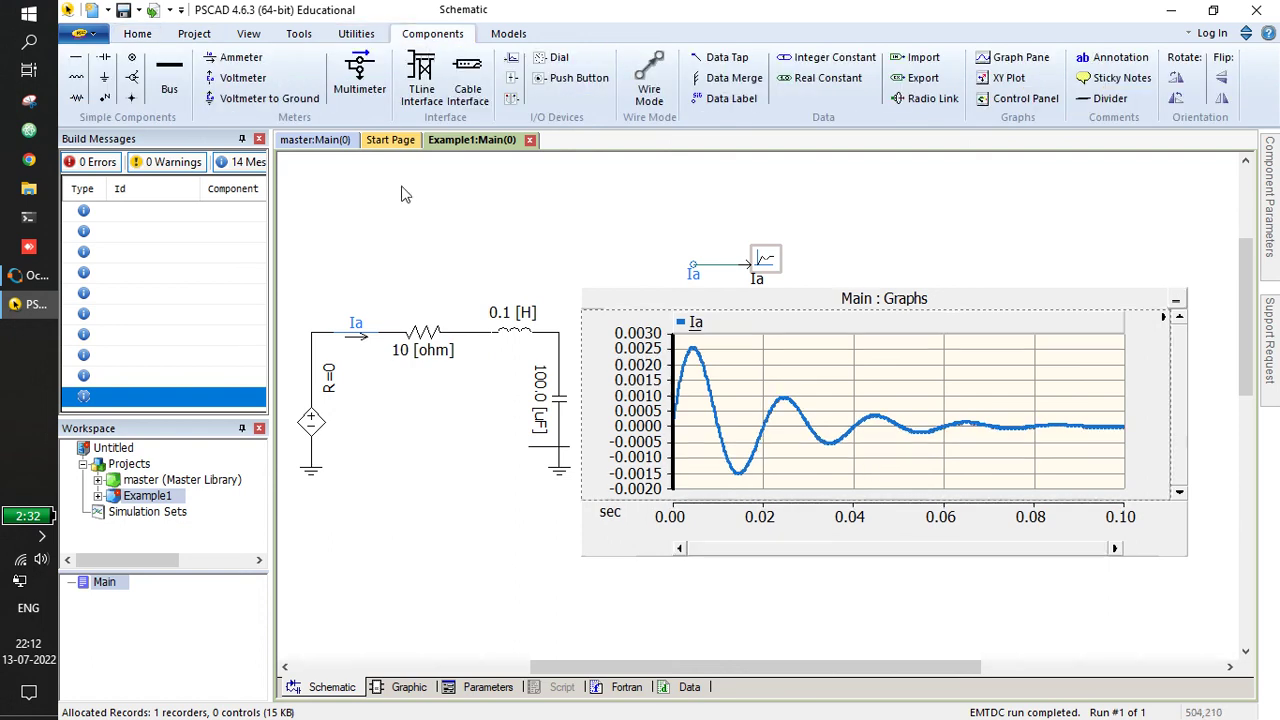
left_click(240, 108)
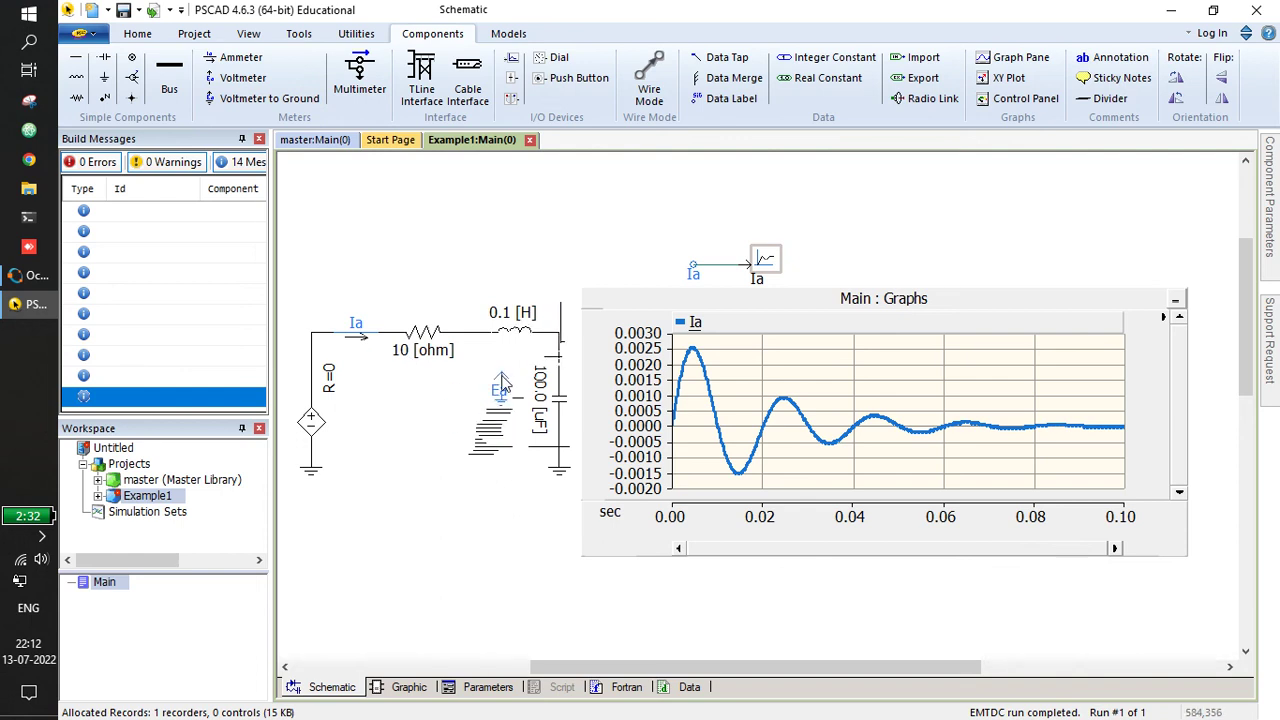
left_click(488, 380)
key("ctrl+w")
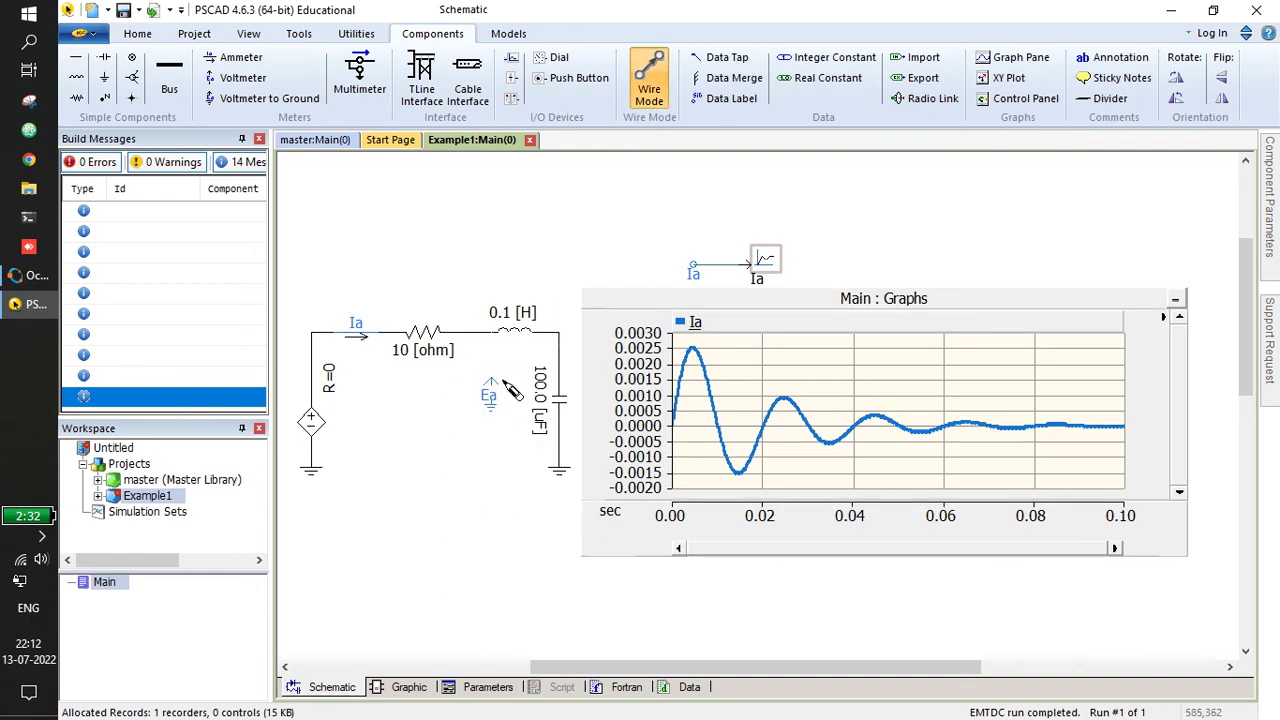
key("Escape")
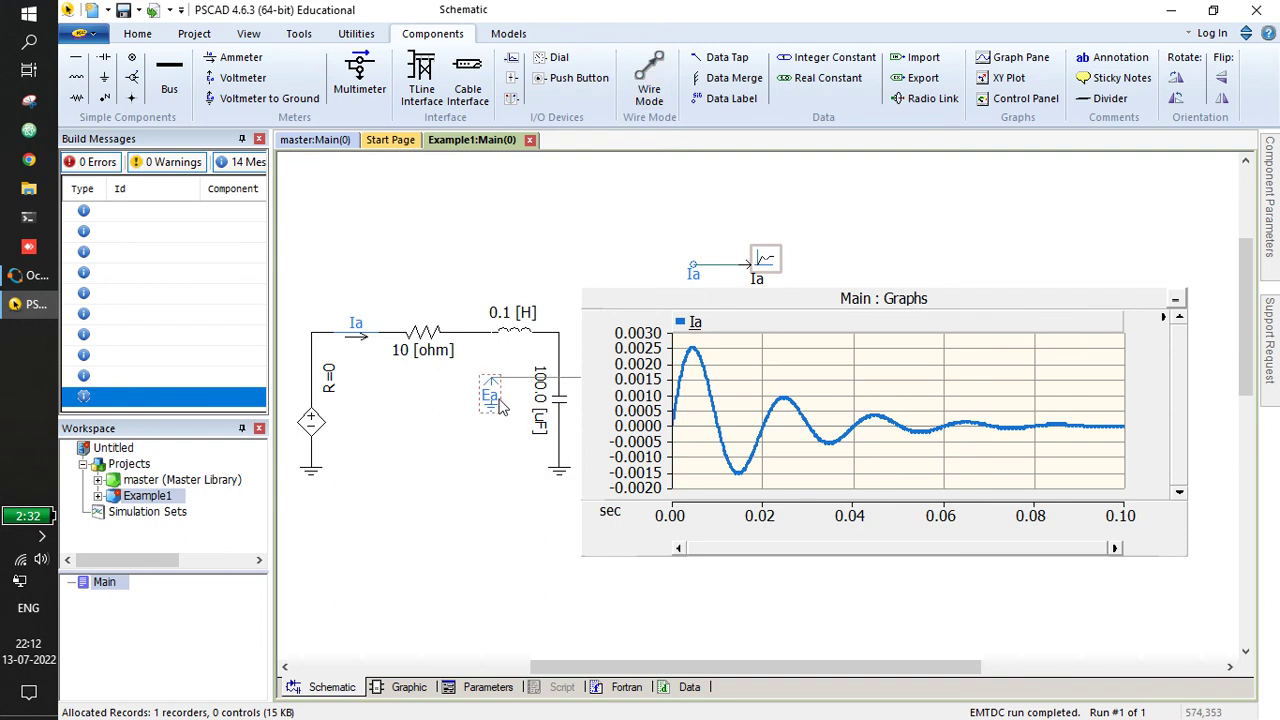
left_click(490, 378)
left_click_drag(597, 296, 697, 312)
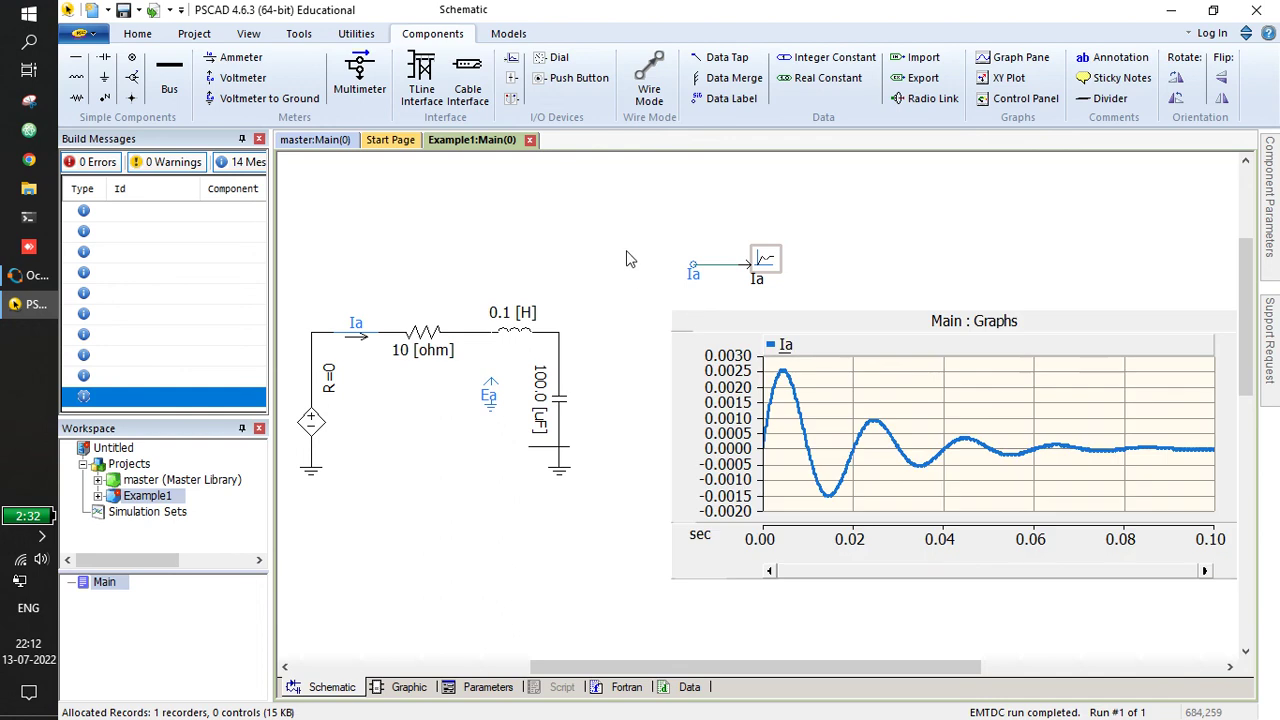
left_click_drag(491, 400, 548, 337)
key("ctrl+l")
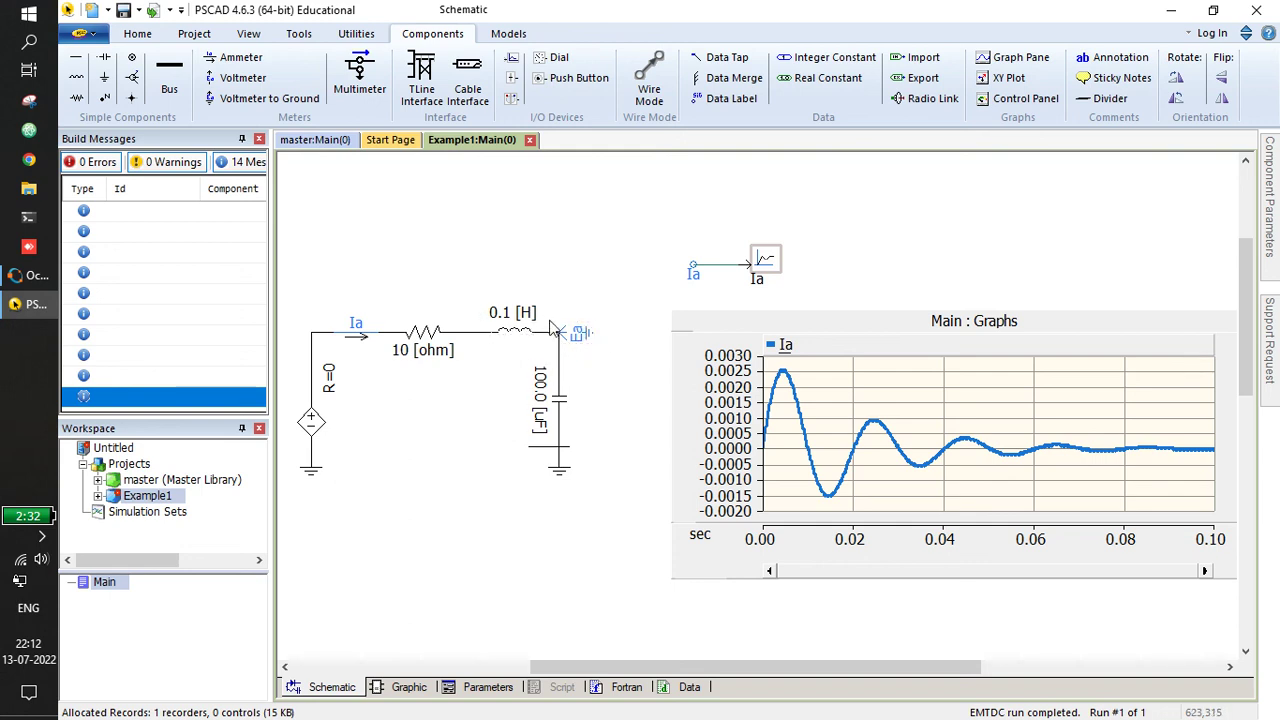
Rename the voltmeter's signal from Ea to Vc.
double_click(575, 337)
left_click(727, 261)
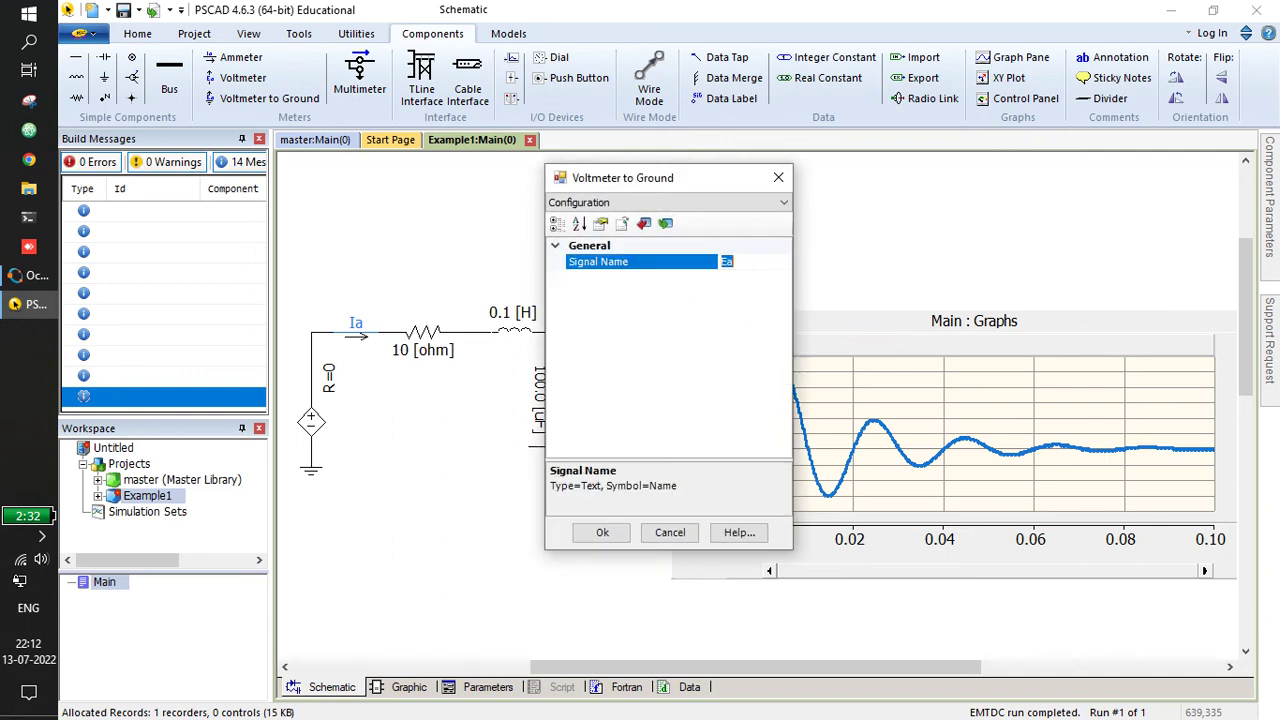
left_click(602, 532)
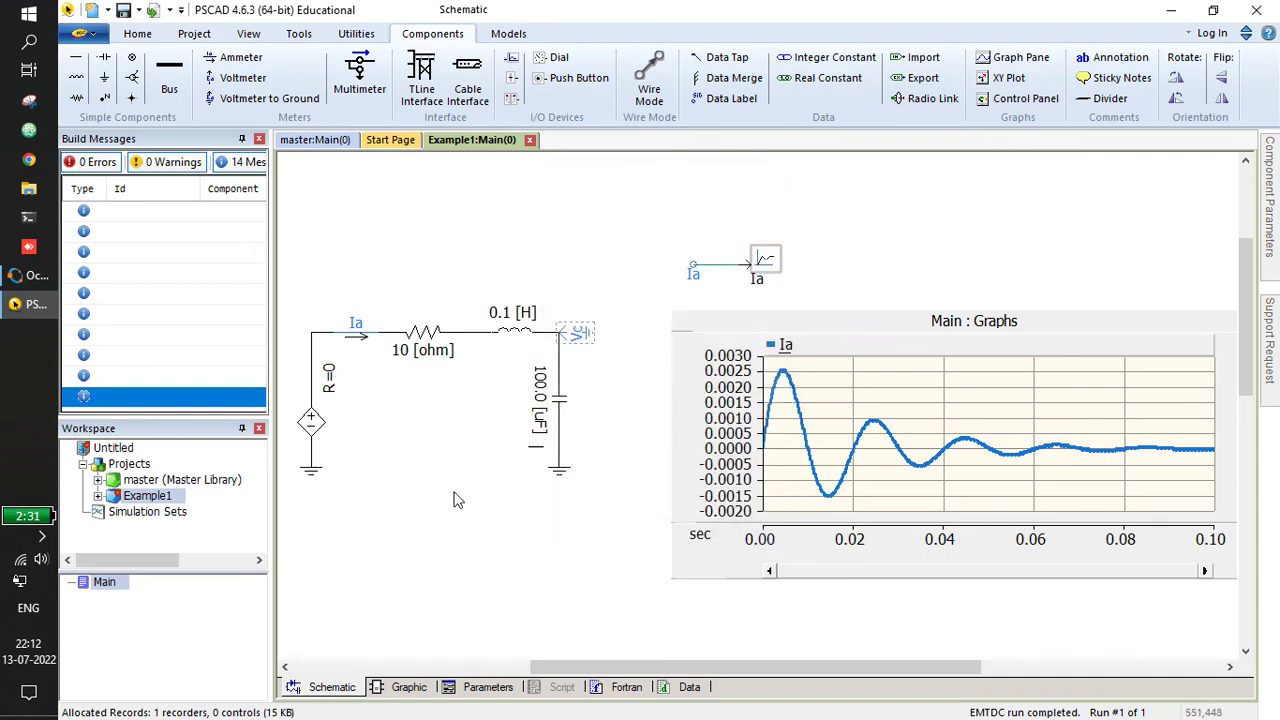
Copy and paste the Ia data label and its output channel.
left_click_drag(652, 216, 825, 310)
key("ctrl+c")
key("ctrl+v")
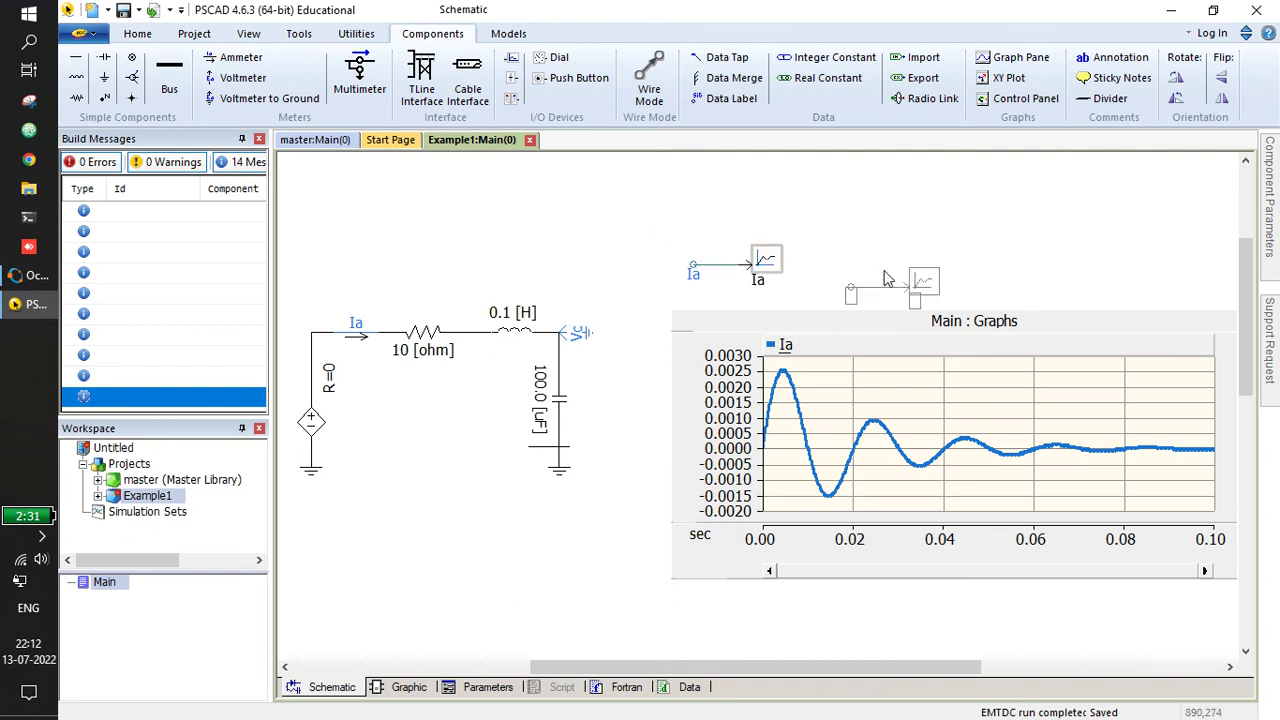
Place the duplicate right of the original and rename its data label to Vc.
left_click(1037, 254)
double_click(828, 271)
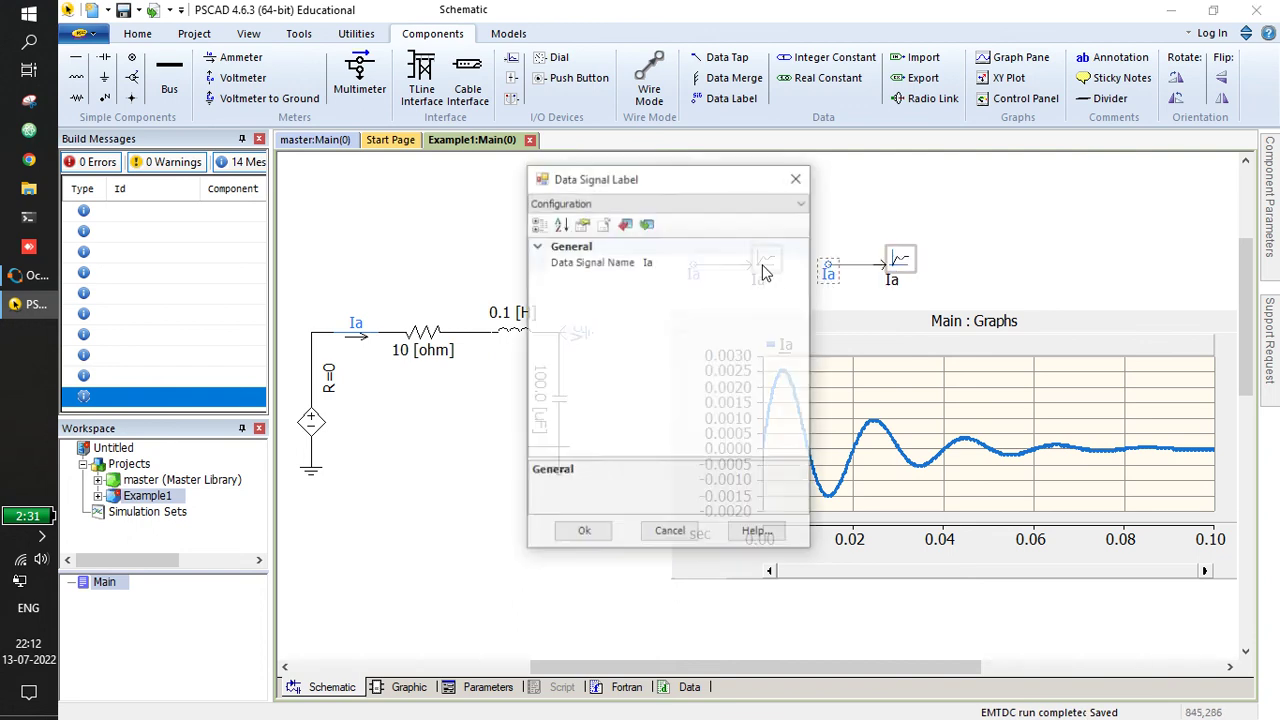
left_click(584, 530)
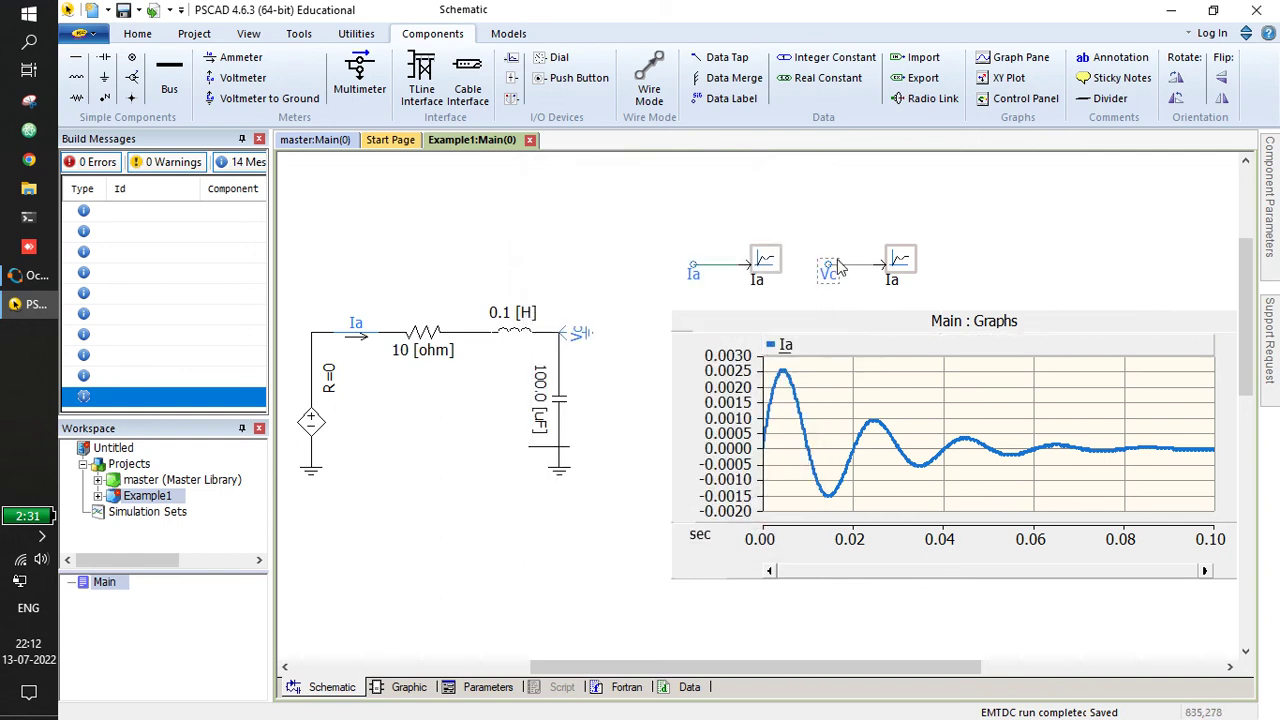
double_click(900, 268)
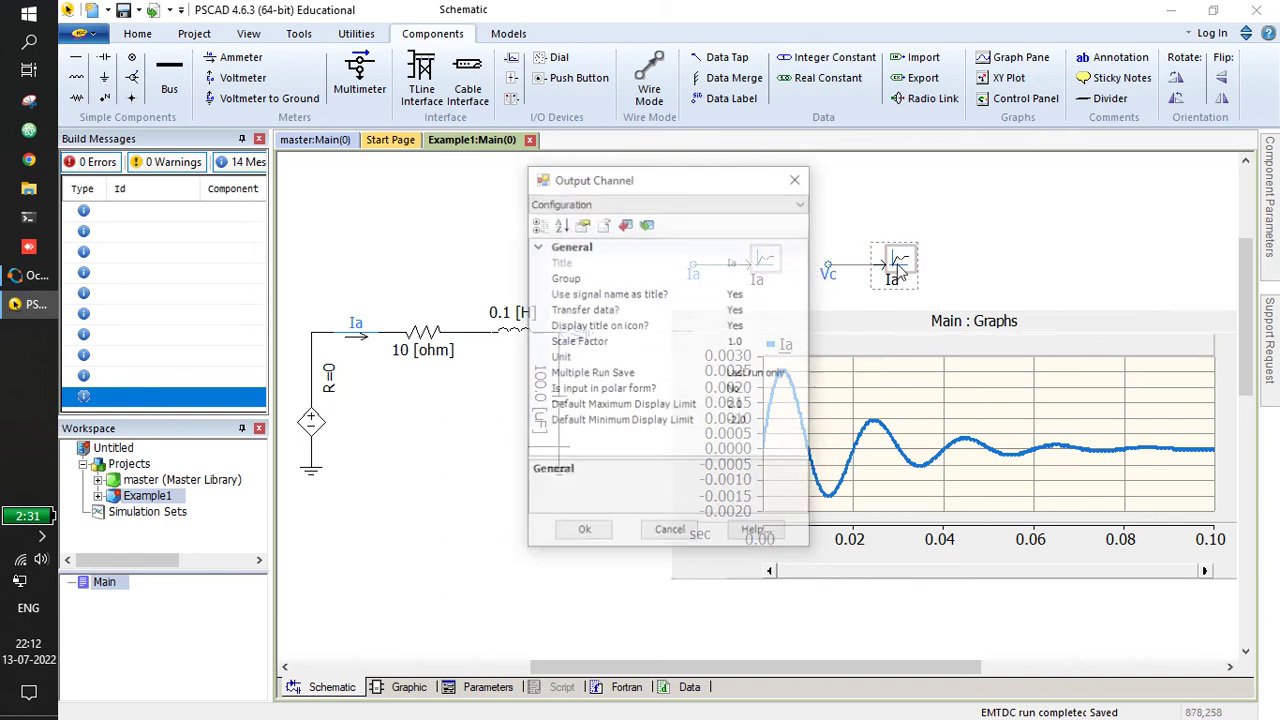
left_click(796, 178)
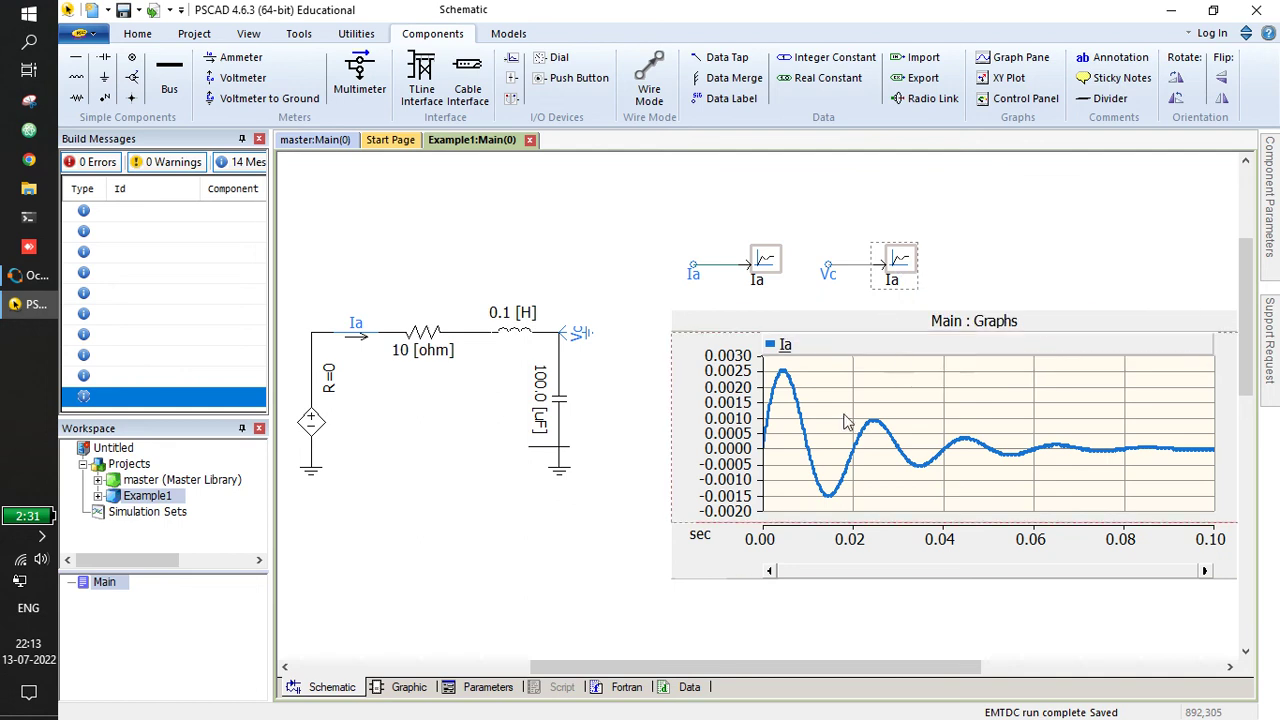
Drag the new output channel onto the Main graph as a second curve.
left_click_drag(1023, 249, 857, 220)
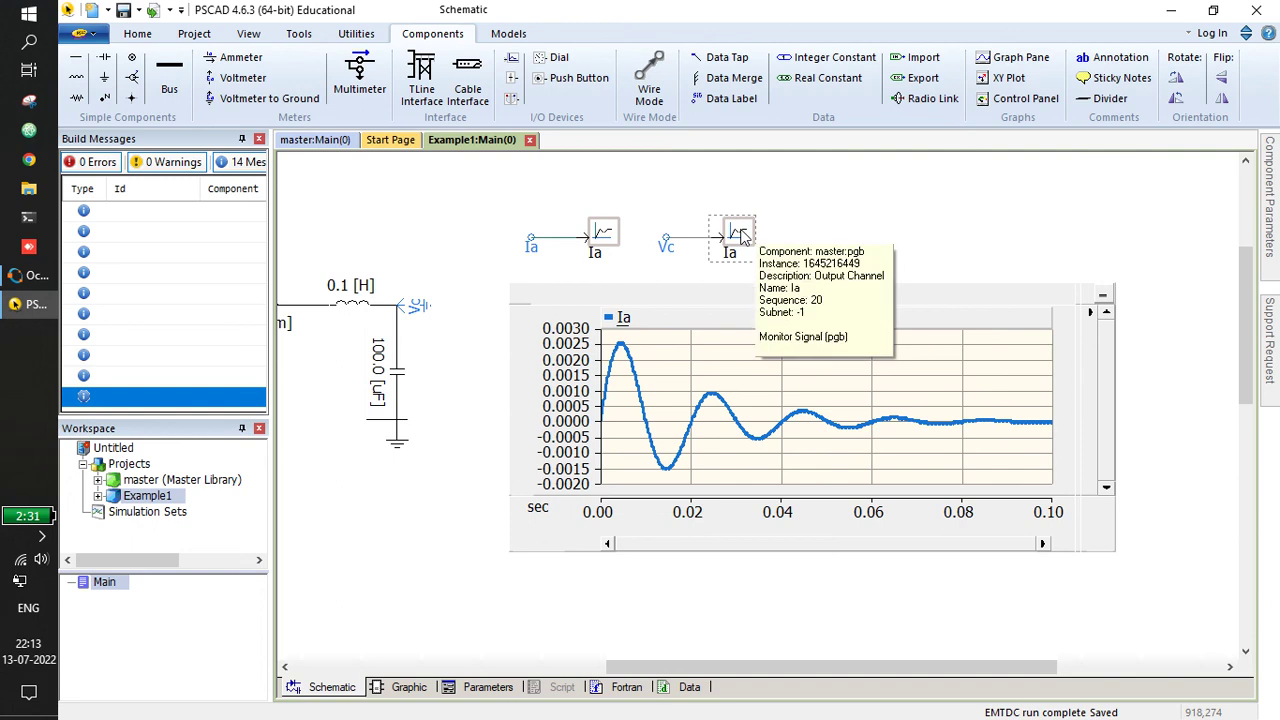
mouse_move(741, 233)
left_mouse_down()
mouse_move(749, 357)
mouse_move(763, 363)
mouse_move(764, 320)
left_mouse_up()
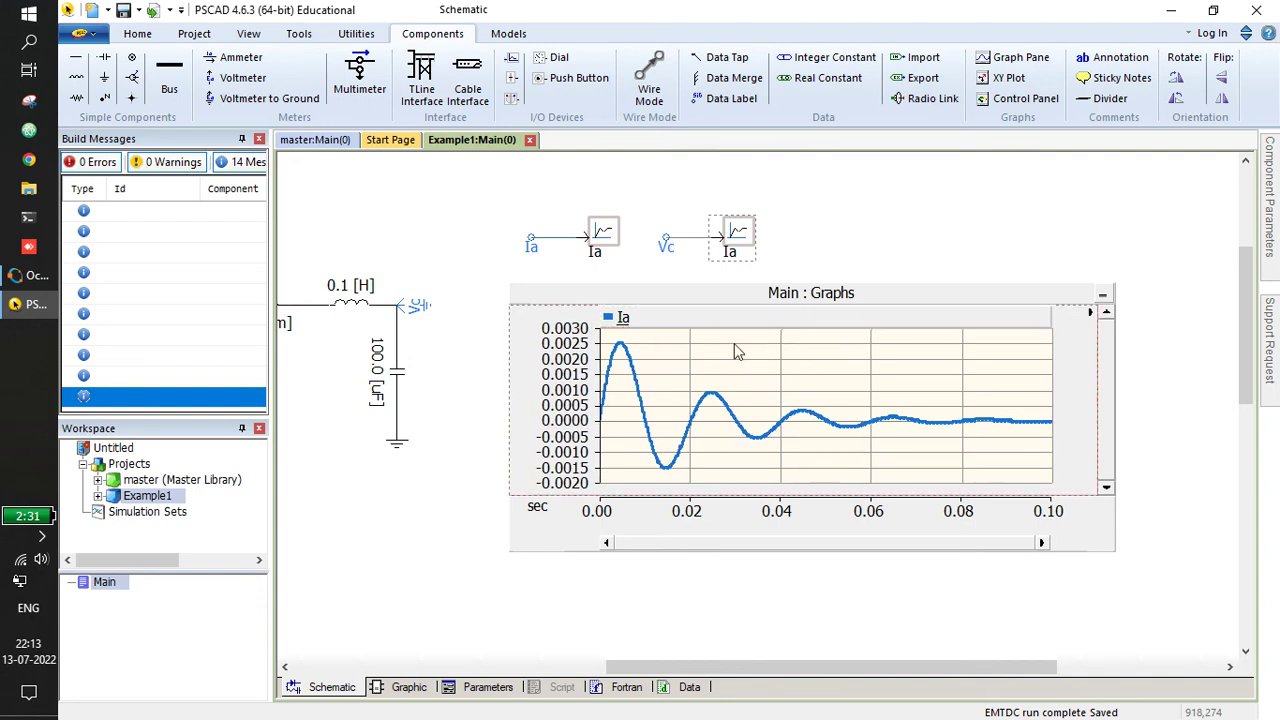
mouse_move(740, 234)
left_mouse_down()
mouse_move(783, 360)
mouse_move(772, 364)
mouse_move(870, 318)
left_mouse_up()
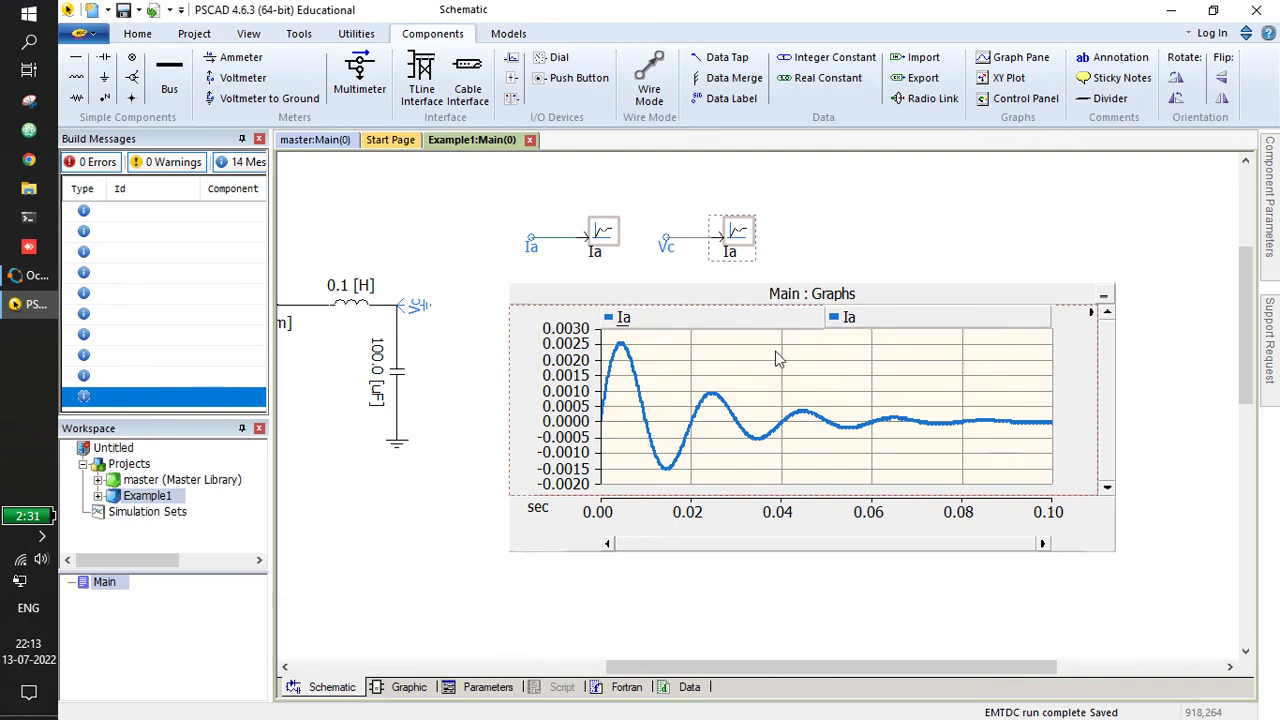
left_click(140, 34)
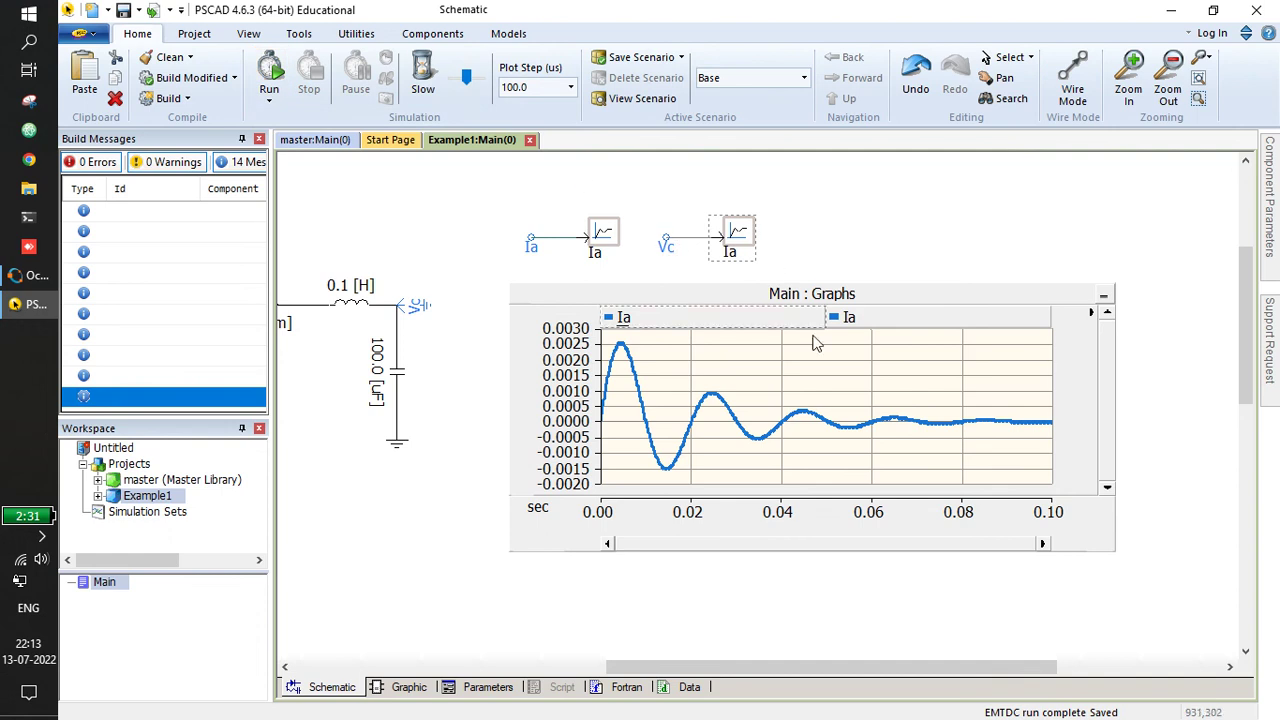
Run the simulation and give the Ia curve a custom bold red style.
left_click(270, 72)
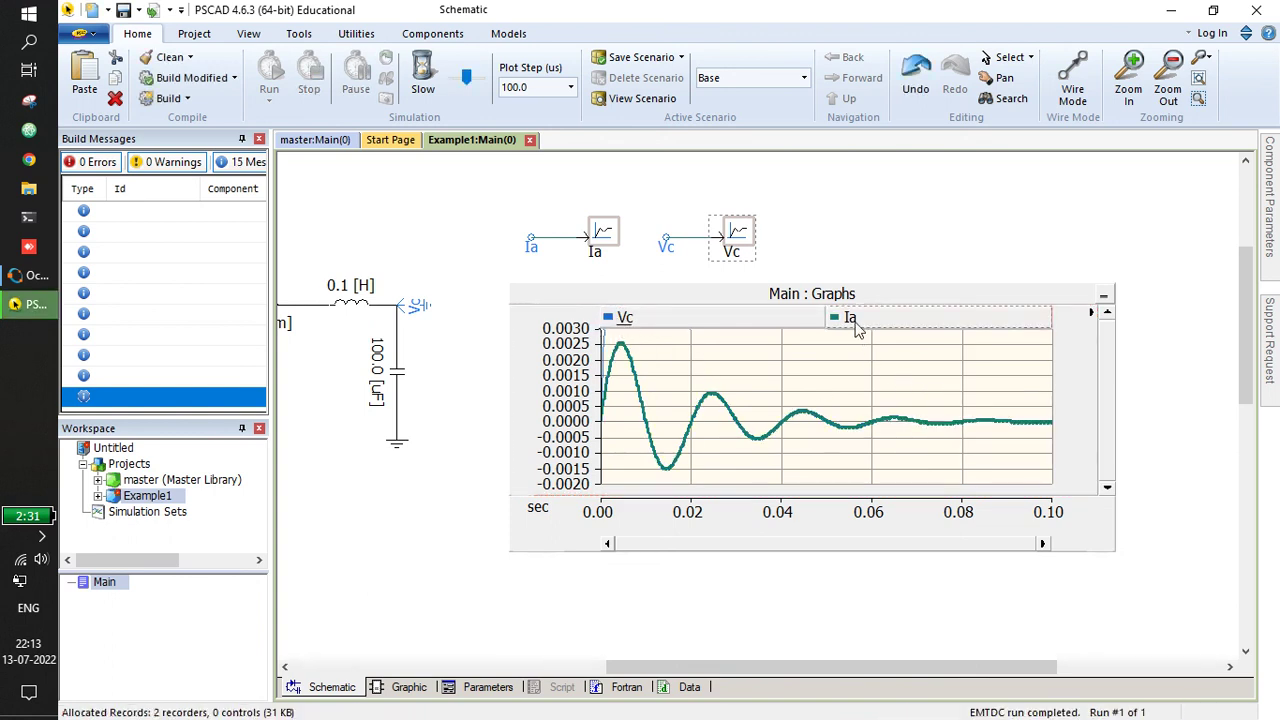
left_click(745, 379)
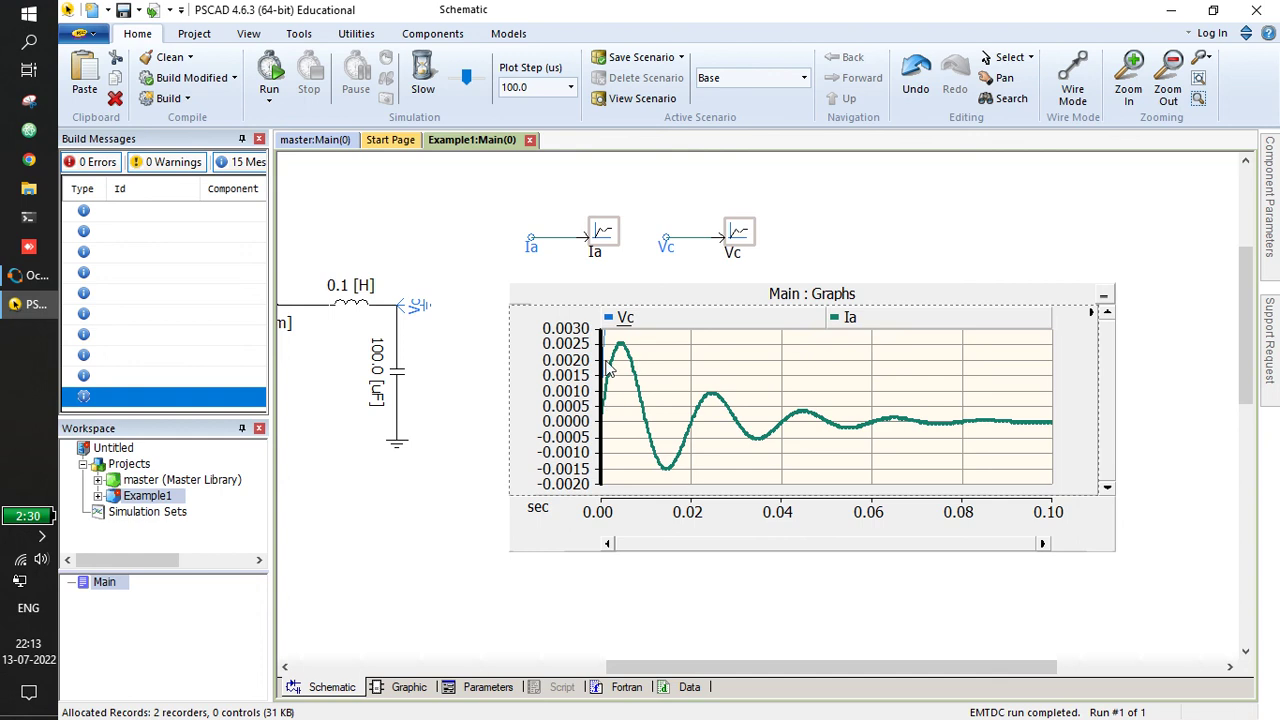
left_click(840, 320)
double_click(840, 320)
left_click(778, 226)
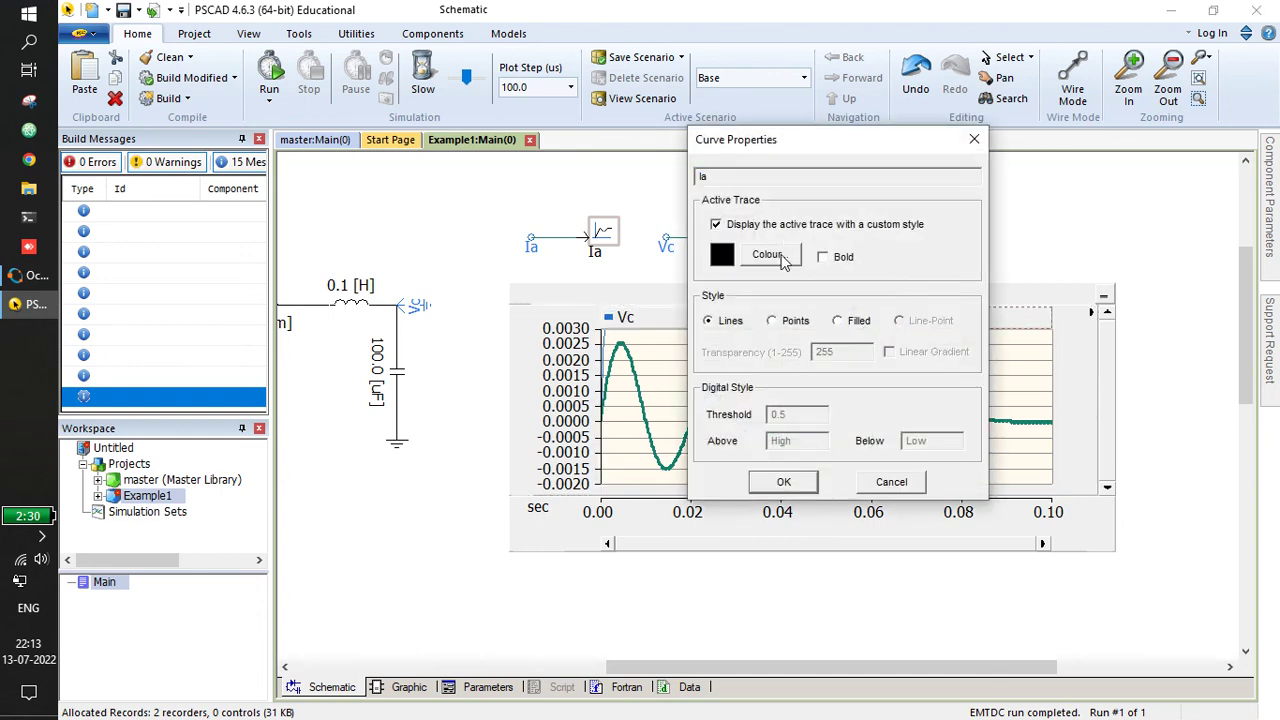
left_click(772, 254)
left_click(582, 287)
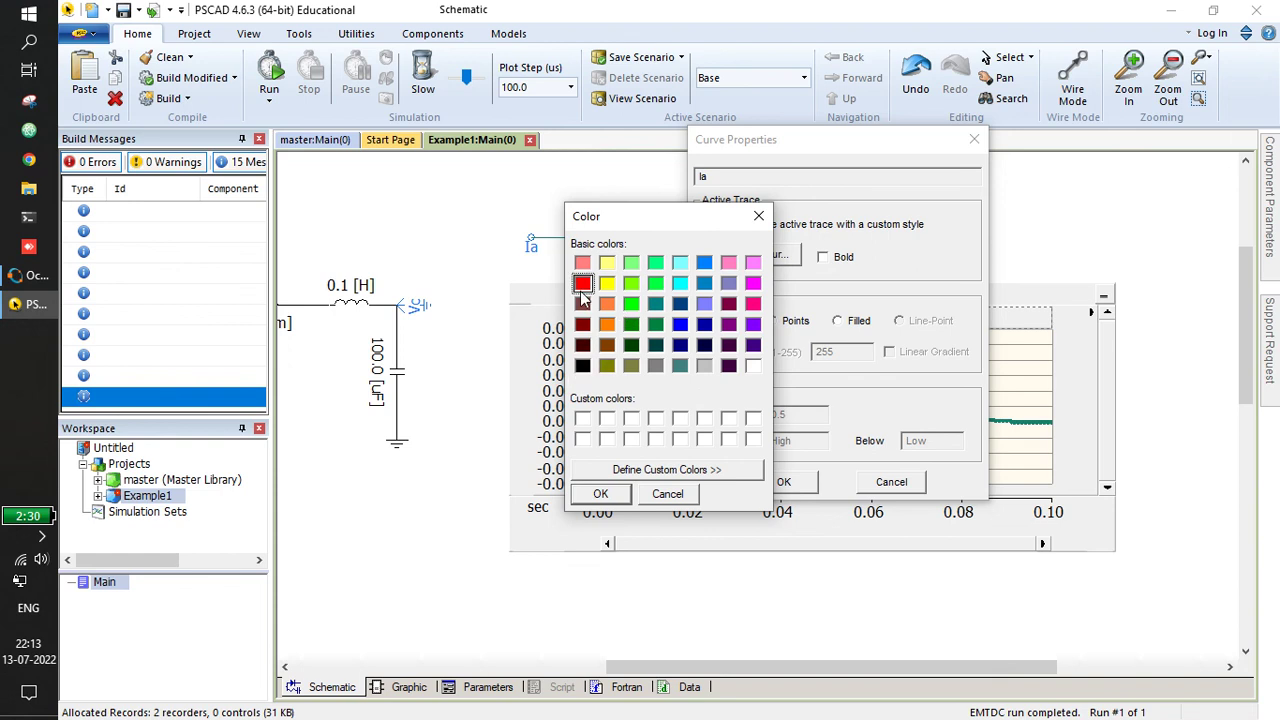
left_click(602, 495)
left_click(822, 257)
left_click(783, 482)
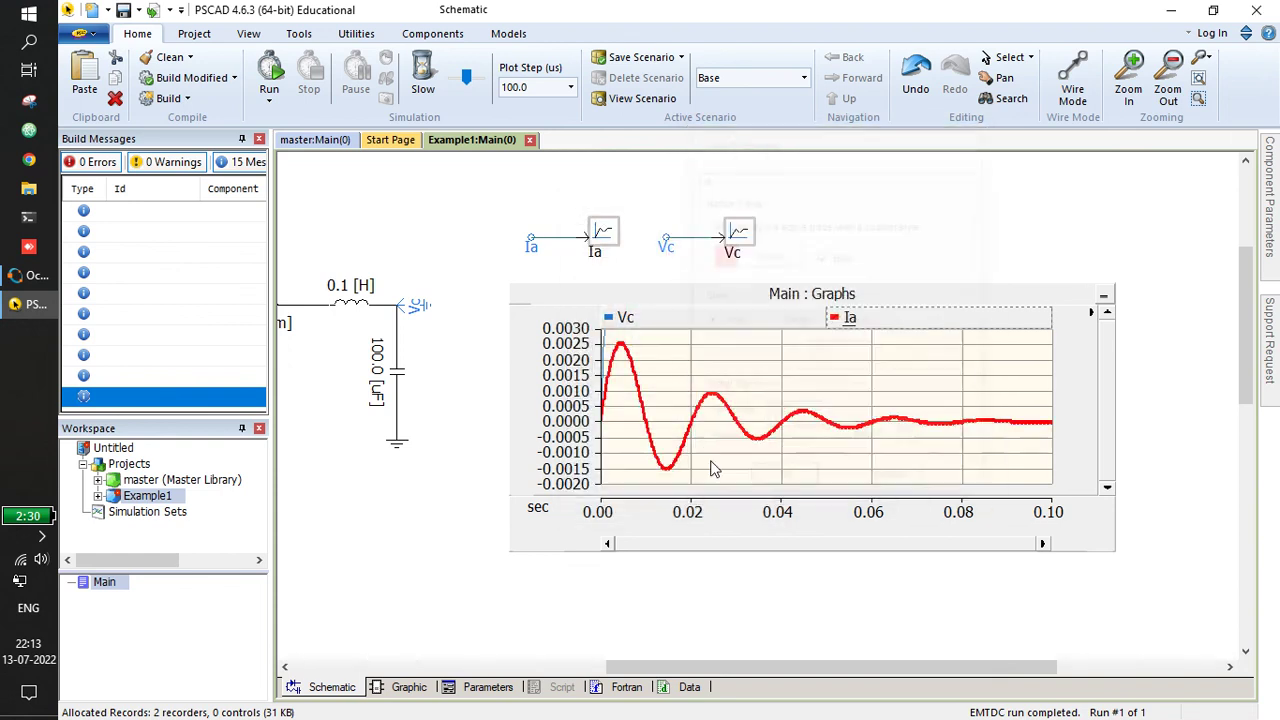
left_click(722, 400)
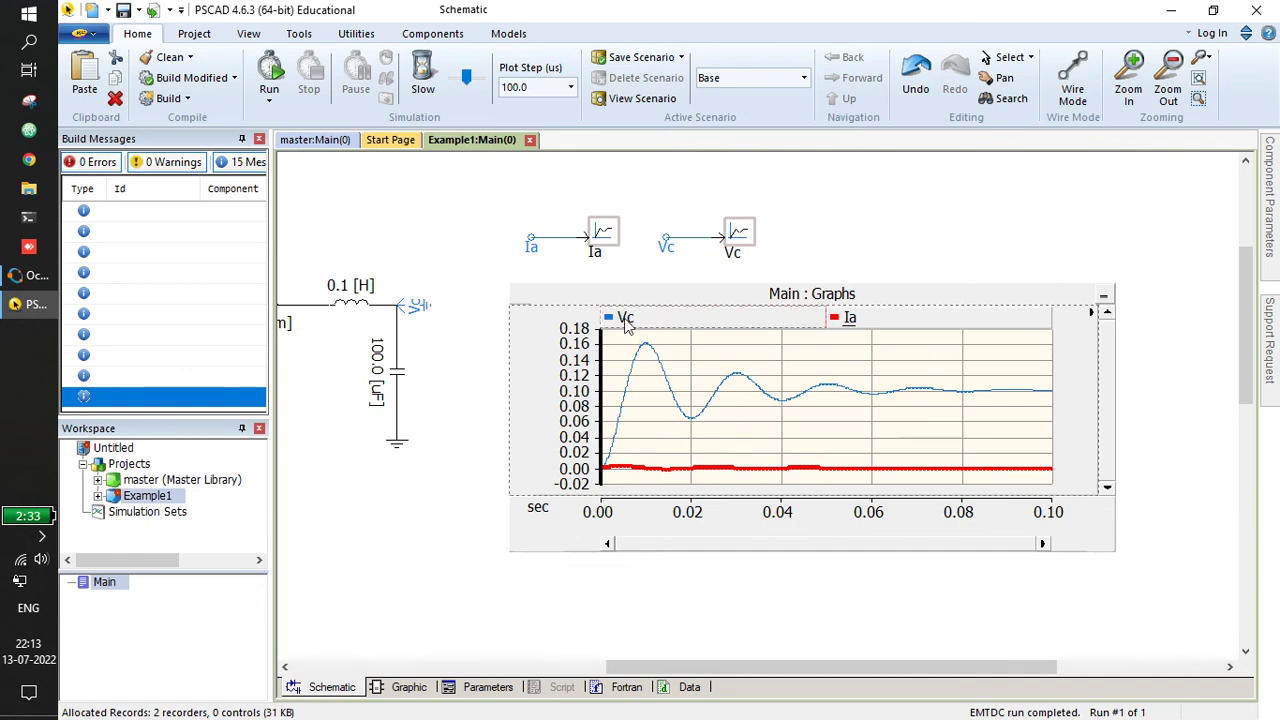
Bold the blue Vc trace with the B button on the trace toolbar.
mouse_move(625, 322)
left_click(694, 340)
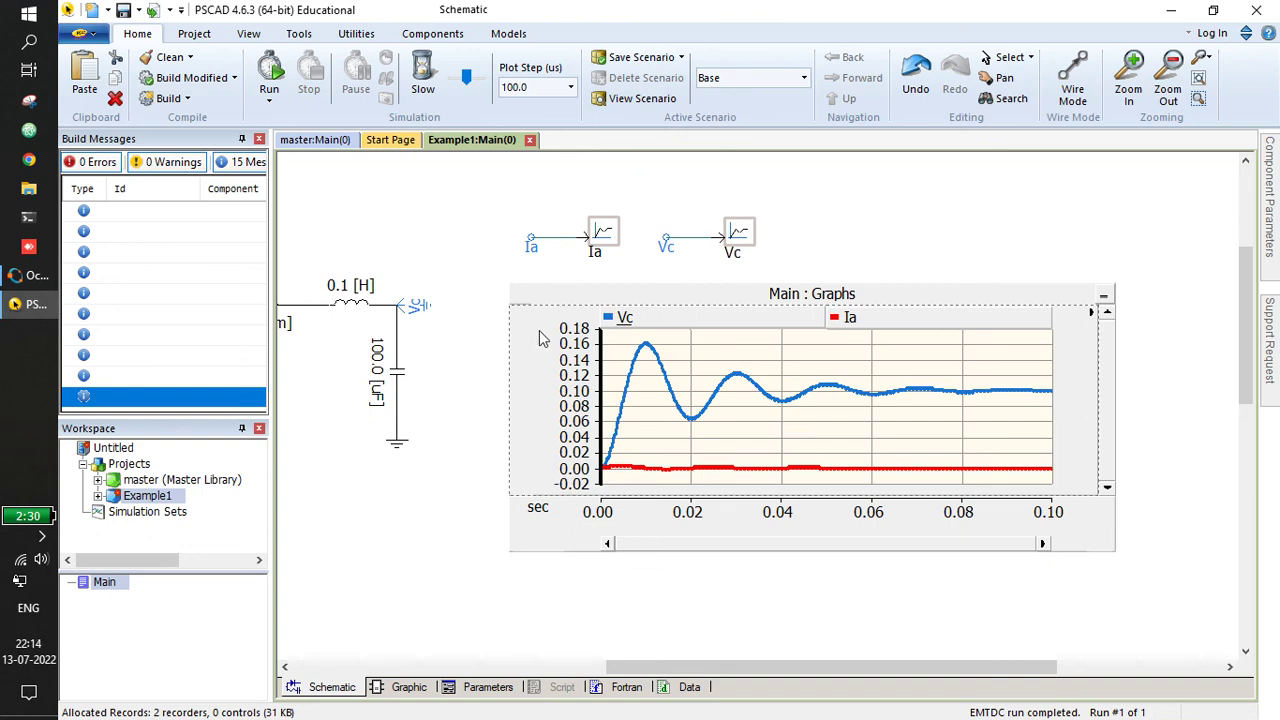
left_click(681, 298)
right_click(680, 294)
key("Escape")
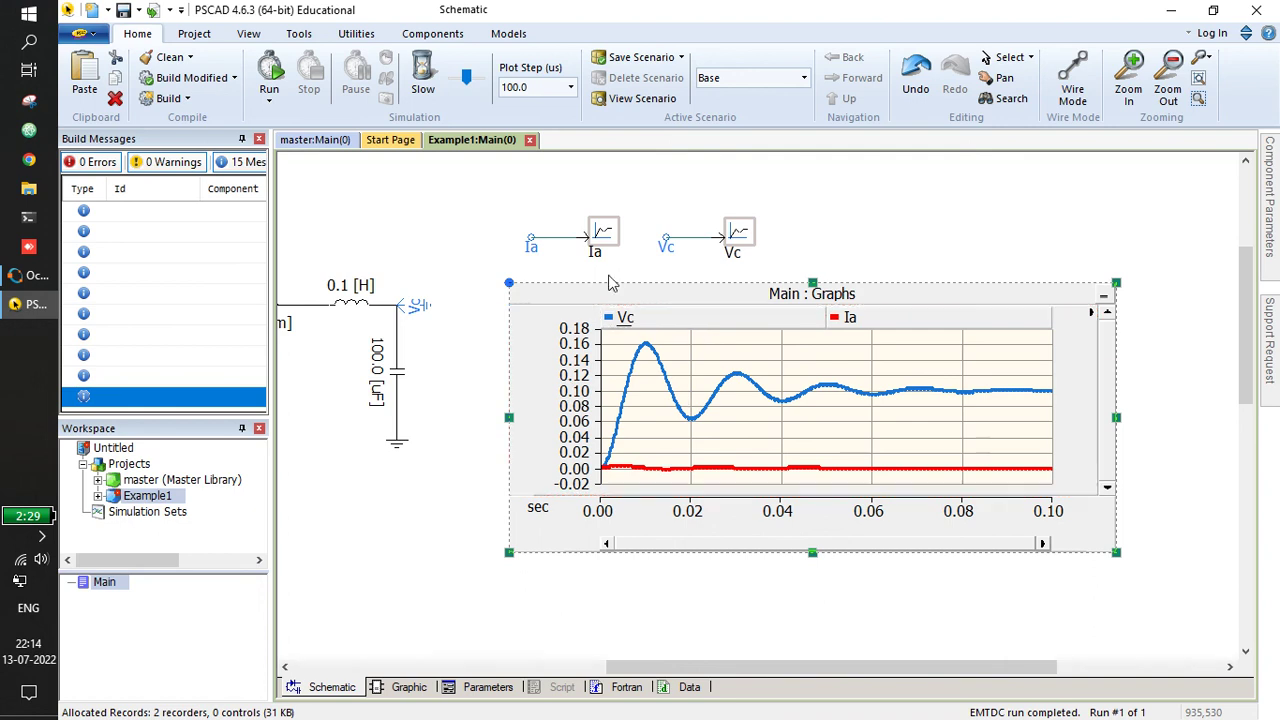
Set the Ia recorder's Scale Factor to 10, rerun, and view Vc and Ia on the graph.
double_click(607, 243)
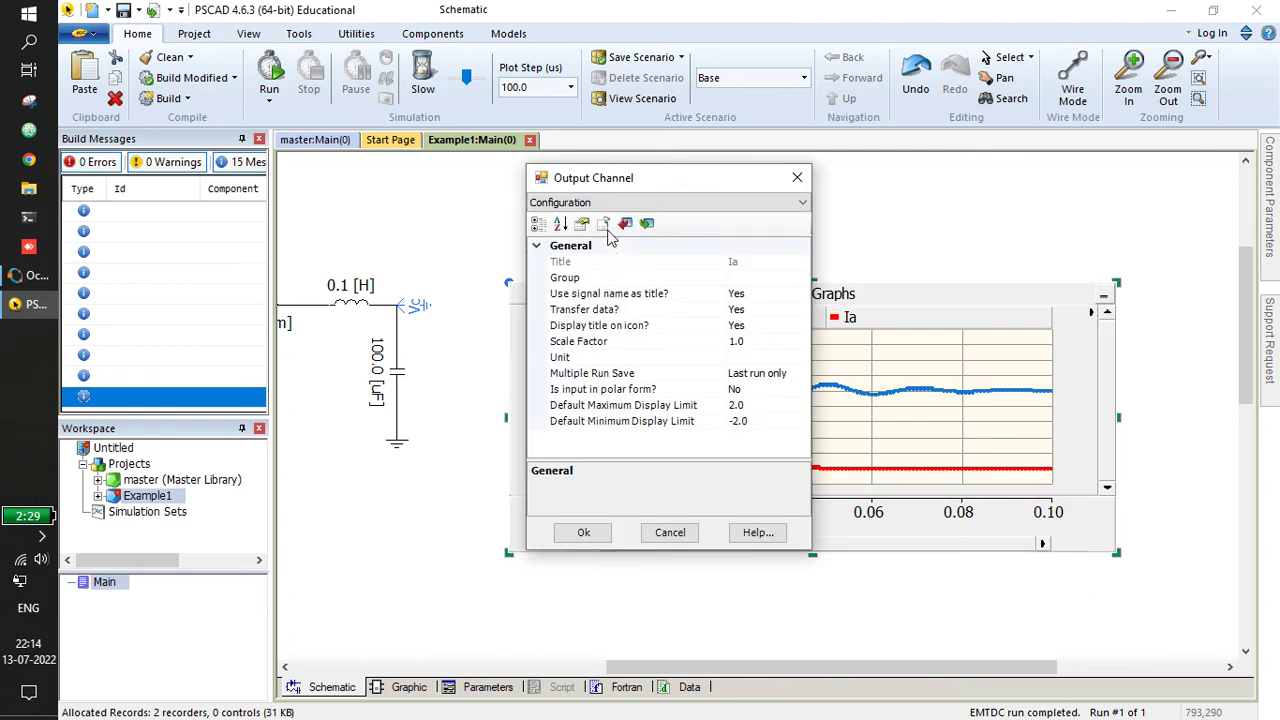
left_click_drag(629, 177, 302, 276)
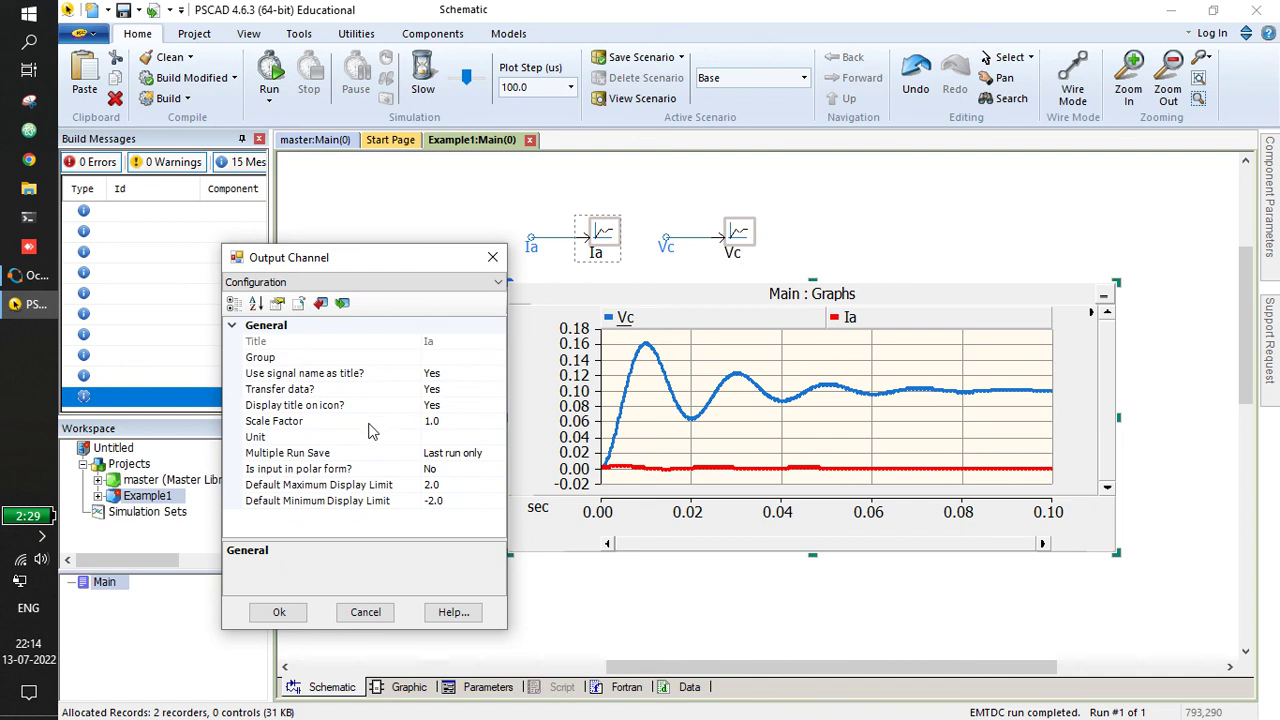
left_click(455, 423)
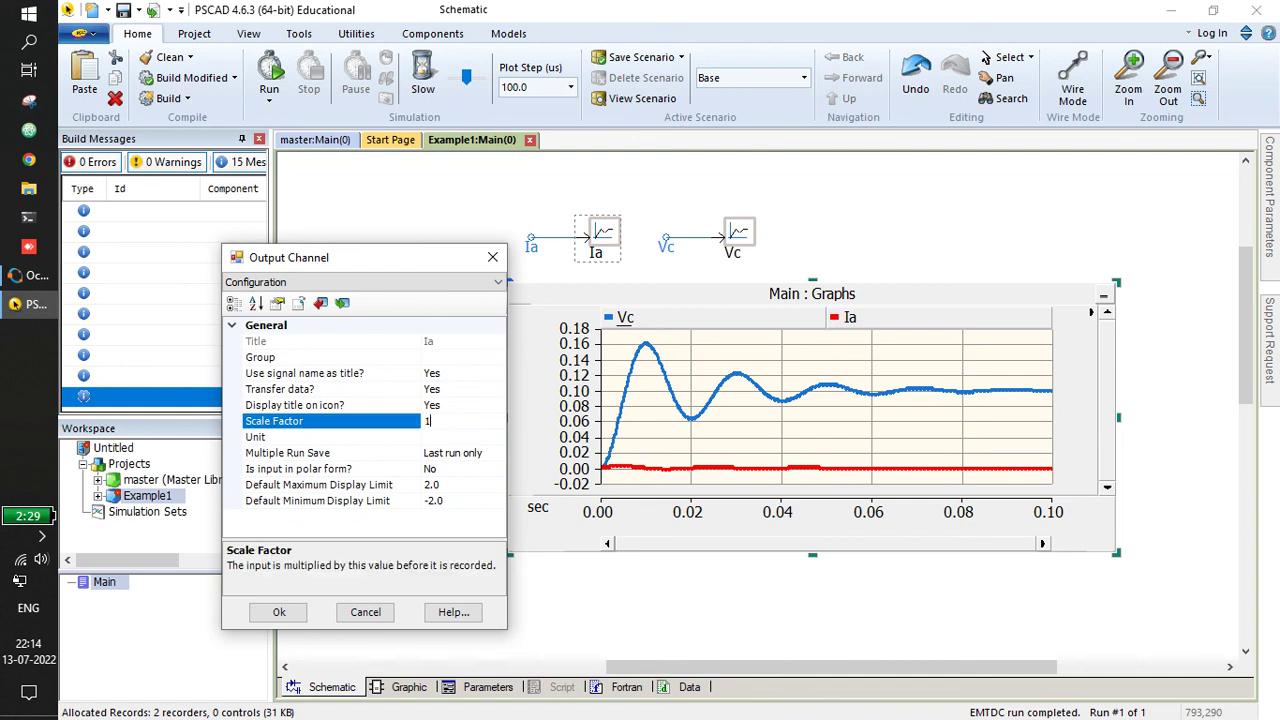
key("Return")
left_click(270, 75)
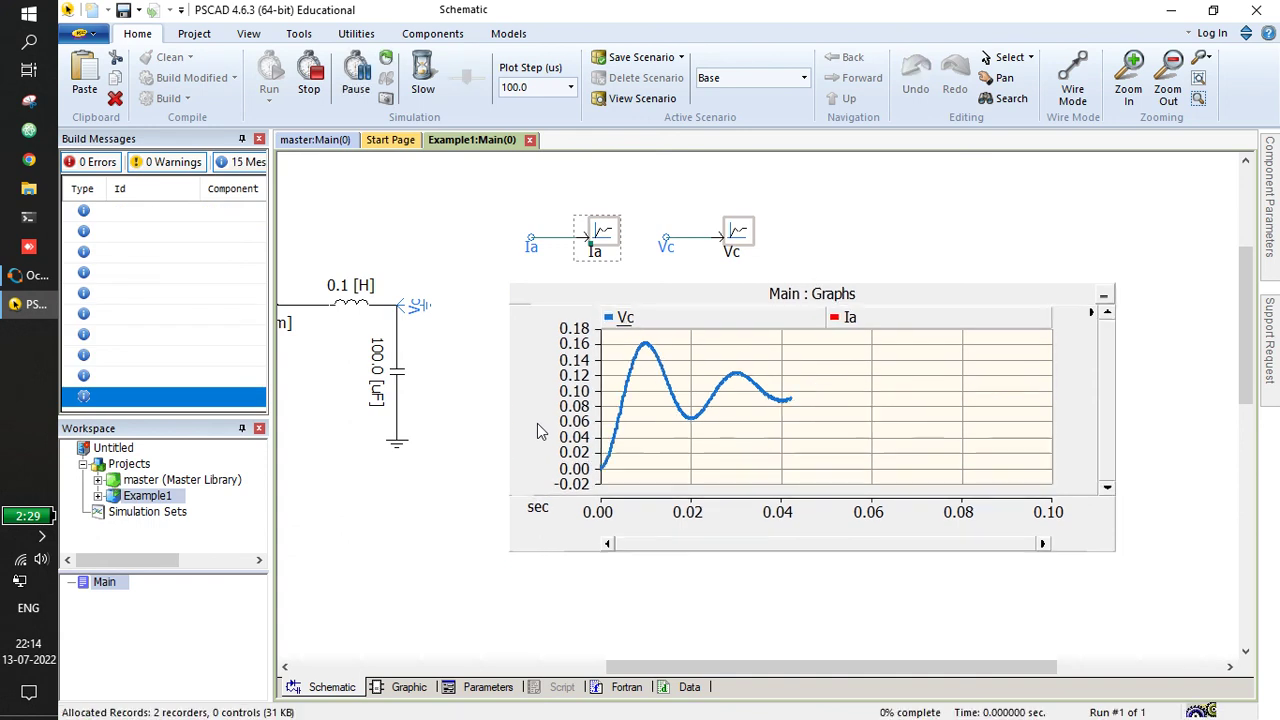
left_click(563, 453)
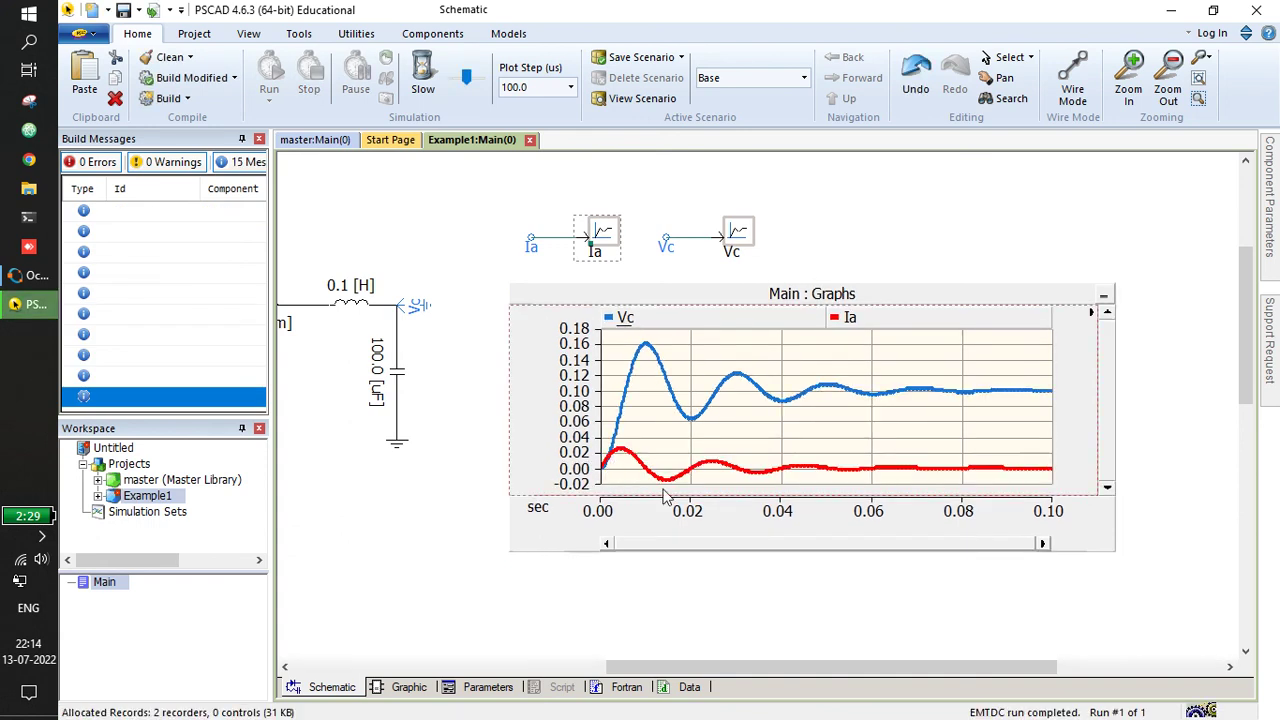
Change the Ia output channel's Scale Factor from 10 to 50, then return to the circuit view.
left_click(606, 240)
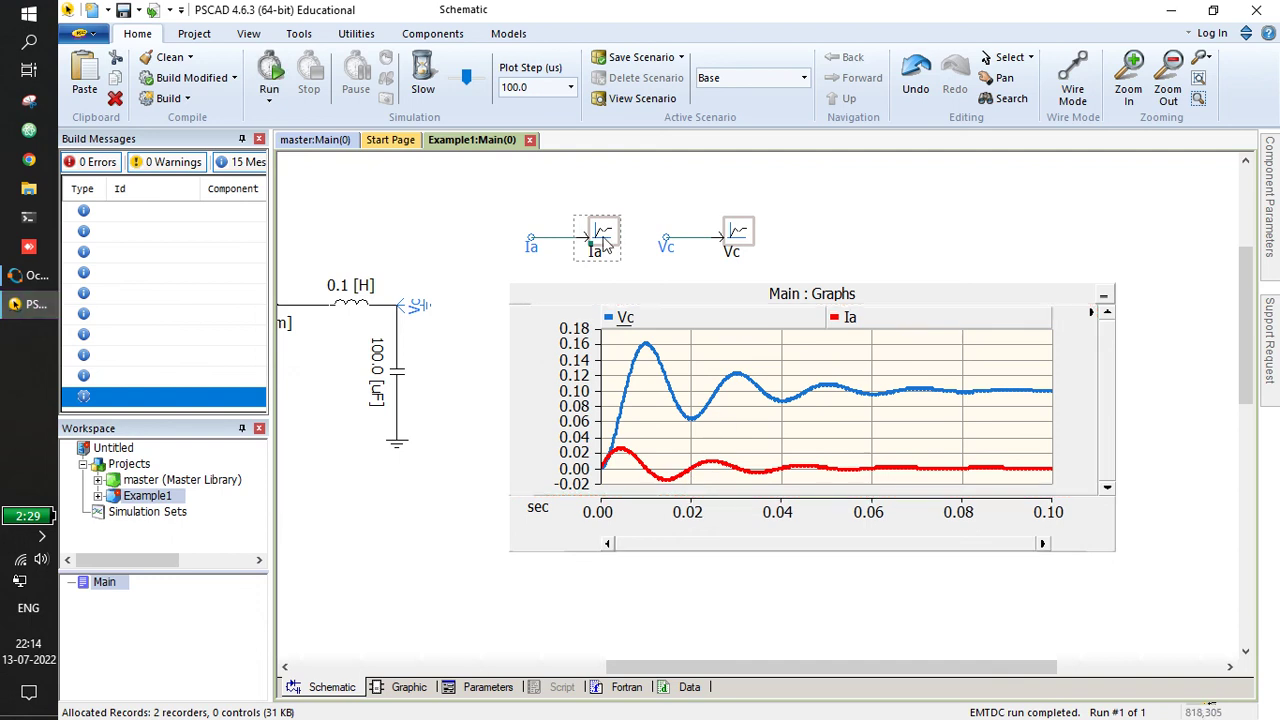
double_click(606, 240)
left_click(794, 174)
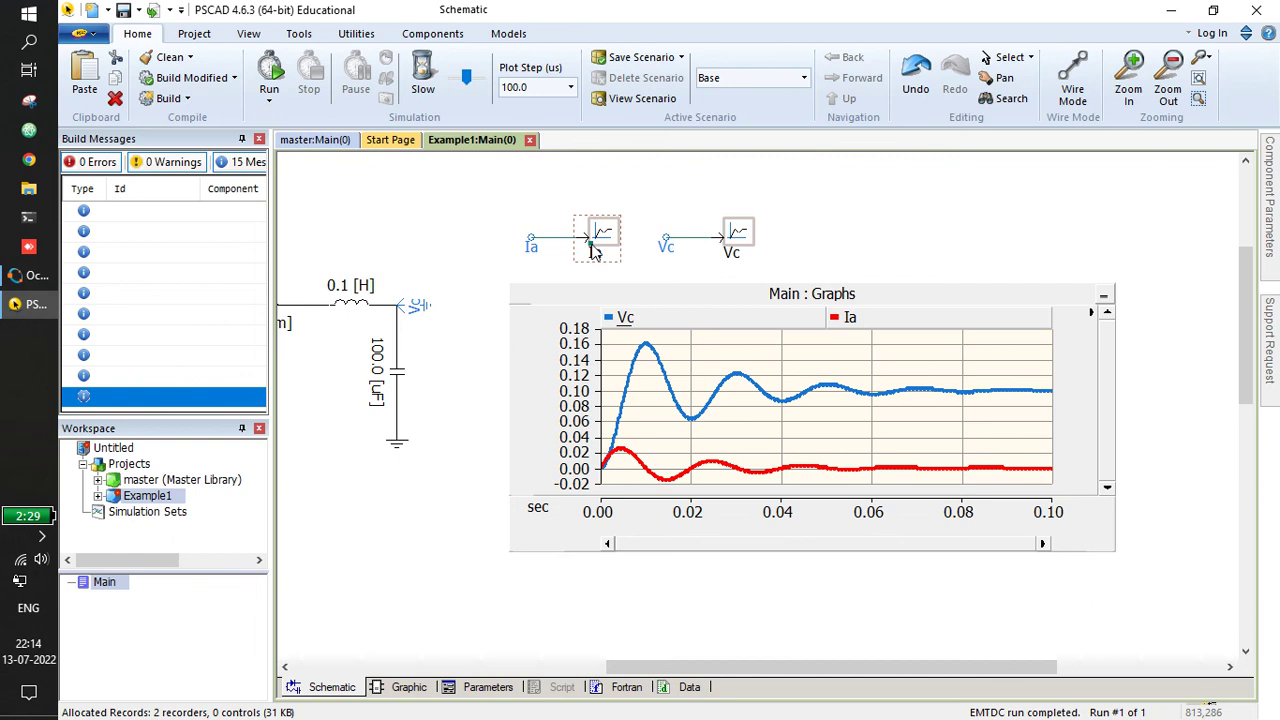
scroll(595, 250, "up", 4)
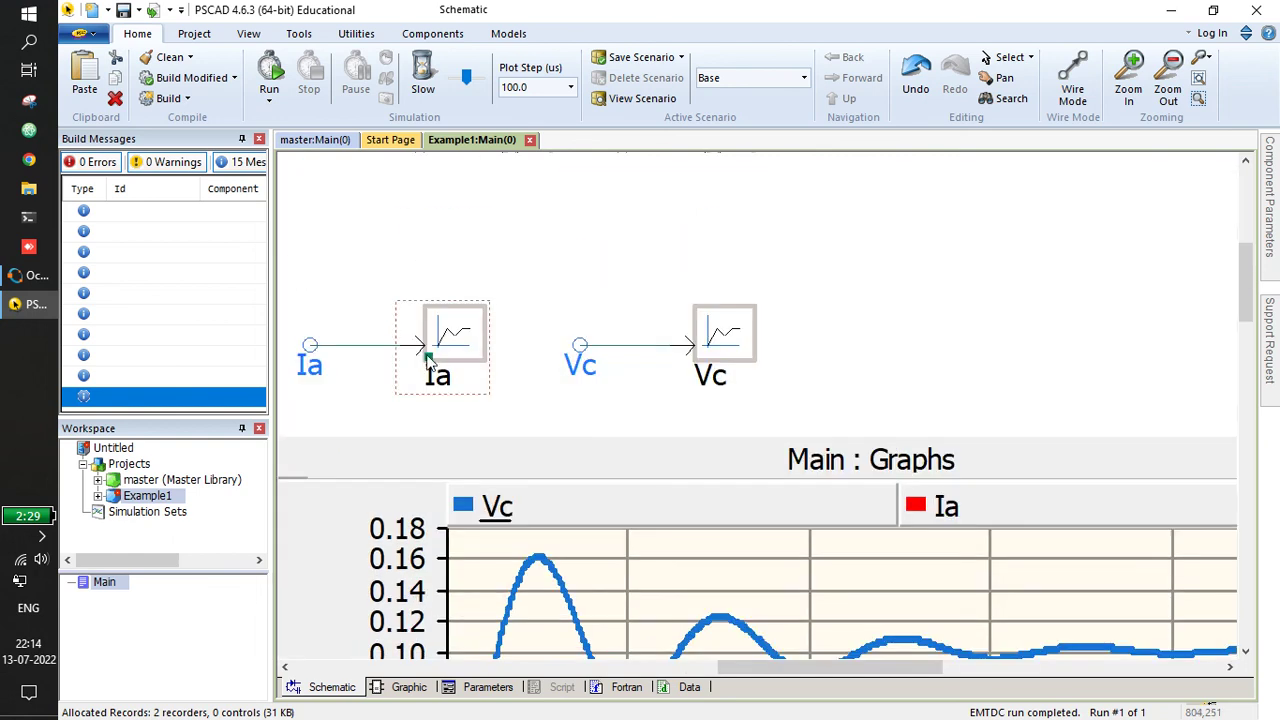
mouse_move(428, 361)
double_click(466, 335)
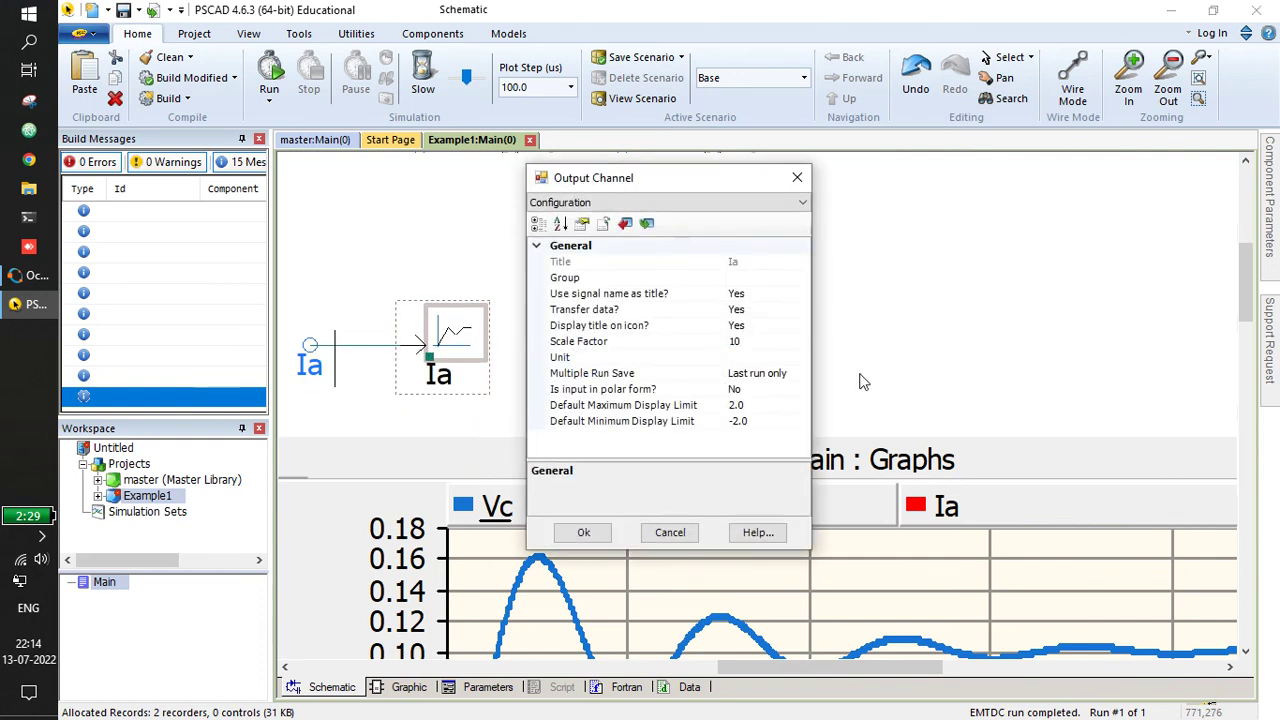
left_click(757, 341)
type("10")
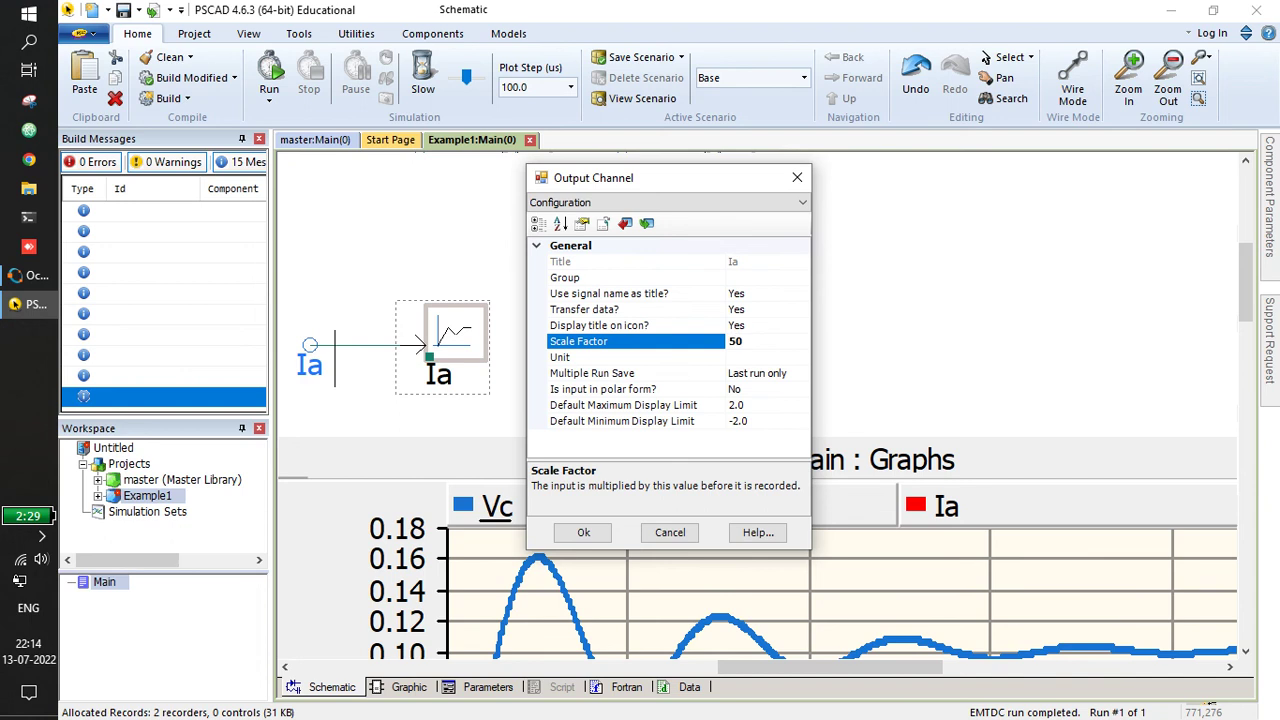
key("Return")
scroll(897, 437, "down", 2)
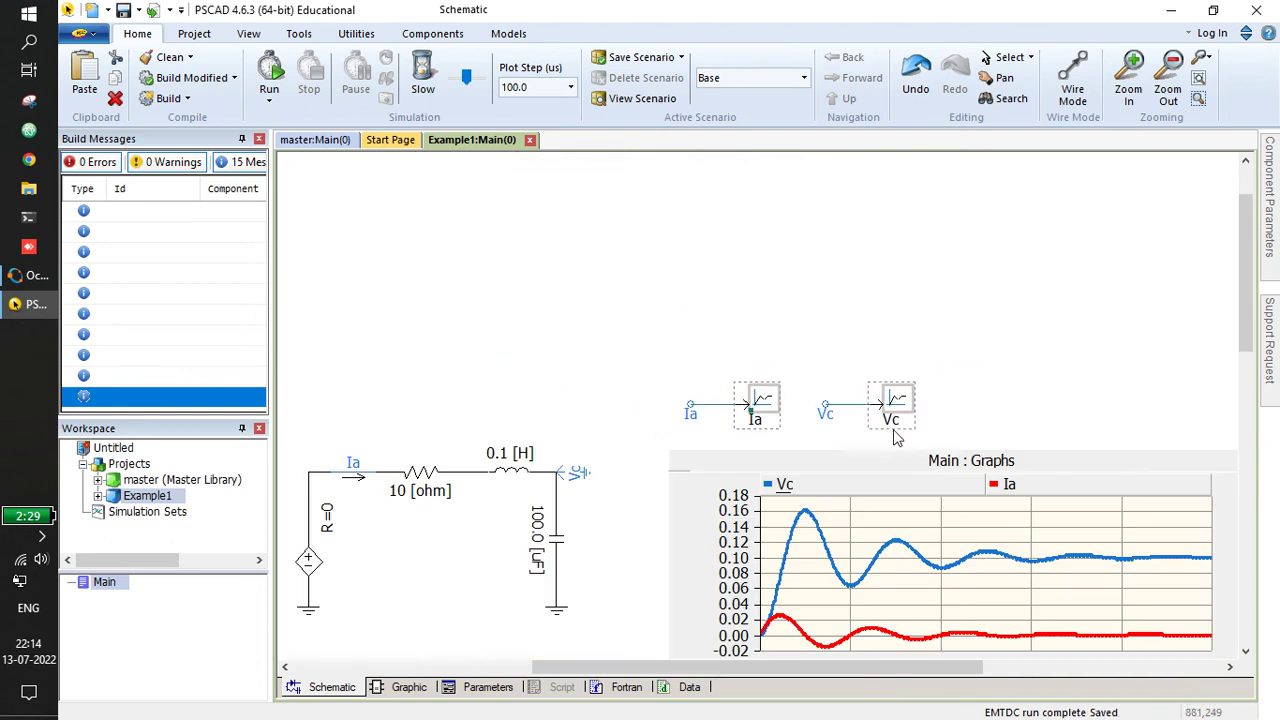
left_click_drag(955, 360, 700, 194)
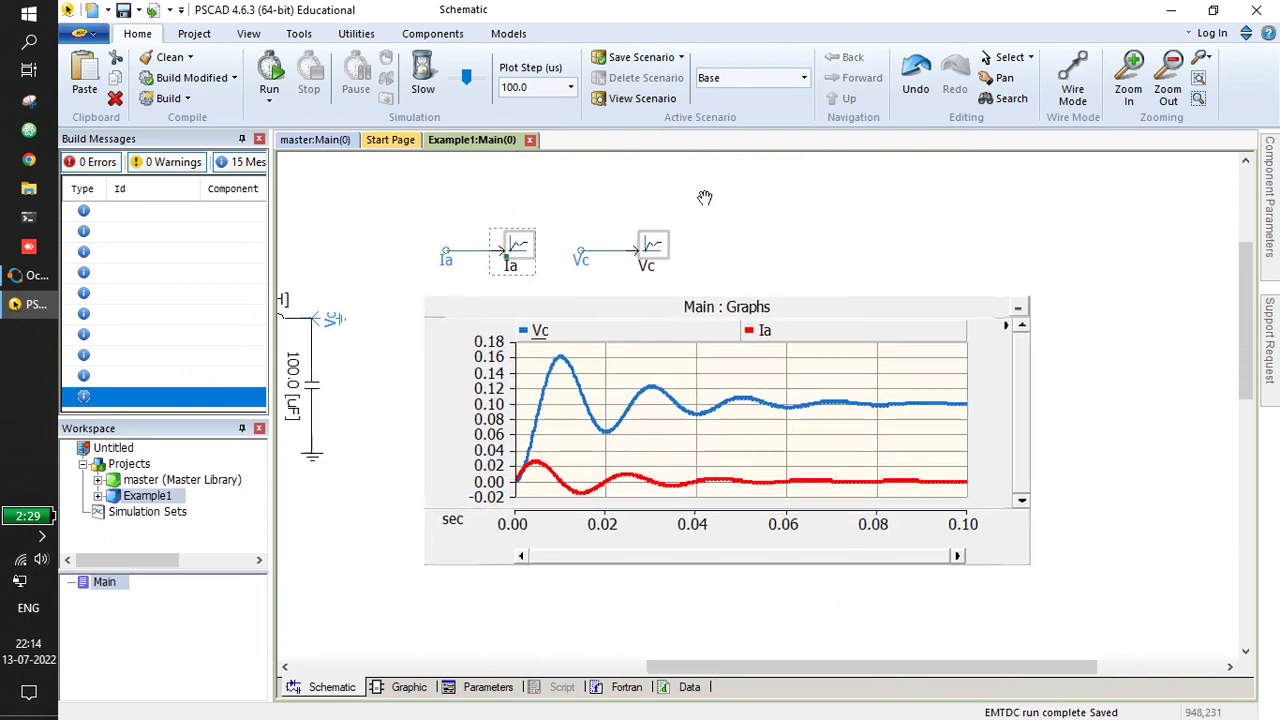
Rerun the simulation with the 50× Ia scale and select the Main : Graphs plot.
left_click(283, 64)
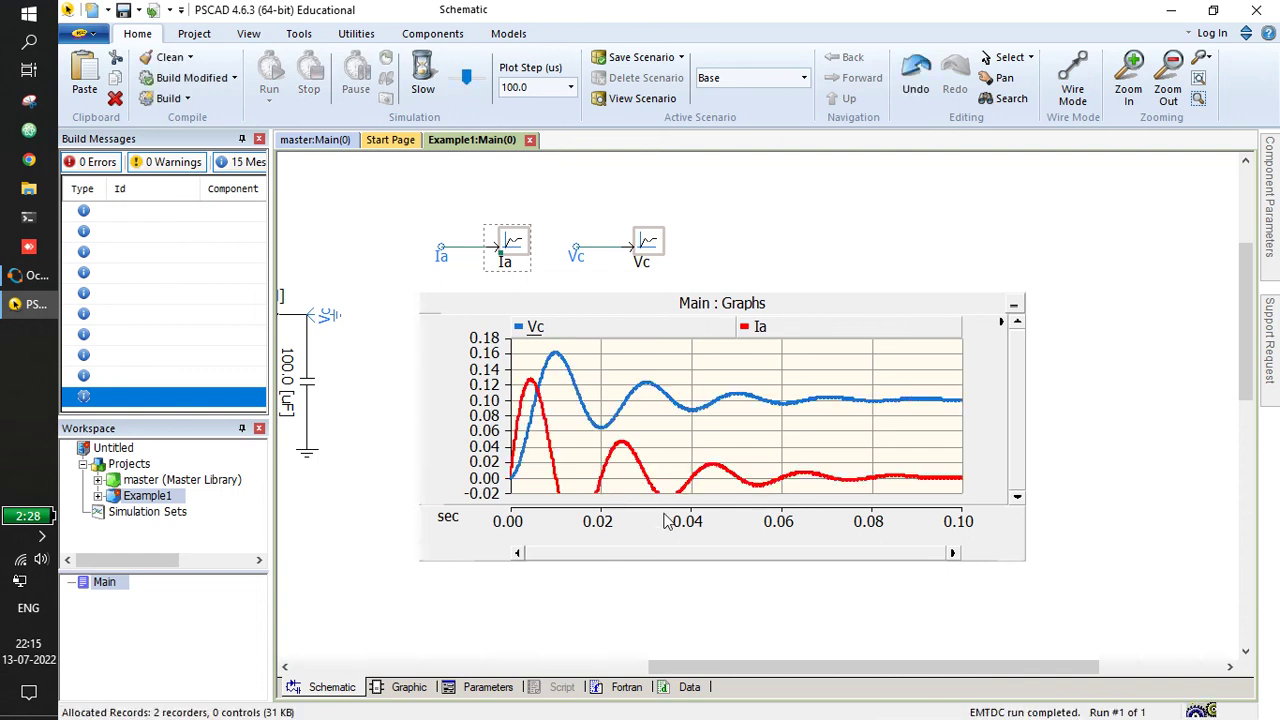
left_click(688, 310)
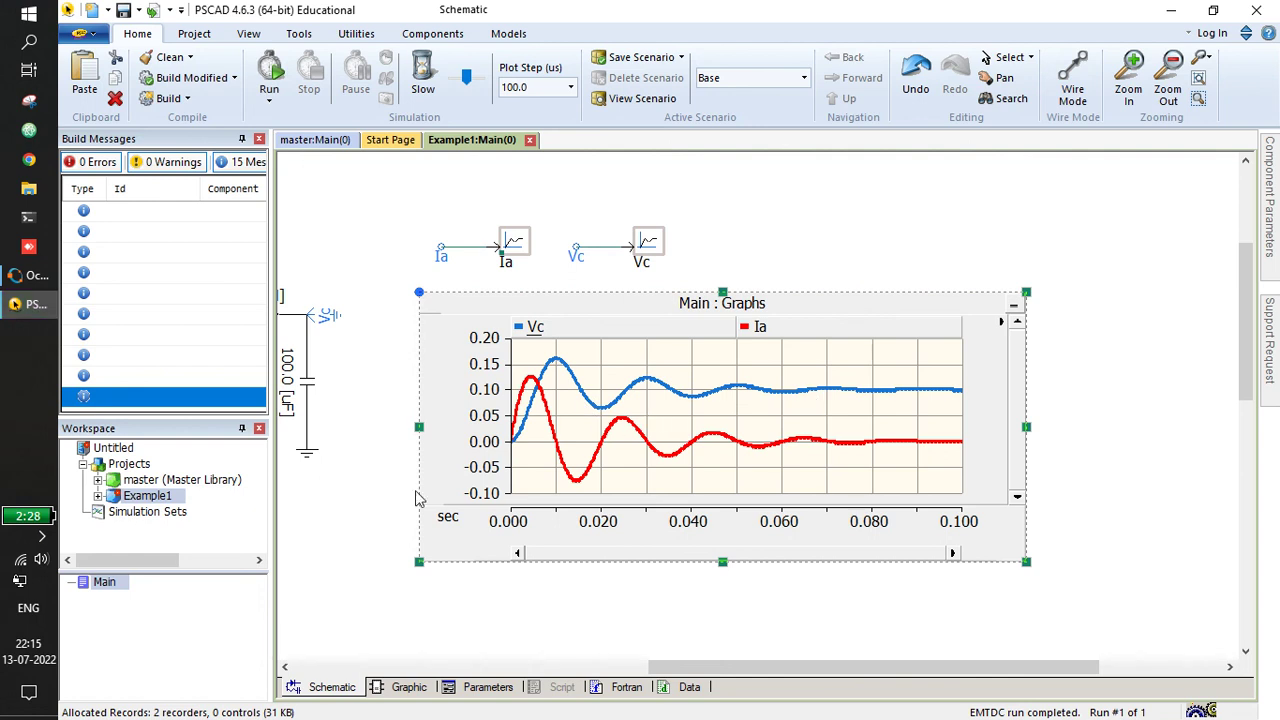
scroll(418, 500, "left", 3)
scroll(600, 450, "up", 1)
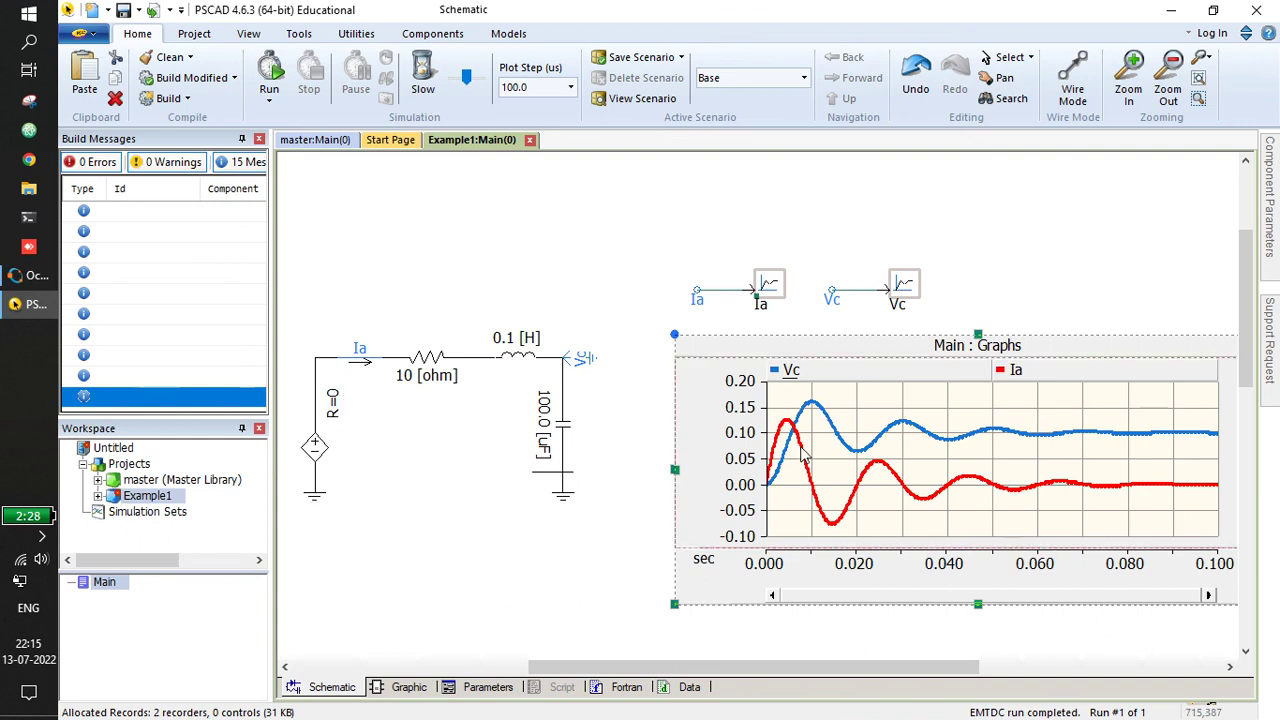
scroll(777, 489, "right", 3)
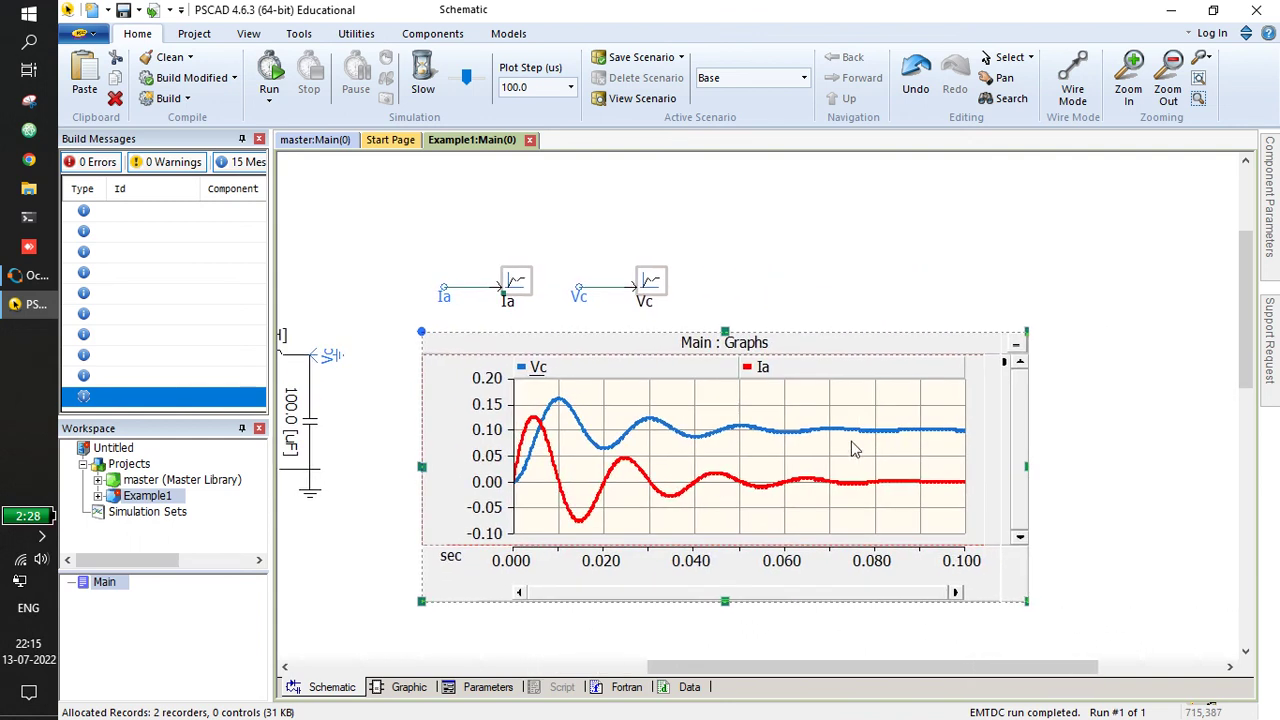
Zoom into the settling tail of Vc, restore the full time range, and pan to the circuit.
left_click_drag(815, 418, 986, 458)
left_click_drag(651, 433, 988, 506)
key("F5")
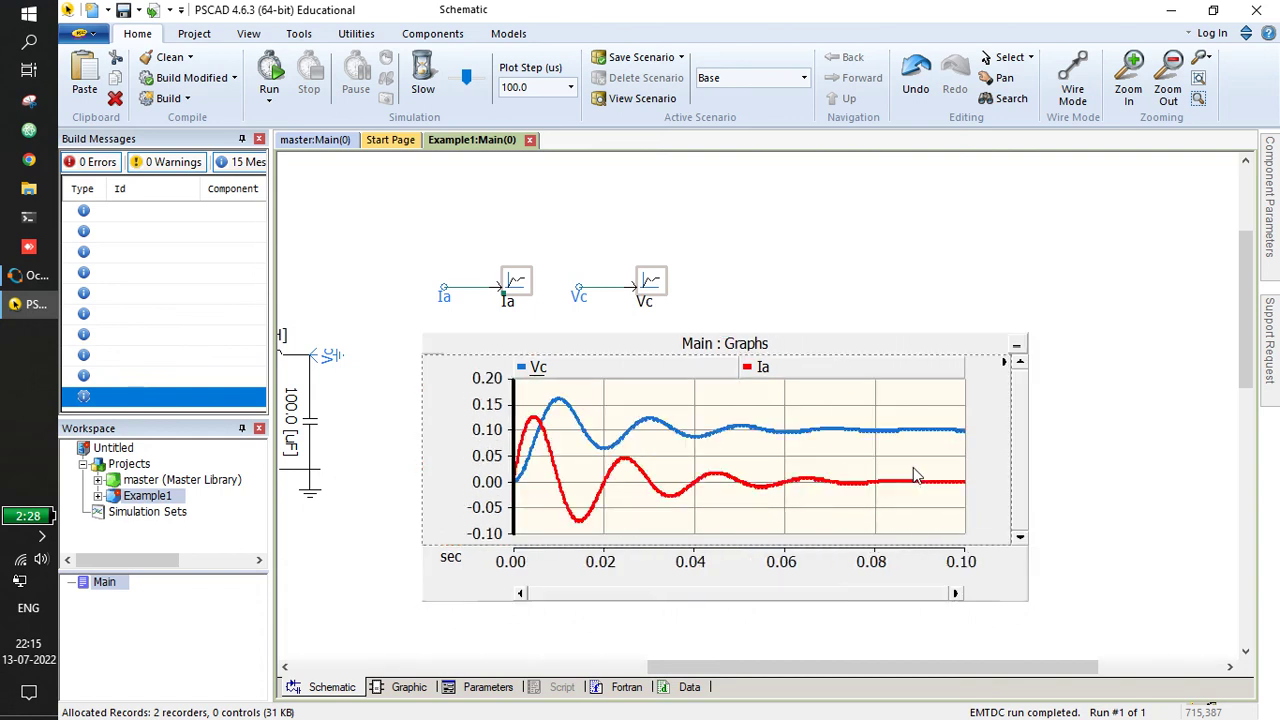
left_click_drag(565, 488, 874, 420)
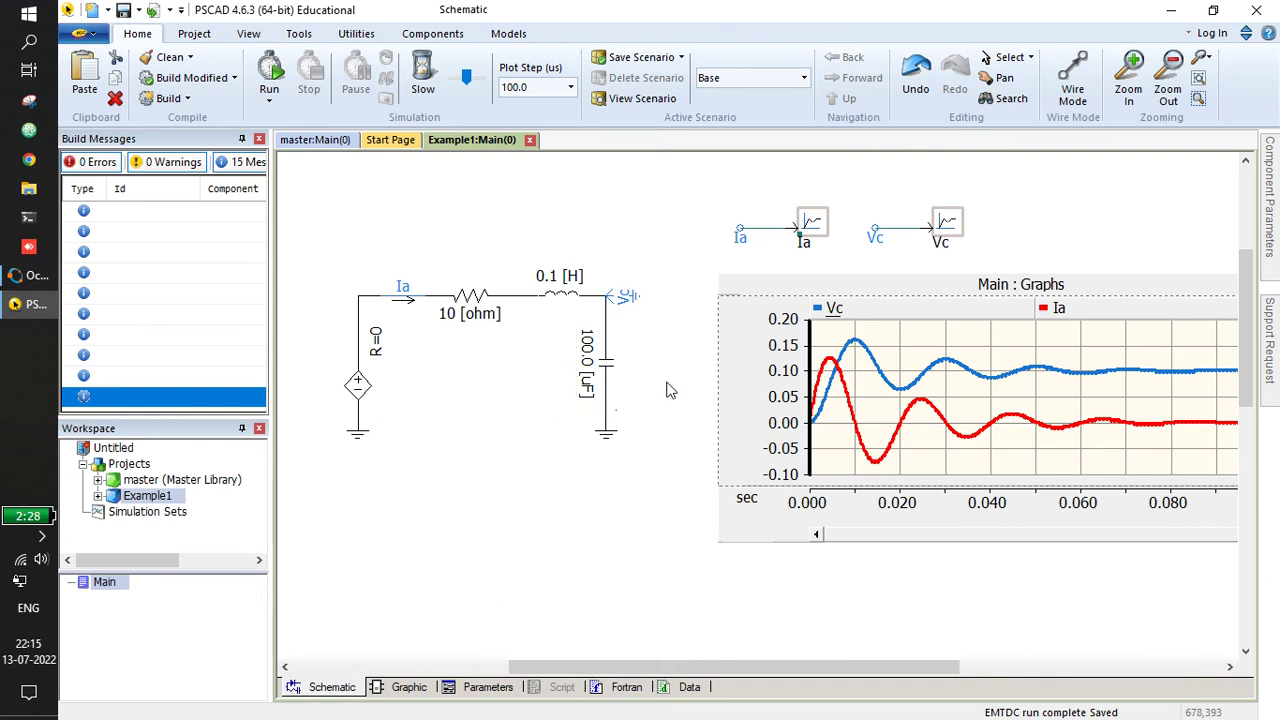
Frame the full RLC schematic and shift the Main : Graphs panel slightly left beside it.
left_click_drag(672, 390, 500, 437)
left_click_drag(1038, 540, 943, 371)
left_click_drag(663, 534, 779, 554)
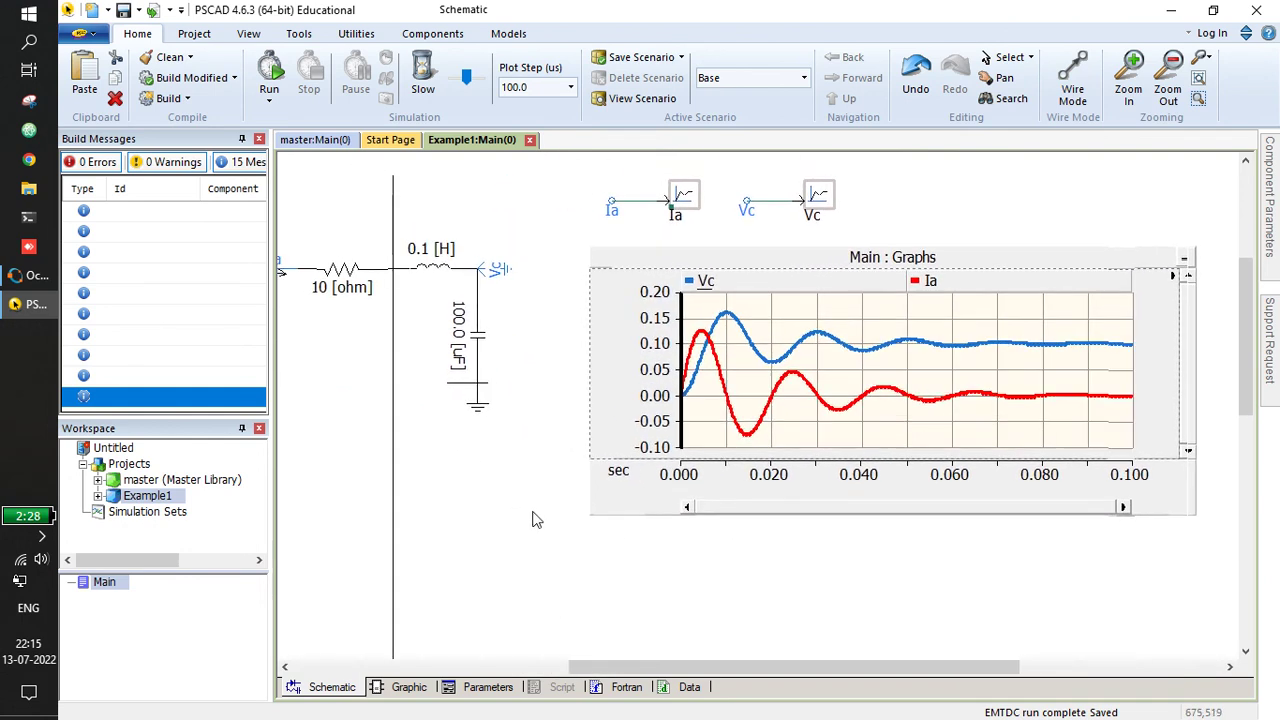
scroll(537, 518, "left", 3)
left_click_drag(547, 454, 596, 466)
scroll(621, 472, "down", 1)
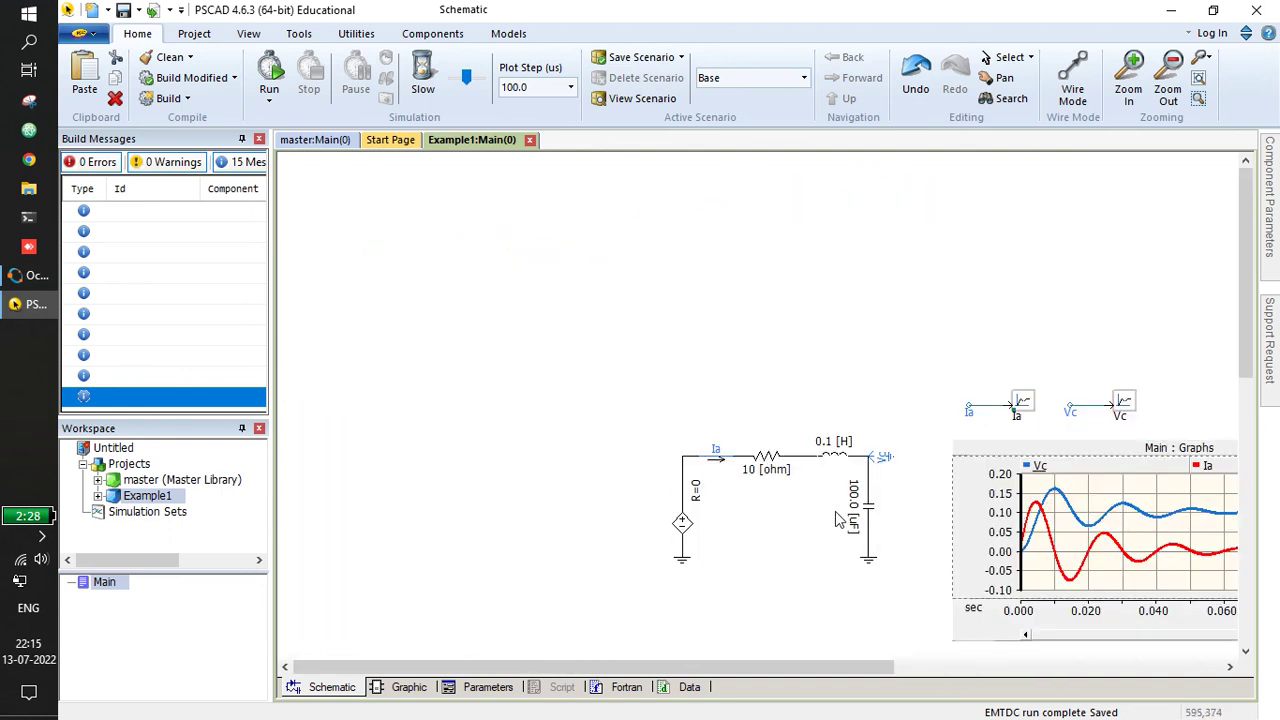
left_click_drag(845, 578, 535, 450)
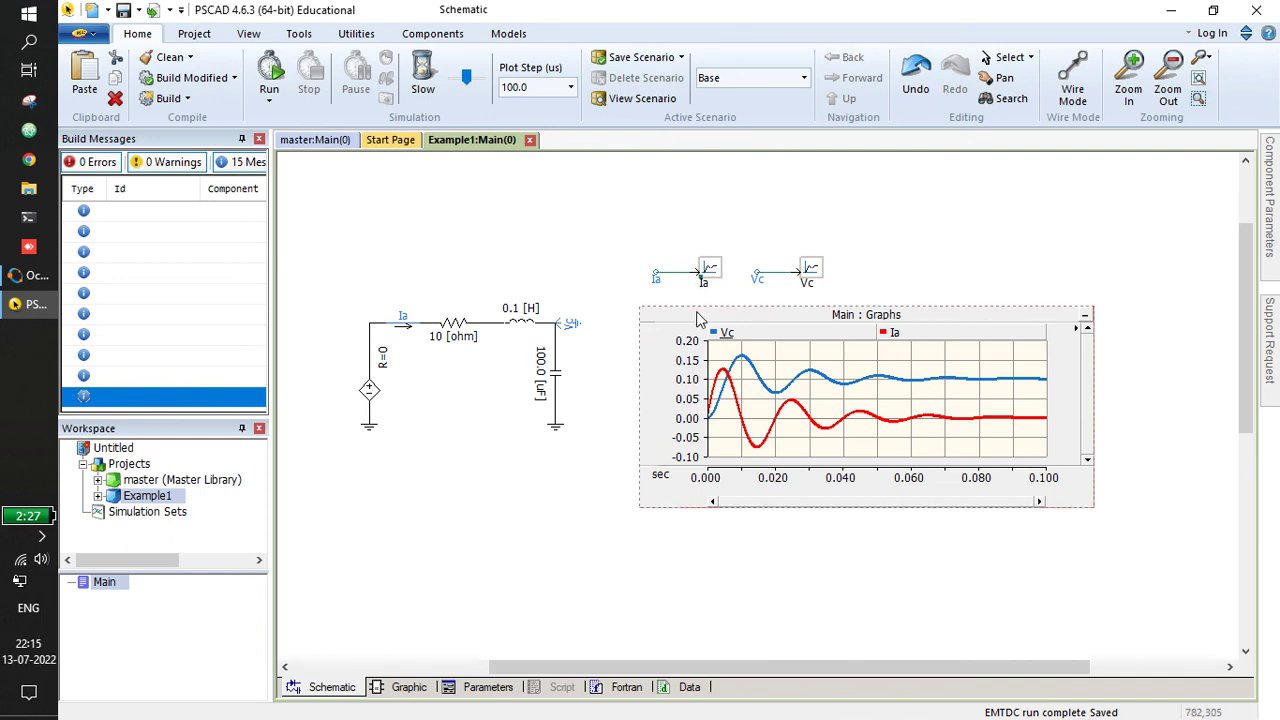
mouse_move(700, 320)
left_mouse_down()
mouse_move(660, 320)
mouse_move(683, 320)
left_mouse_up()
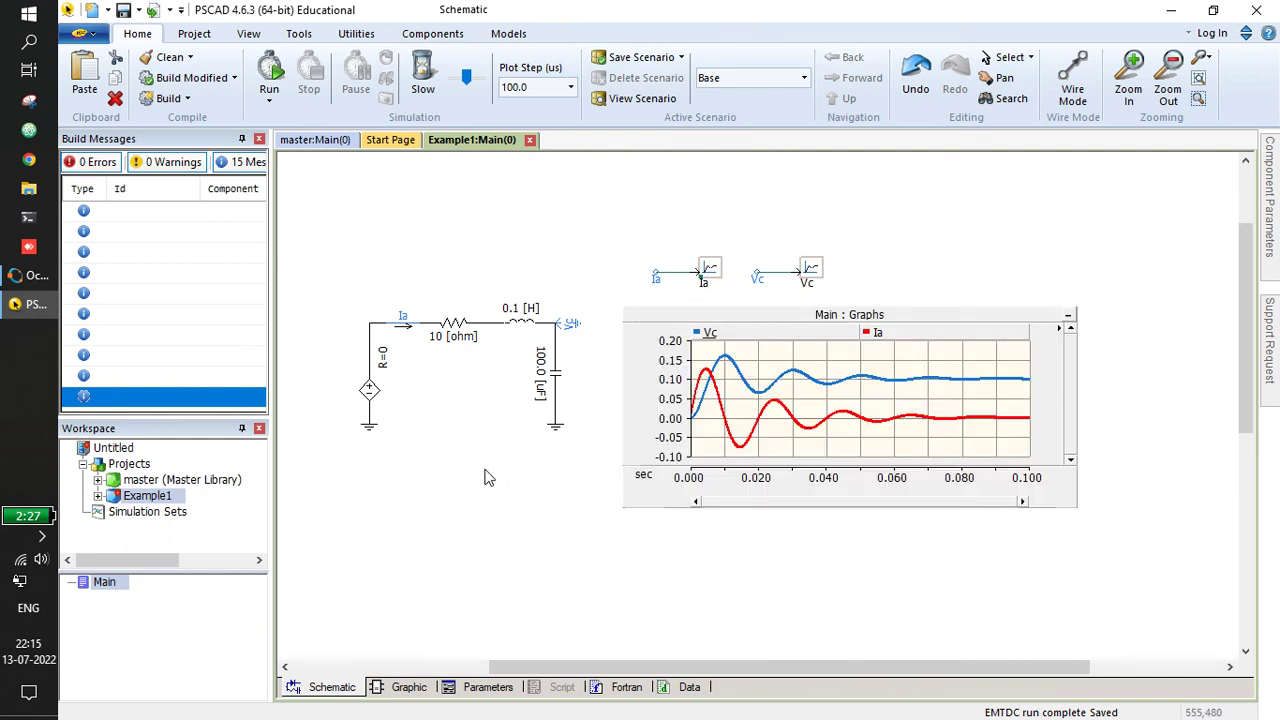
Visit master:Main(0), return to Example1:Main(0), nudge the graph panel left, and deselect it.
left_click(316, 140)
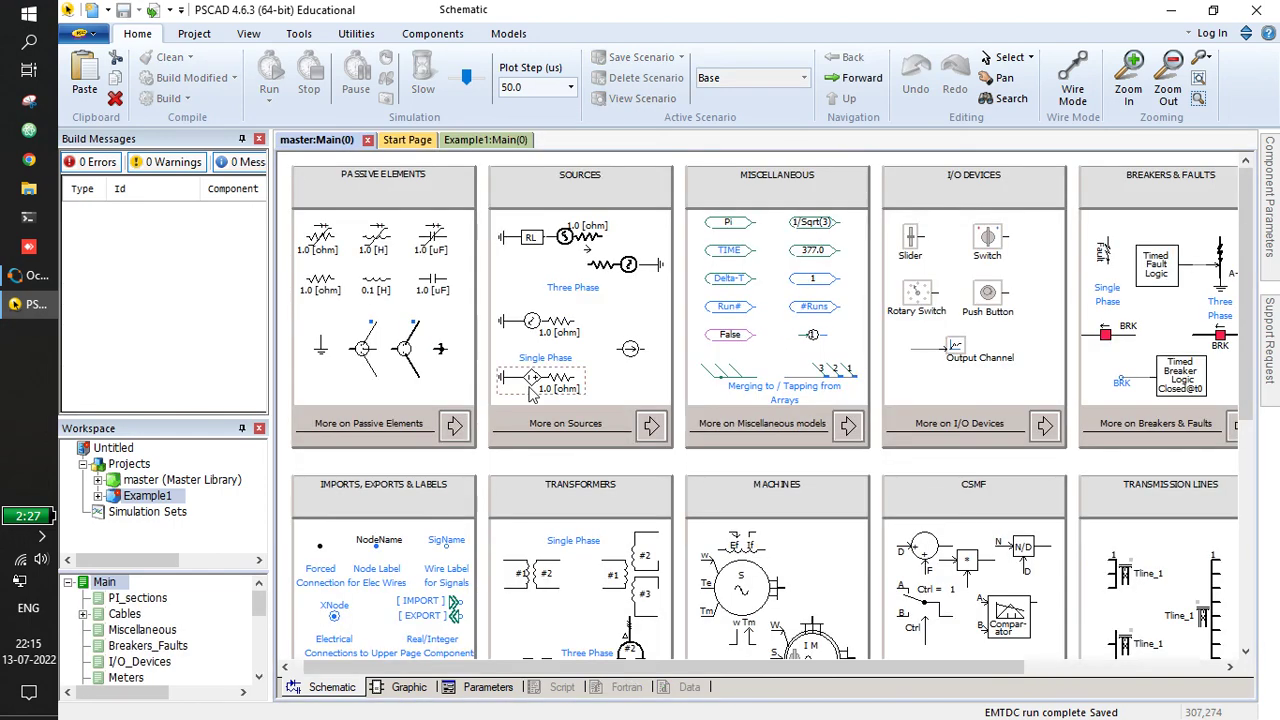
mouse_move(532, 393)
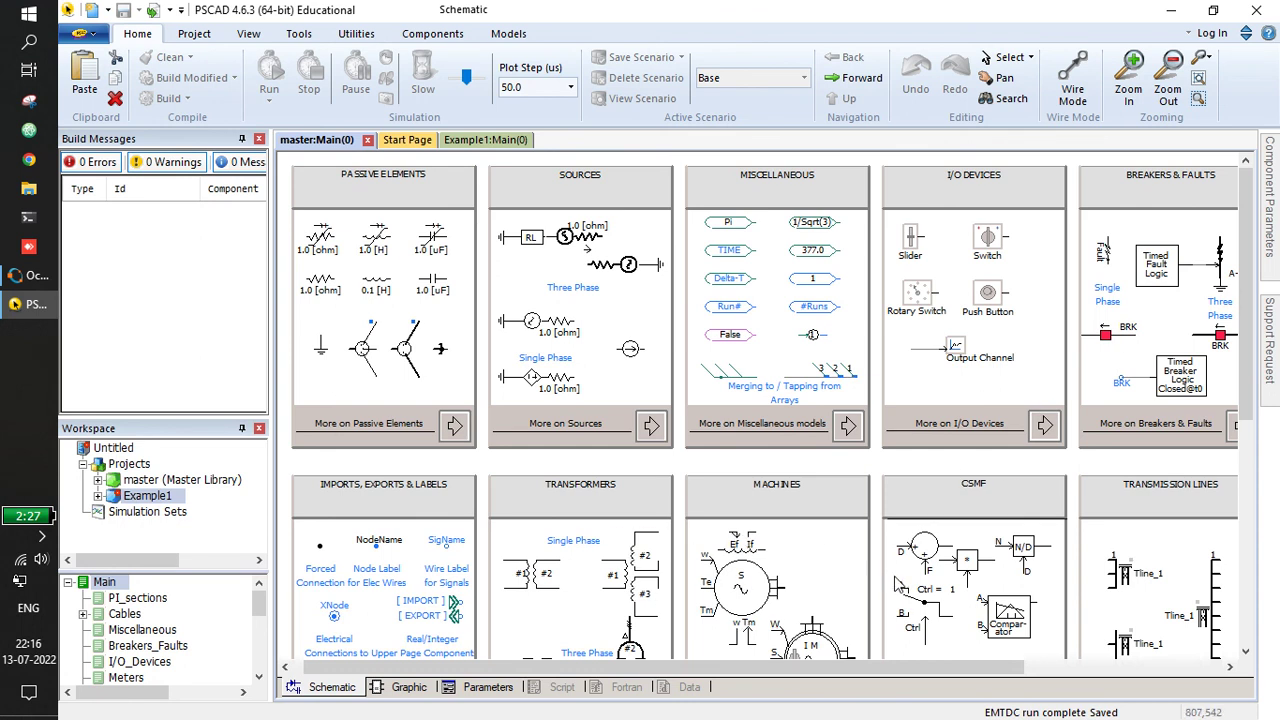
left_click(485, 139)
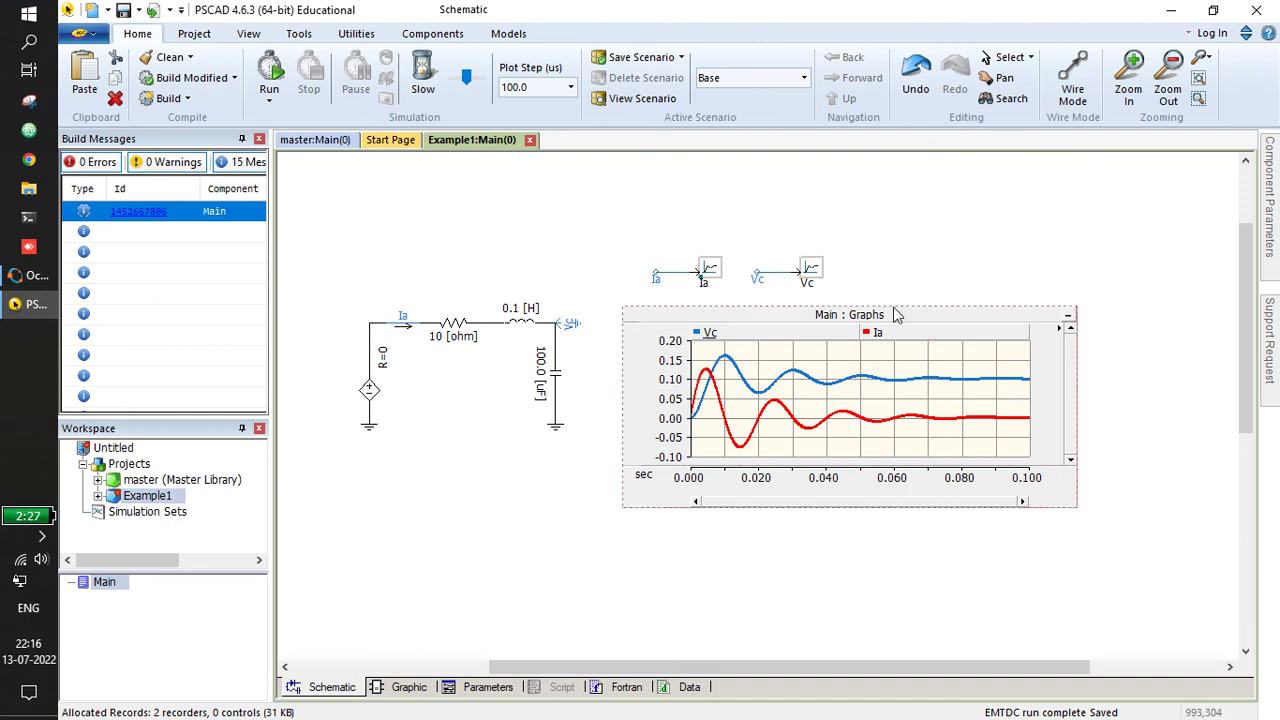
left_click_drag(894, 314, 877, 314)
left_click(593, 544)
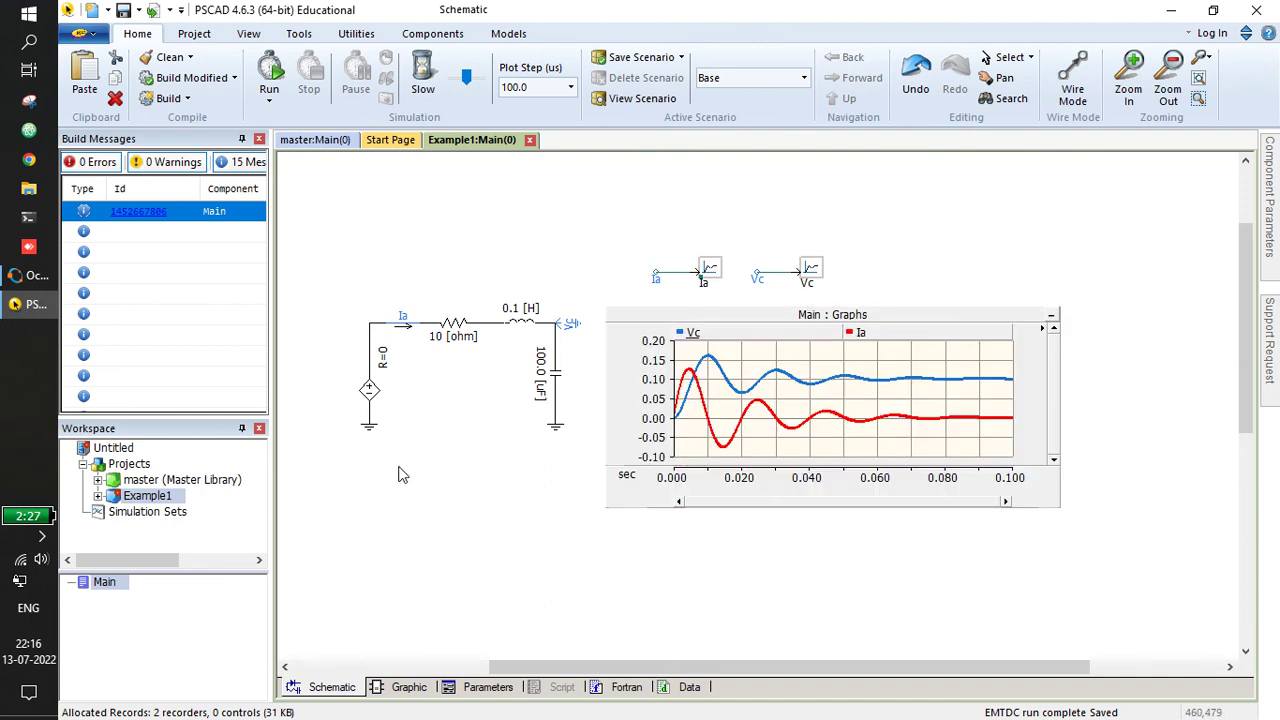